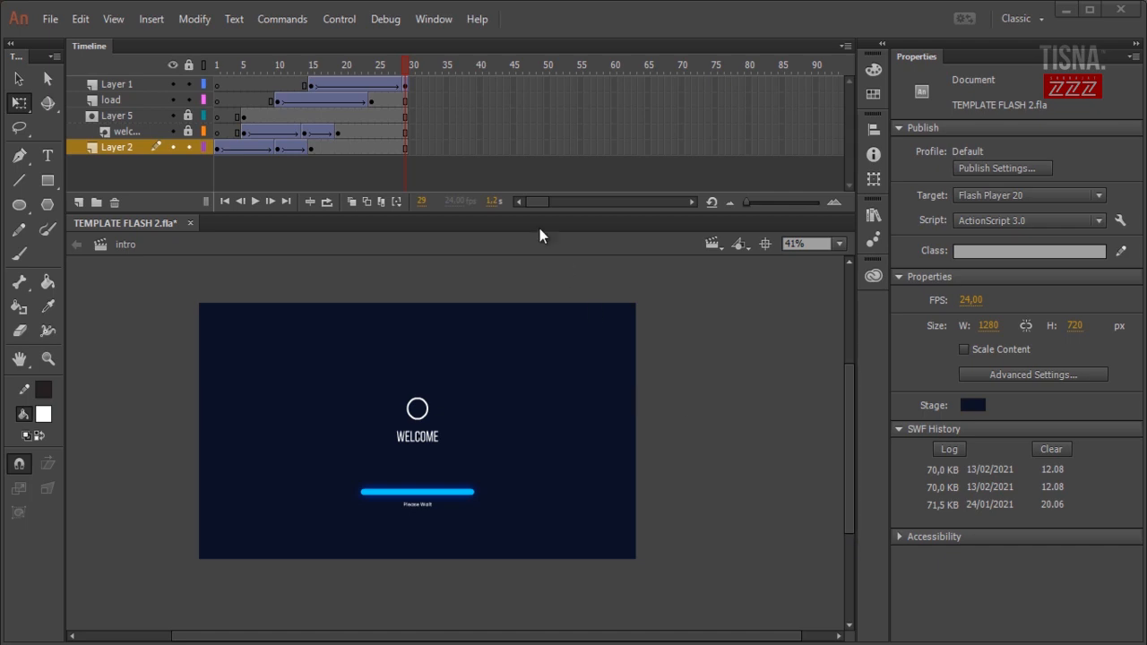
- Preview the intro animation, glance at the menu scene, and replay the intro from frame 1
{"action": "key", "text": "Return"}
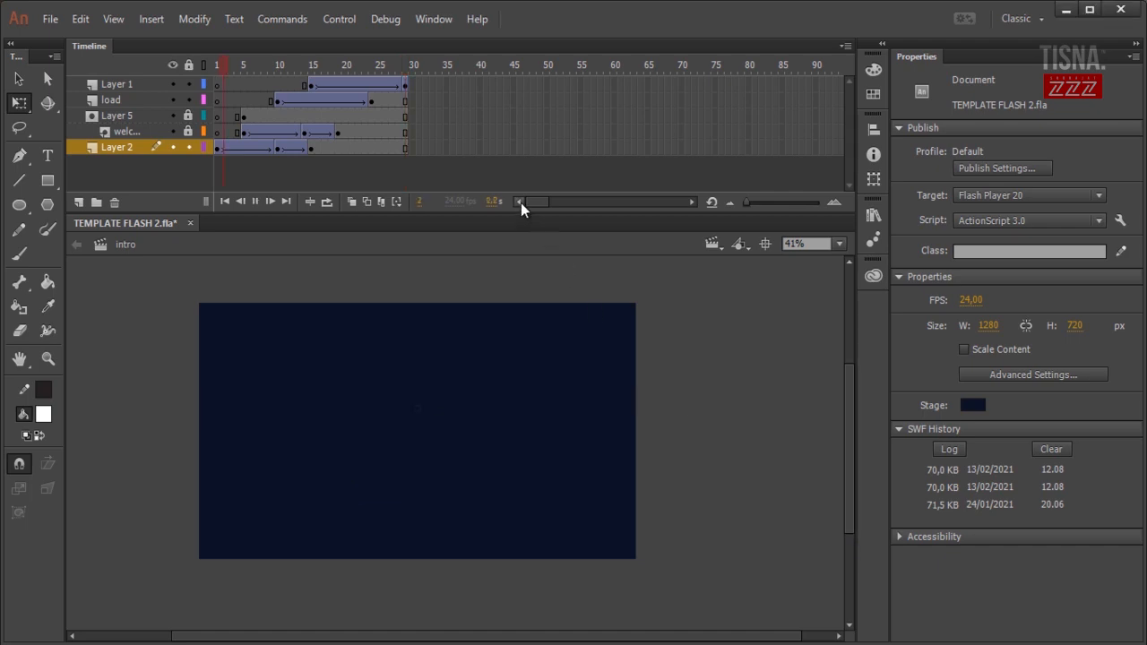
{"action": "key", "text": "Return"}
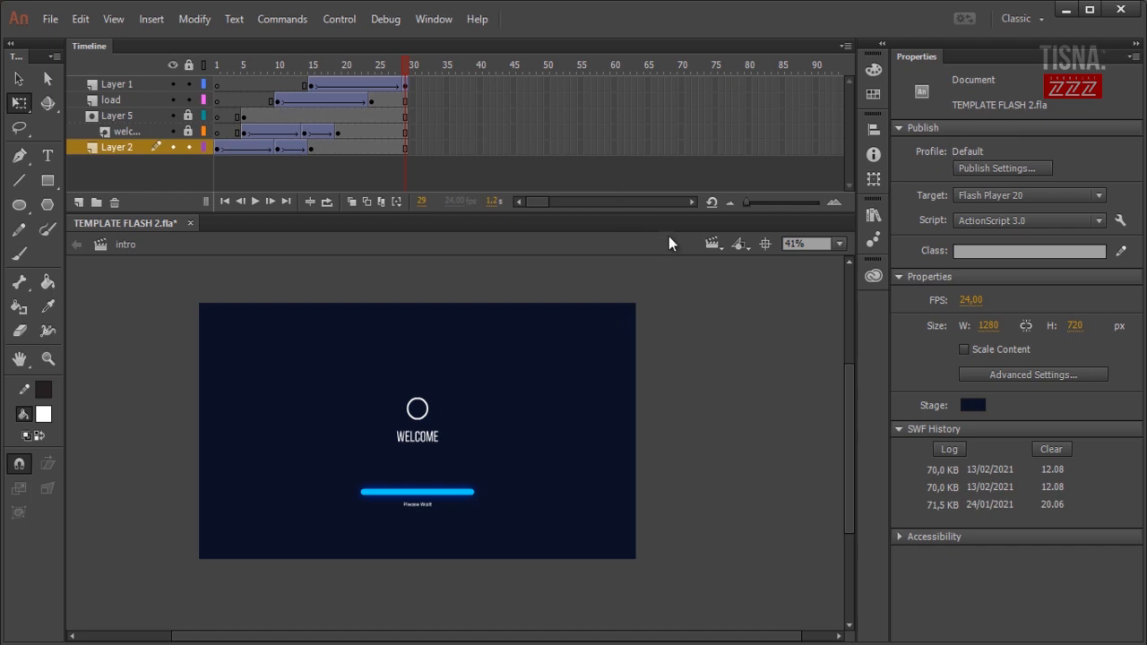
{"action": "left_click", "coordinate": [716, 250]}
{"action": "left_click", "coordinate": [738, 280]}
{"action": "left_click", "coordinate": [717, 252]}
{"action": "left_click", "coordinate": [732, 265]}
{"action": "left_click_drag", "start_coordinate": [403, 68], "coordinate": [140, 43]}
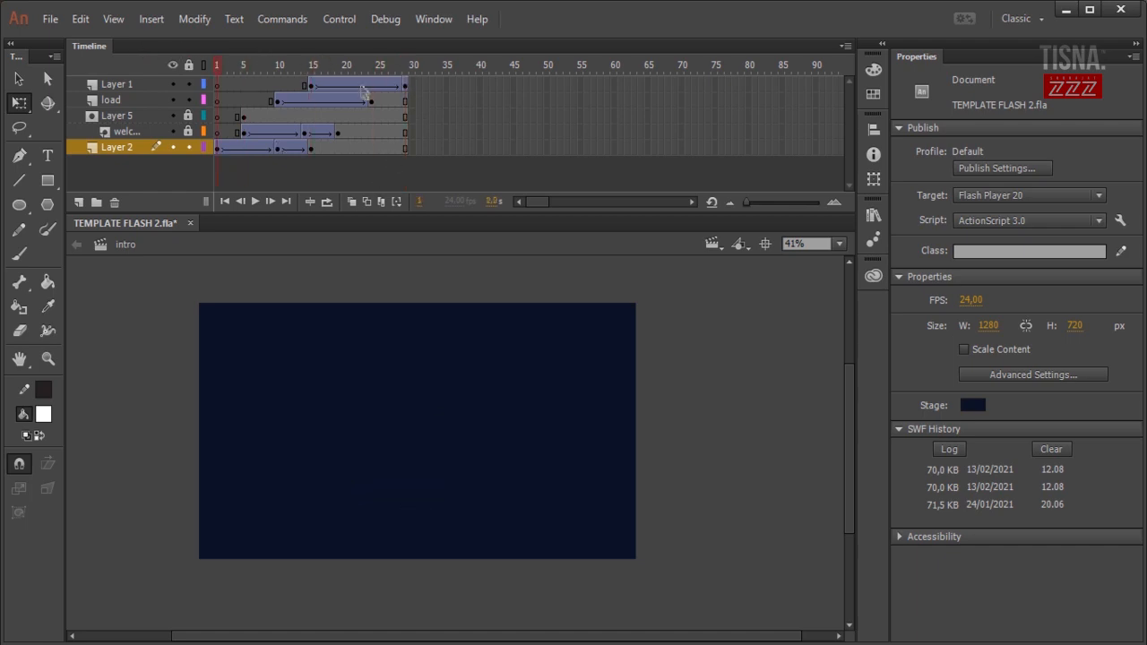
{"action": "key", "text": "Return"}
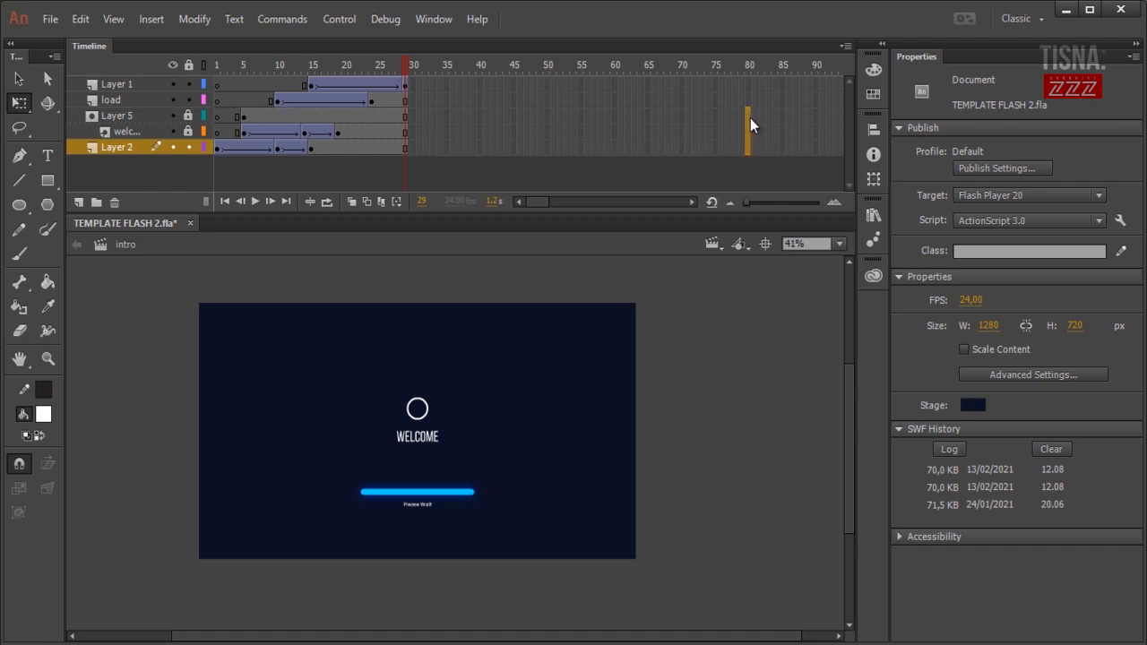
- Insert keyframes at frame 80 on every layer and remove Layer 1's unwanted tween
{"action": "right_click", "coordinate": [748, 90]}
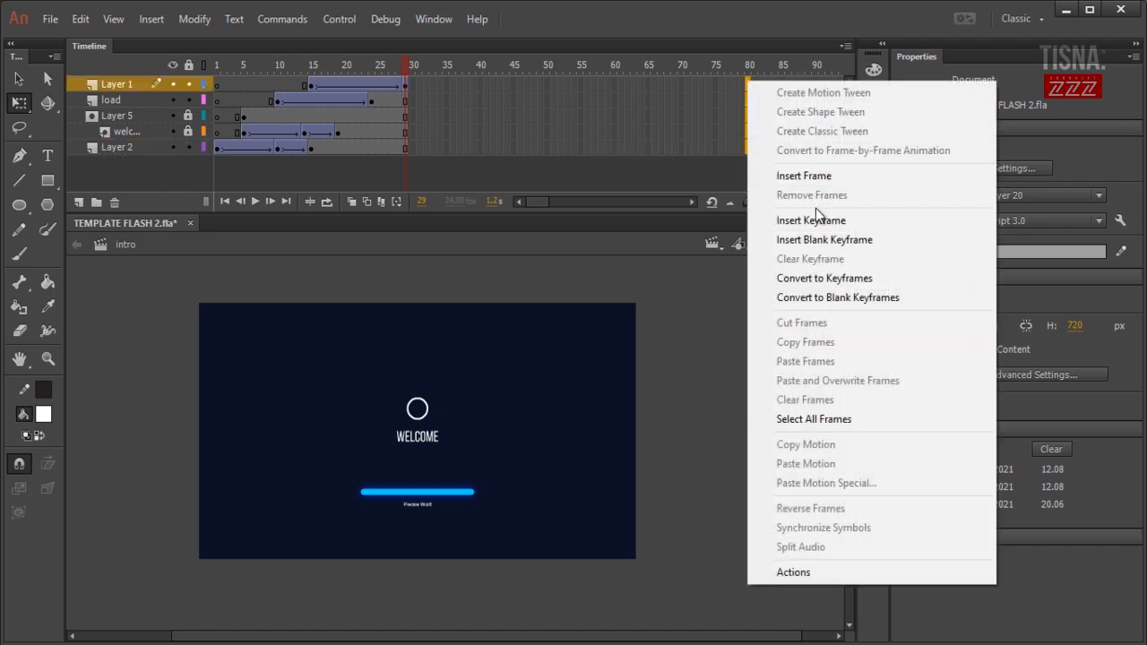
{"action": "left_click", "coordinate": [810, 221]}
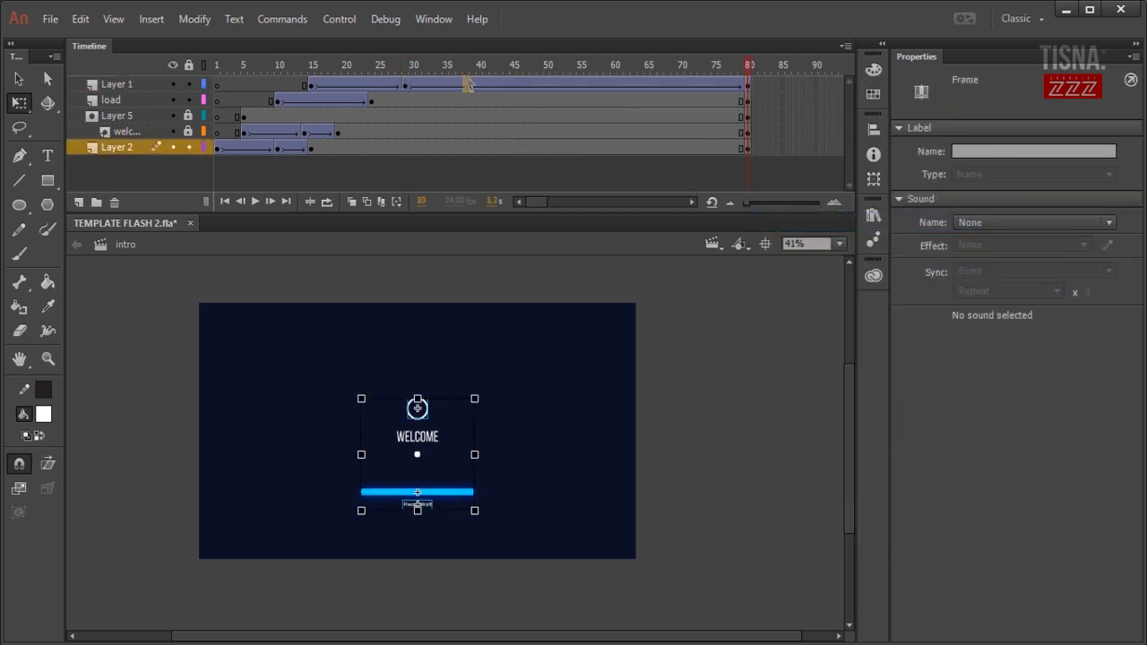
{"action": "left_click", "coordinate": [466, 85]}
{"action": "right_click", "coordinate": [471, 87]}
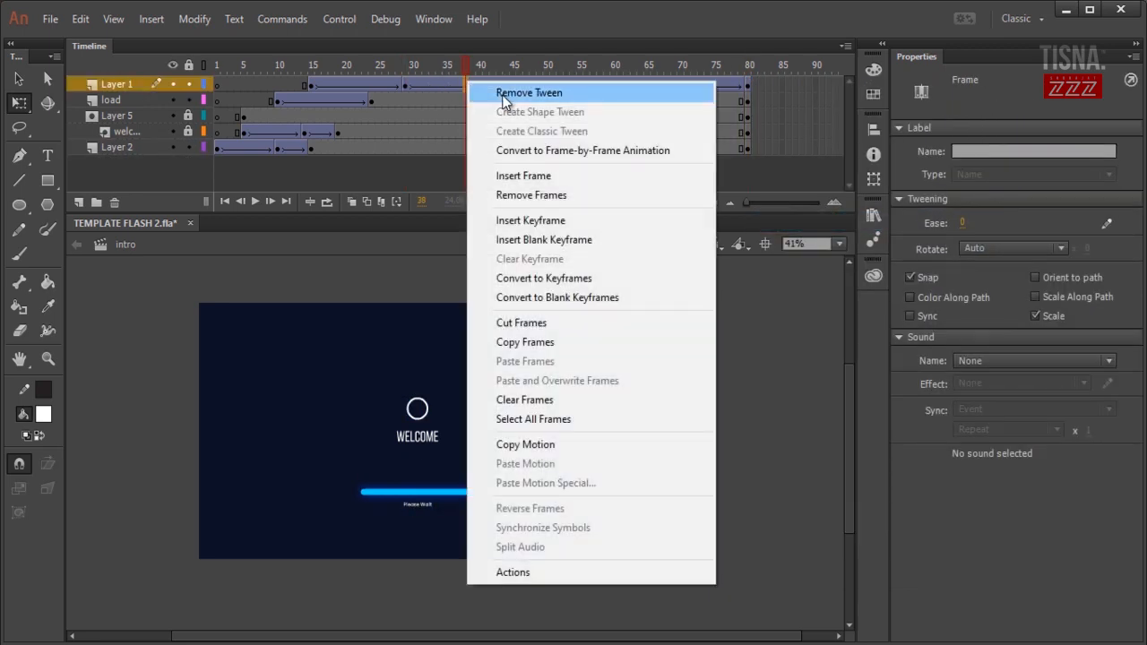
{"action": "left_click", "coordinate": [501, 95]}
- Replay the intro from frame 1 to check the extended timing
{"action": "left_click_drag", "start_coordinate": [451, 67], "coordinate": [203, 59]}
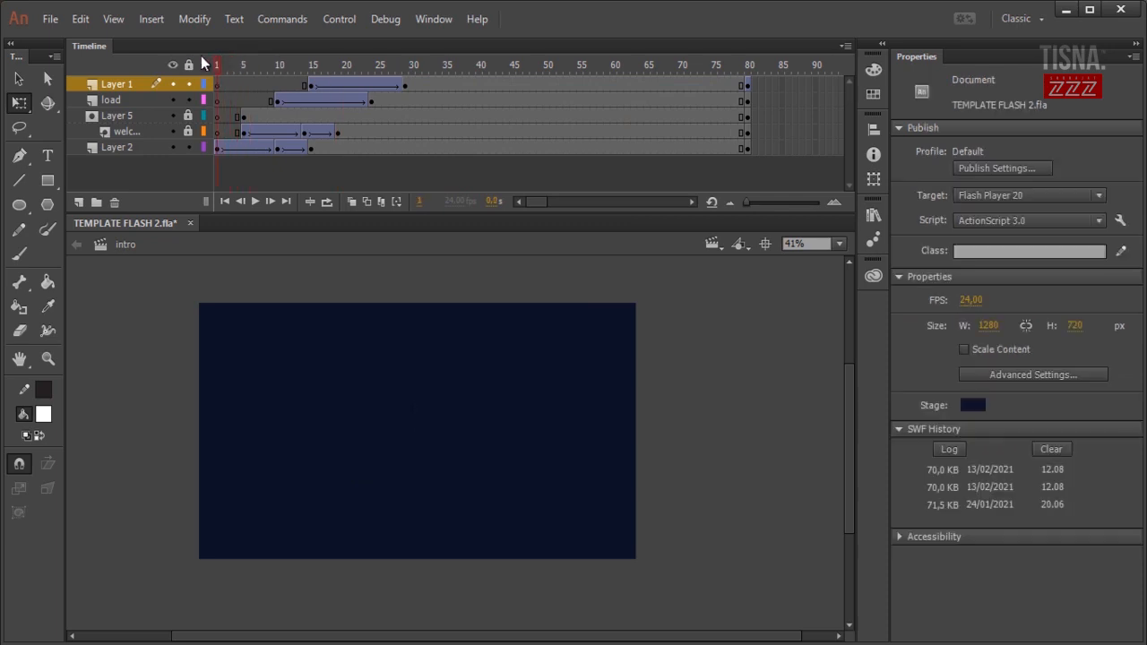
{"action": "key", "text": "Return"}
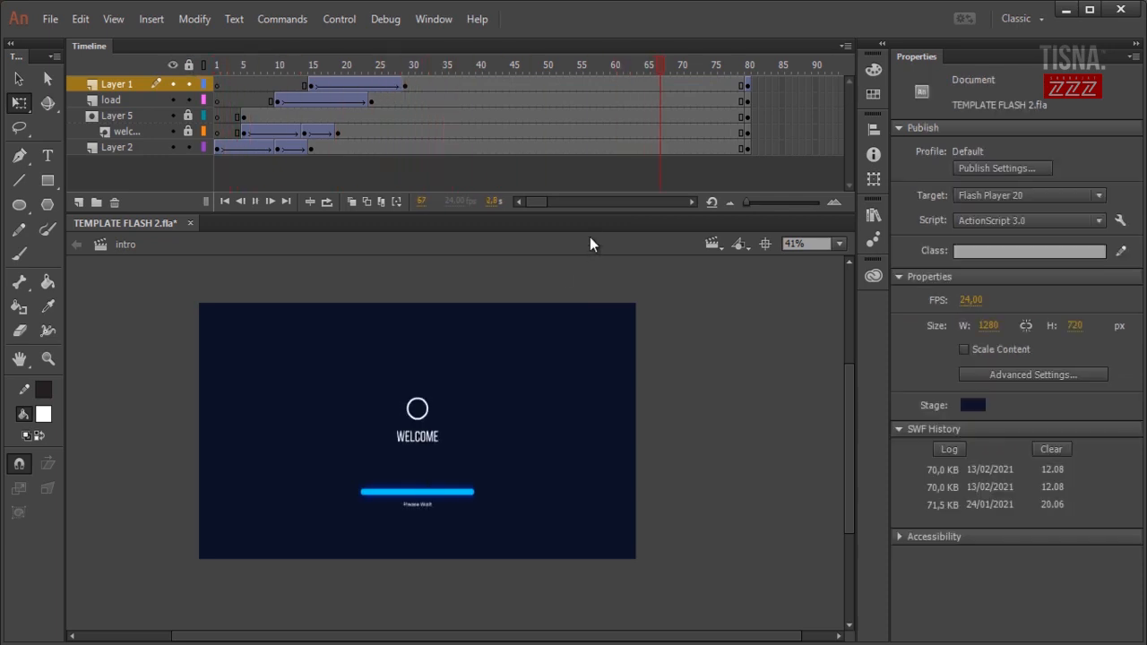
{"action": "left_click", "coordinate": [691, 204]}
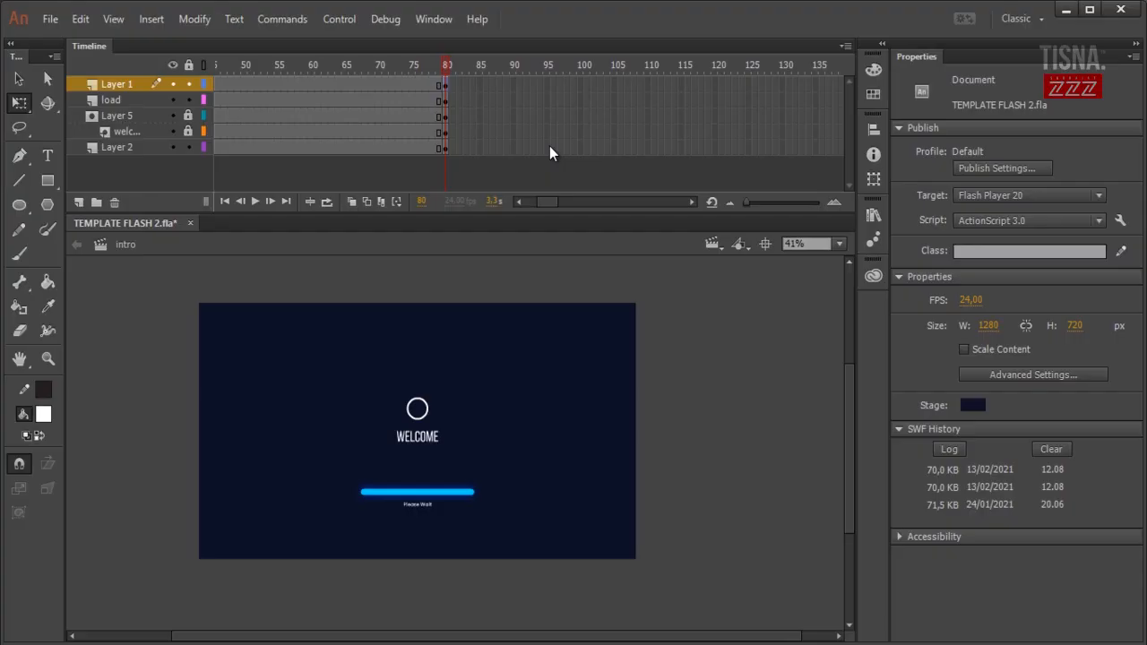
- Add keyframes at frame 95 on all layers and classic tweens spanning frames 80–95
{"action": "left_click_drag", "start_coordinate": [547, 83], "coordinate": [549, 146]}
{"action": "right_click", "coordinate": [550, 146]}
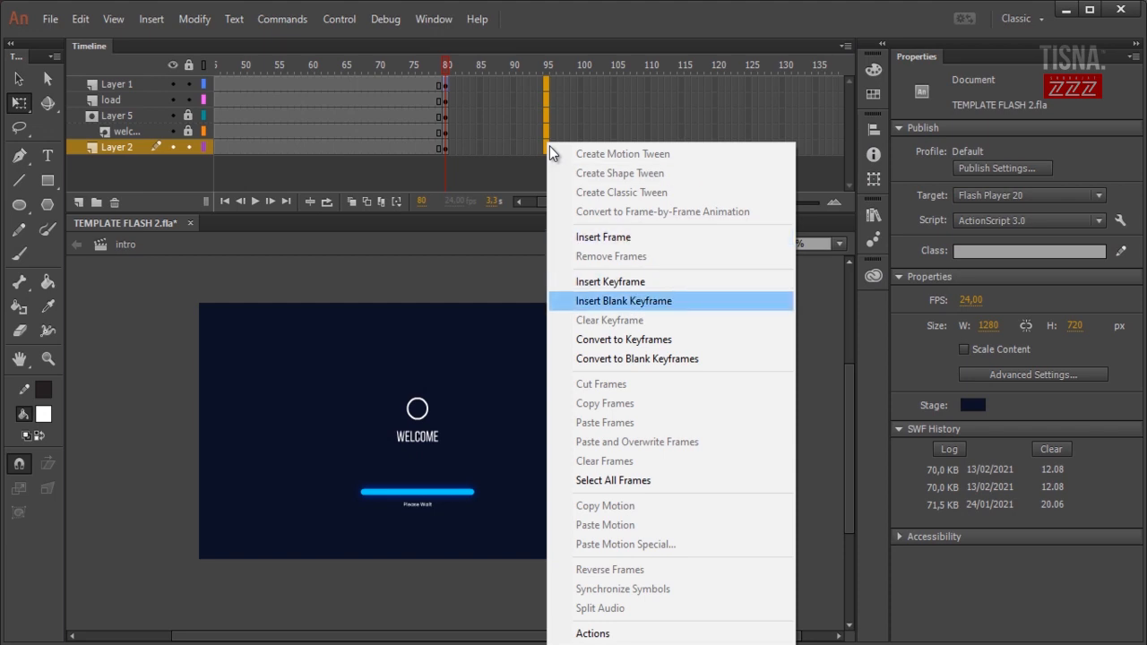
{"action": "left_click", "coordinate": [610, 281]}
{"action": "left_click_drag", "start_coordinate": [498, 147], "coordinate": [499, 100]}
{"action": "right_click", "coordinate": [500, 102]}
{"action": "left_click", "coordinate": [550, 153]}
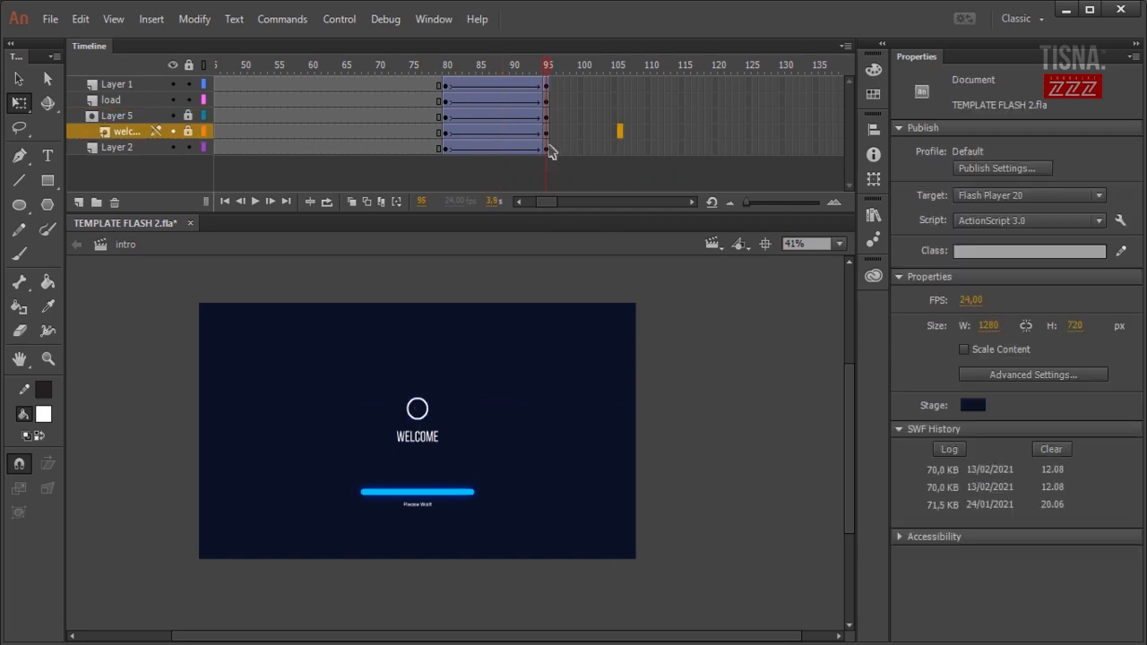
- Set the frame-95 objects' Color Effect to Alpha, fully transparent
{"action": "key", "text": "alt+comma"}
{"action": "key", "text": "shift+period"}
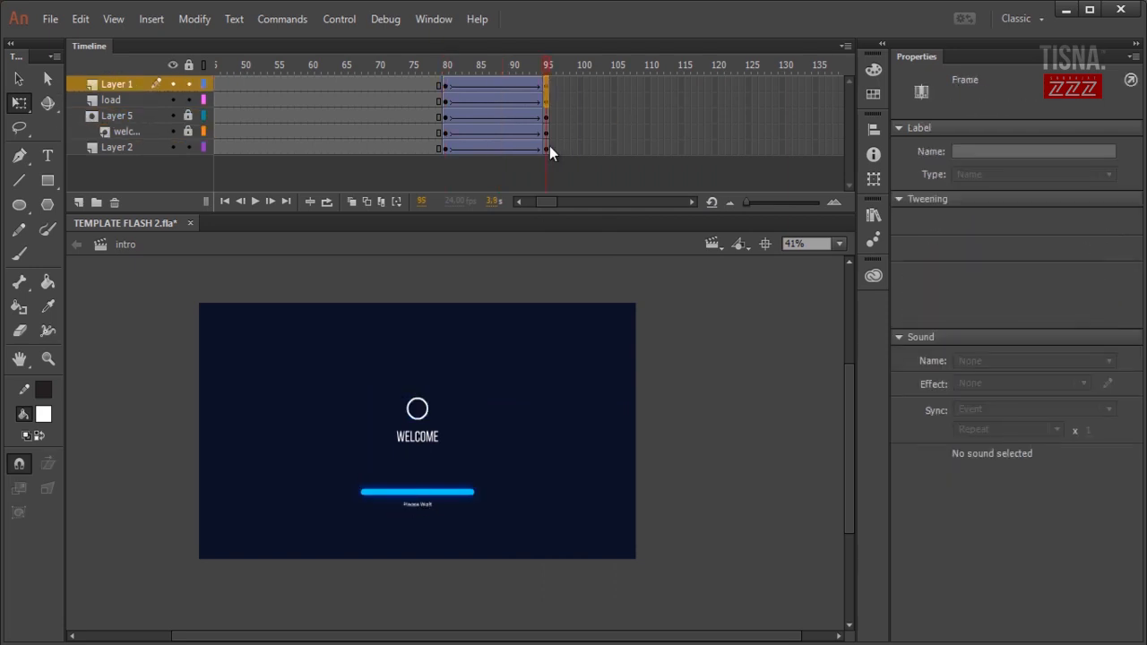
{"action": "key", "text": "ctrl+z"}
{"action": "left_click", "coordinate": [549, 147]}
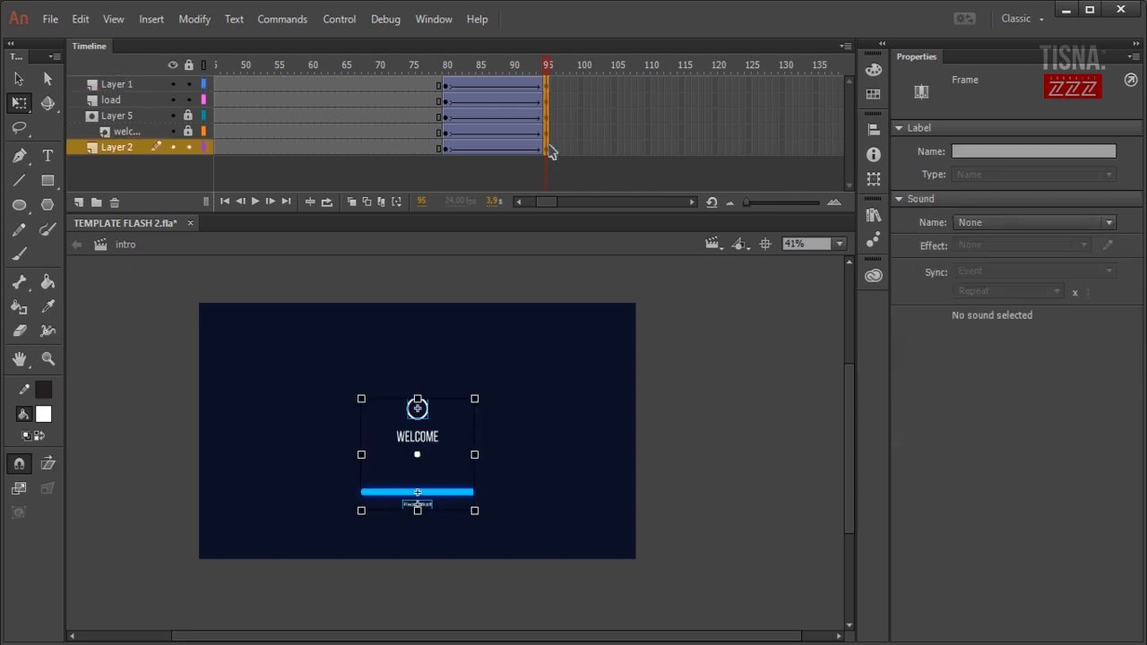
{"action": "key", "text": "ctrl+shift+a"}
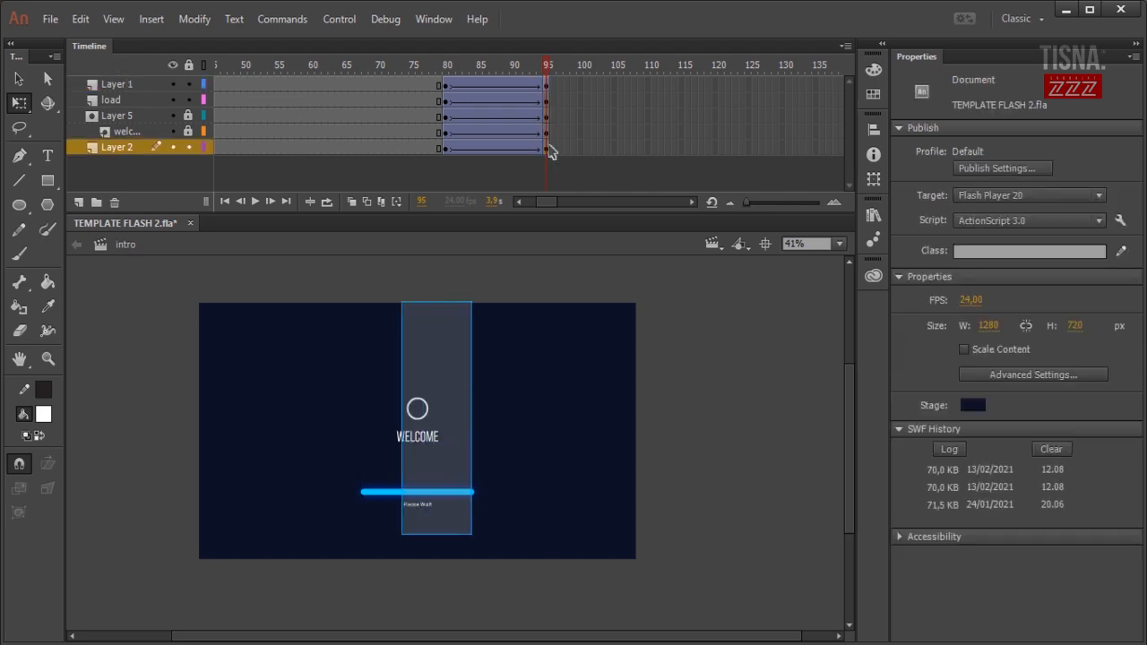
{"action": "key", "text": "ctrl+a"}
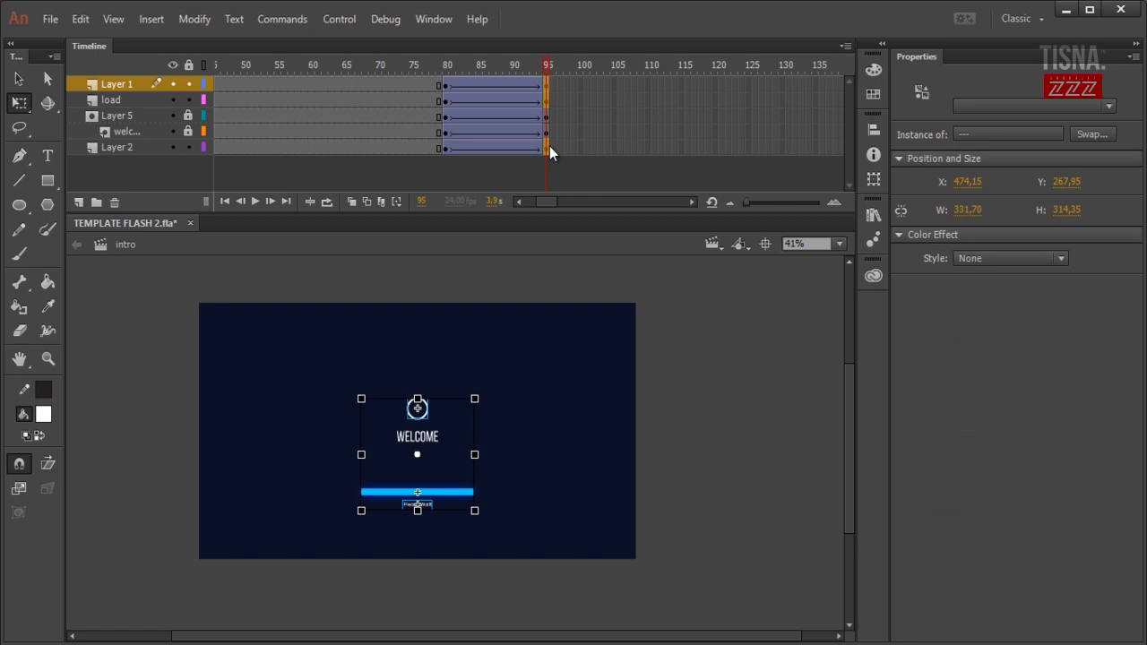
{"action": "key", "text": "Down"}
{"action": "key", "text": "Down"}
{"action": "key", "text": "Down"}
{"action": "key", "text": "Down"}
{"action": "key", "text": "Return"}
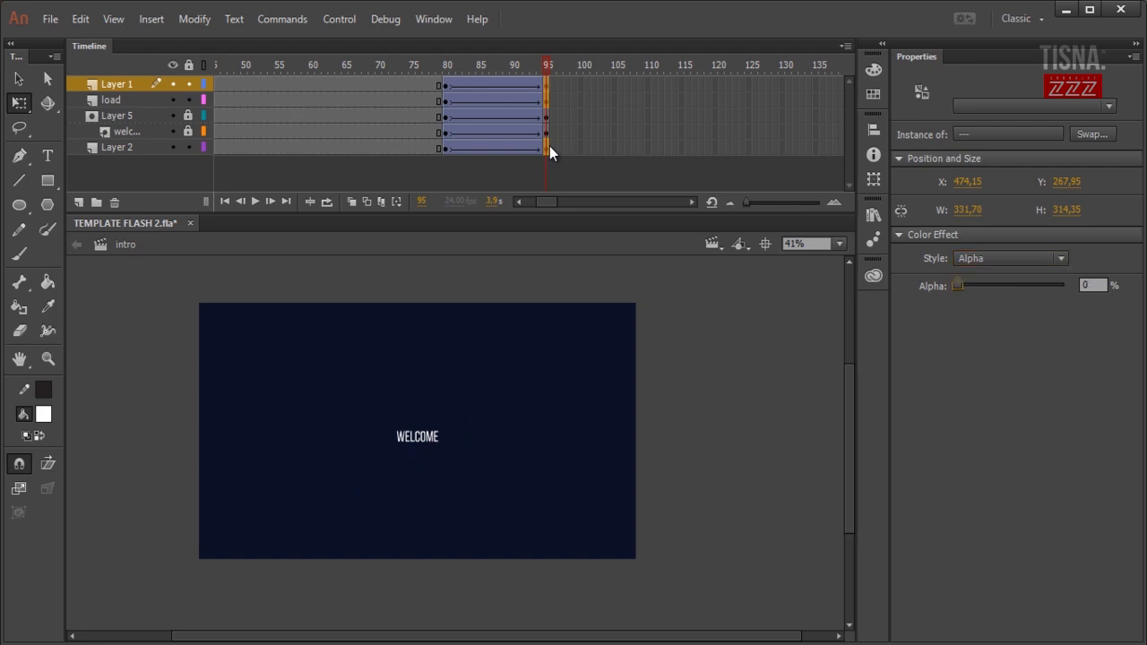
- Unlock the welc layer, hide the mask, and fade WELCOME to 0% alpha at frame 95
{"action": "left_click", "coordinate": [549, 147]}
{"action": "key", "text": "ctrl+shift+a"}
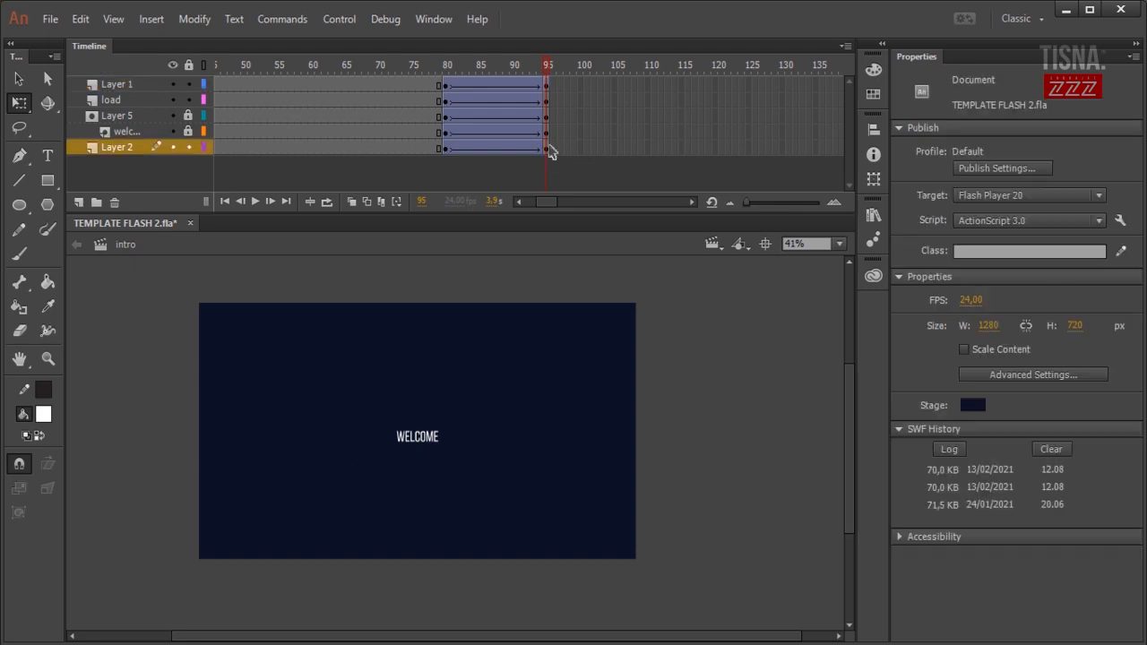
{"action": "key", "text": "ctrl+z"}
{"action": "key", "text": "ctrl+z"}
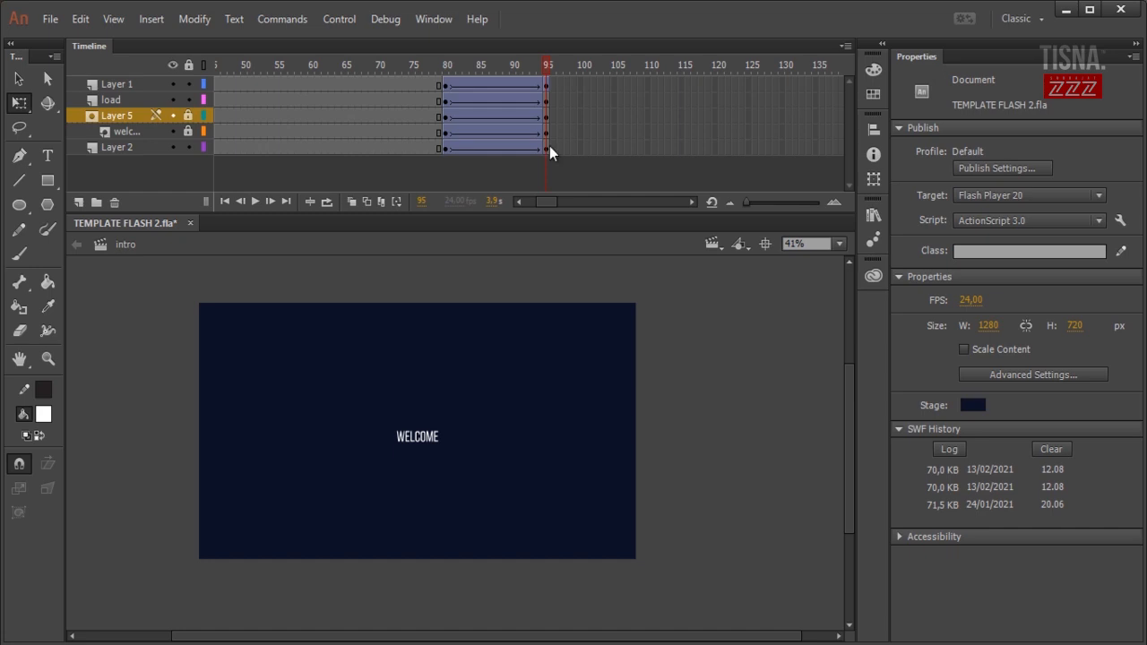
{"action": "key", "text": "ctrl+z"}
{"action": "key", "text": "ctrl+z"}
{"action": "key", "text": "ctrl+z"}
{"action": "key", "text": "ctrl+z"}
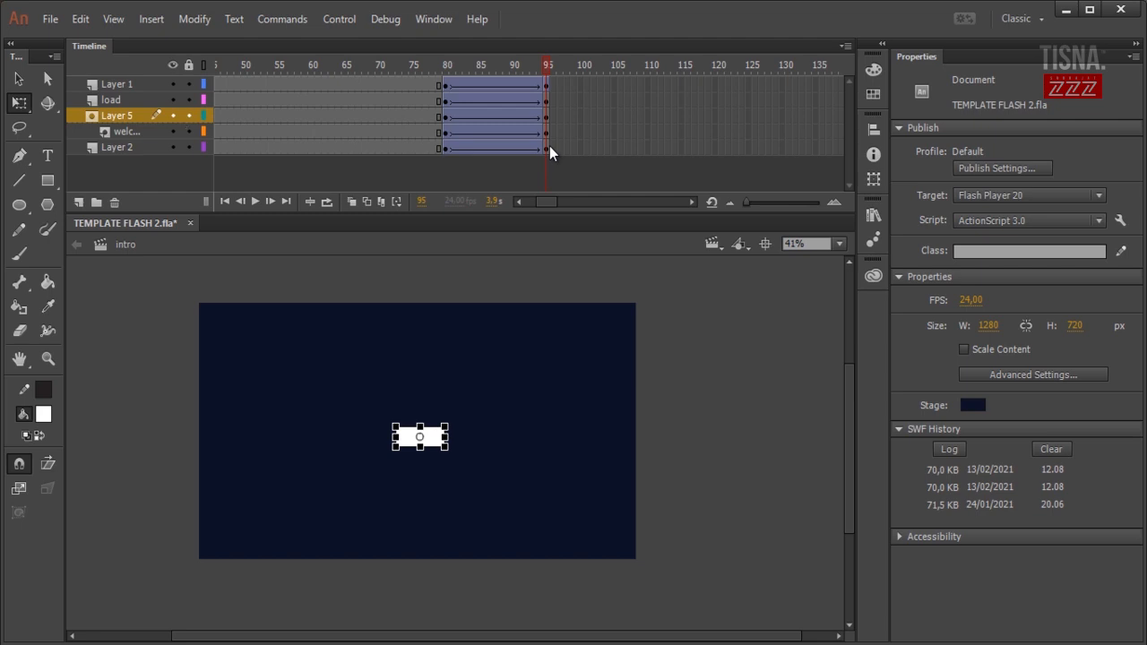
{"action": "key", "text": "ctrl+z"}
{"action": "key", "text": "ctrl+z"}
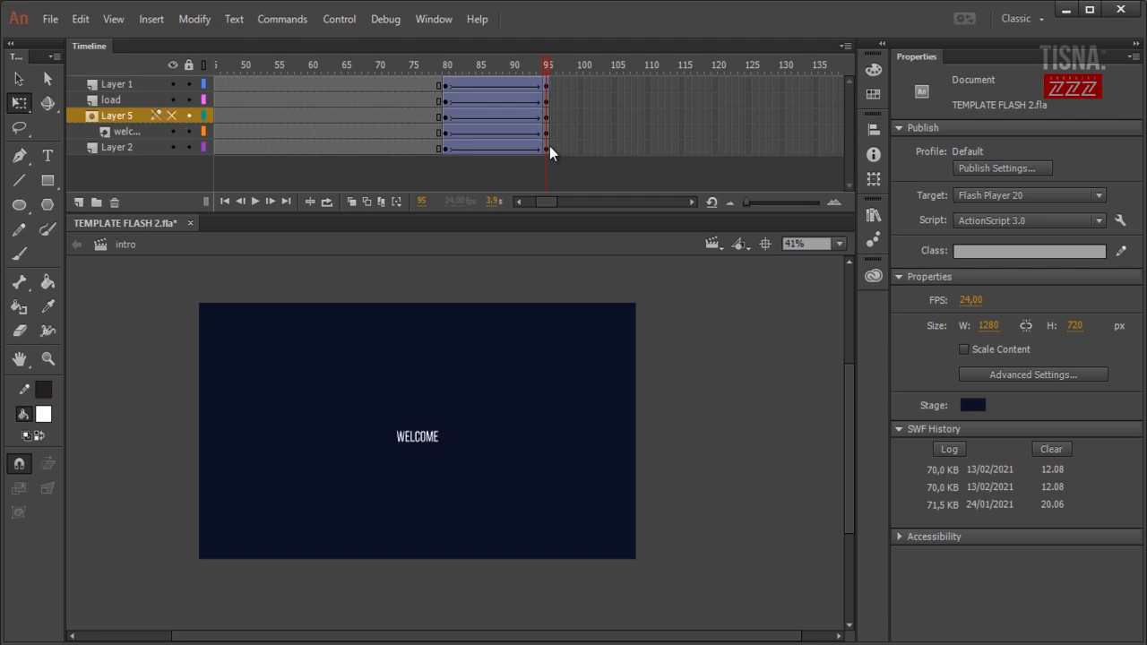
{"action": "left_click", "coordinate": [1010, 258]}
{"action": "left_click", "coordinate": [1010, 353]}
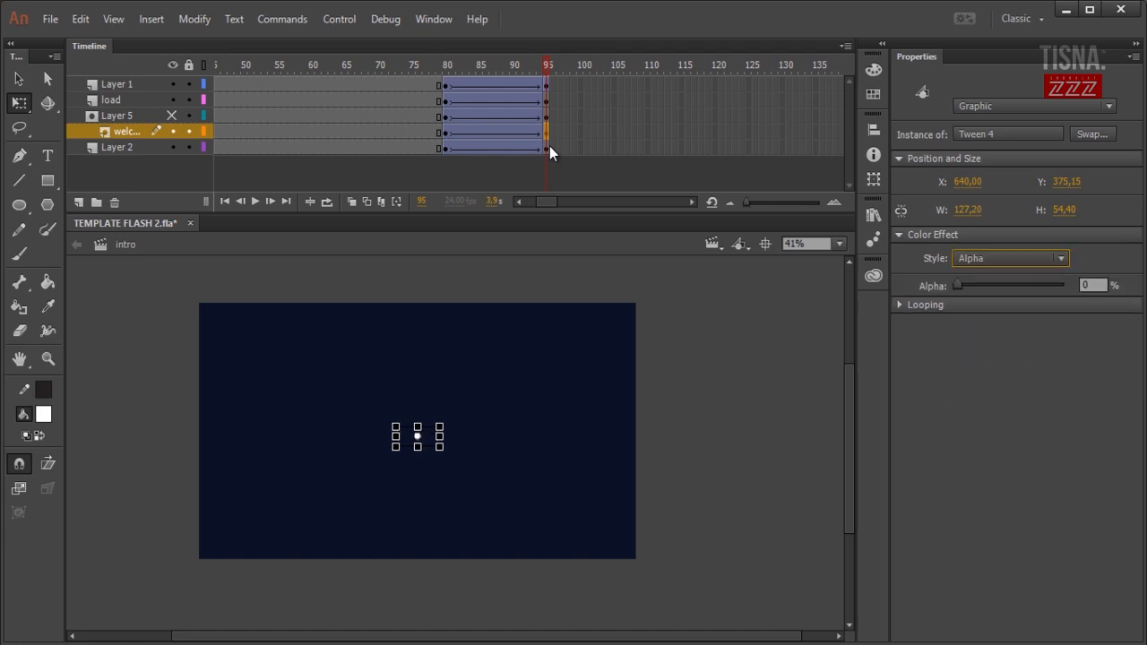
- Relock the mask and welc layers, then preview the fade-out
{"action": "left_click", "coordinate": [188, 116]}
{"action": "left_click", "coordinate": [188, 131]}
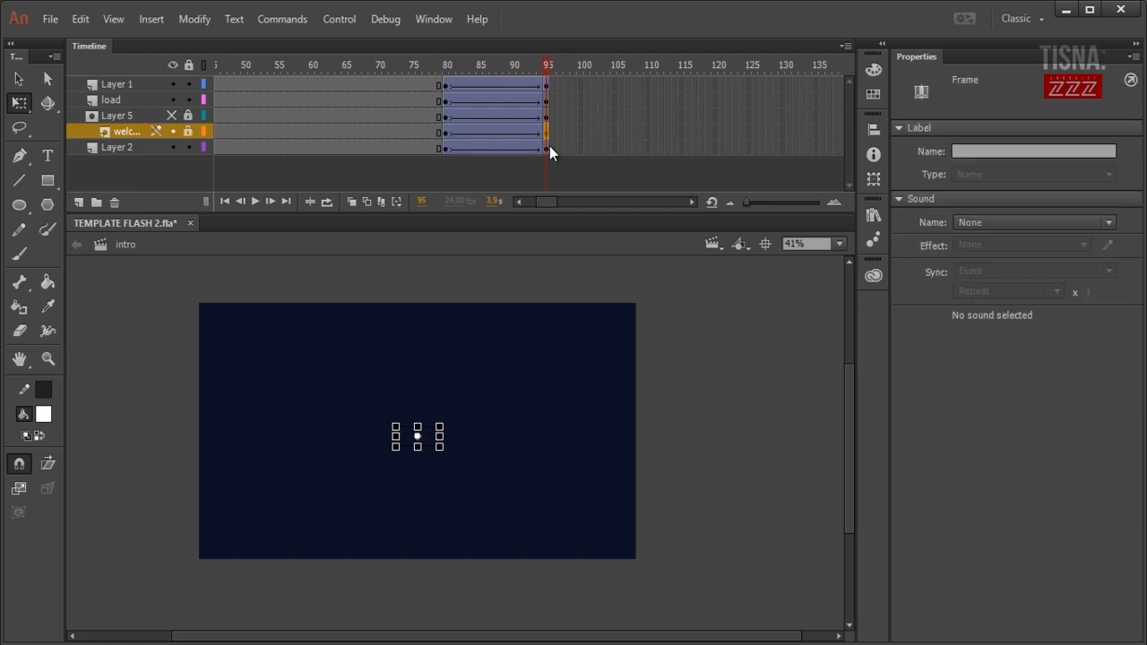
{"action": "key", "text": "Escape"}
{"action": "key", "text": "Return"}
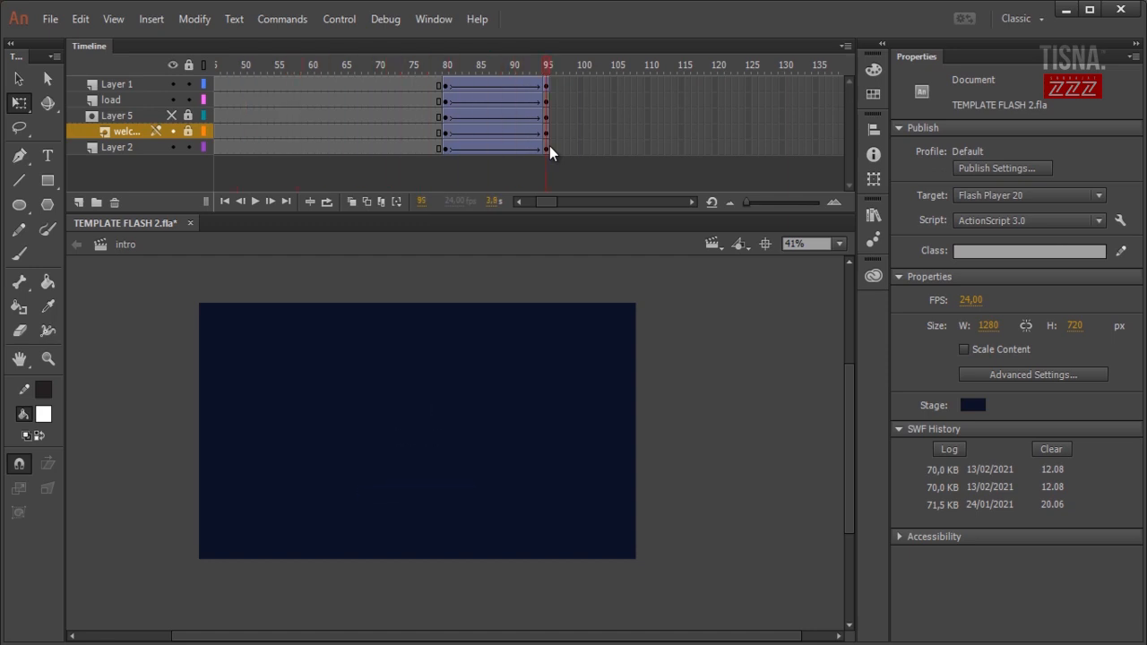
{"action": "key", "text": "Return"}
- Replay the intro from frame 1 to check the fade, then switch to the menu scene
{"action": "key", "text": "comma"}
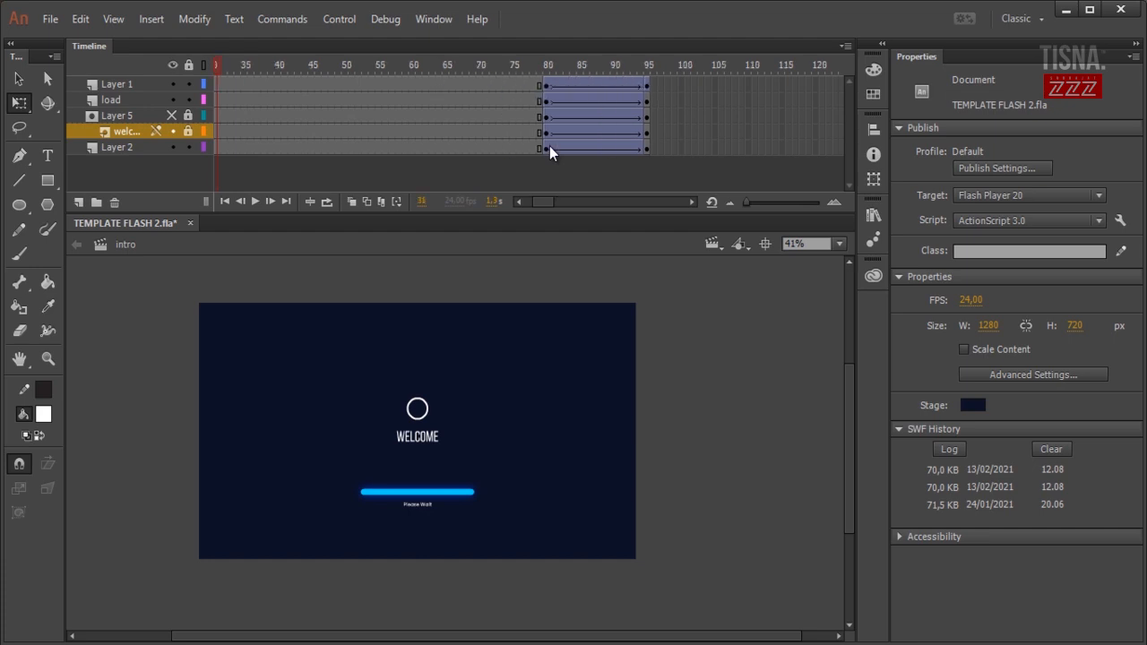
{"action": "key", "text": "Return"}
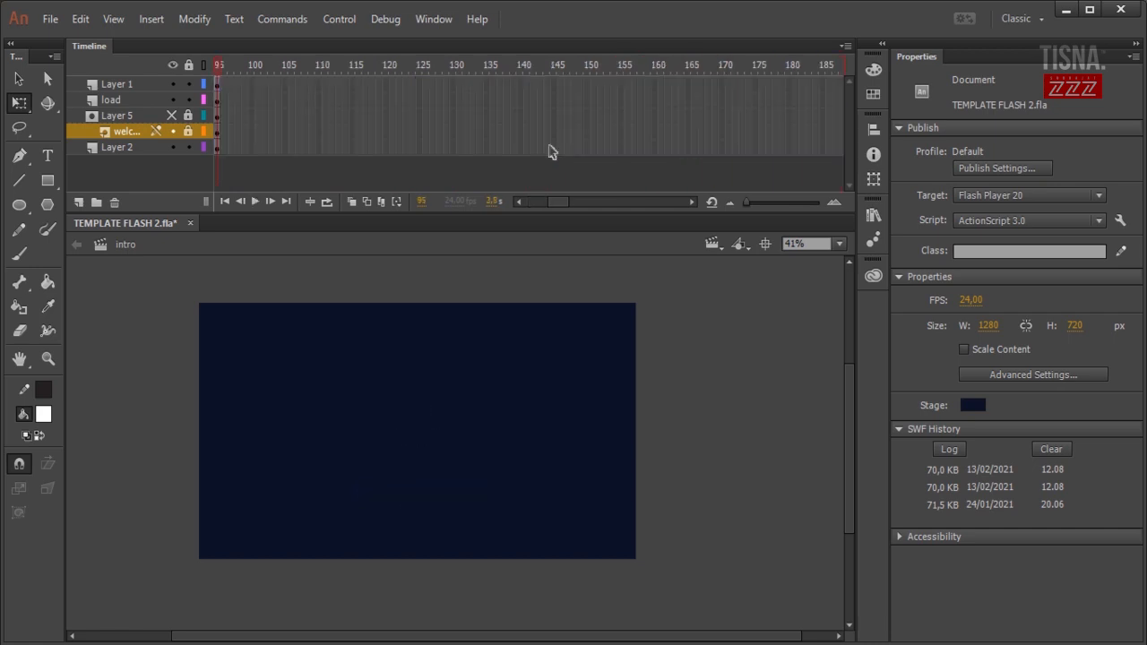
{"action": "left_click", "coordinate": [712, 243]}
{"action": "left_click", "coordinate": [735, 283]}
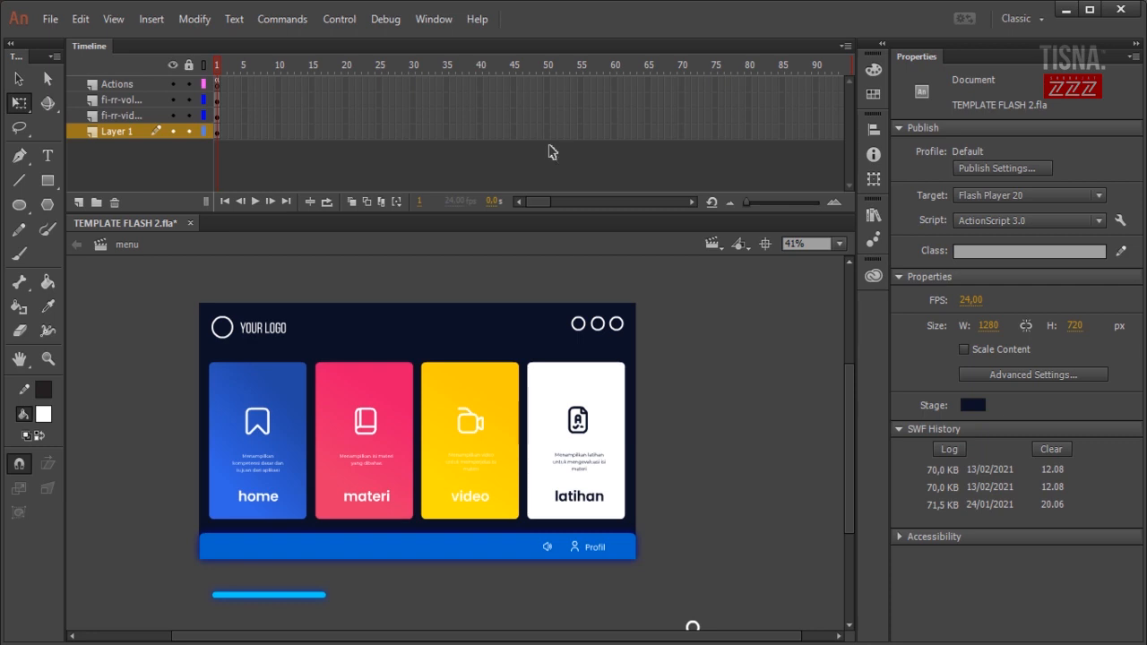
- Select the home, materi, video and latihan cards in turn to inspect them
{"action": "key", "text": "ctrl+z"}
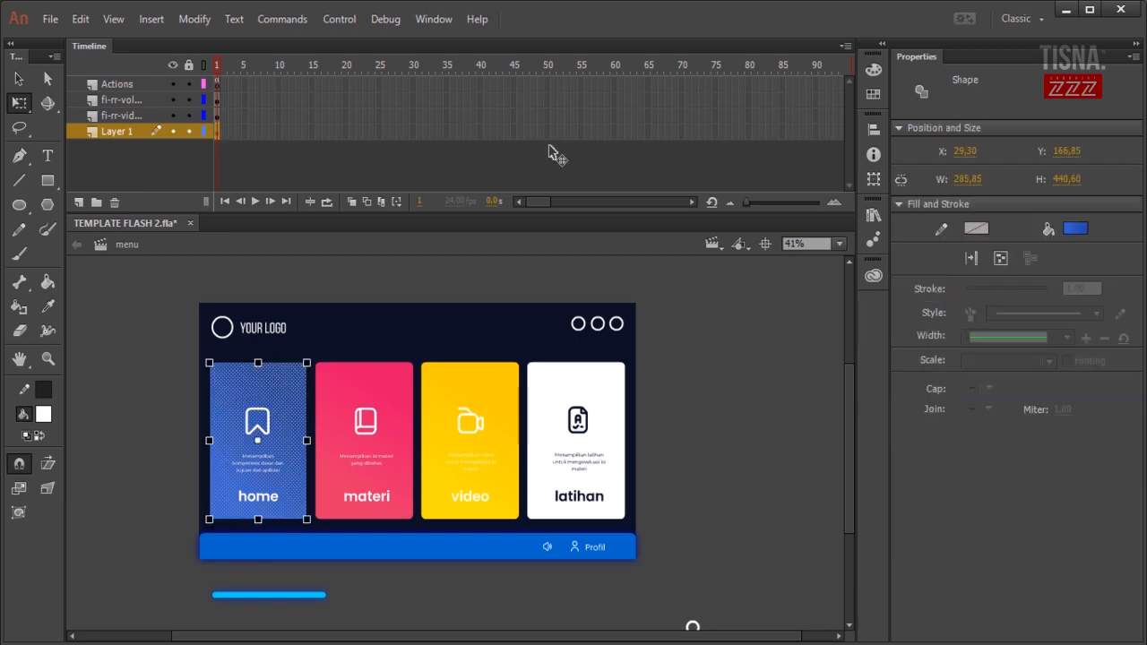
{"action": "key", "text": "Tab"}
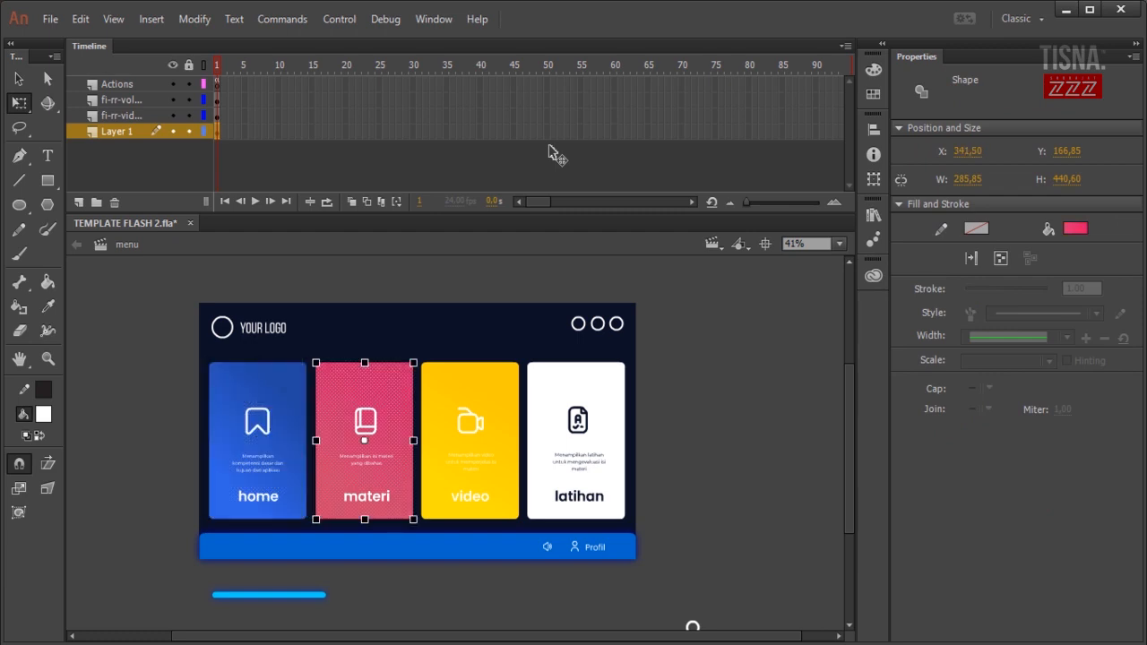
{"action": "key", "text": "Tab"}
{"action": "key", "text": "Tab"}
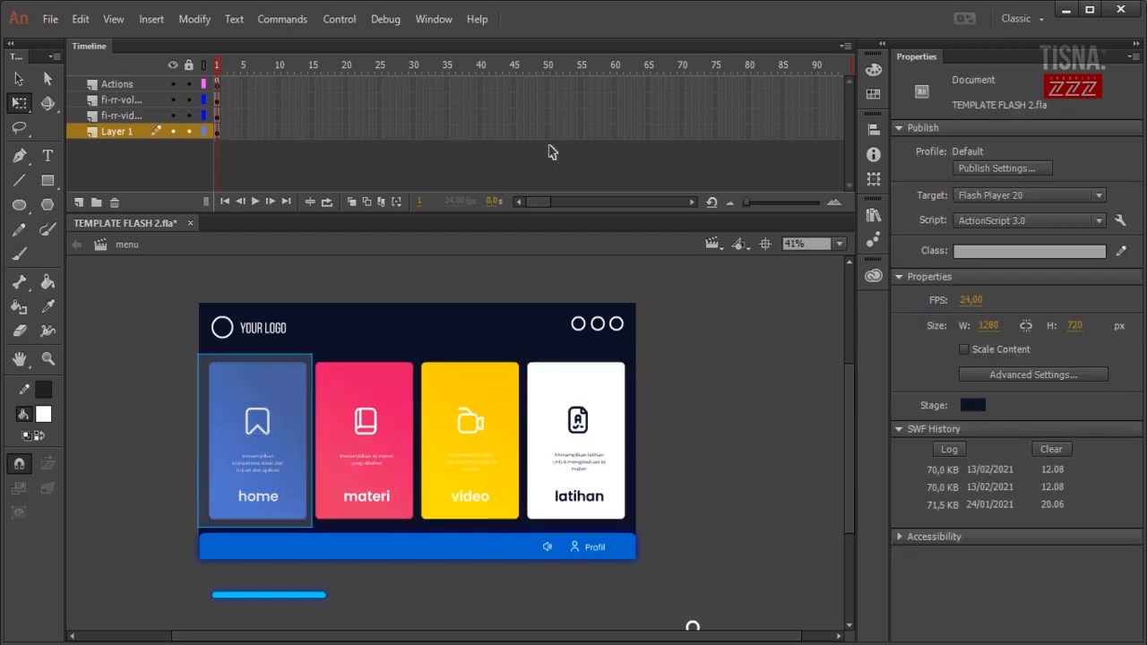
- Convert the blue home card into a Button symbol named 'home'
{"action": "left_click_drag", "start_coordinate": [198, 354], "coordinate": [312, 527]}
{"action": "right_click", "coordinate": [276, 470]}
{"action": "key", "text": "Down"}
{"action": "key", "text": "Return"}
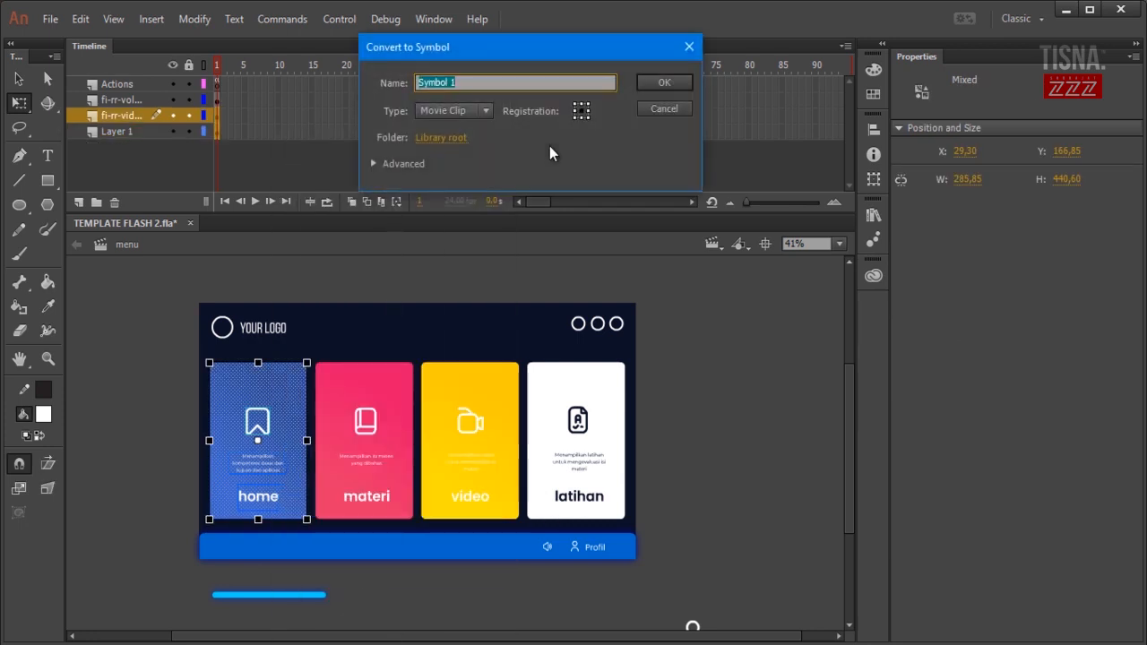
{"action": "type", "text": "home"}
{"action": "key", "text": "Tab"}
{"action": "key", "text": "Down"}
{"action": "key", "text": "Return"}
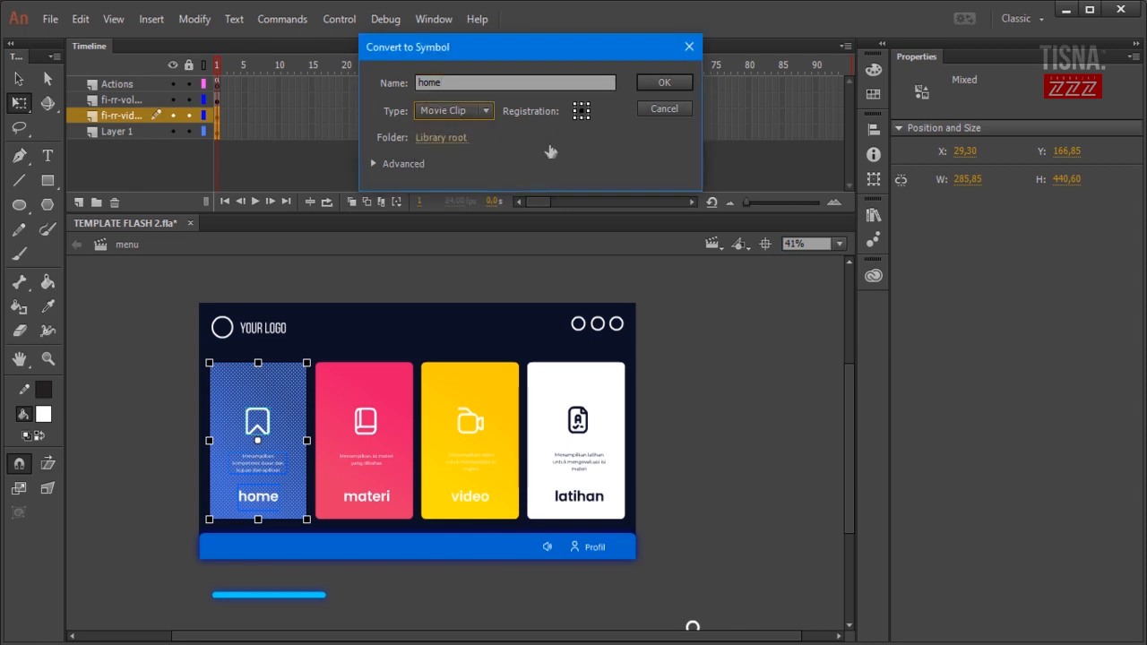
{"action": "key", "text": "alt+Down"}
{"action": "key", "text": "Down"}
{"action": "key", "text": "Return"}
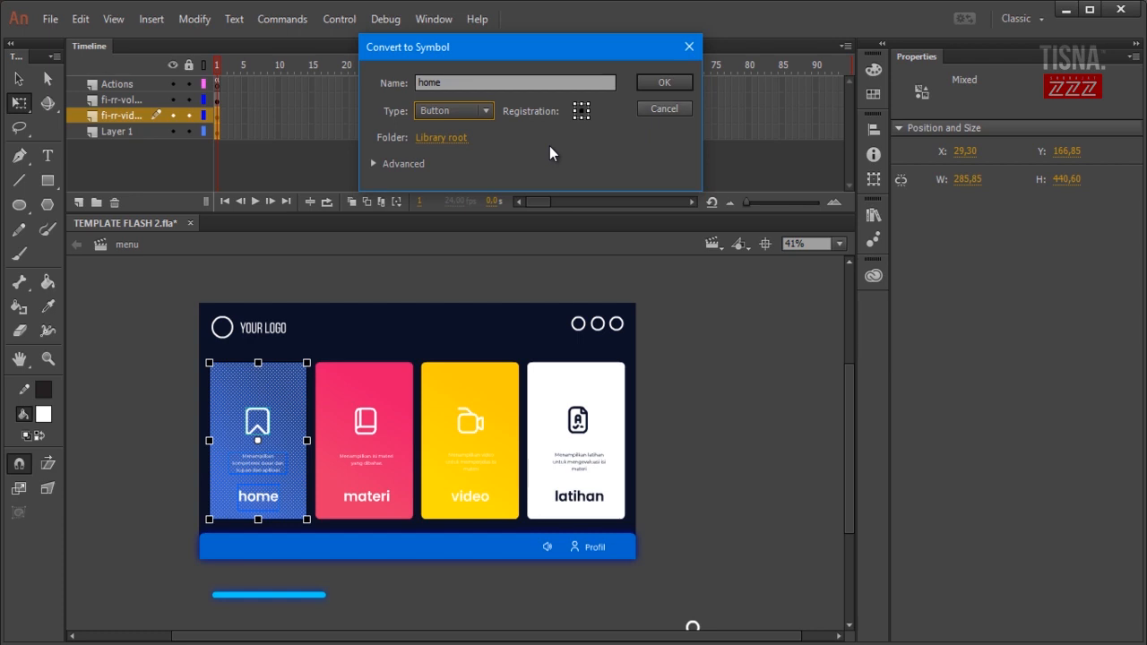
{"action": "key", "text": "Return"}
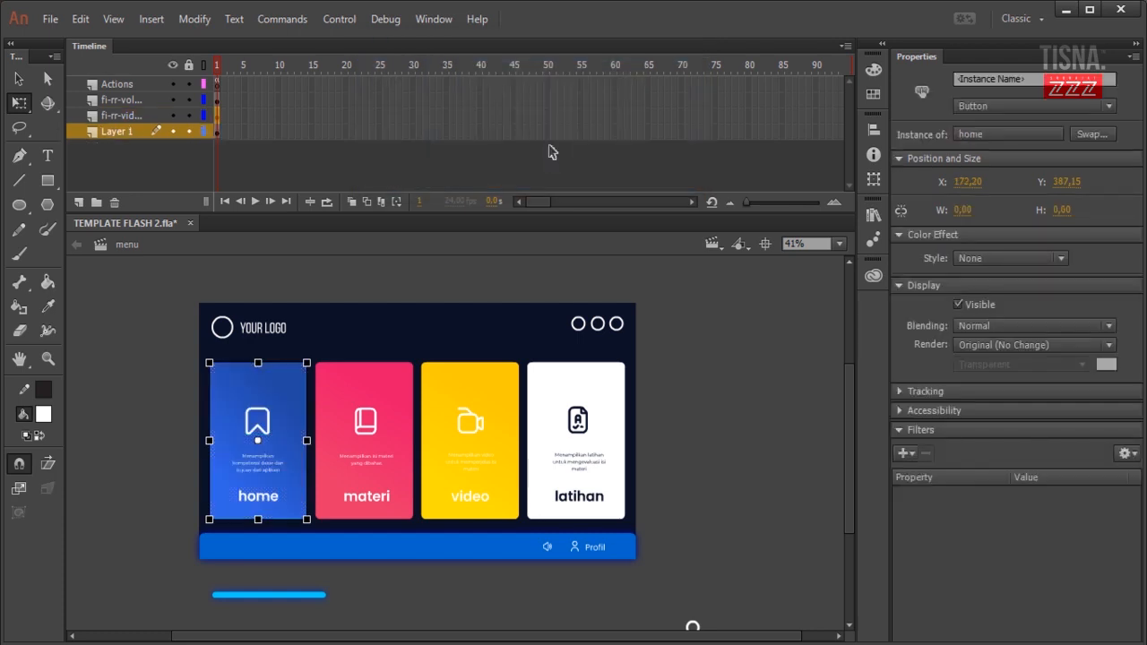
{"action": "left_click", "coordinate": [550, 152]}
- Convert the pink materi card into a Button symbol named 'materi', then select the video card
{"action": "left_click_drag", "start_coordinate": [309, 346], "coordinate": [416, 525]}
{"action": "right_click", "coordinate": [398, 462]}
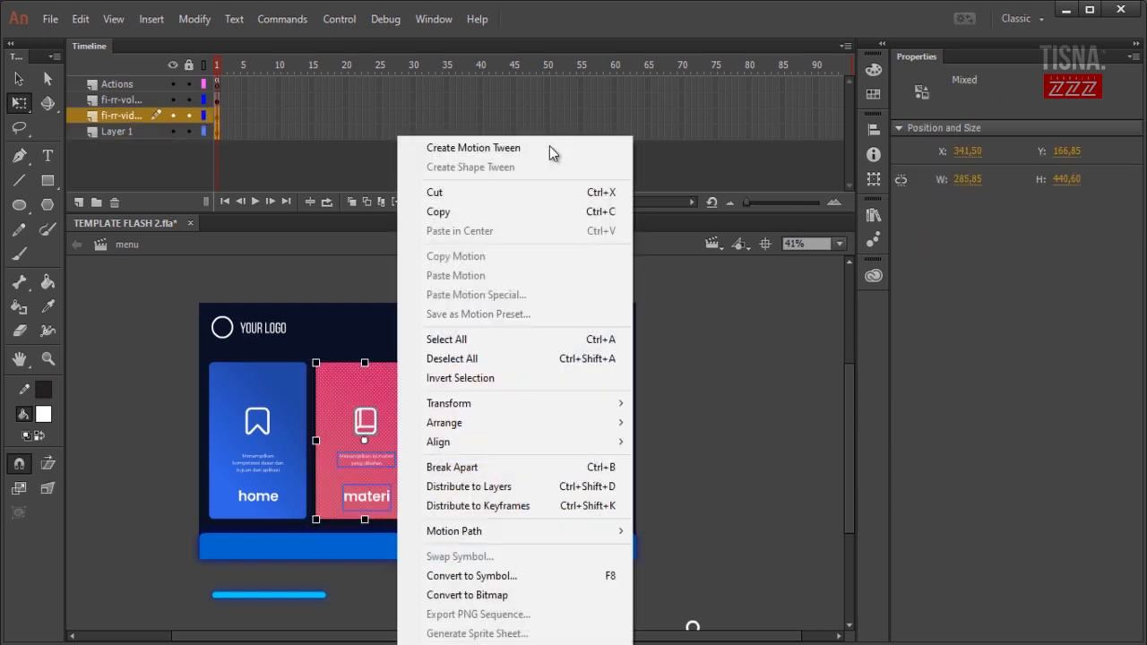
{"action": "key", "text": "Return"}
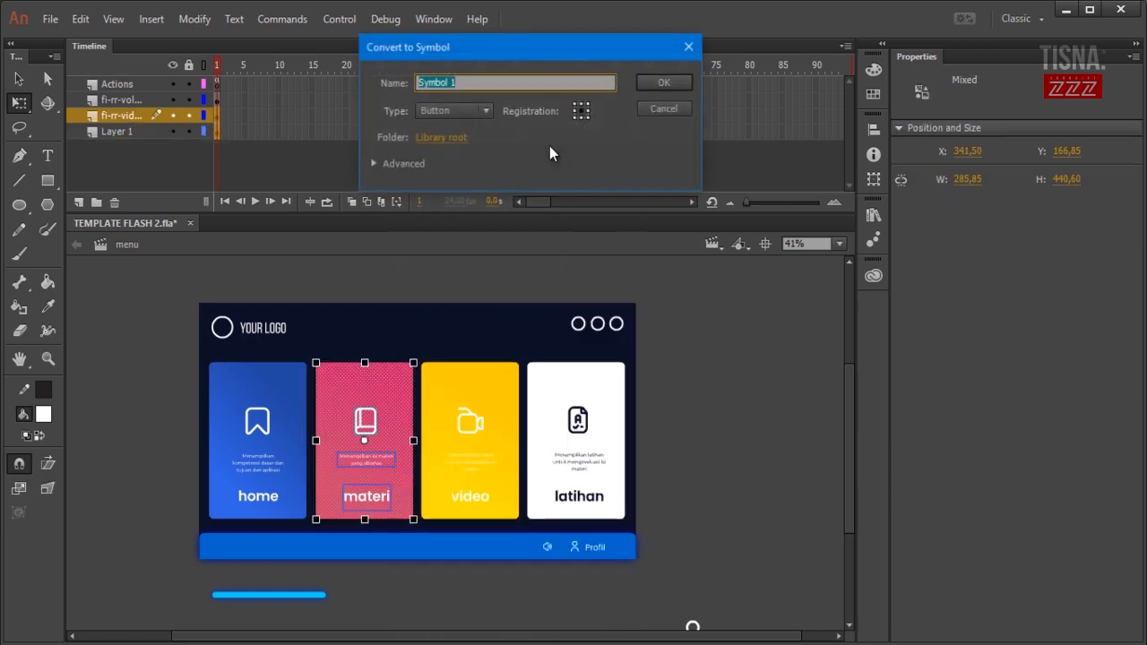
{"action": "type", "text": "materi"}
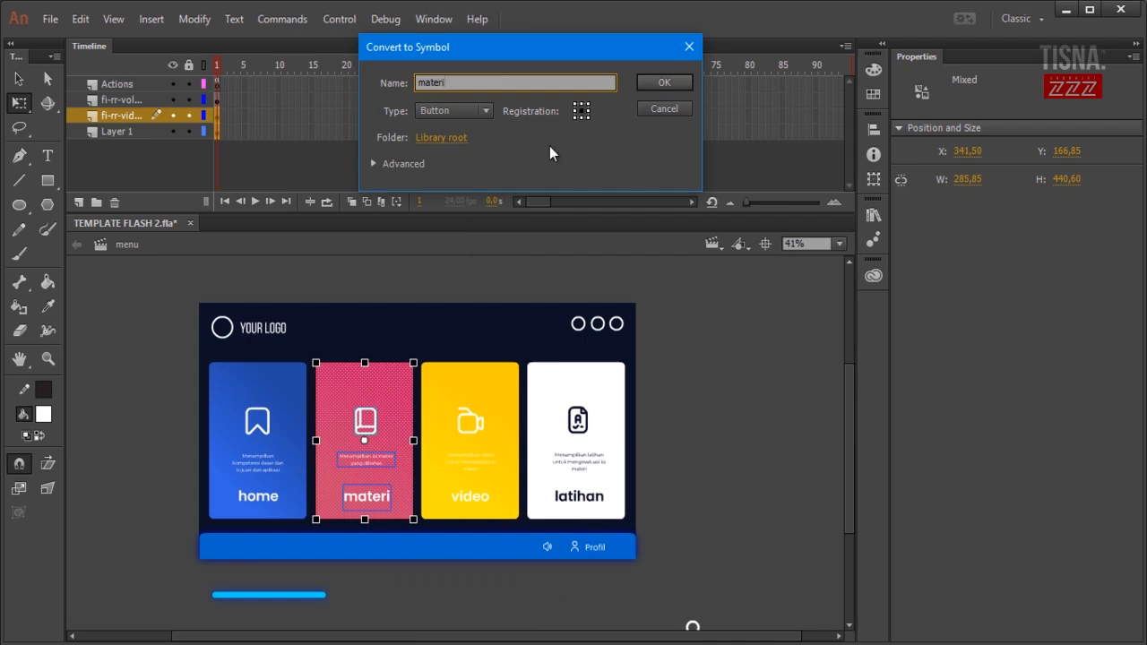
{"action": "key", "text": "Return"}
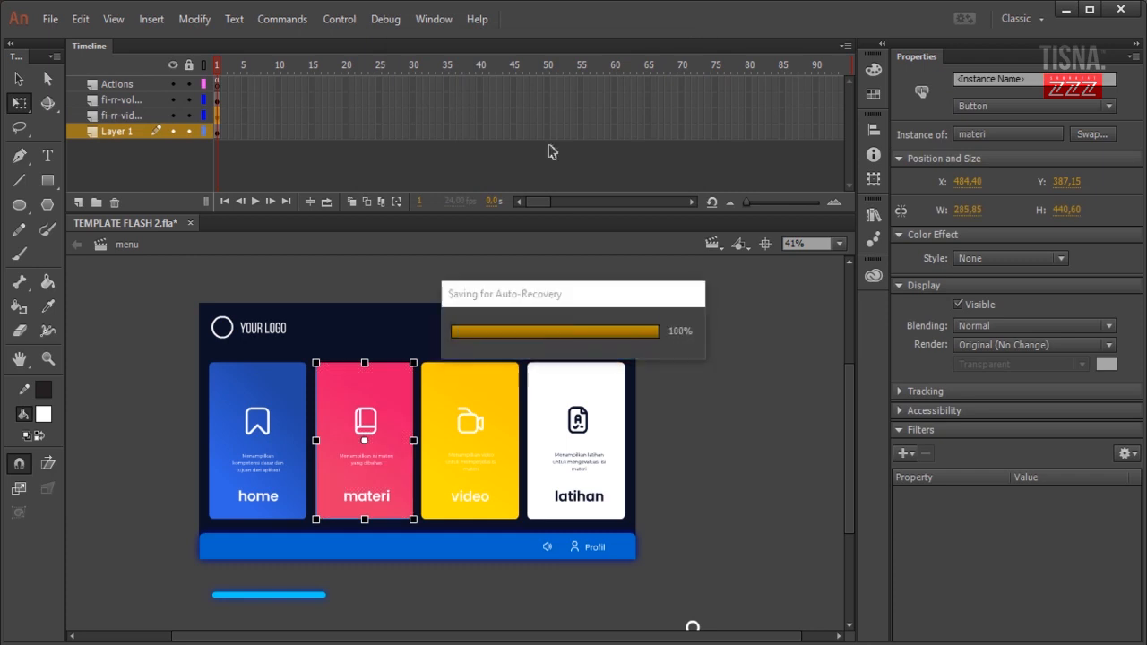
{"action": "left_click", "coordinate": [418, 341]}
{"action": "left_click_drag", "start_coordinate": [418, 341], "coordinate": [523, 527]}
- Convert the yellow video card into a Button symbol named 'video'
{"action": "right_click", "coordinate": [511, 421]}
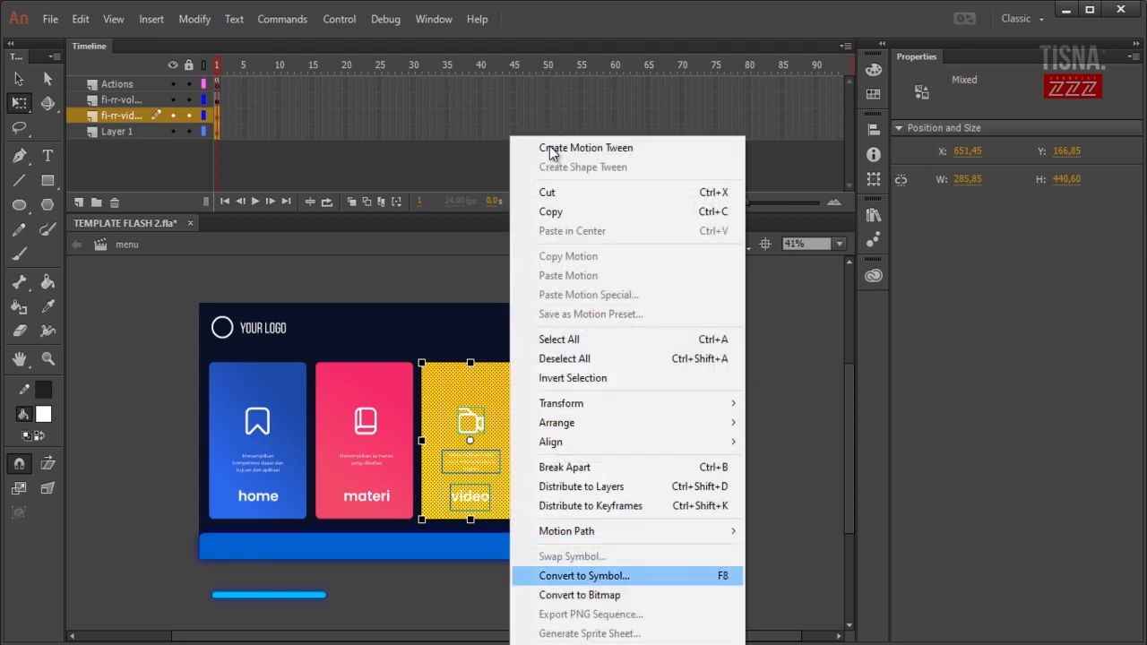
{"action": "left_click", "coordinate": [573, 576]}
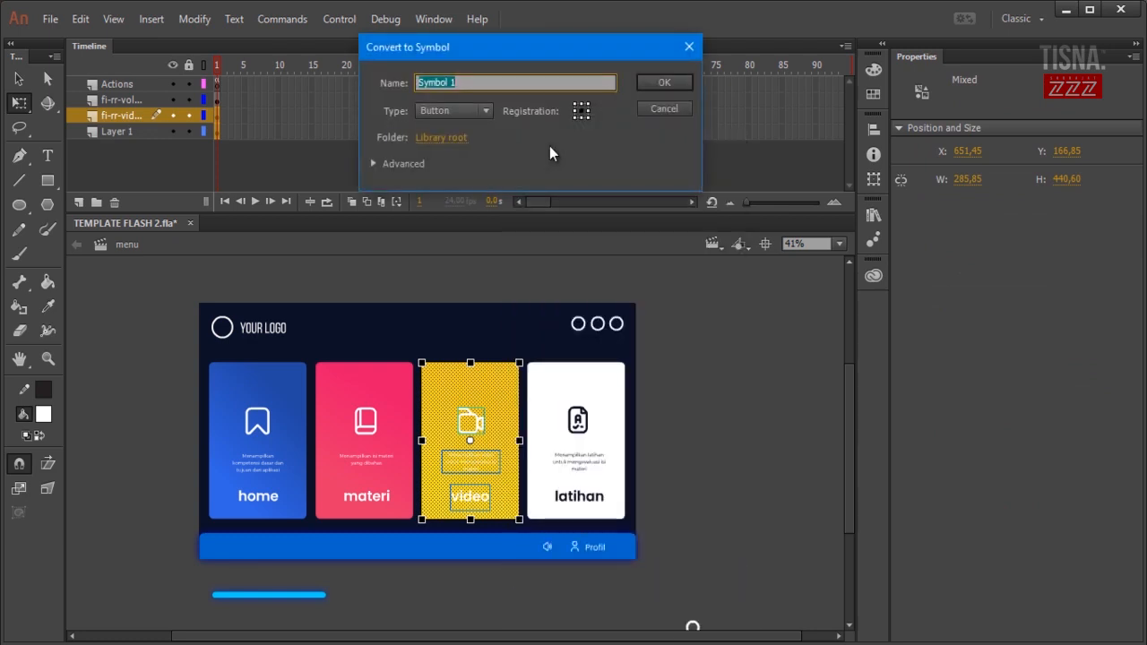
{"action": "type", "text": "video"}
{"action": "key", "text": "Return"}
{"action": "left_click", "coordinate": [550, 152]}
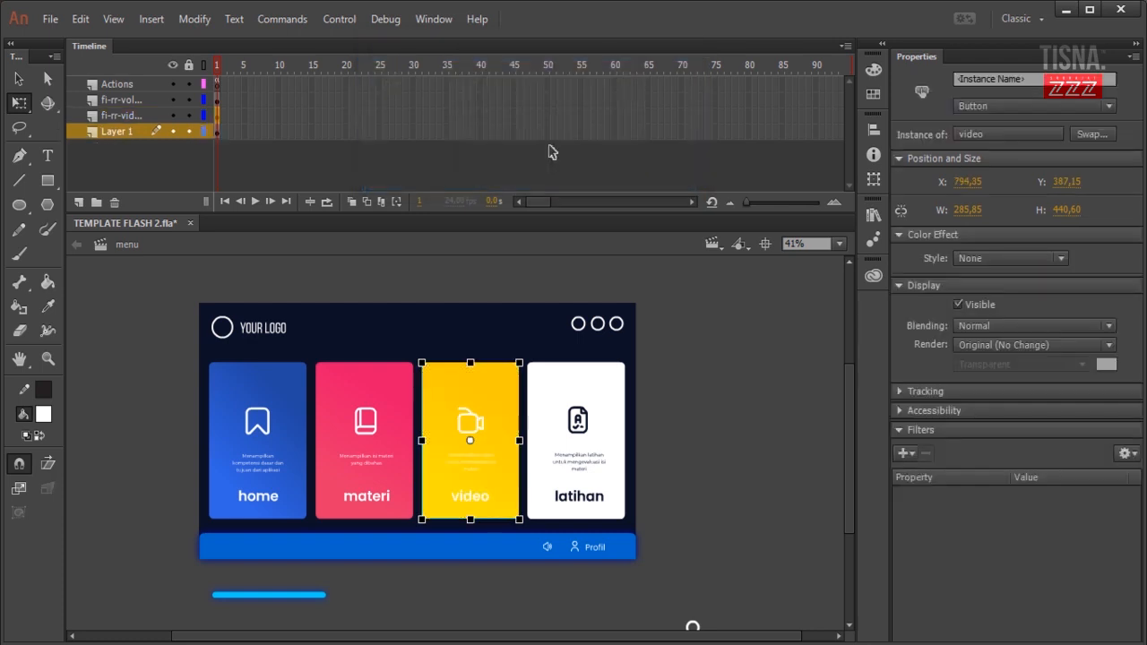
- Select the latihan card and start converting it to a symbol named 'latihan'
{"action": "mouse_move", "coordinate": [547, 362]}
{"action": "left_mouse_down"}
{"action": "mouse_move", "coordinate": [512, 402]}
{"action": "mouse_move", "coordinate": [526, 521]}
{"action": "left_mouse_up"}
{"action": "right_click", "coordinate": [576, 421]}
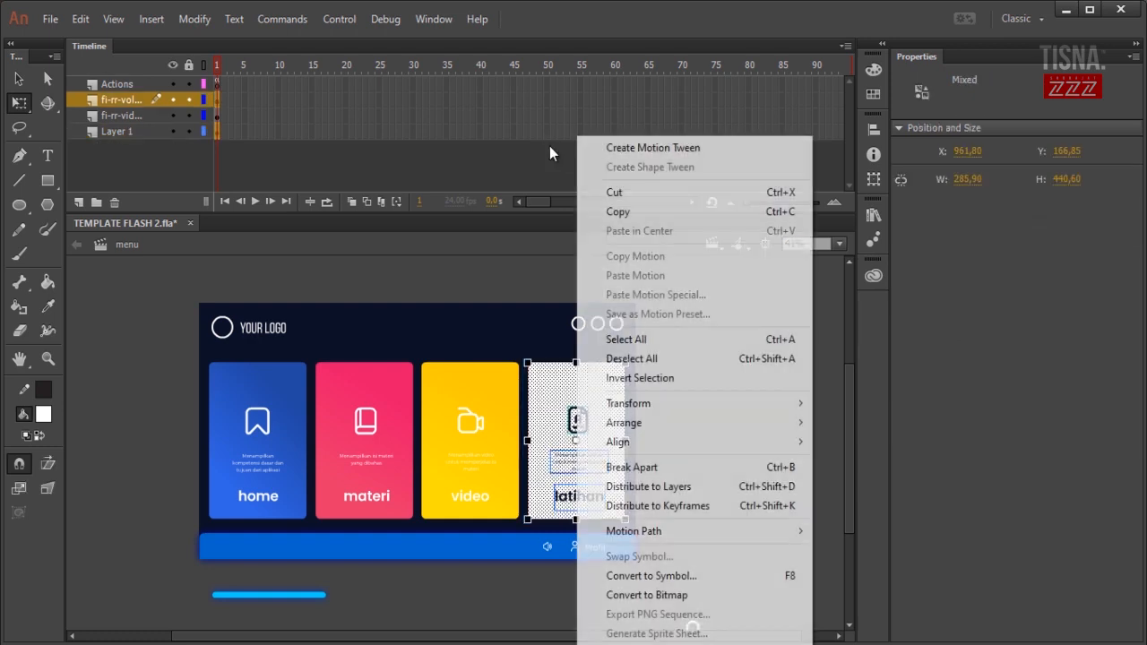
{"action": "key", "text": "Return"}
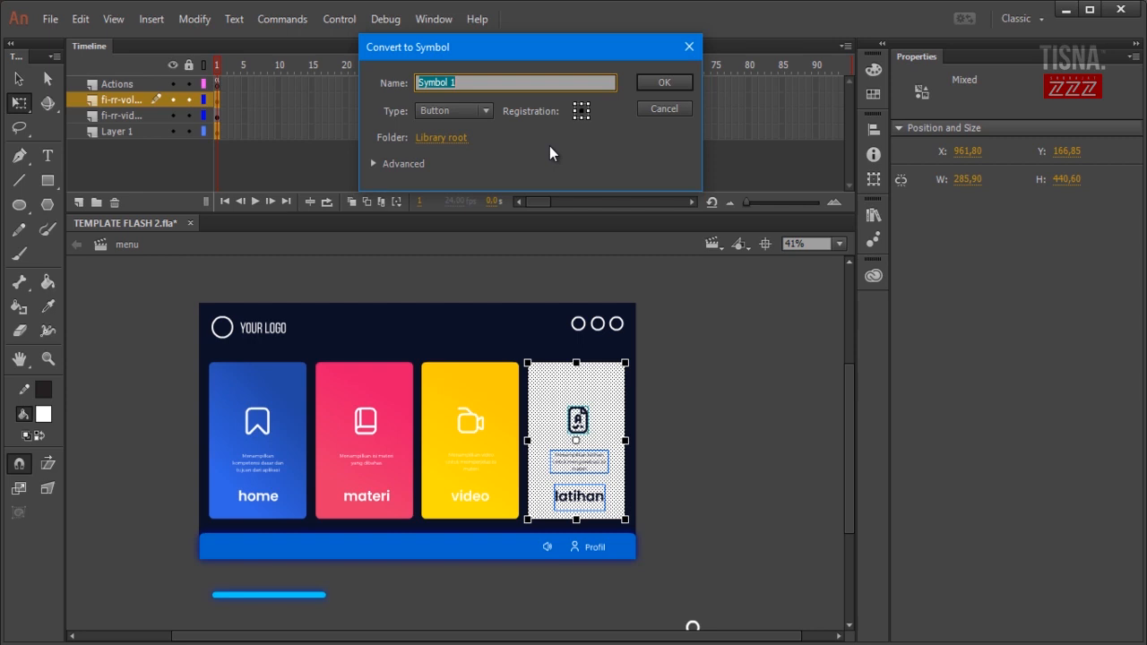
{"action": "type", "text": "latihan"}
- Confirm the 'latihan' Button symbol and reselect it on stage
{"action": "key", "text": "Return"}
{"action": "left_click", "coordinate": [553, 152]}
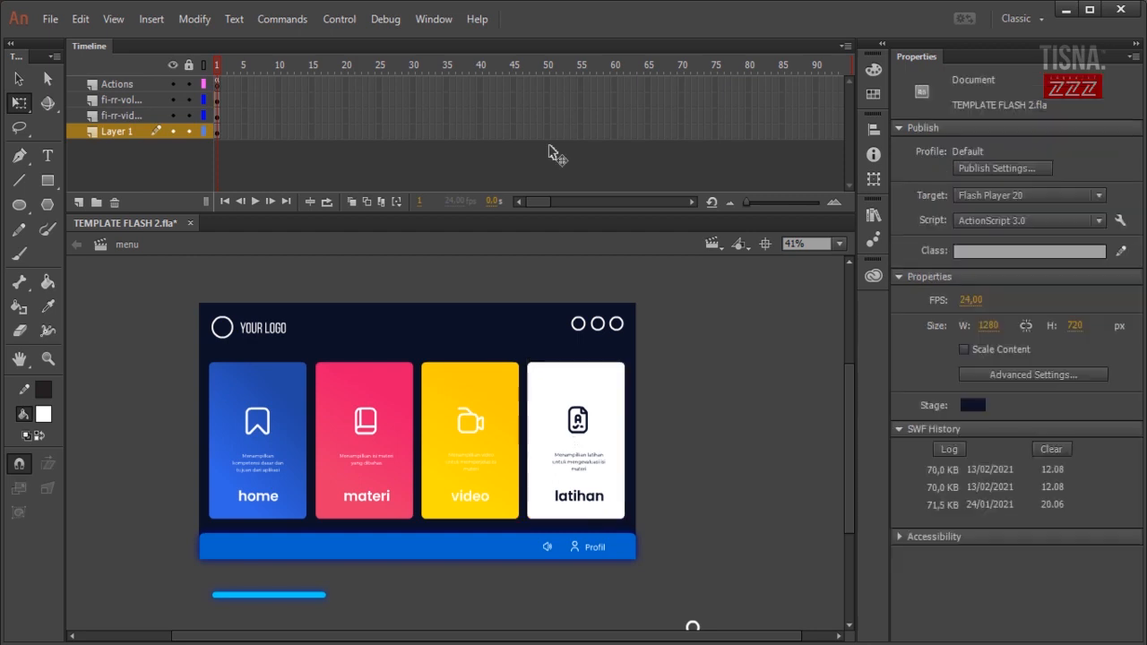
{"action": "key", "text": "ctrl+z"}
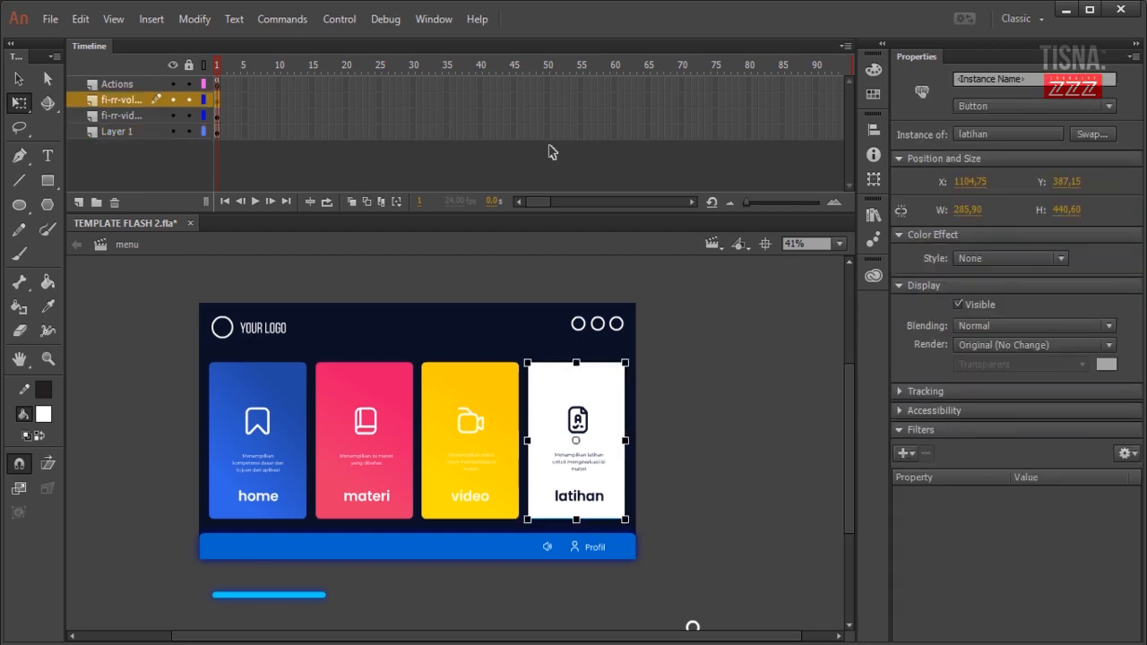
- Browse the Library, preview Tween 3, and briefly edit the latihan button symbol
{"action": "key", "text": "ctrl+l"}
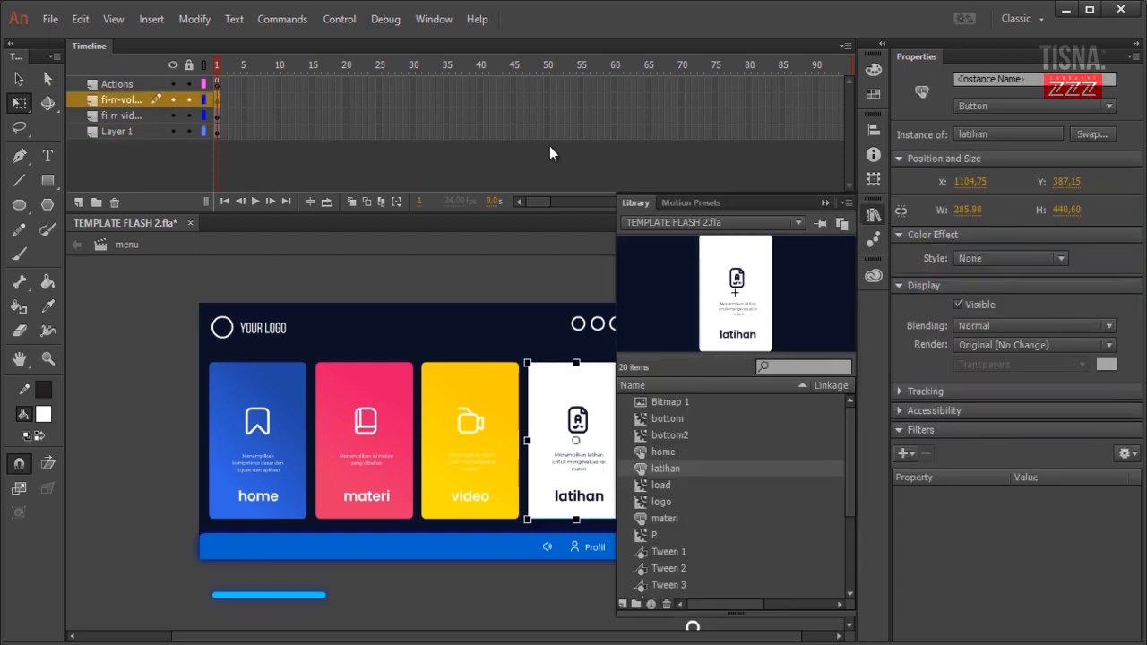
{"action": "key", "text": "Up"}
{"action": "key", "text": "Up"}
{"action": "key", "text": "Up"}
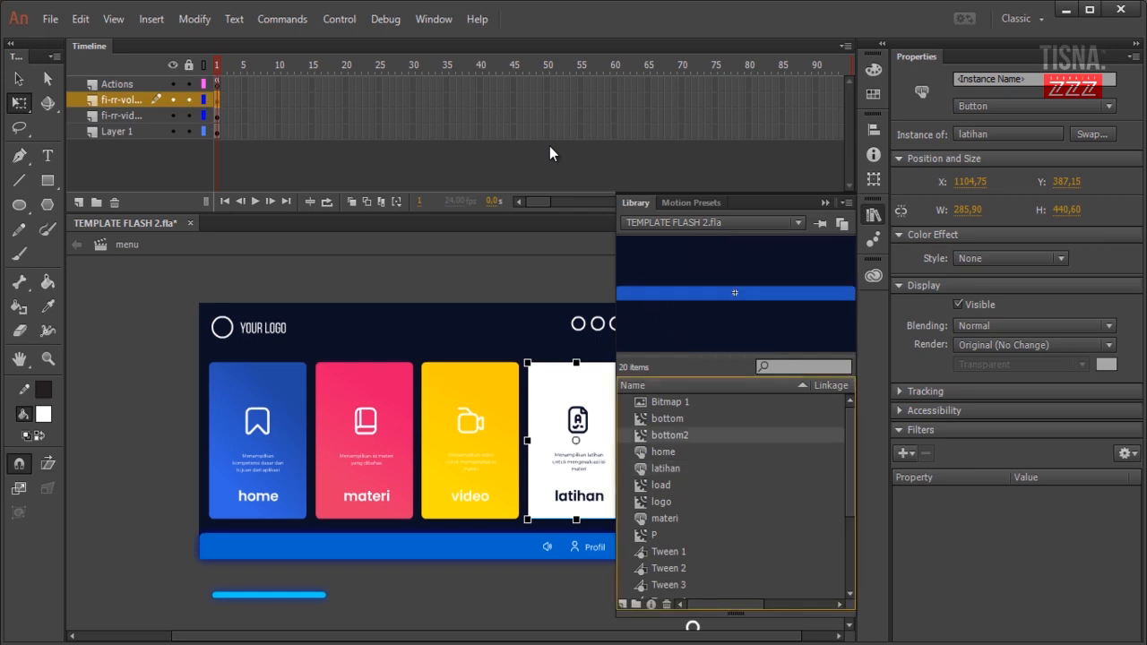
{"action": "scroll", "coordinate": [550, 152], "scroll_direction": "down", "scroll_amount": 3}
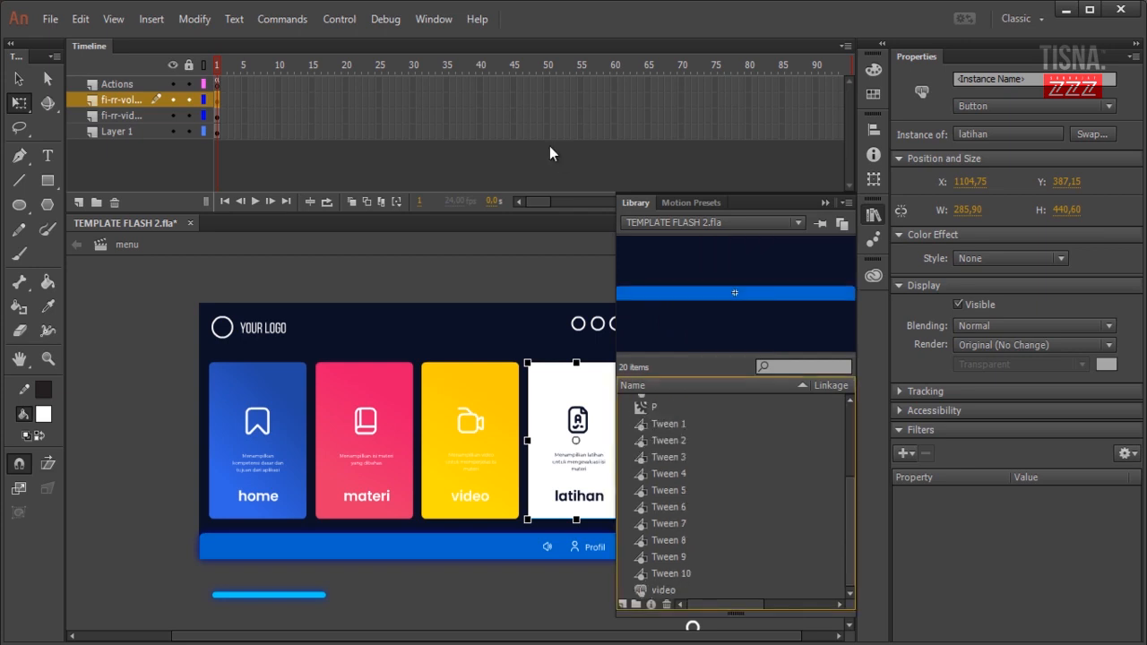
{"action": "left_click", "coordinate": [668, 457]}
{"action": "key", "text": "Up"}
{"action": "key", "text": "Up"}
{"action": "key", "text": "Up"}
{"action": "key", "text": "Up"}
{"action": "key", "text": "Up"}
{"action": "key", "text": "Up"}
{"action": "key", "text": "Up"}
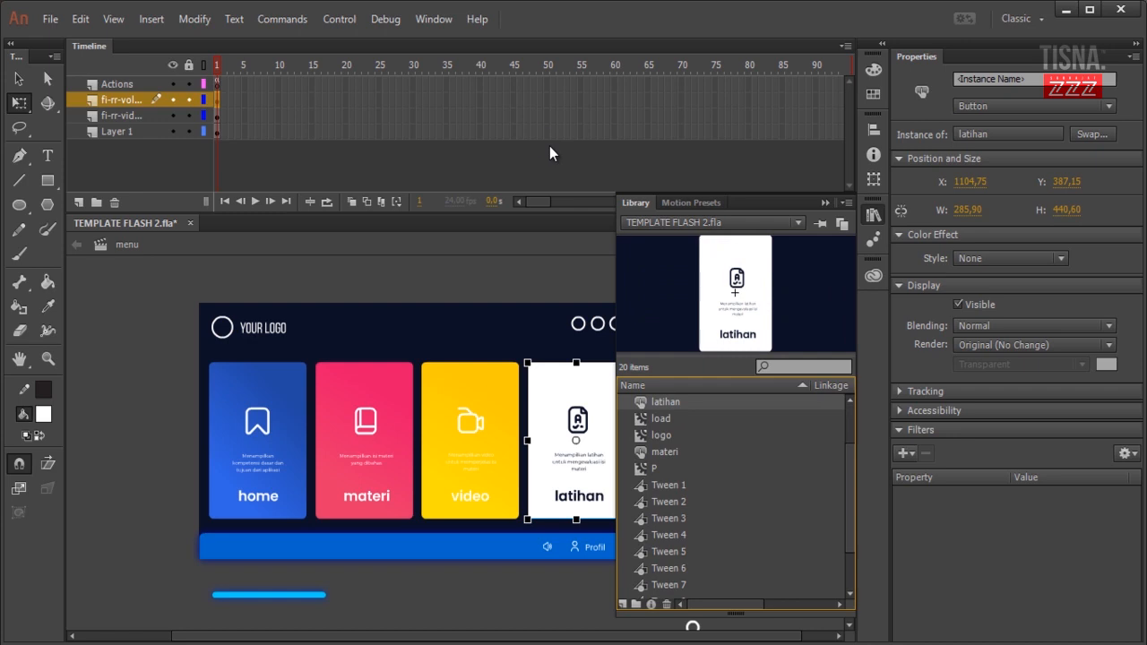
{"action": "key", "text": "ctrl+e"}
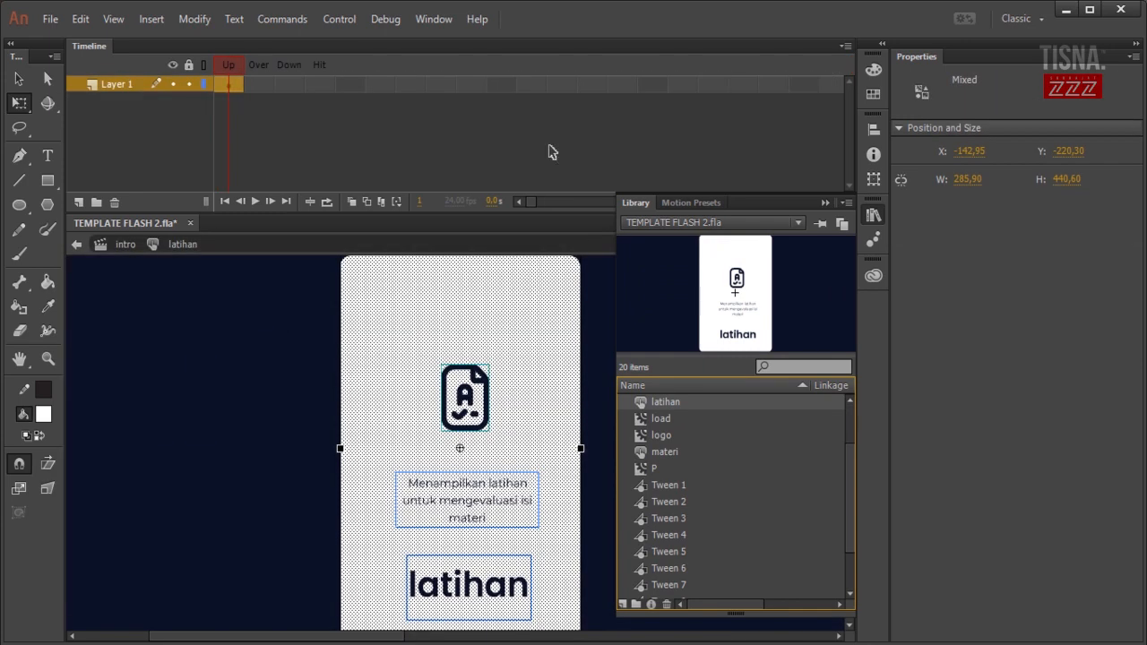
{"action": "key", "text": "ctrl+e"}
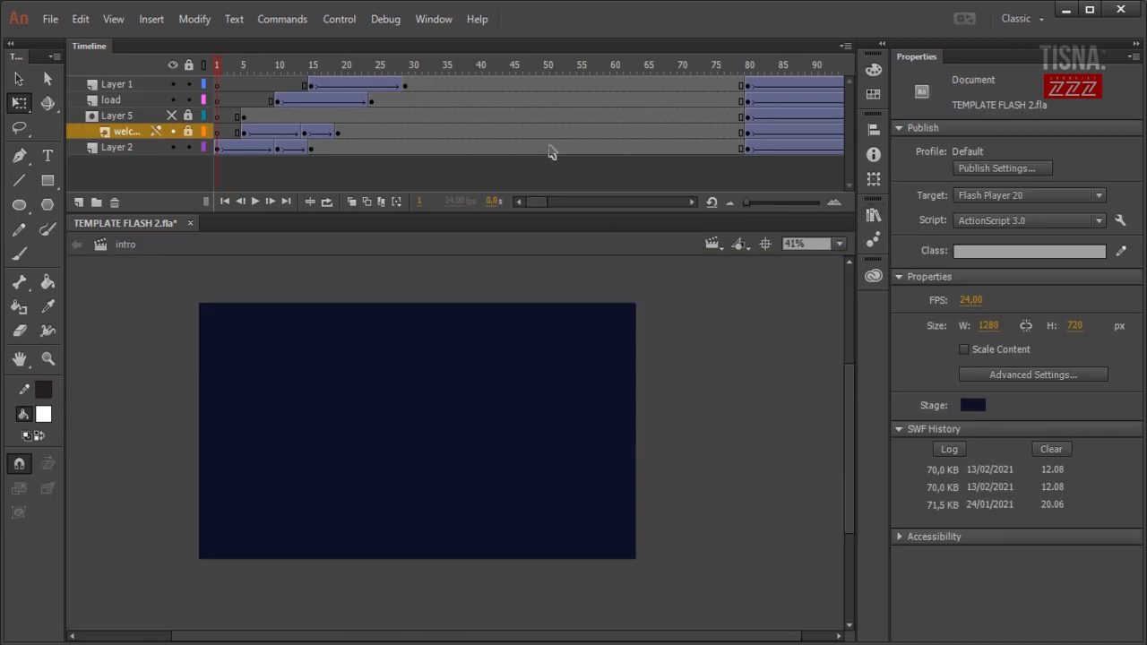
- Return to the menu scene and select the footer's volume icon
{"action": "left_click", "coordinate": [713, 243]}
{"action": "left_click", "coordinate": [736, 284]}
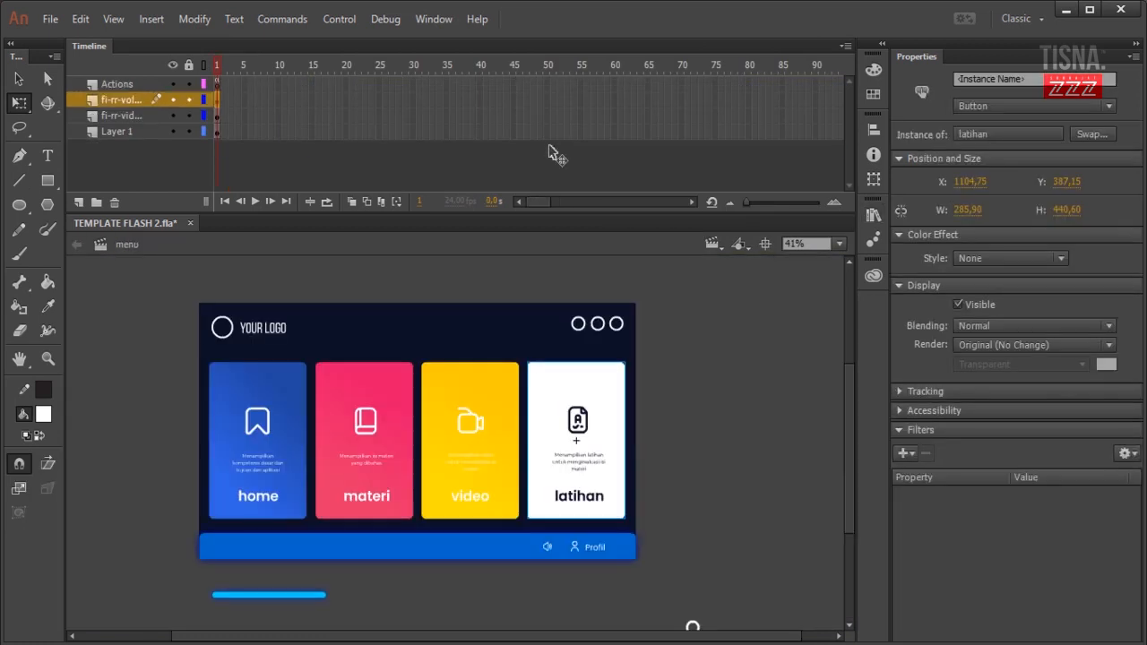
{"action": "key", "text": "ctrl+shift+v"}
- Zoom into the footer and inspect the profile icon and Profil label by selecting them
{"action": "scroll", "coordinate": [549, 146], "scroll_direction": "up", "scroll_amount": 2}
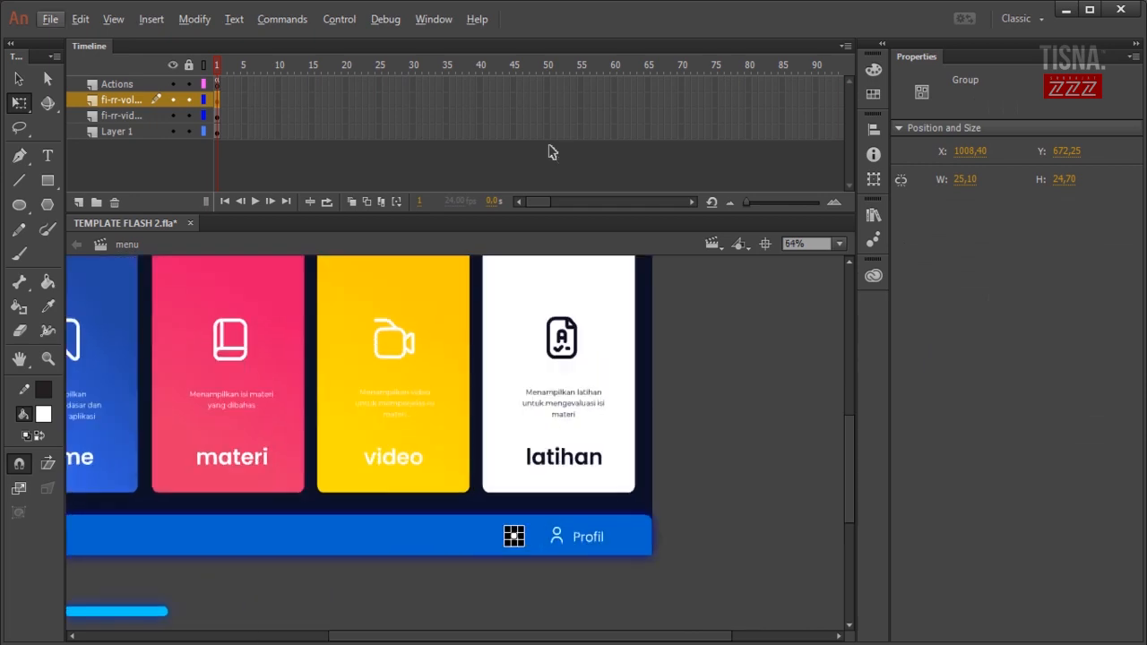
{"action": "scroll", "coordinate": [550, 146], "scroll_direction": "up", "scroll_amount": 2}
{"action": "scroll", "coordinate": [549, 146], "scroll_direction": "down", "scroll_amount": 2}
{"action": "scroll", "coordinate": [549, 146], "scroll_direction": "up", "scroll_amount": 1}
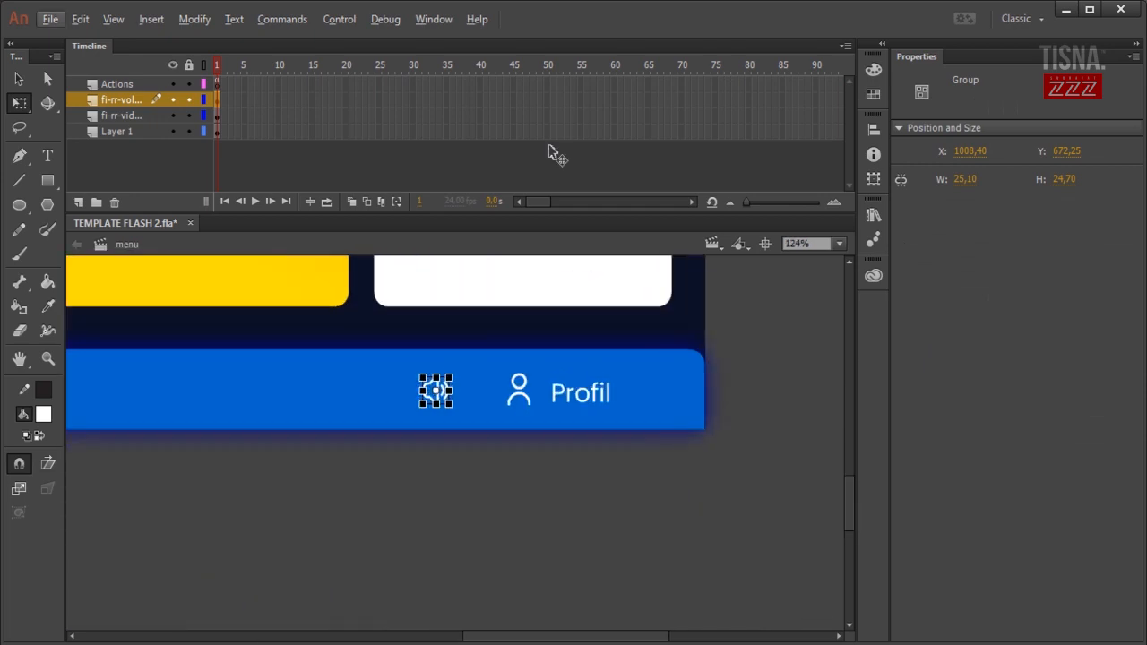
{"action": "key", "text": "Tab"}
{"action": "key", "text": "Tab"}
{"action": "left_click", "coordinate": [519, 390]}
{"action": "left_click", "coordinate": [580, 393], "text": "shift"}
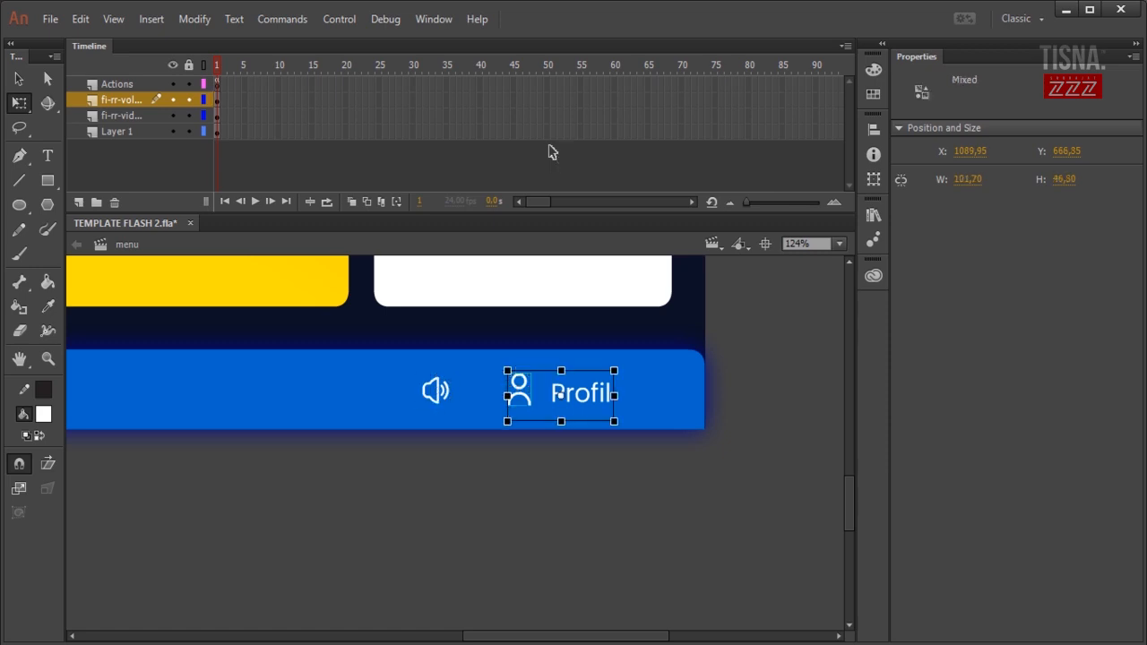
{"action": "key", "text": "Escape"}
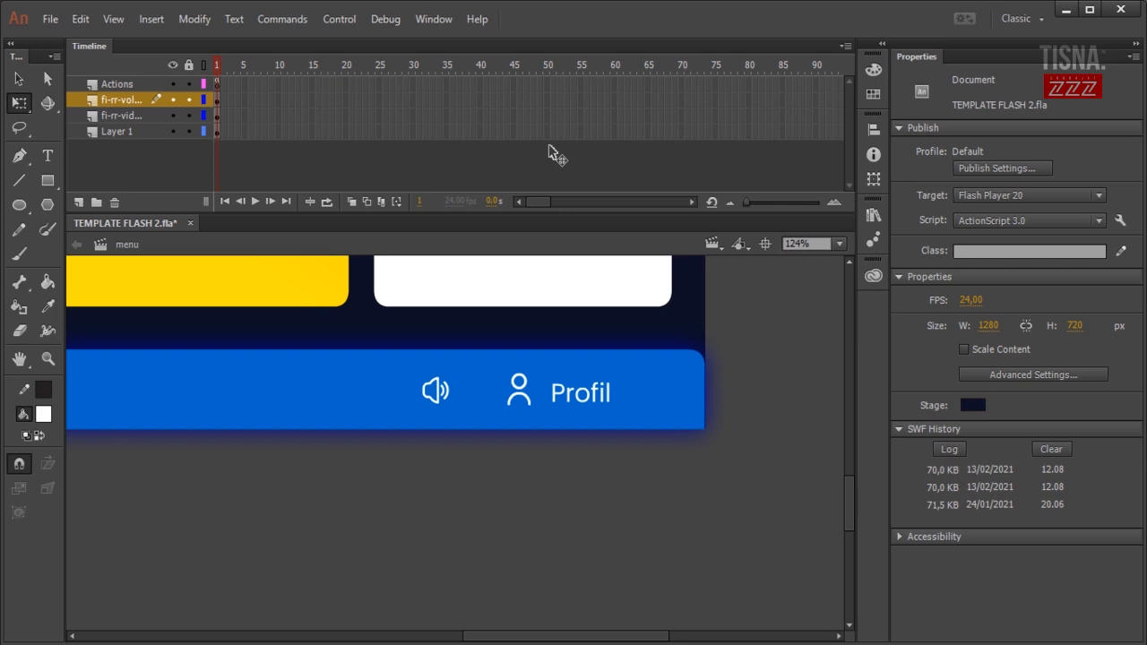
{"action": "key", "text": "Tab"}
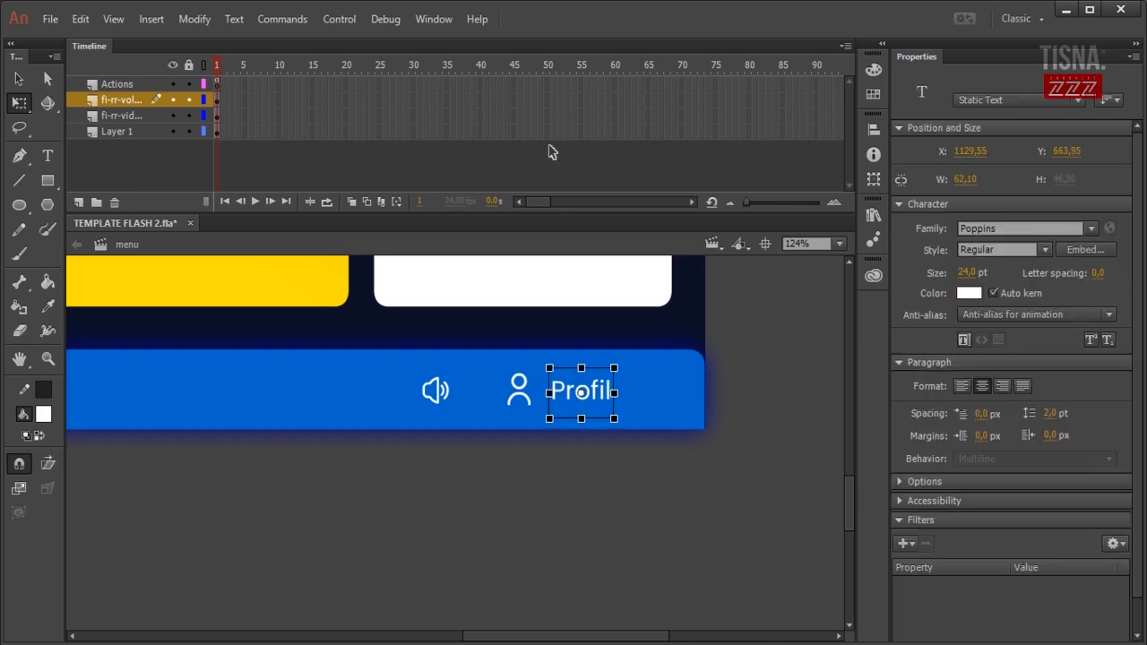
{"action": "key", "text": "Escape"}
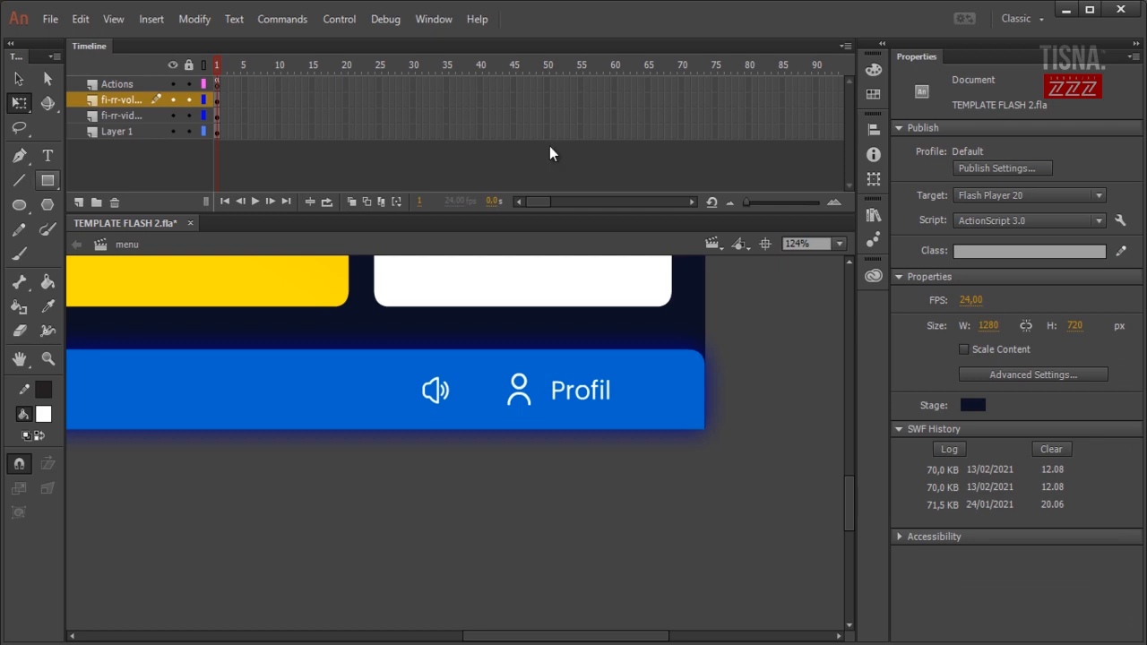
{"action": "key", "text": "r"}
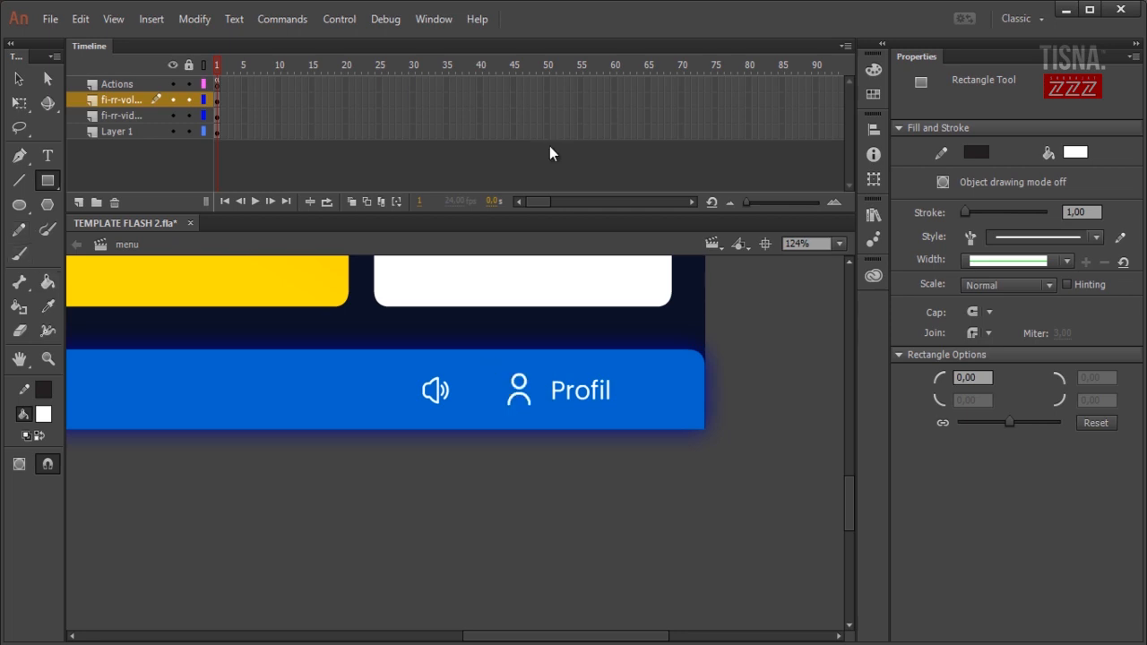
- Select the Profil icon and text, then draw a rectangle covering both
{"action": "key", "text": "v"}
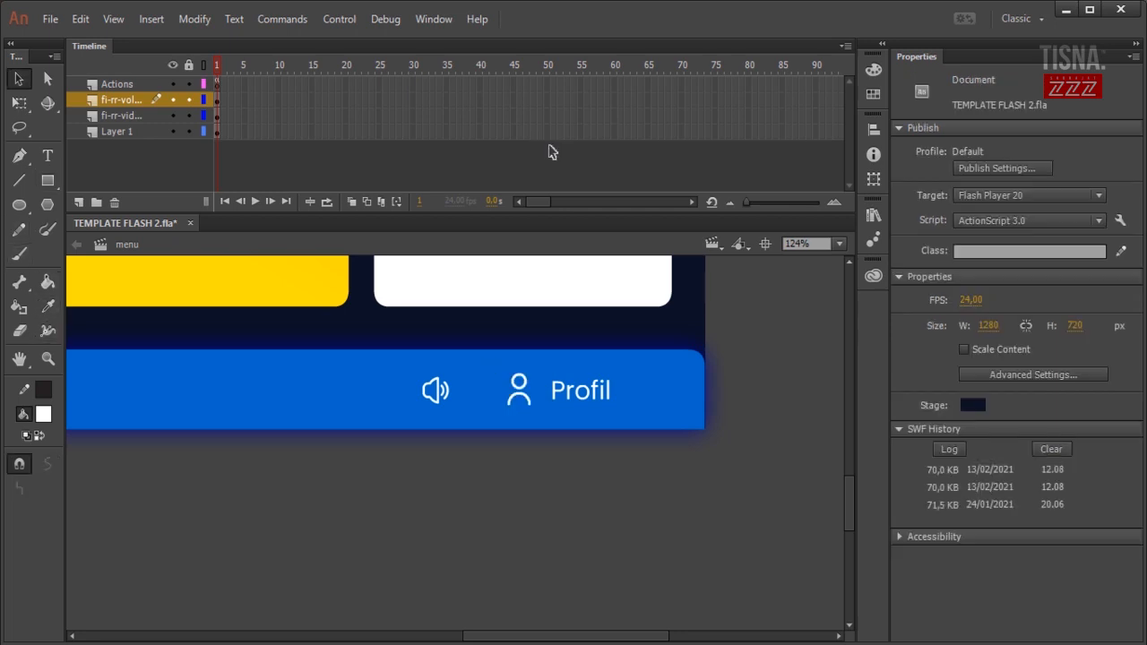
{"action": "left_click", "coordinate": [519, 390]}
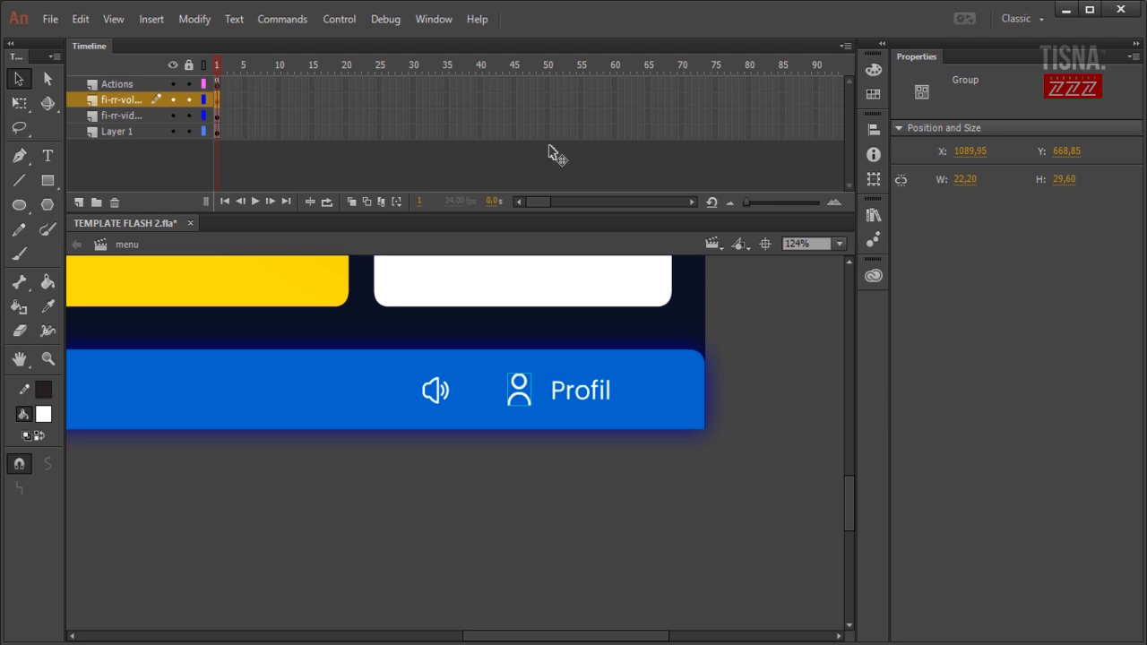
{"action": "left_click", "coordinate": [580, 391]}
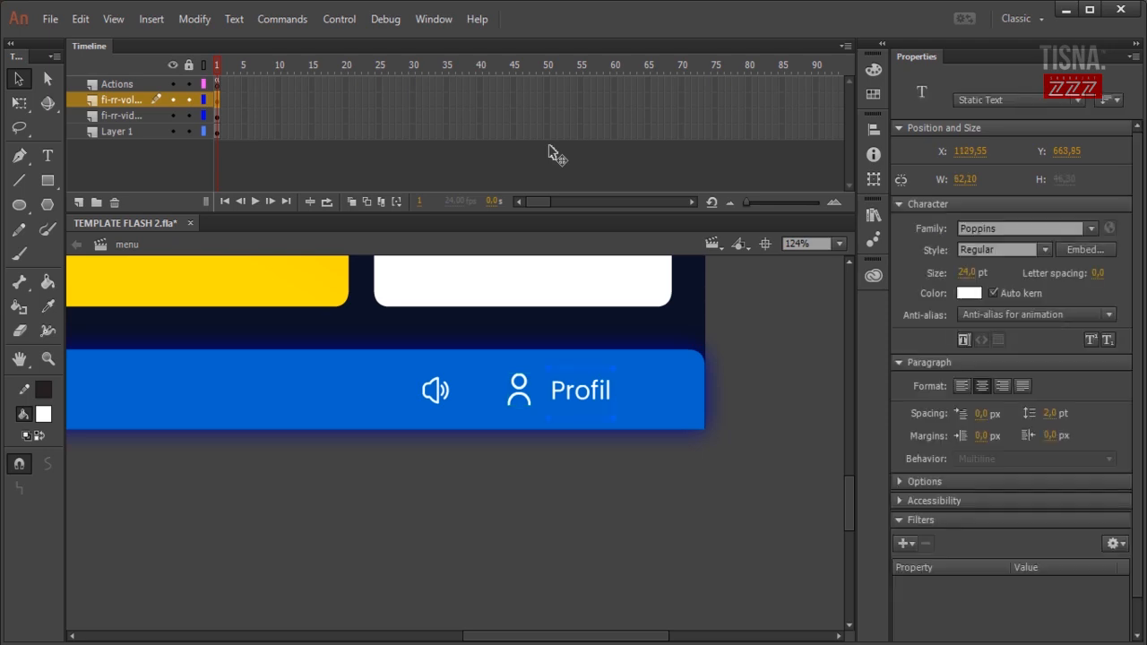
{"action": "key", "text": "r"}
{"action": "mouse_move", "coordinate": [483, 365]}
{"action": "left_mouse_down"}
{"action": "mouse_move", "coordinate": [542, 404]}
{"action": "mouse_move", "coordinate": [633, 422]}
{"action": "left_mouse_up"}
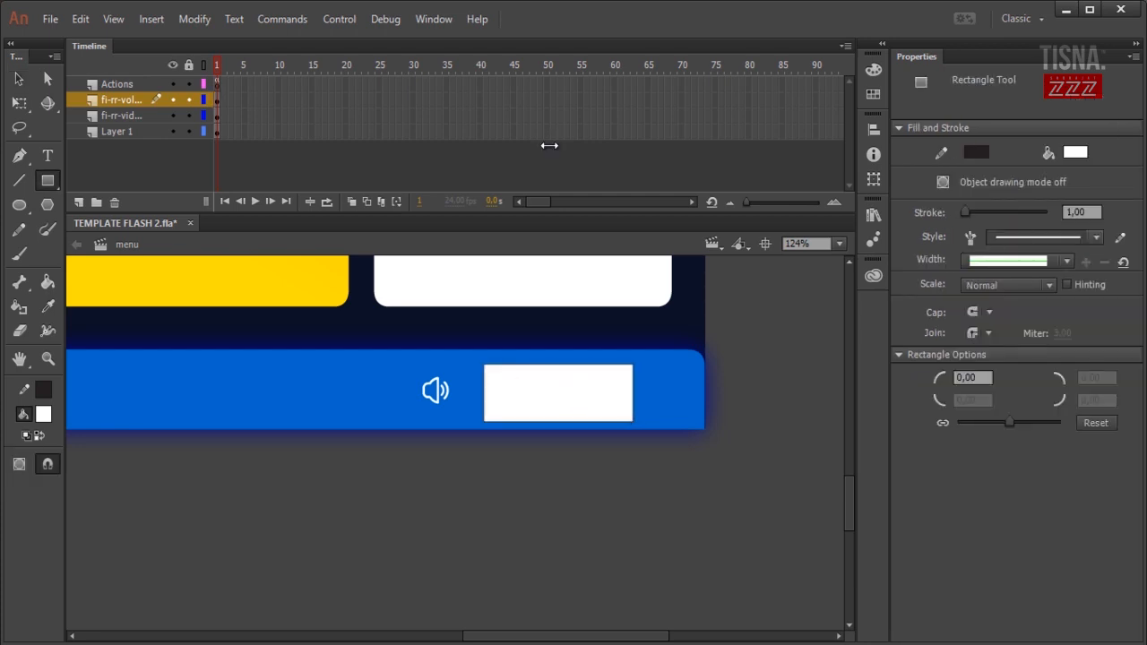
- Delete the rectangle's outline and set its fill to no colour, making it transparent
{"action": "key", "text": "v"}
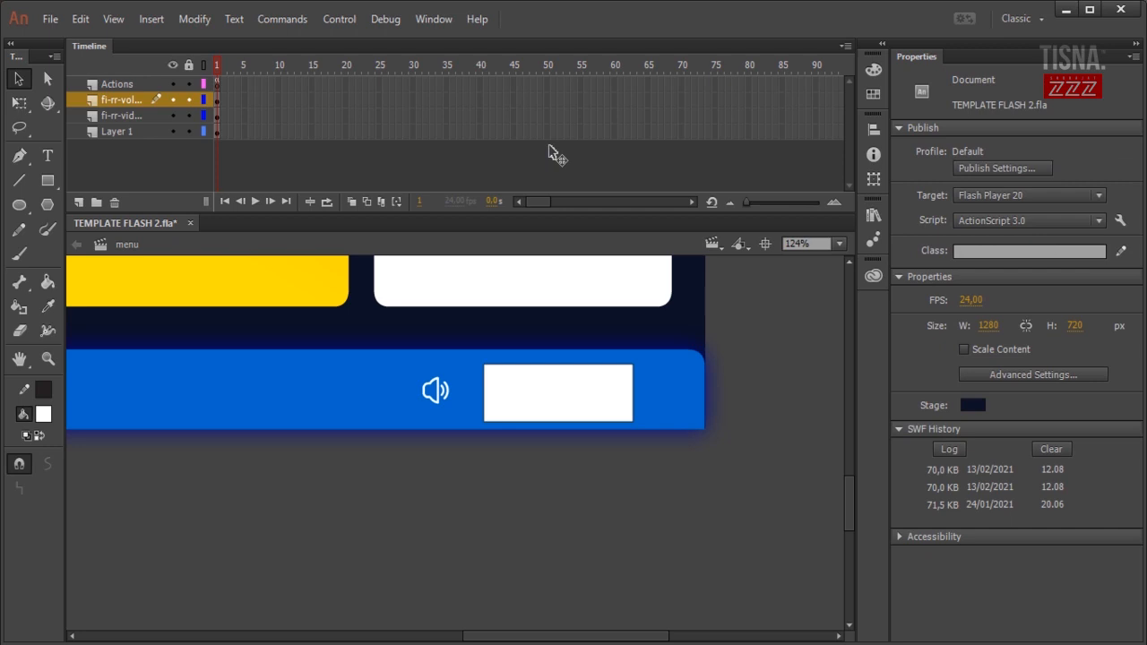
{"action": "double_click", "coordinate": [633, 392]}
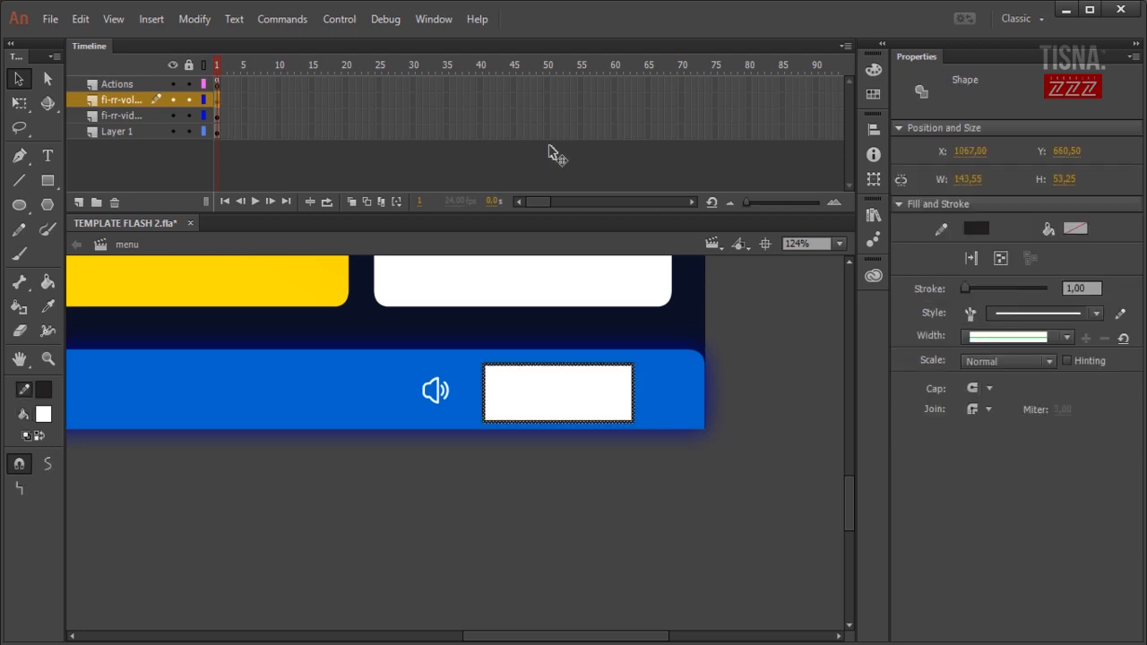
{"action": "key", "text": "Delete"}
{"action": "left_click", "coordinate": [581, 393]}
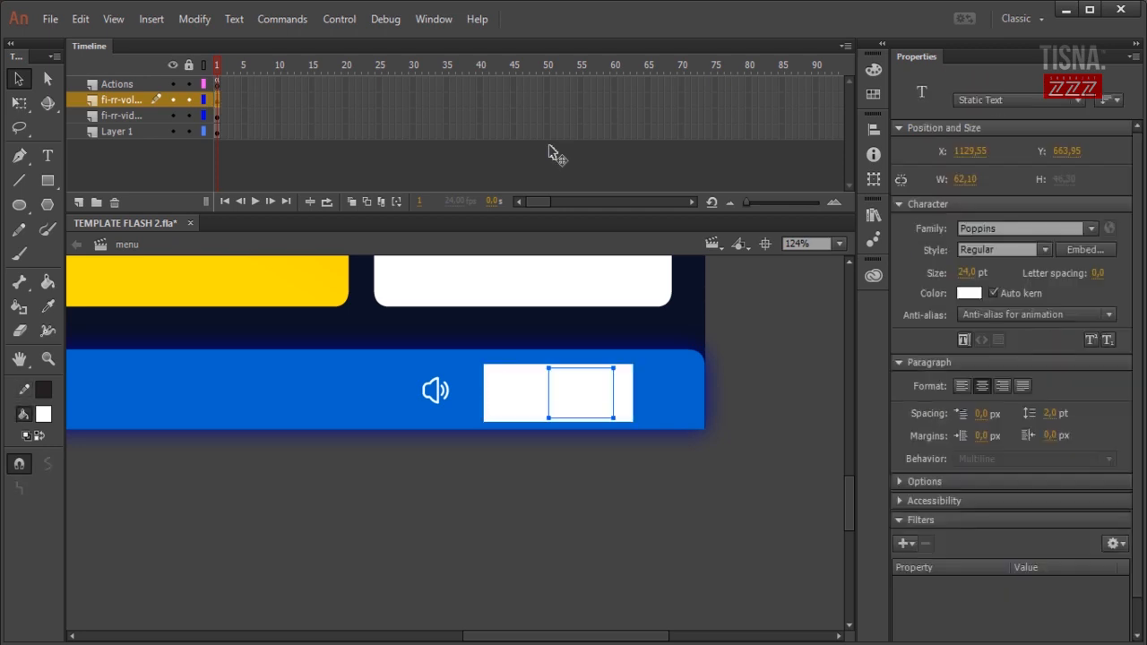
{"action": "left_click", "coordinate": [623, 394]}
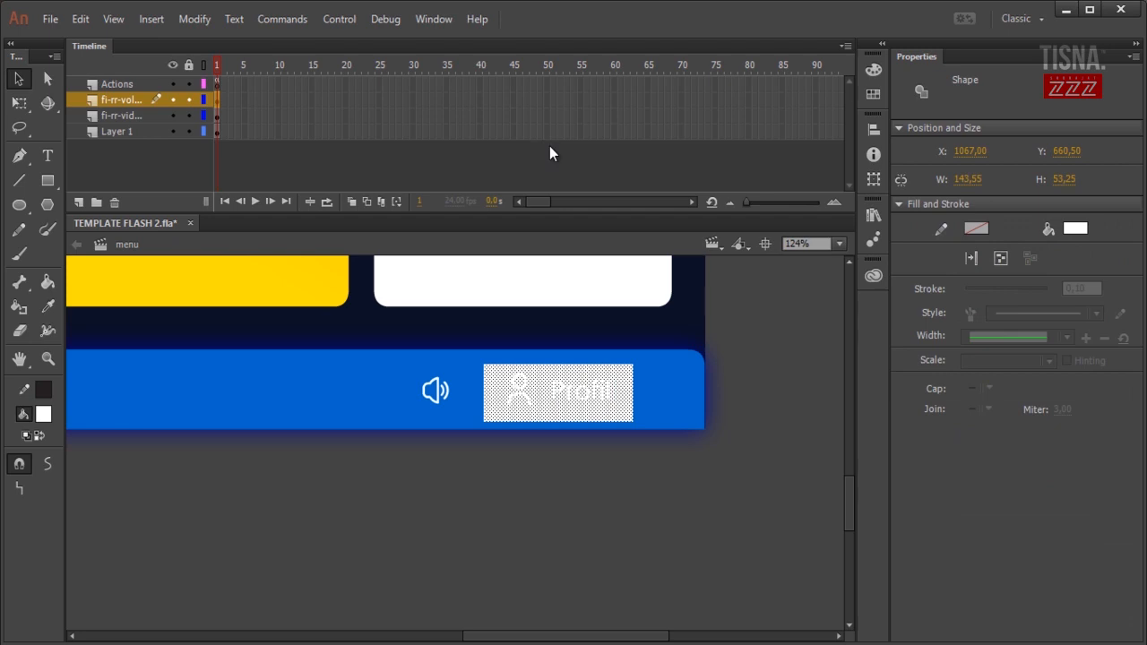
{"action": "left_click", "coordinate": [1075, 227]}
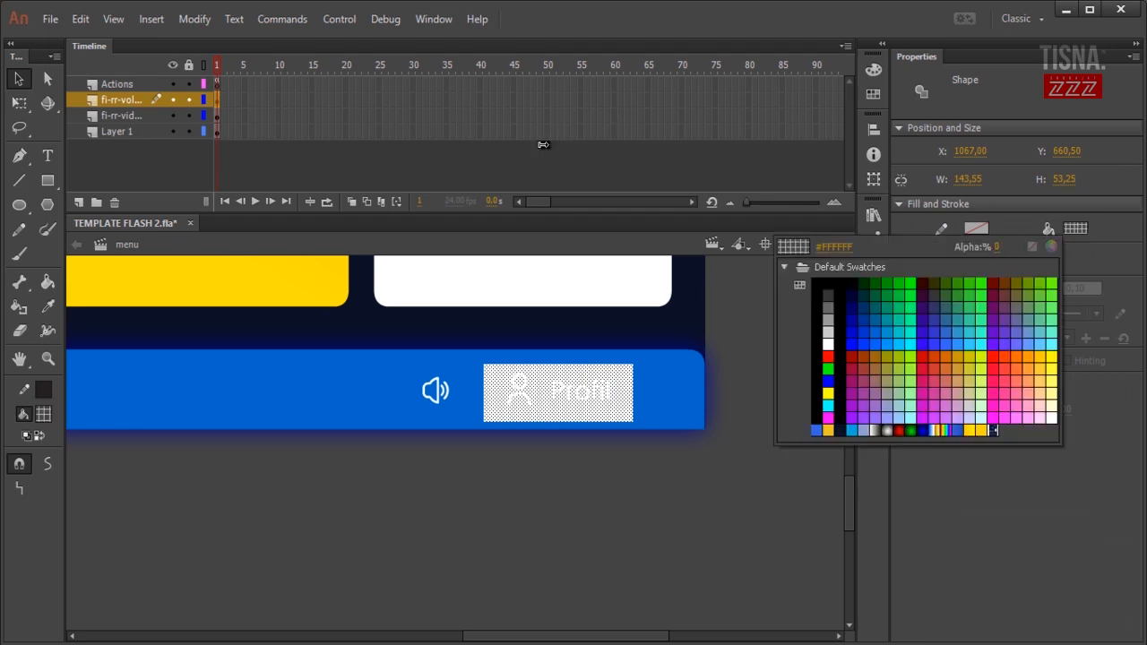
{"action": "key", "text": "Escape"}
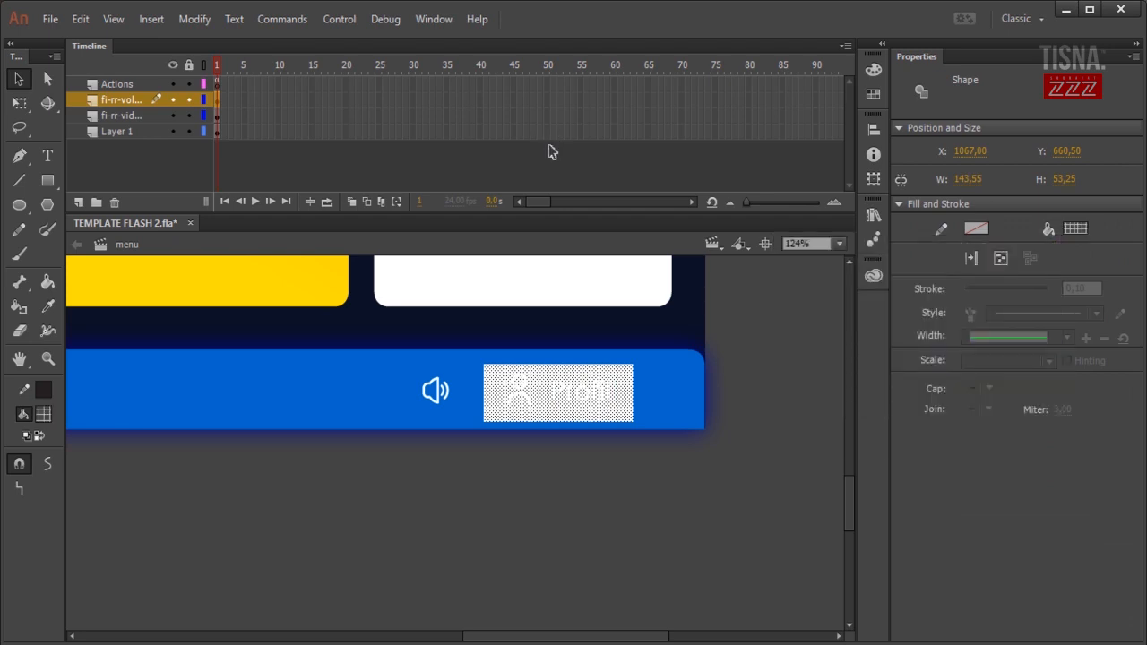
{"action": "key", "text": "Delete"}
{"action": "key", "text": "ctrl+z"}
{"action": "key", "text": "ctrl+z"}
{"action": "key", "text": "ctrl+z"}
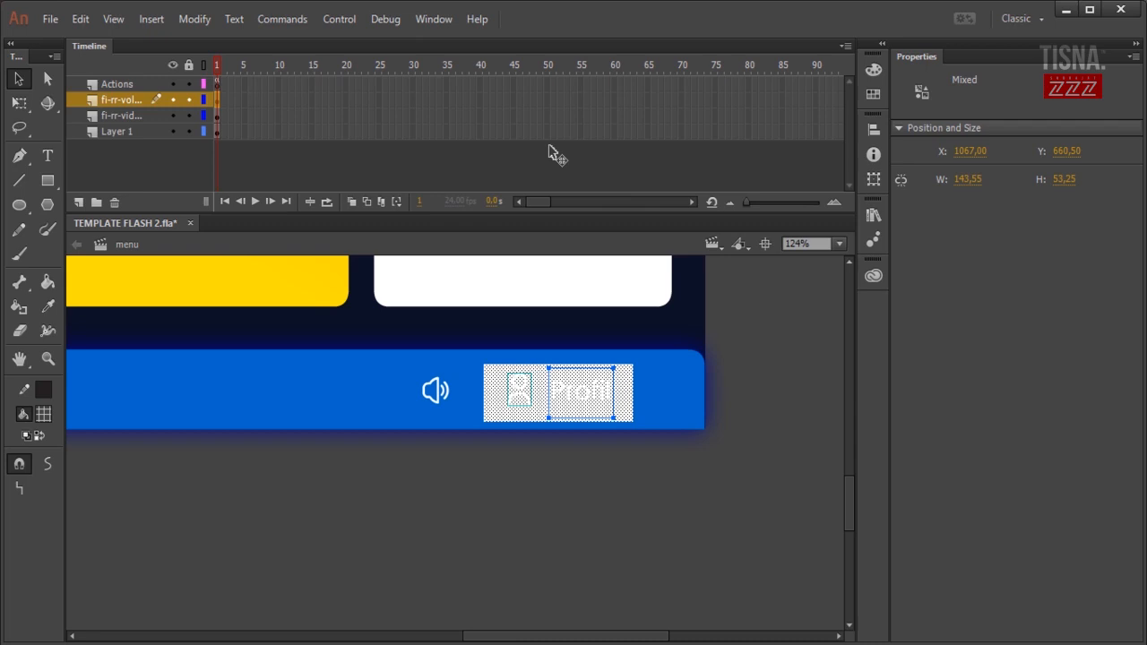
- Convert the Profil artwork and rectangle into a Button symbol named 'profil'
{"action": "right_click", "coordinate": [531, 392]}
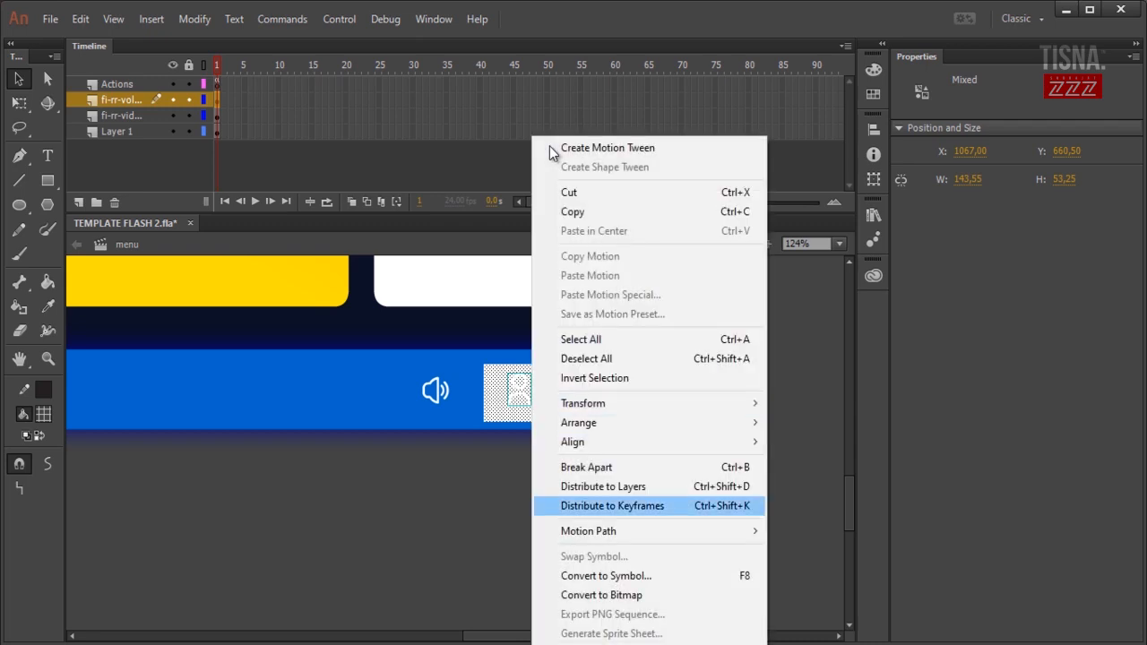
{"action": "left_click", "coordinate": [591, 576]}
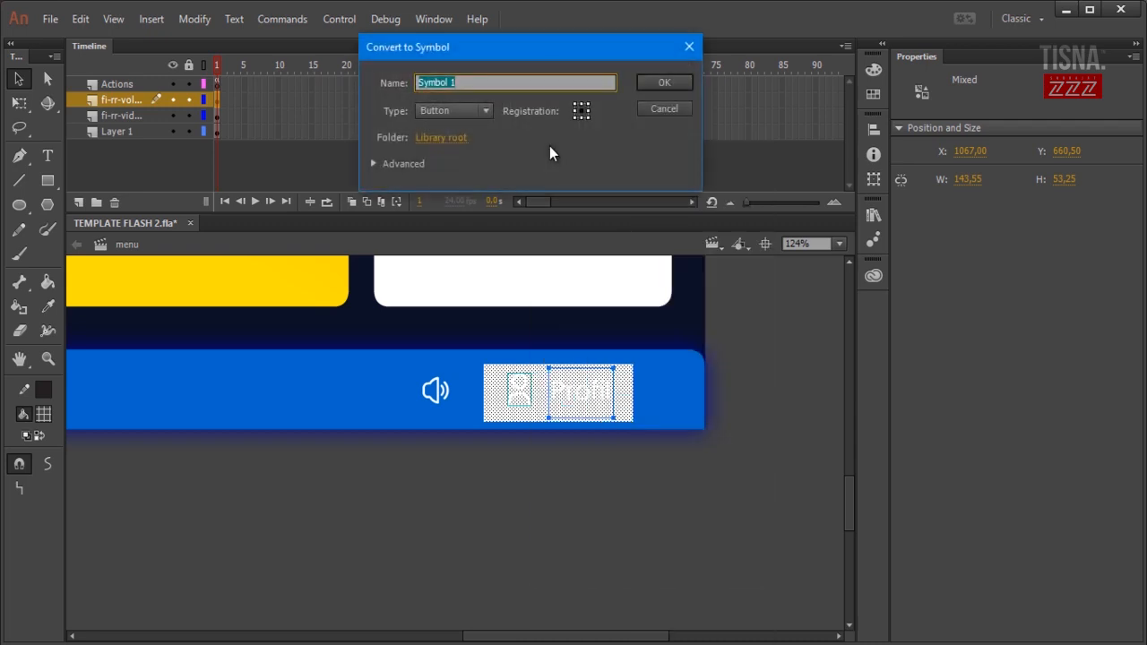
{"action": "type", "text": "profil"}
{"action": "key", "text": "Return"}
- Test moving the profil button, undo it, and peek inside the symbol before returning
{"action": "left_click", "coordinate": [550, 152]}
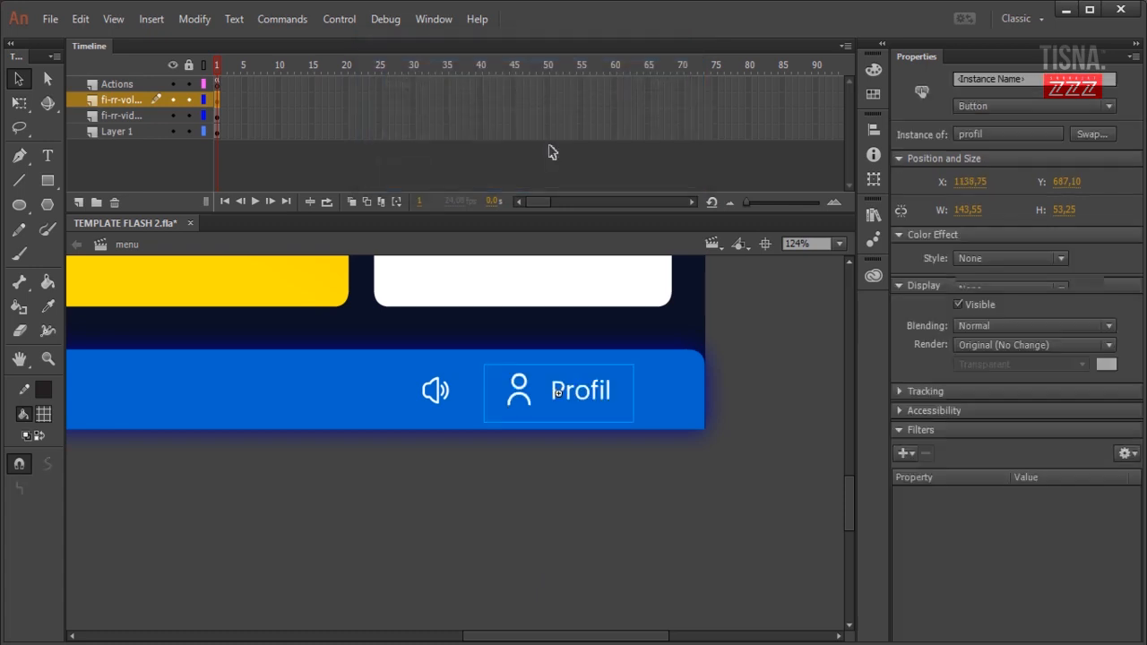
{"action": "left_click_drag", "start_coordinate": [559, 392], "coordinate": [623, 358]}
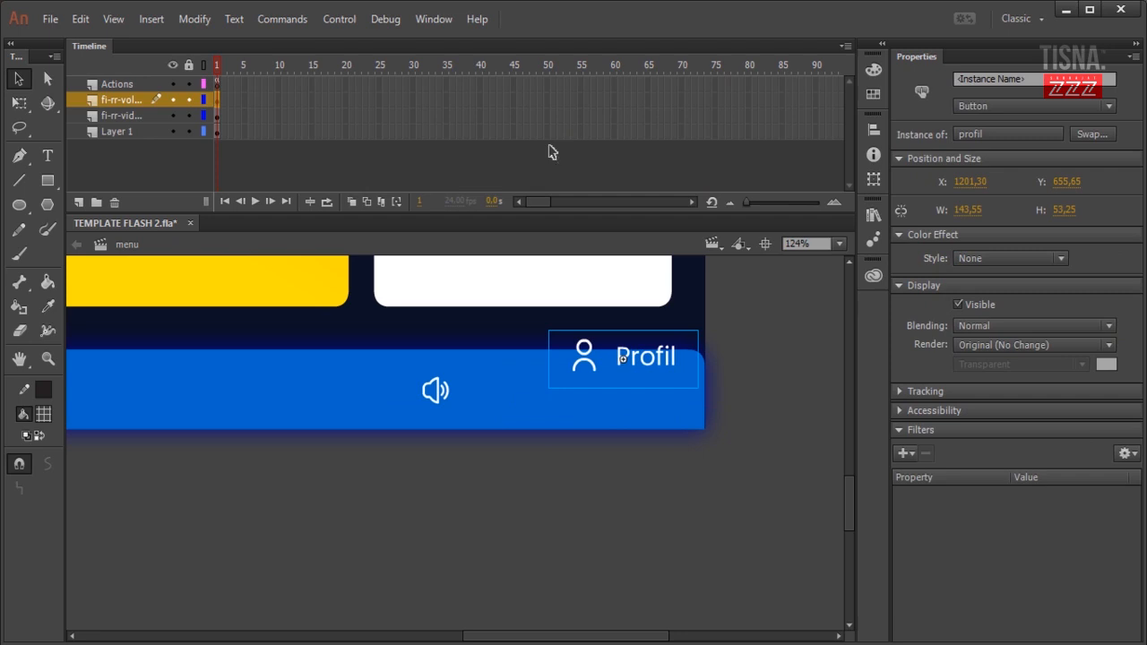
{"action": "key", "text": "ctrl+z"}
{"action": "key", "text": "ctrl+z"}
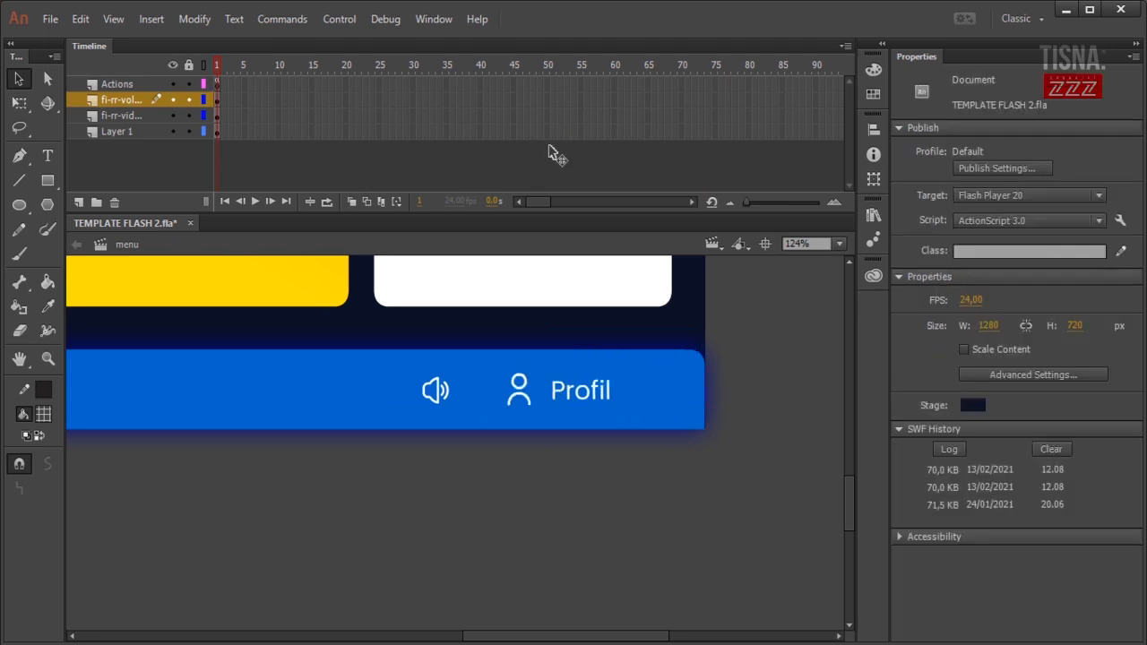
{"action": "key", "text": "ctrl+z"}
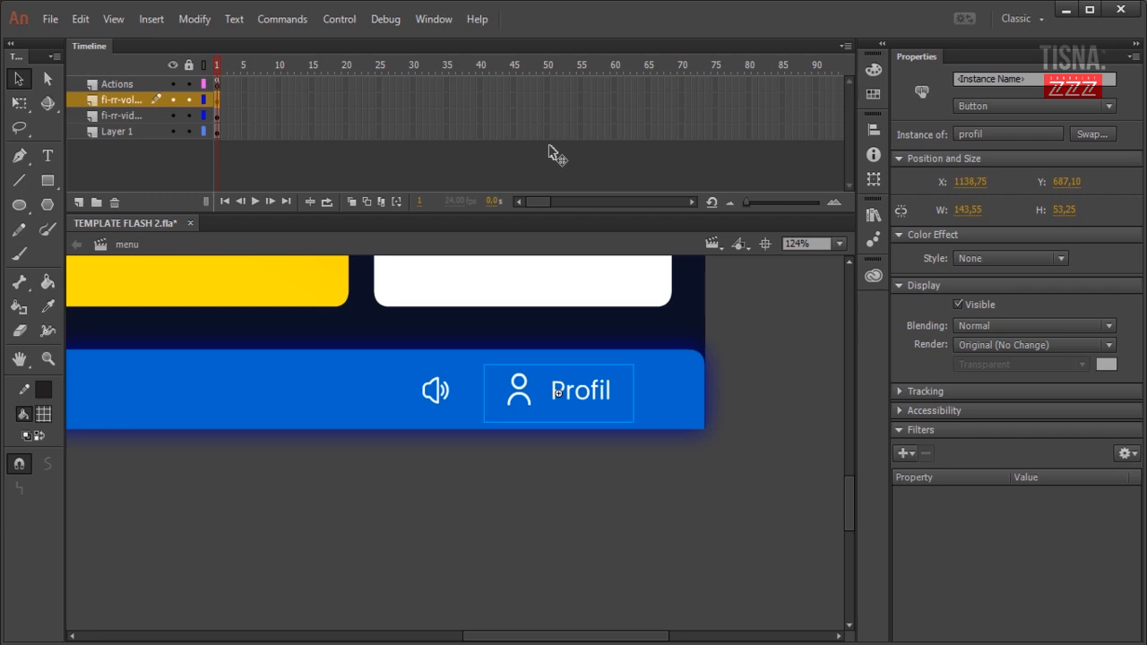
{"action": "key", "text": "ctrl+z"}
{"action": "key", "text": "ctrl+z"}
{"action": "key", "text": "ctrl+z"}
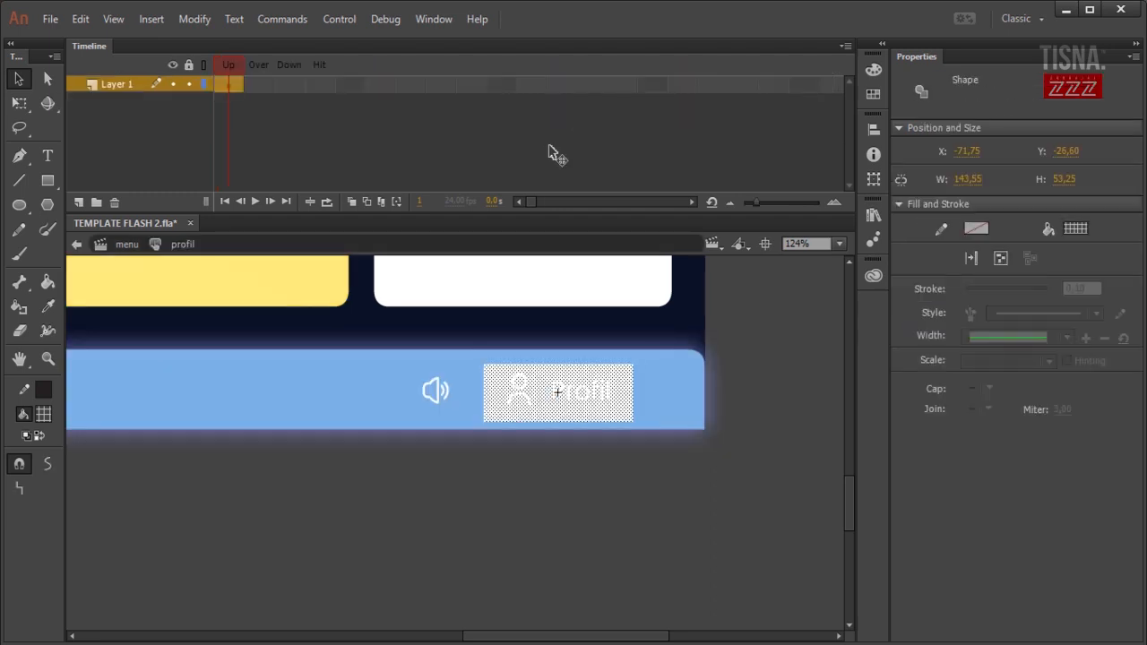
{"action": "key", "text": "ctrl+z"}
{"action": "key", "text": "ctrl+z"}
{"action": "key", "text": "ctrl+z"}
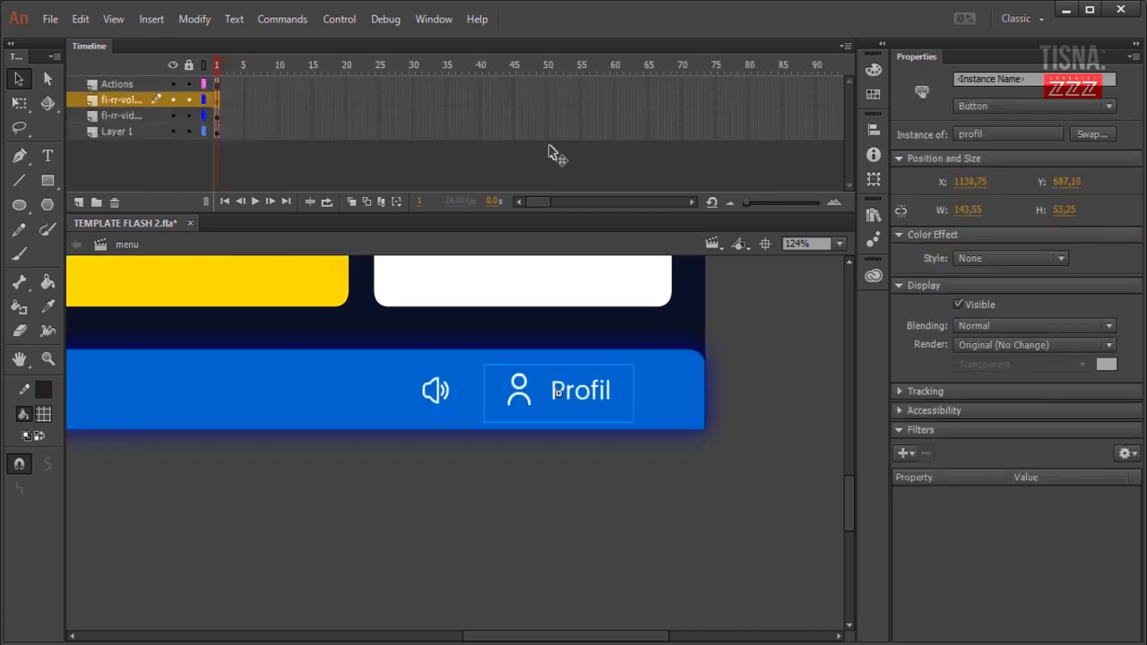
- Paste the transparent rectangle over the speaker icon and narrow it to width 63
{"action": "key", "text": "ctrl+z"}
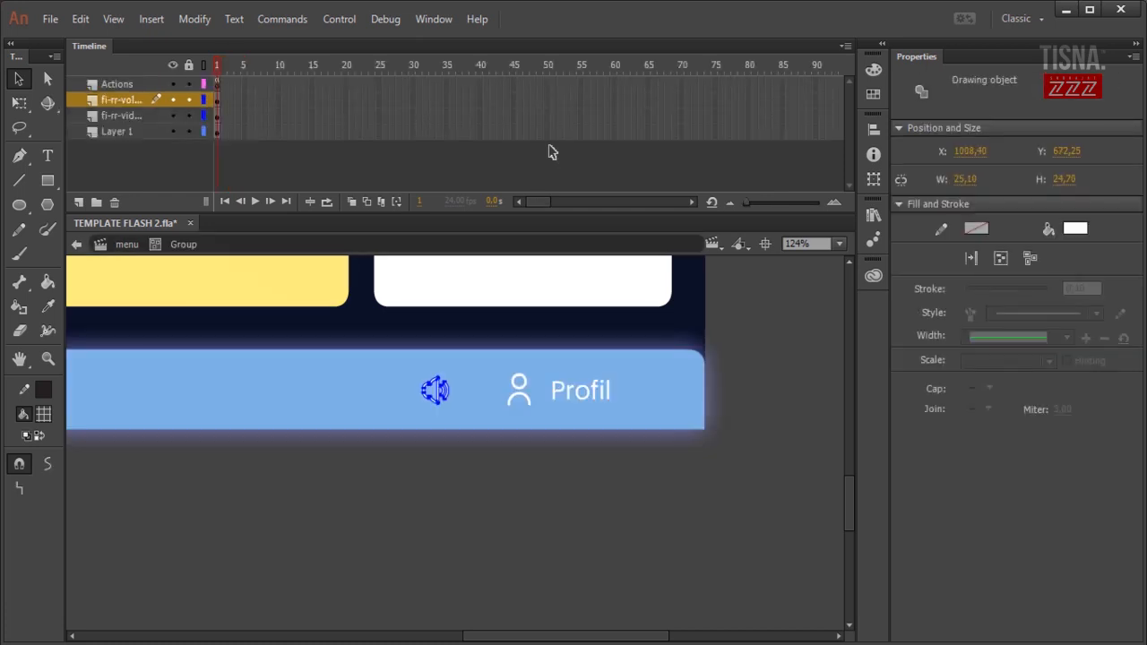
{"action": "key", "text": "ctrl+z"}
{"action": "key", "text": "ctrl+z"}
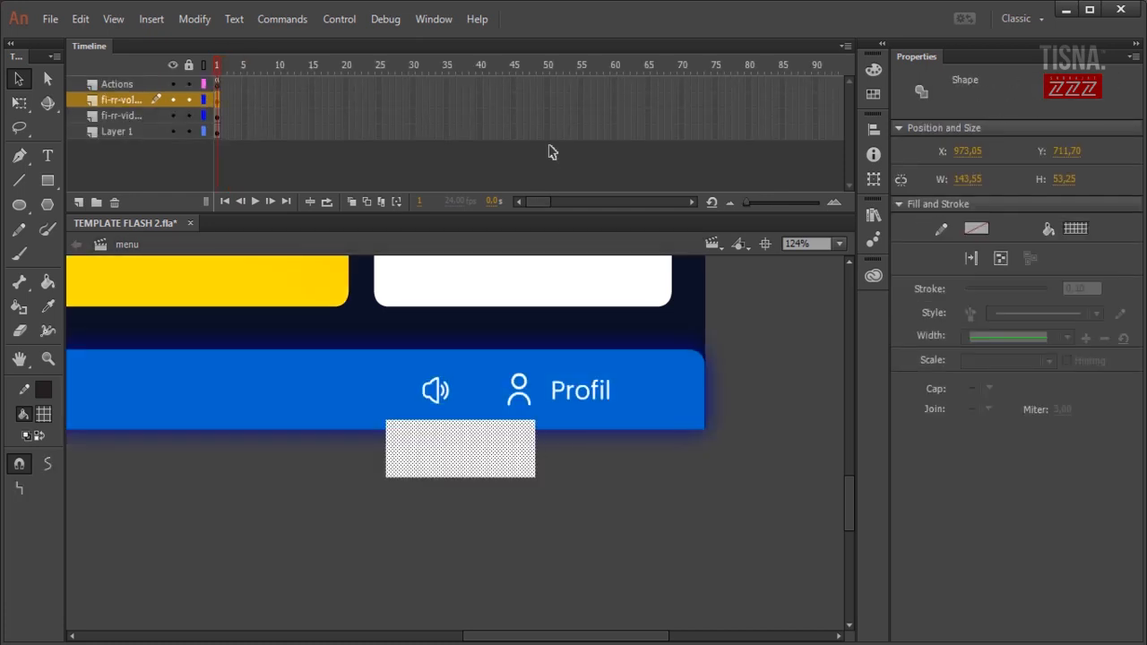
{"action": "key", "text": "q"}
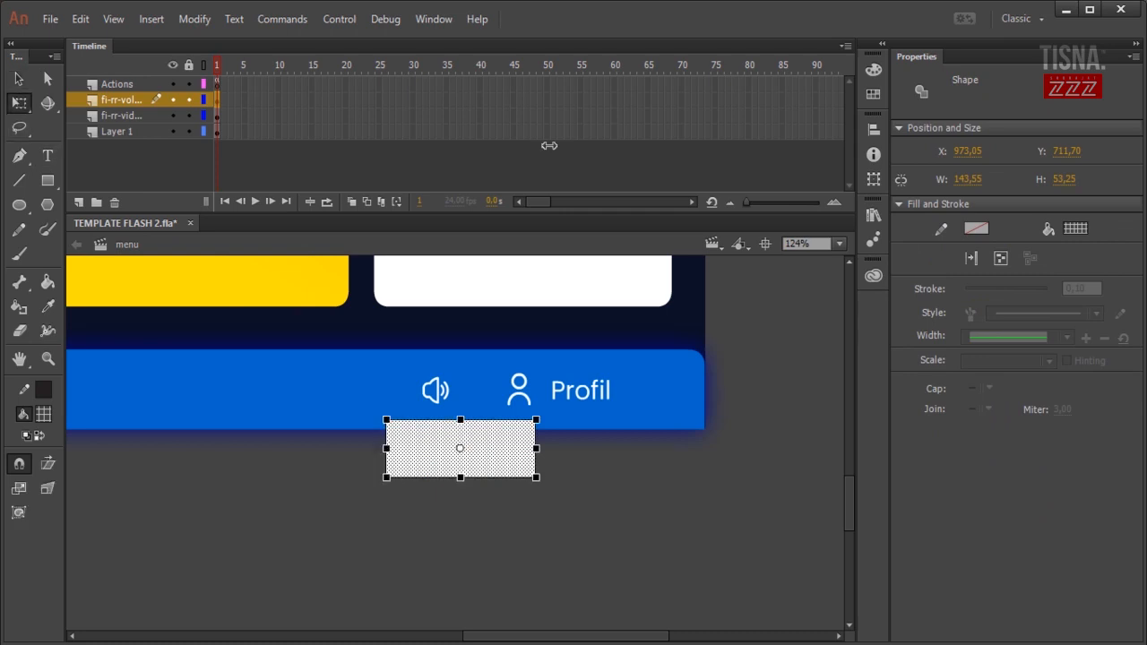
{"action": "key", "text": "ctrl+z"}
{"action": "key", "text": "ctrl+z"}
{"action": "left_click_drag", "start_coordinate": [460, 448], "coordinate": [434, 391]}
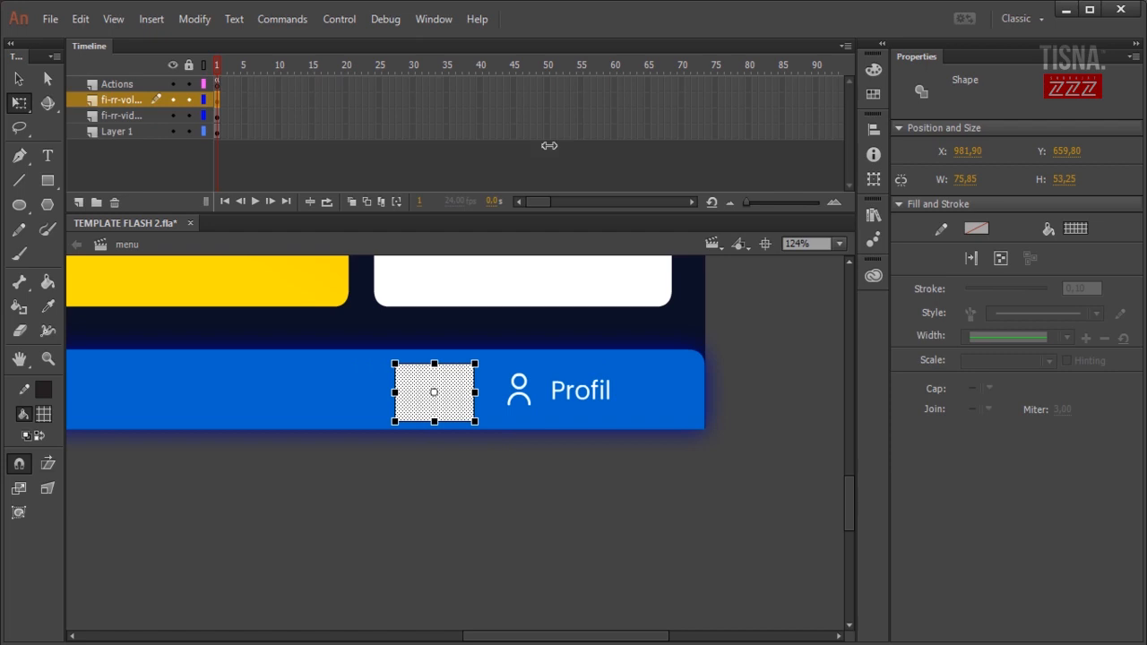
{"action": "key", "text": "ctrl+z"}
{"action": "key", "text": "ctrl+z"}
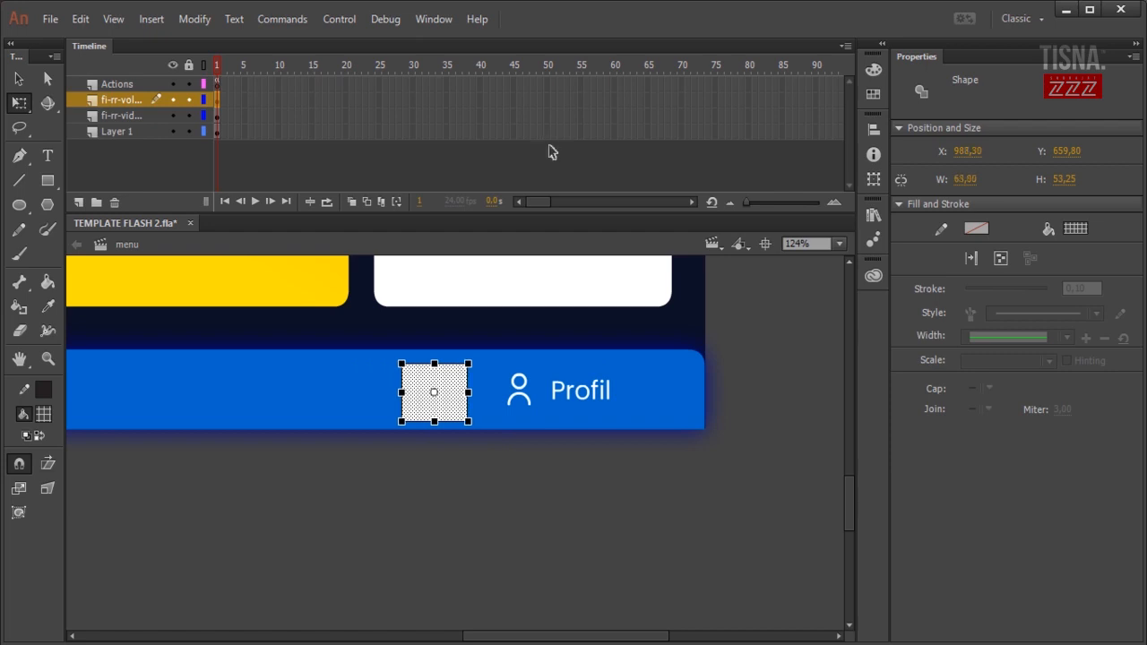
{"action": "key", "text": "ctrl+z"}
{"action": "key", "text": "ctrl+z"}
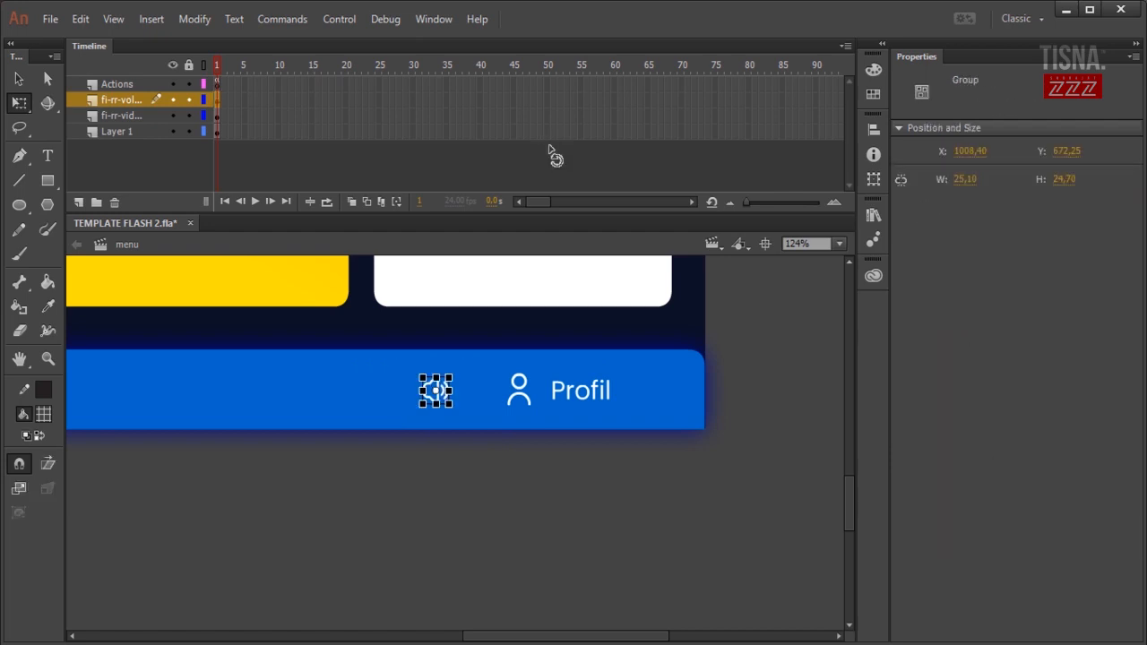
{"action": "key", "text": "ctrl+z"}
{"action": "key", "text": "ctrl+z"}
{"action": "key", "text": "ctrl+z"}
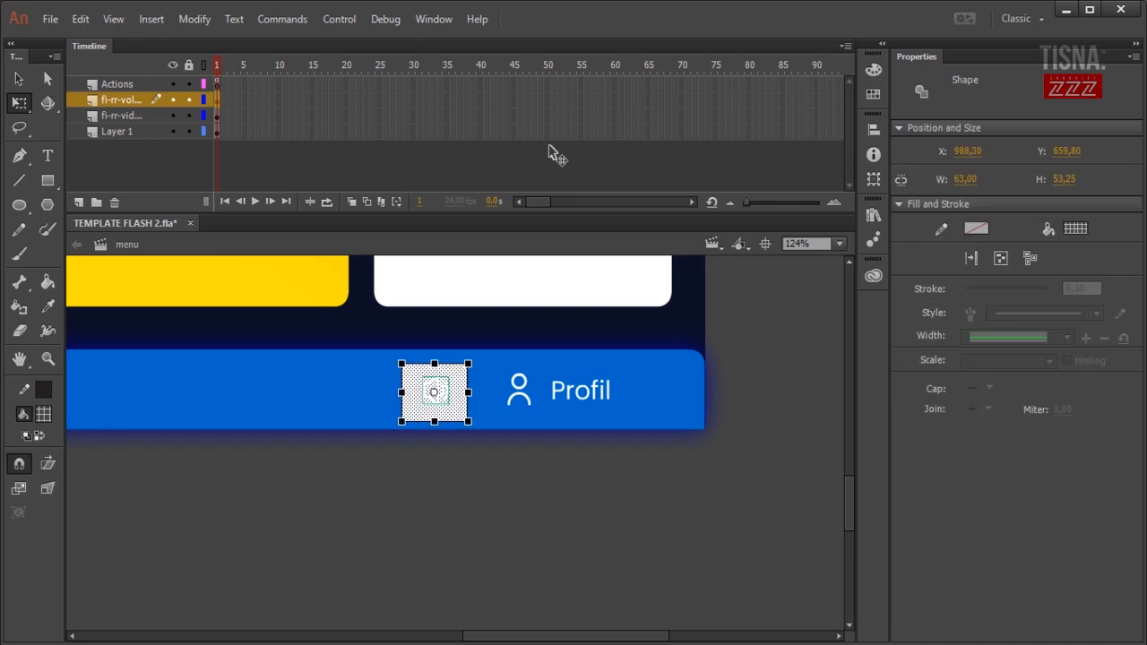
- Convert the speaker icon and rectangle into a Button symbol named 'suara'
{"action": "right_click", "coordinate": [448, 395]}
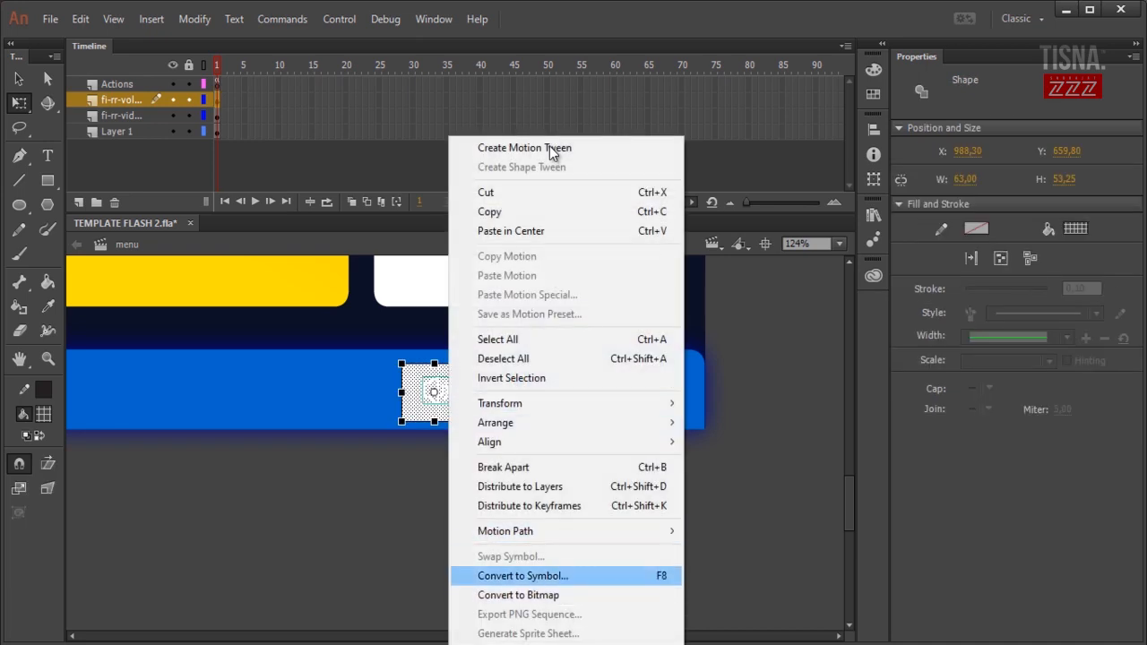
{"action": "left_click", "coordinate": [522, 575]}
{"action": "type", "text": "suara"}
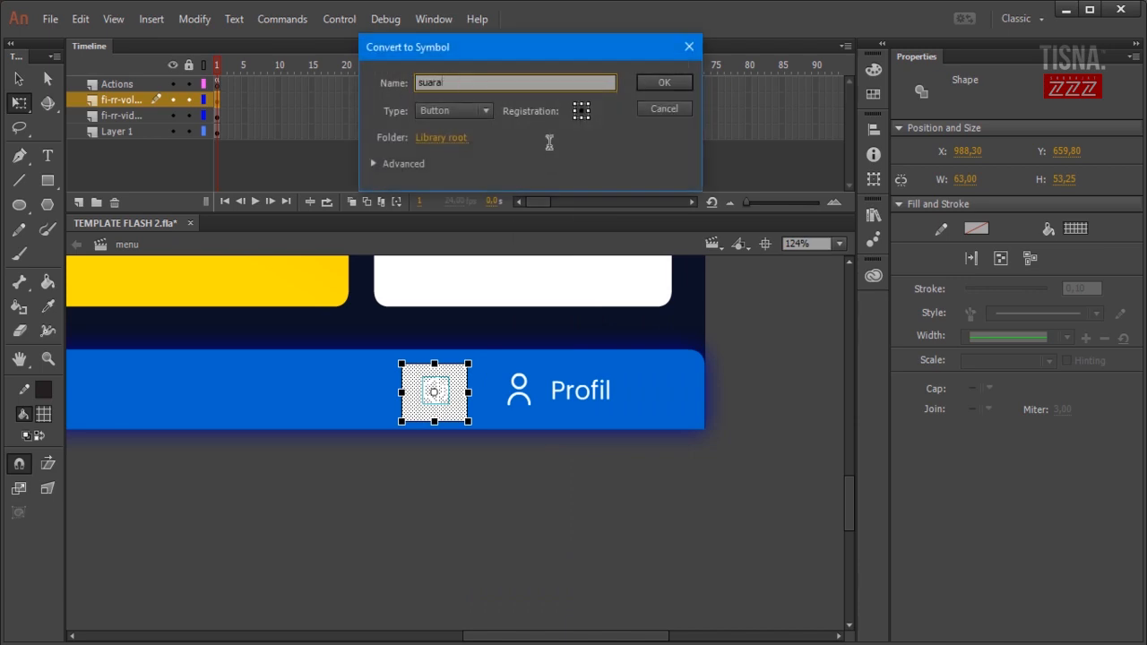
{"action": "key", "text": "Return"}
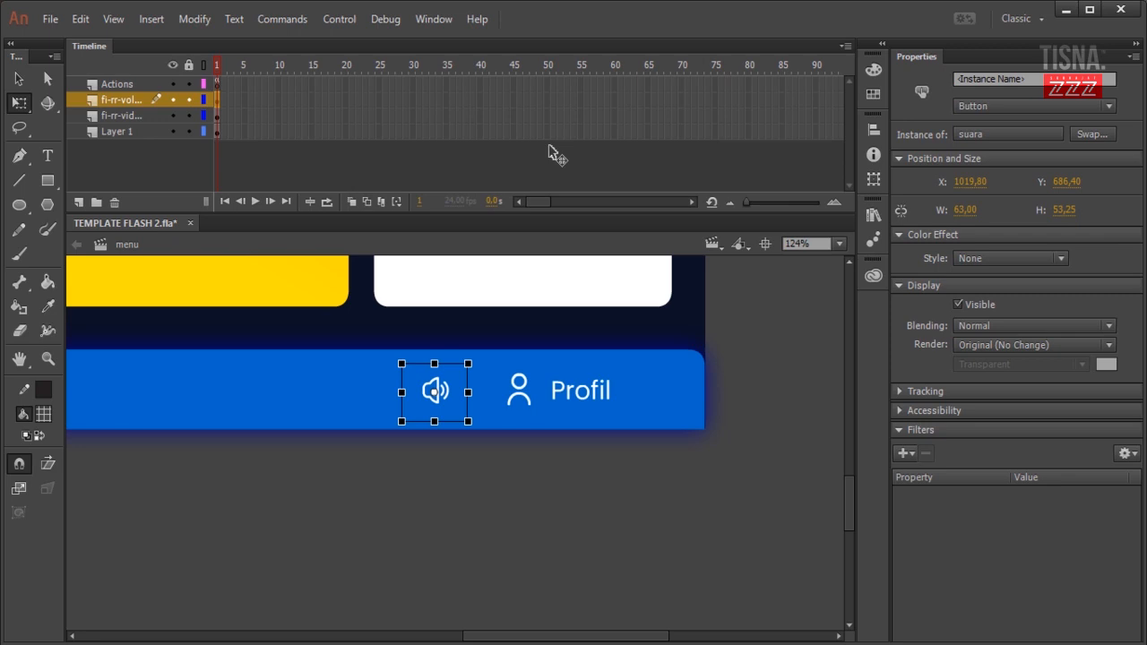
- Inspect the three header circles individually and together, then clear the selection
{"action": "left_click", "coordinate": [551, 153]}
{"action": "scroll", "coordinate": [550, 152], "scroll_direction": "down", "scroll_amount": 1}
{"action": "scroll", "coordinate": [551, 152], "scroll_direction": "up", "scroll_amount": 2}
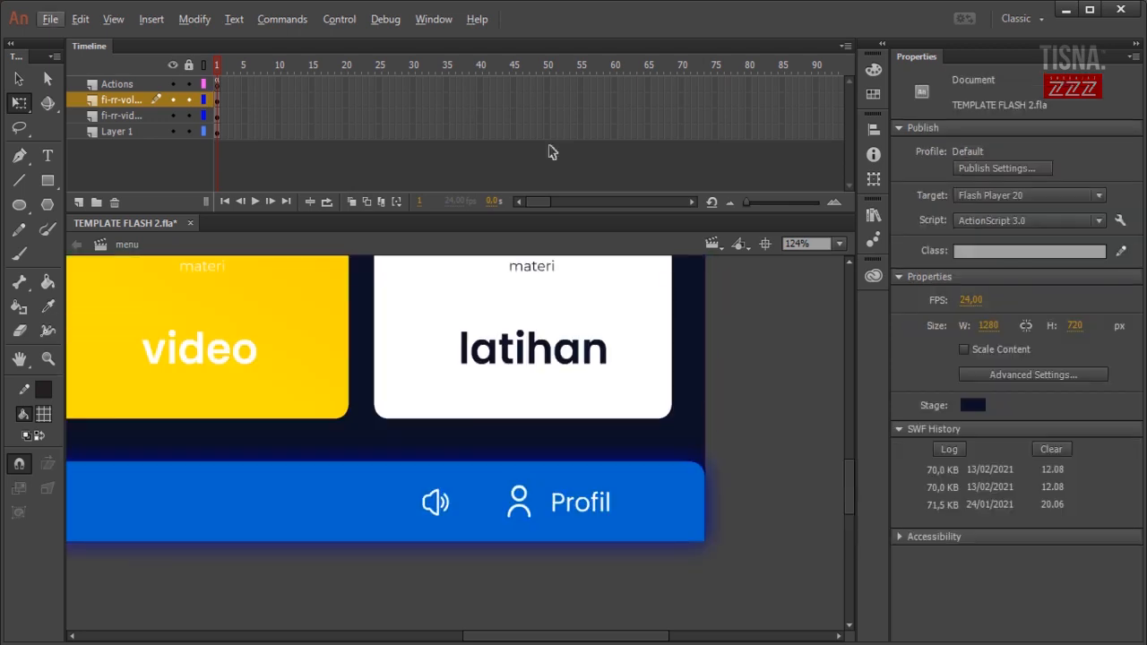
{"action": "scroll", "coordinate": [550, 146], "scroll_direction": "down", "scroll_amount": 1}
{"action": "scroll", "coordinate": [549, 146], "scroll_direction": "up", "scroll_amount": 6}
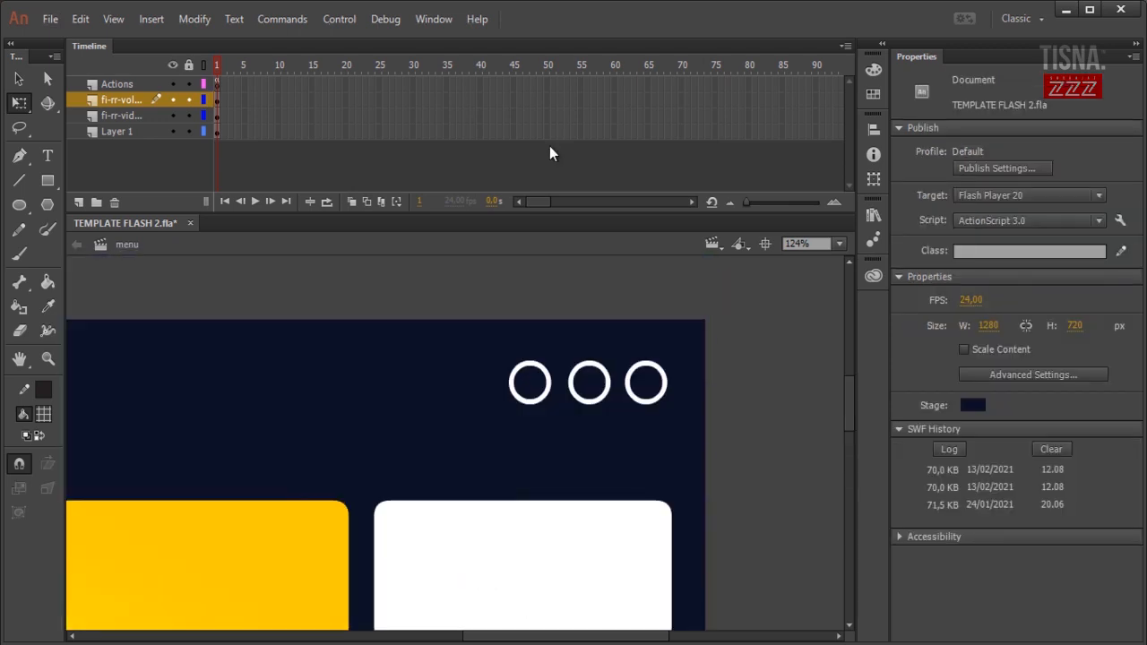
{"action": "left_click", "coordinate": [646, 383]}
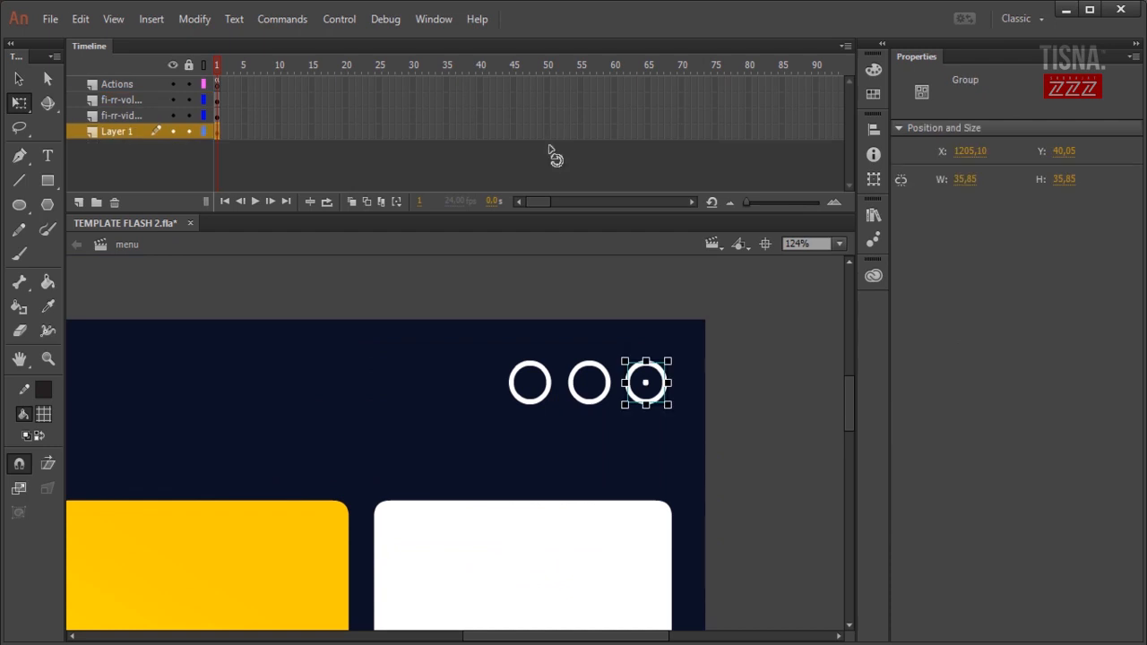
{"action": "left_click", "coordinate": [588, 382]}
{"action": "left_click", "coordinate": [559, 383]}
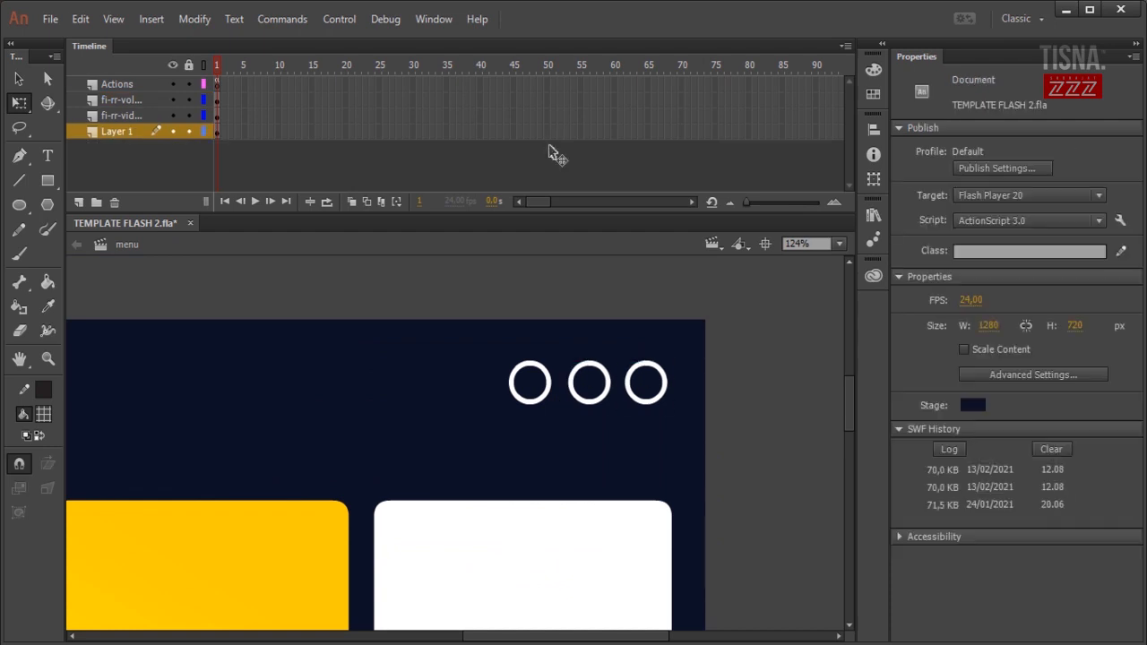
{"action": "left_click", "coordinate": [529, 383]}
{"action": "left_click_drag", "start_coordinate": [768, 432], "coordinate": [480, 319]}
{"action": "key", "text": "ctrl+z"}
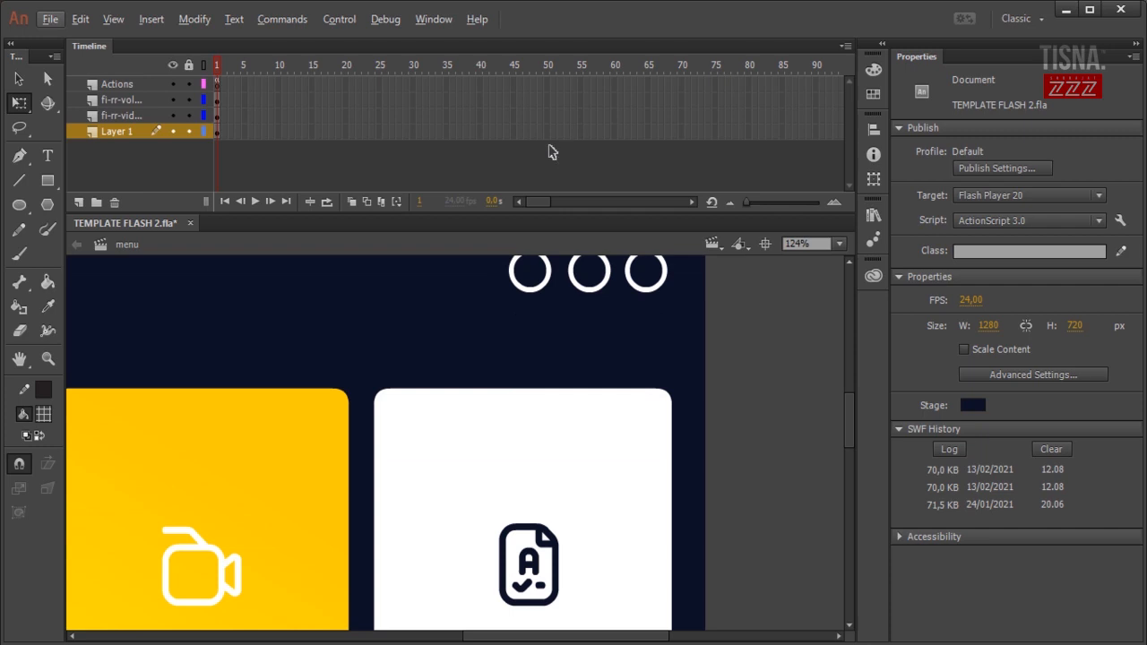
- Zoom the stage out to 51% and open the Library previewing the 'logo' symbol
{"action": "key", "text": "ctrl+z"}
{"action": "key", "text": "ctrl+z"}
{"action": "key", "text": "ctrl+minus"}
{"action": "key", "text": "ctrl+minus"}
{"action": "key", "text": "ctrl+minus"}
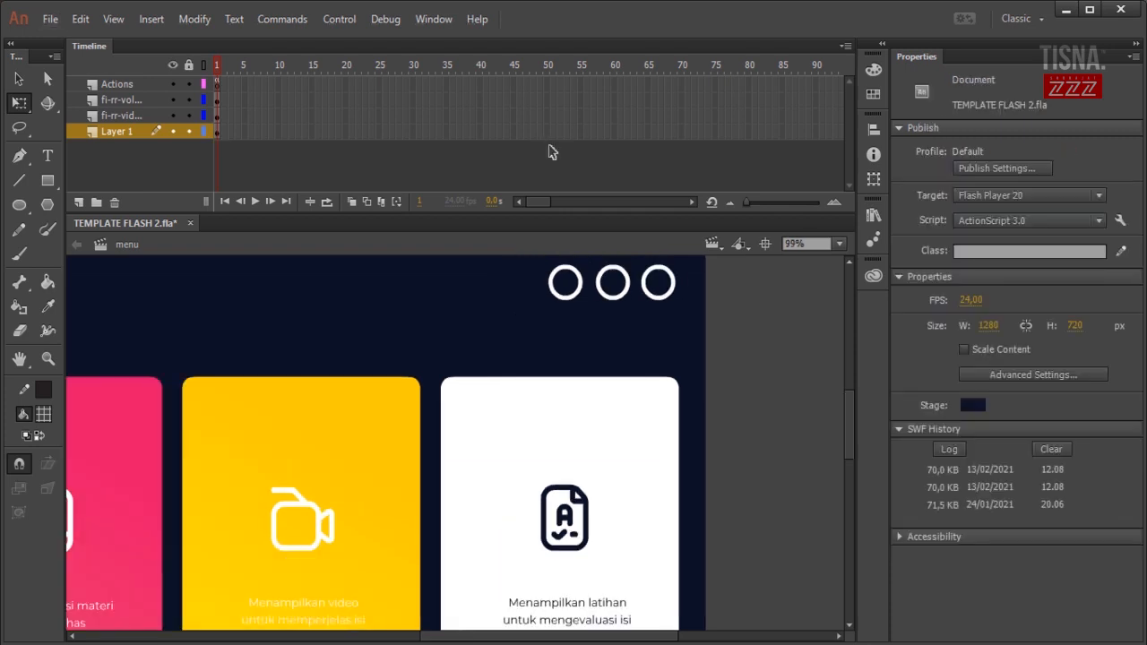
{"action": "key", "text": "ctrl+minus"}
{"action": "key", "text": "ctrl+z"}
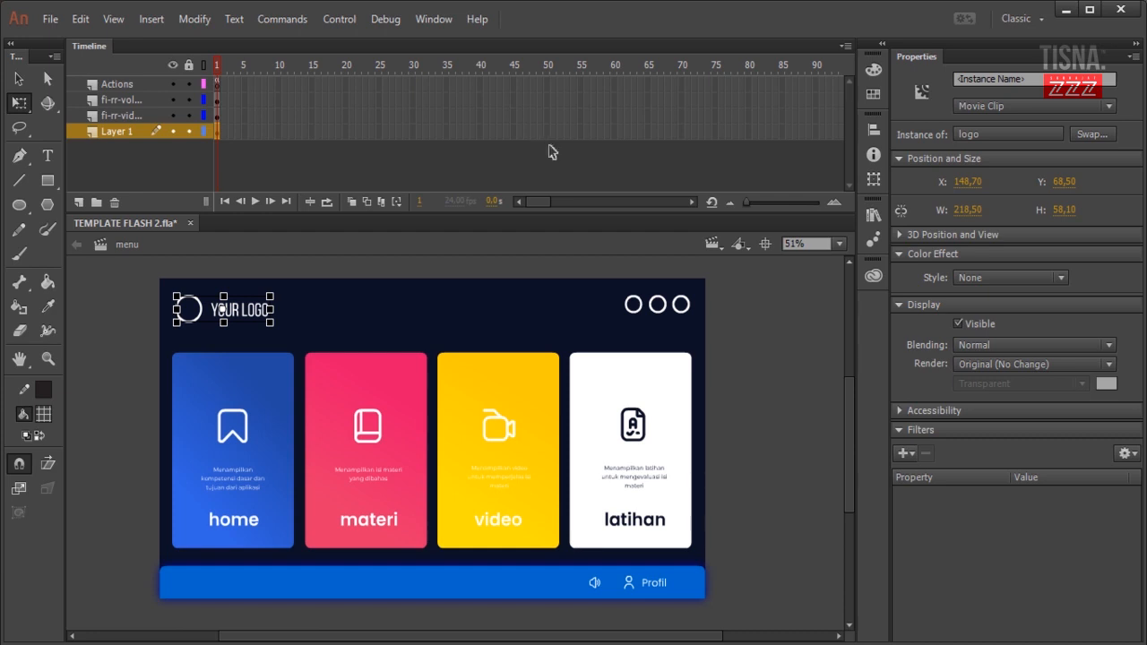
{"action": "key", "text": "ctrl+l"}
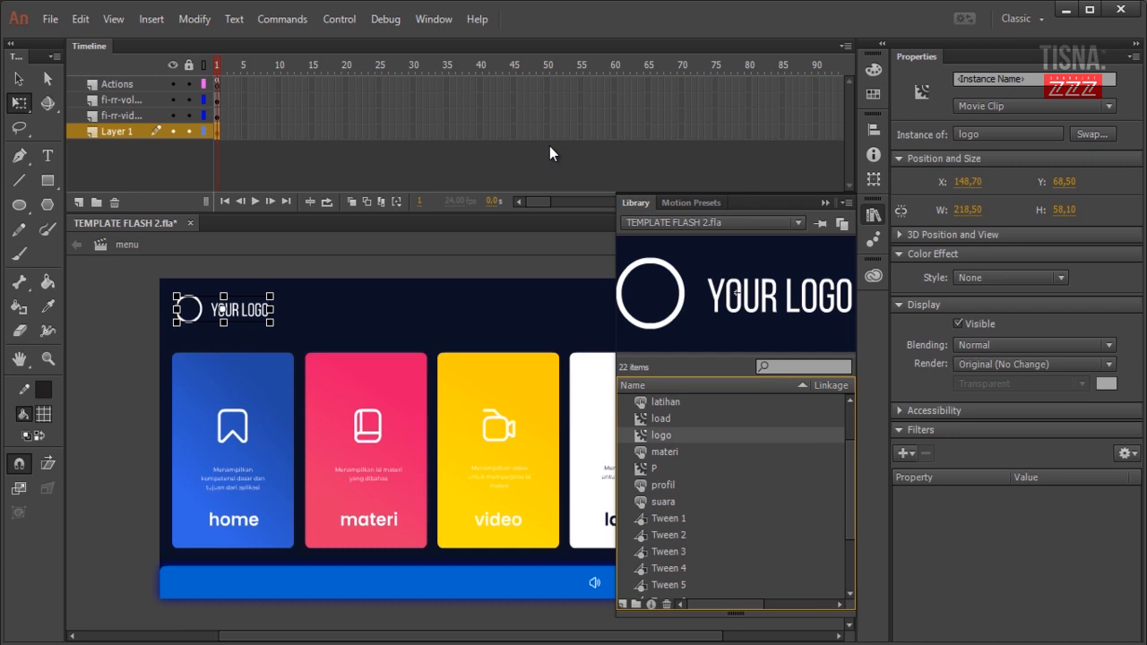
- Close the Library, check the footer and icon layers, and delete the stray person icon
{"action": "key", "text": "F2"}
{"action": "left_click", "coordinate": [551, 152]}
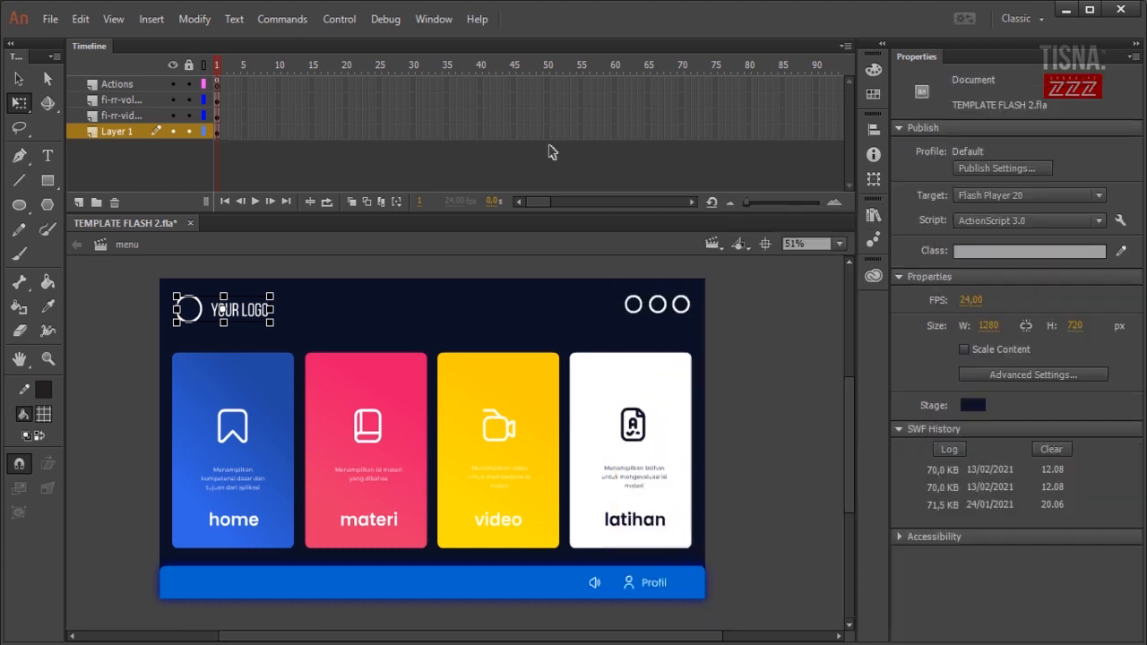
{"action": "left_click", "coordinate": [432, 582]}
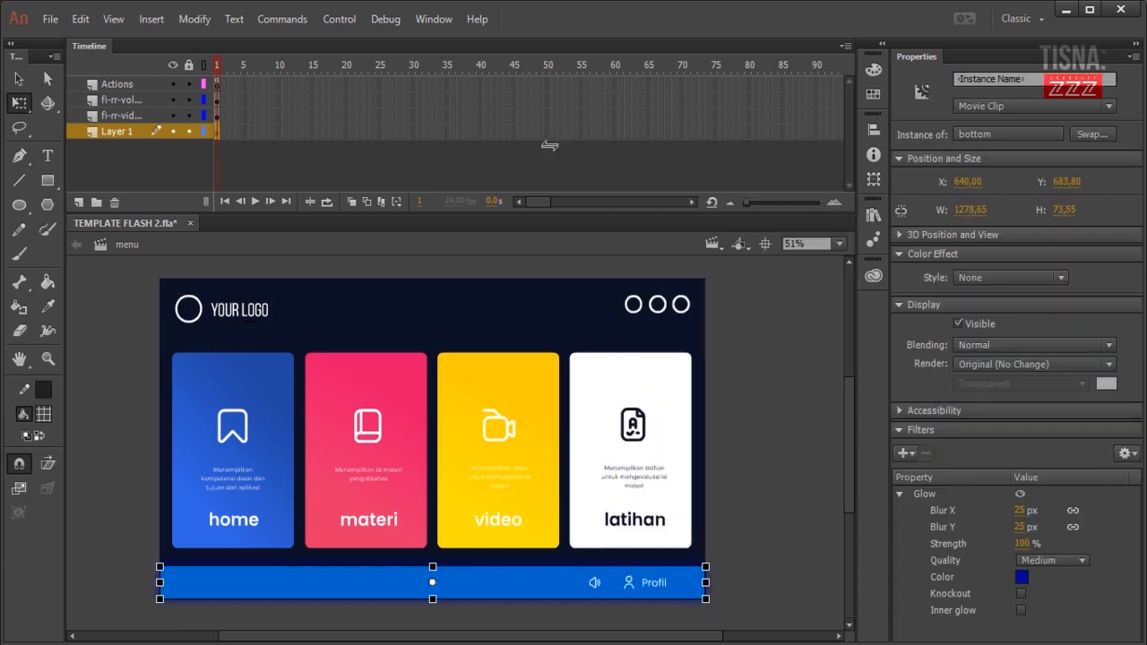
{"action": "left_click", "coordinate": [121, 114]}
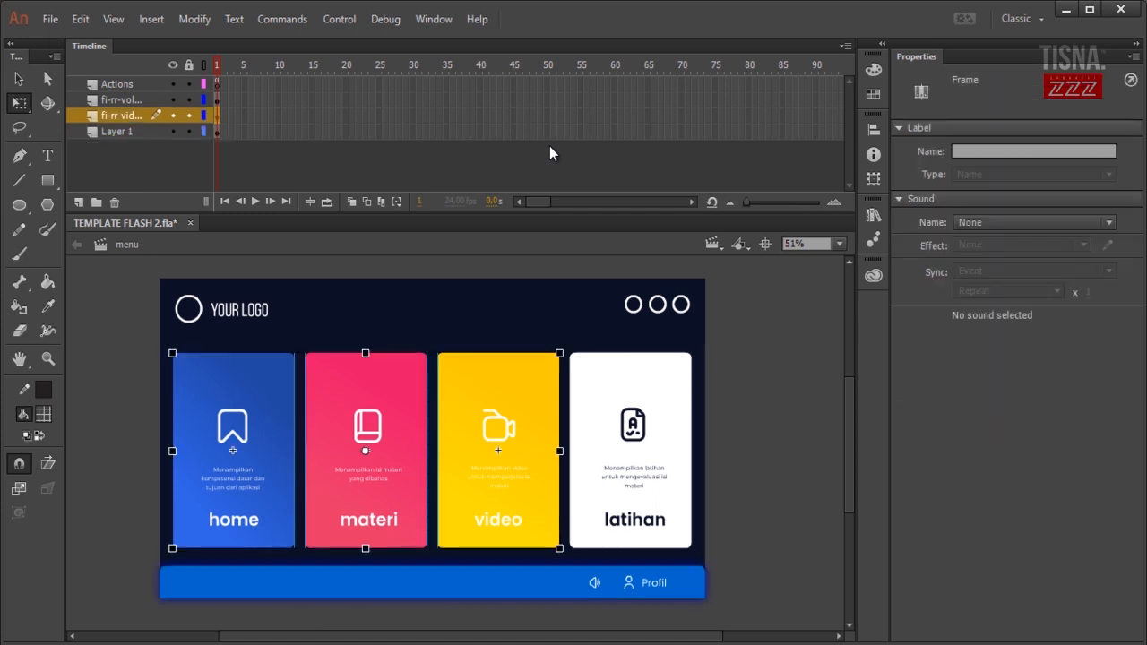
{"action": "left_click", "coordinate": [121, 99]}
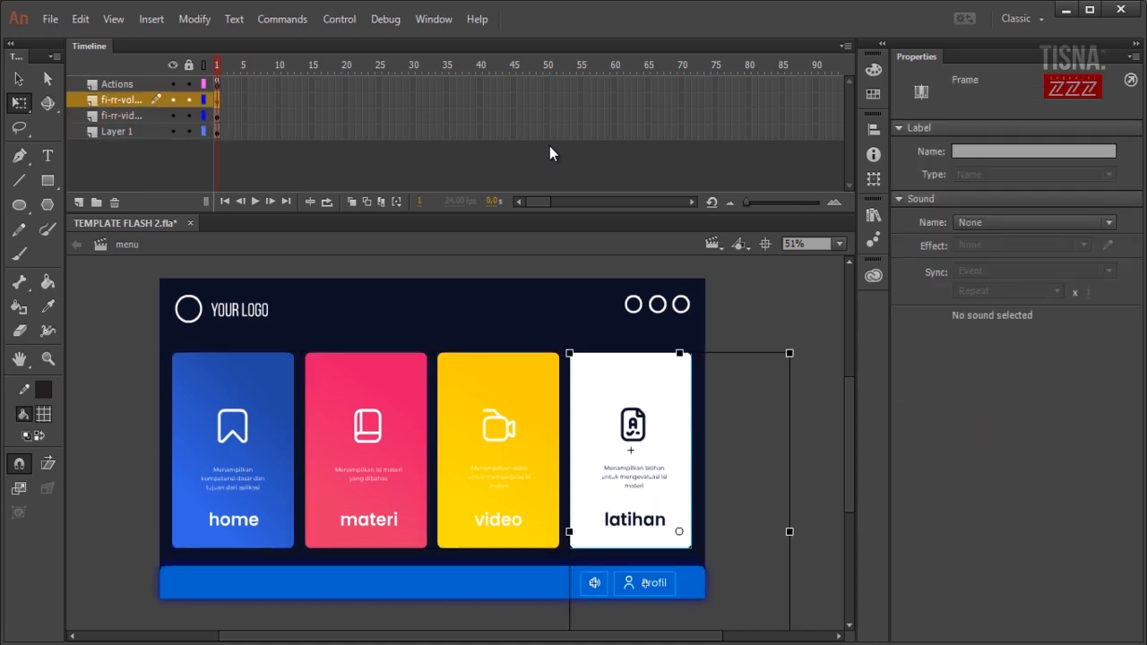
{"action": "scroll", "coordinate": [457, 443], "scroll_direction": "down", "scroll_amount": 3}
{"action": "left_click_drag", "start_coordinate": [729, 369], "coordinate": [808, 457]}
{"action": "key", "text": "Delete"}
- Delete the light-blue bar below the stage and select everything on stage
{"action": "left_click_drag", "start_coordinate": [331, 482], "coordinate": [177, 328]}
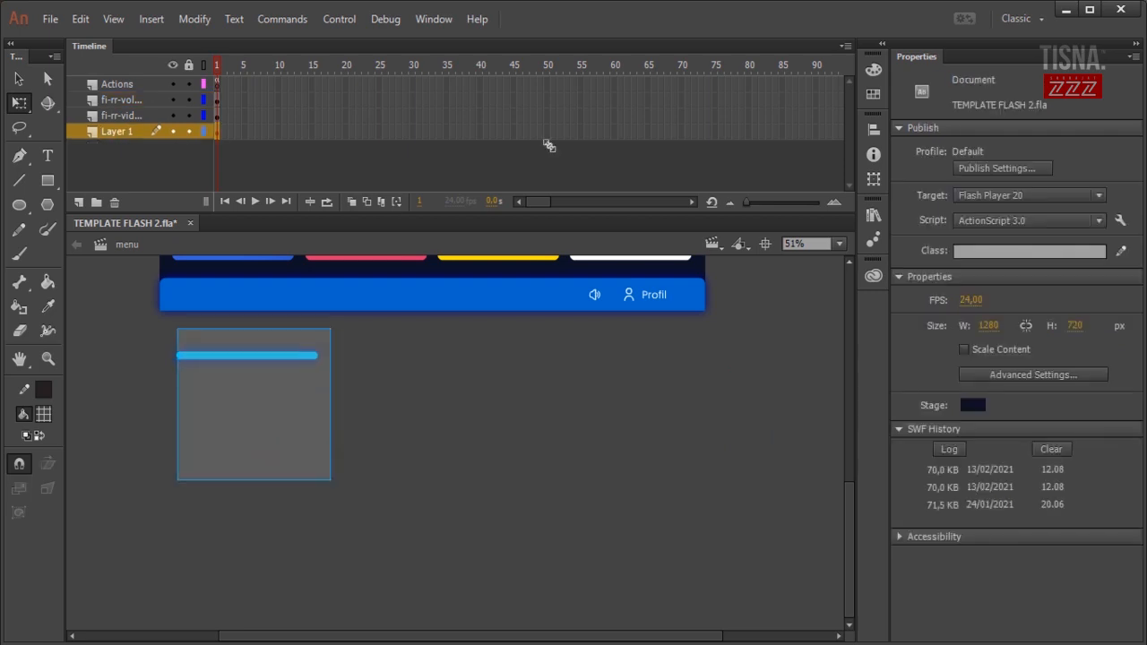
{"action": "key", "text": "Delete"}
{"action": "scroll", "coordinate": [551, 151], "scroll_direction": "up", "scroll_amount": 3}
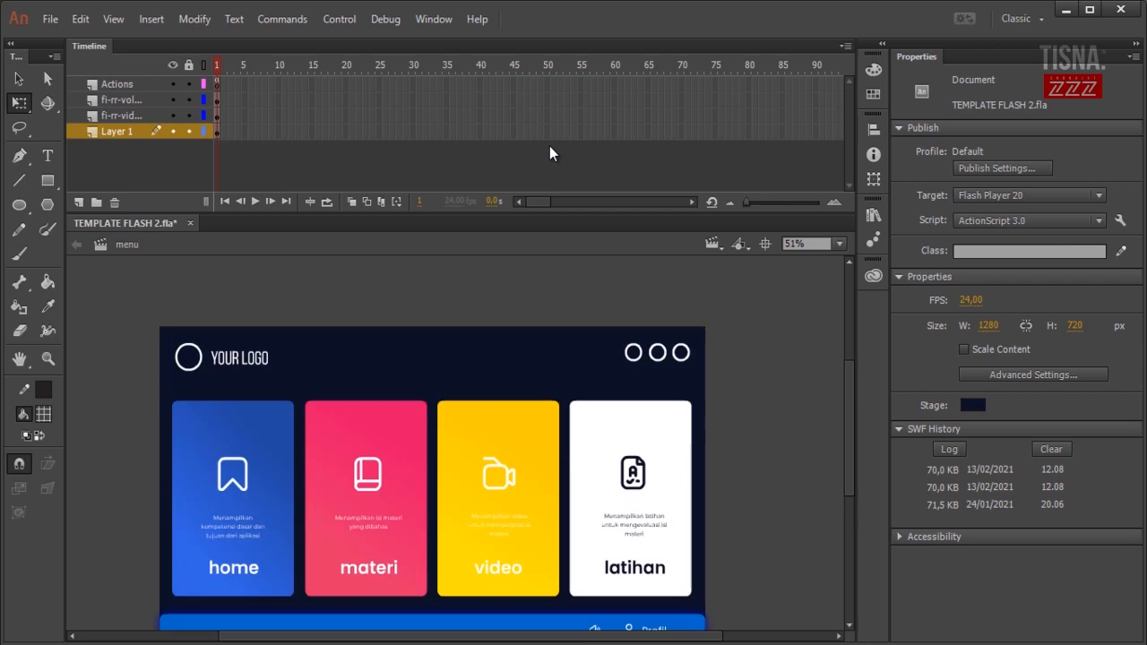
{"action": "scroll", "coordinate": [550, 153], "scroll_direction": "down", "scroll_amount": 1}
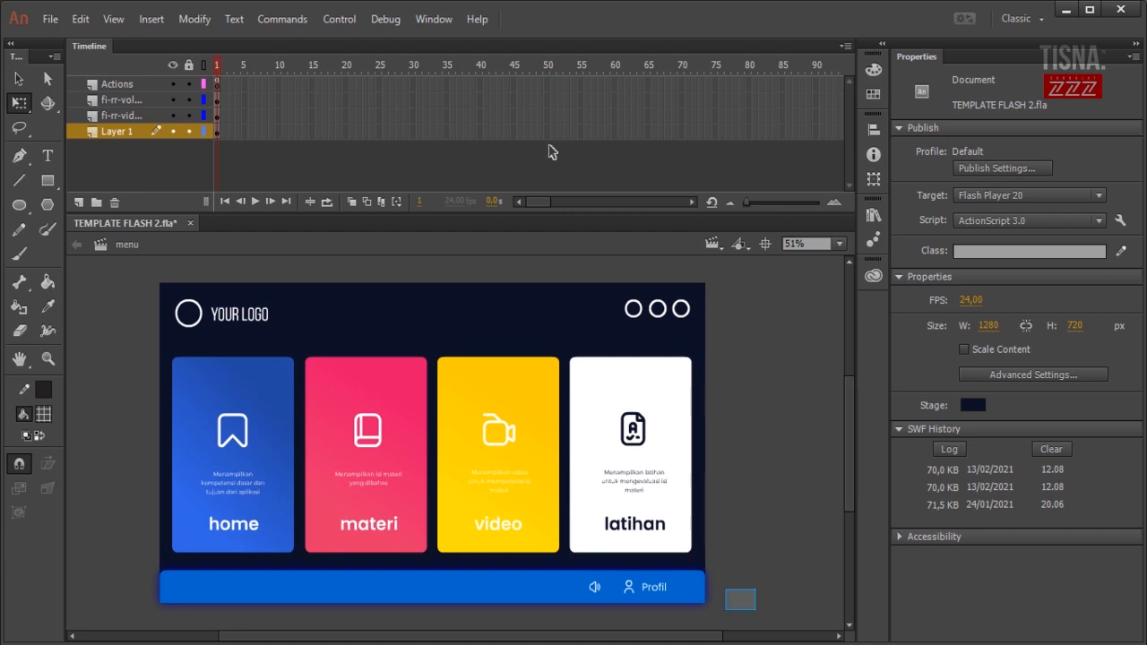
{"action": "key", "text": "ctrl+a"}
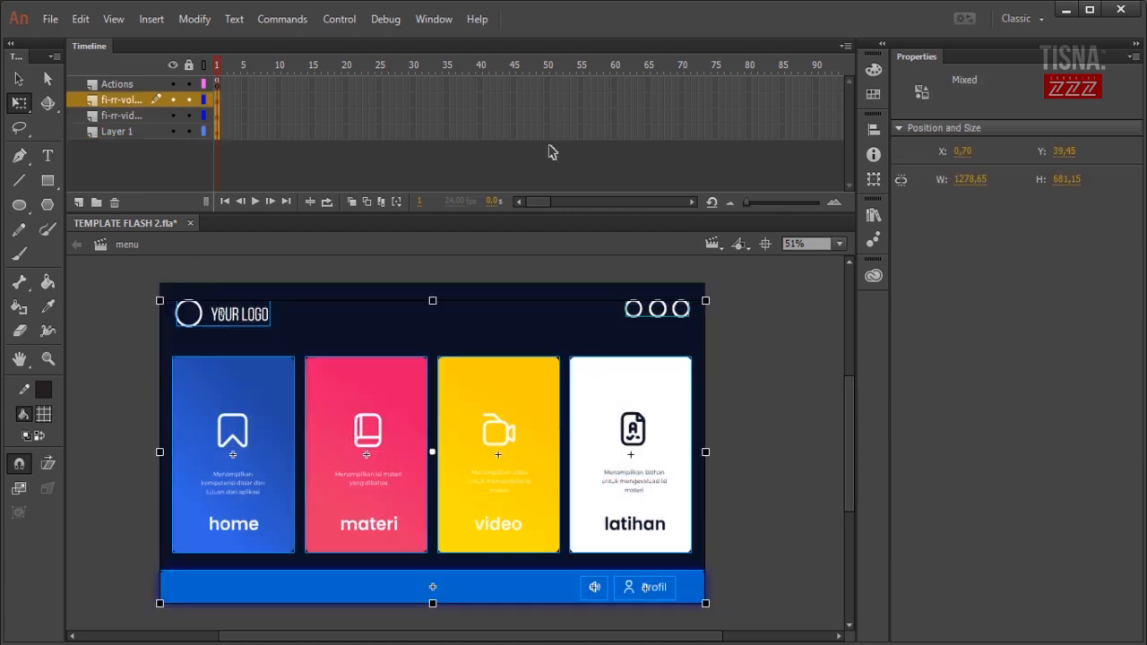
- Distribute all menu elements to their own layers and delete the Actions and fi-rr-vol layers
{"action": "right_click", "coordinate": [216, 368]}
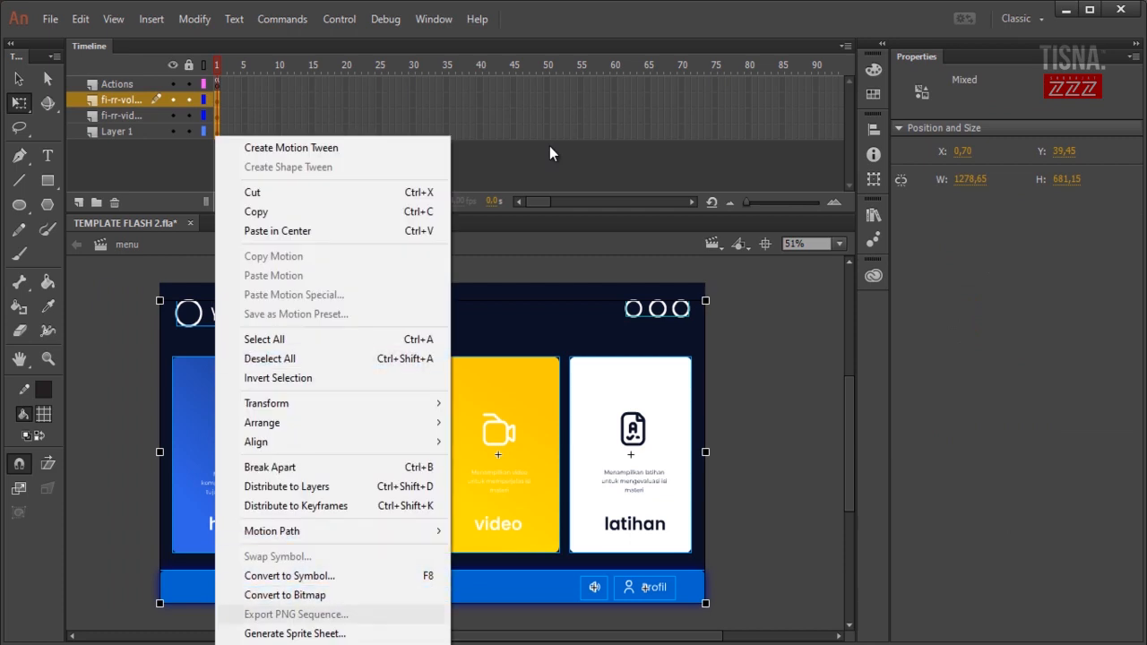
{"action": "key", "text": "Return"}
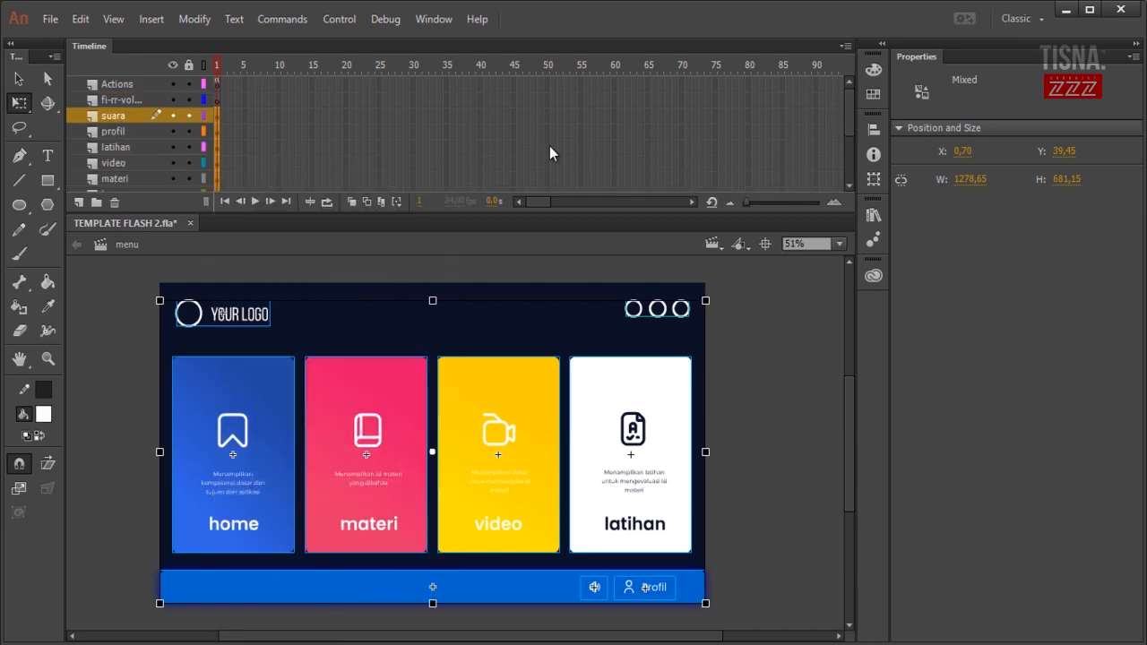
{"action": "left_click", "coordinate": [113, 131]}
{"action": "left_click", "coordinate": [121, 99]}
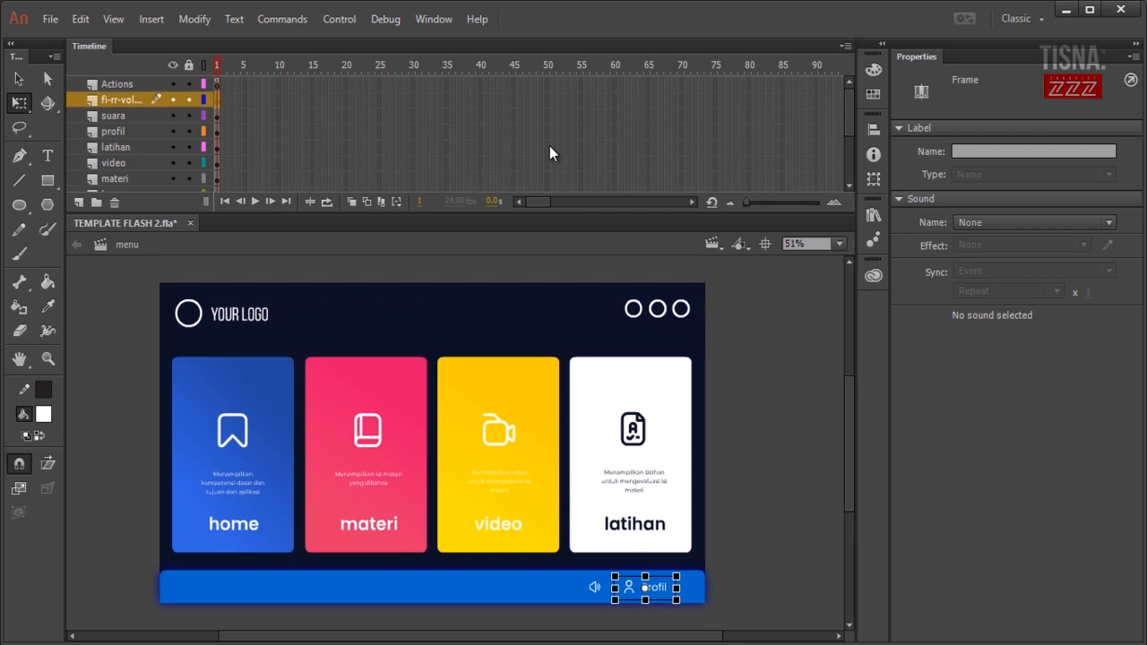
{"action": "left_click", "coordinate": [117, 84], "text": "shift"}
{"action": "left_click", "coordinate": [250, 116]}
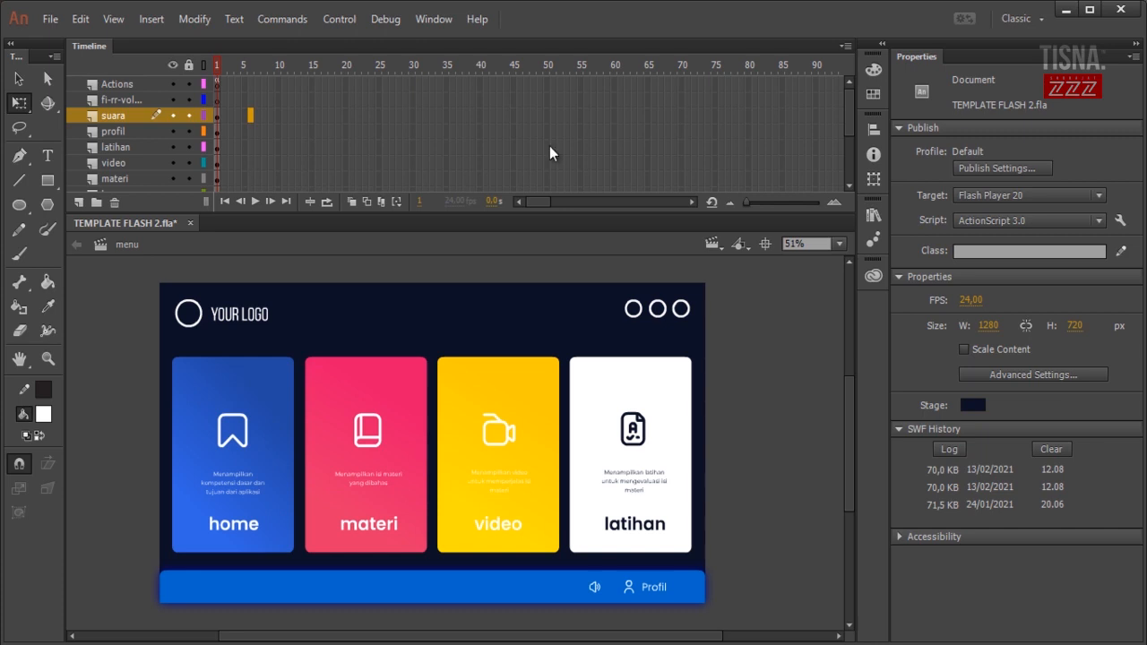
{"action": "key", "text": "ctrl+z"}
{"action": "key", "text": "ctrl+z"}
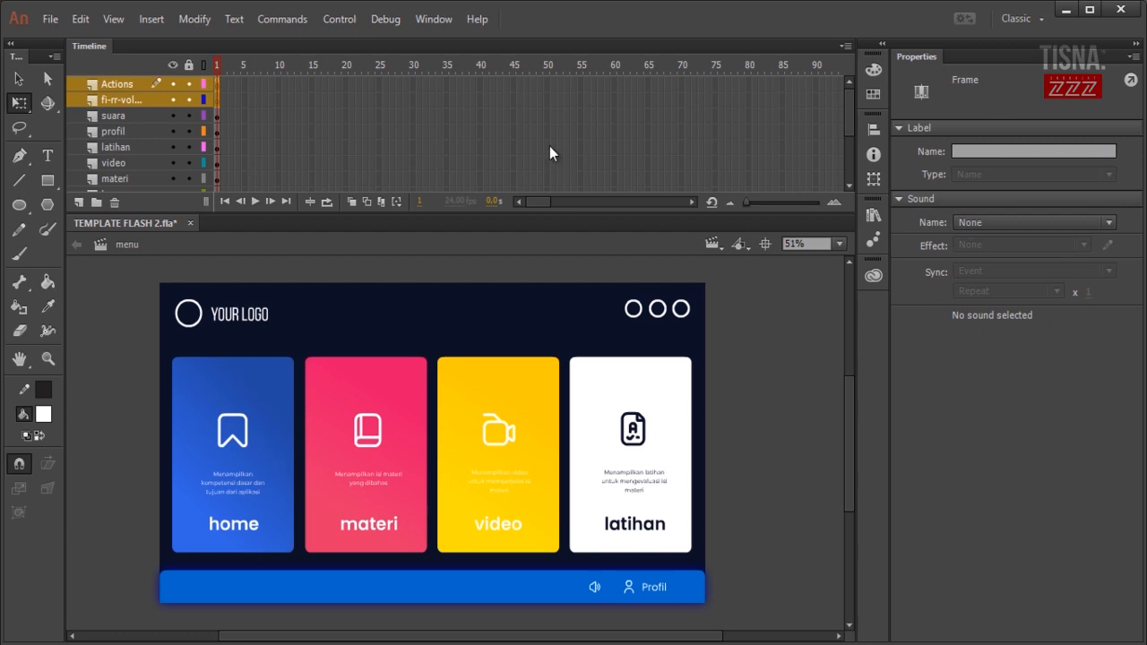
{"action": "key", "text": "ctrl+z"}
{"action": "key", "text": "ctrl+z"}
{"action": "key", "text": "ctrl+z"}
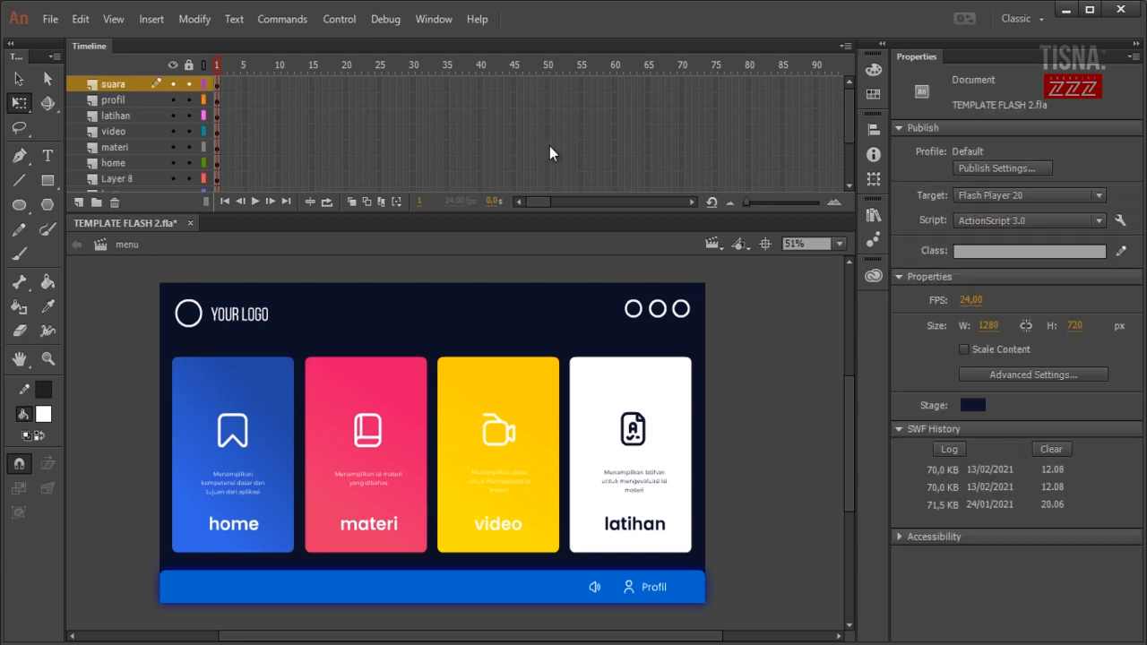
{"action": "scroll", "coordinate": [550, 154], "scroll_direction": "down", "scroll_amount": 3}
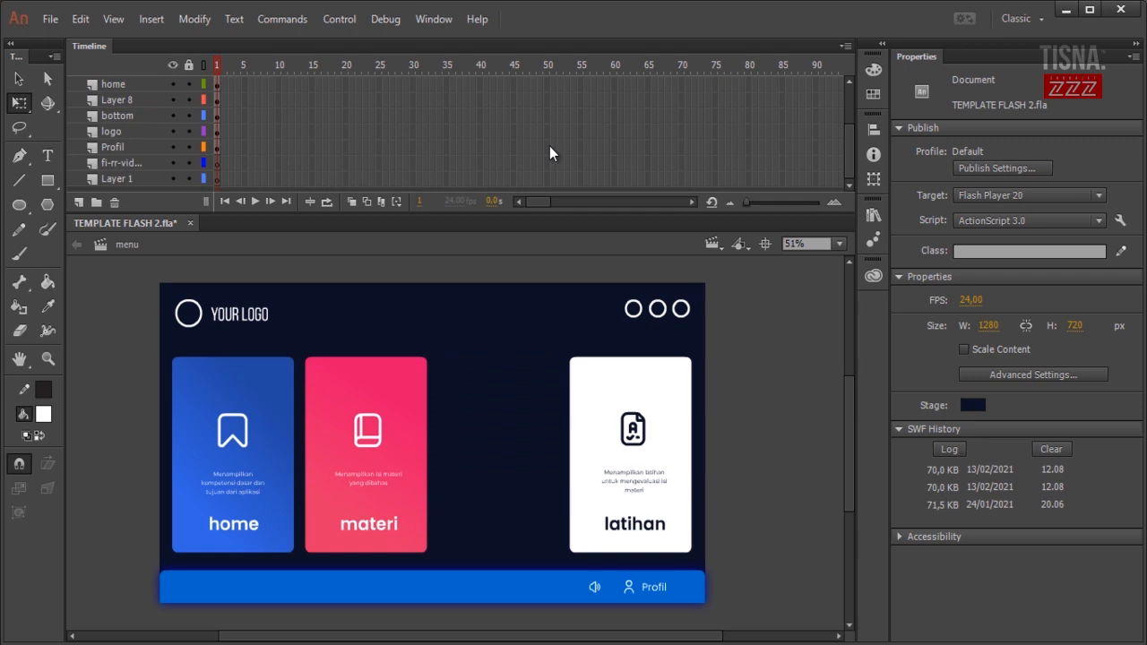
- Undo the stray edits to restore the video card, then delete the fi-rr-vid layer and Layer 1
{"action": "key", "text": "ctrl+z"}
{"action": "key", "text": "ctrl+z"}
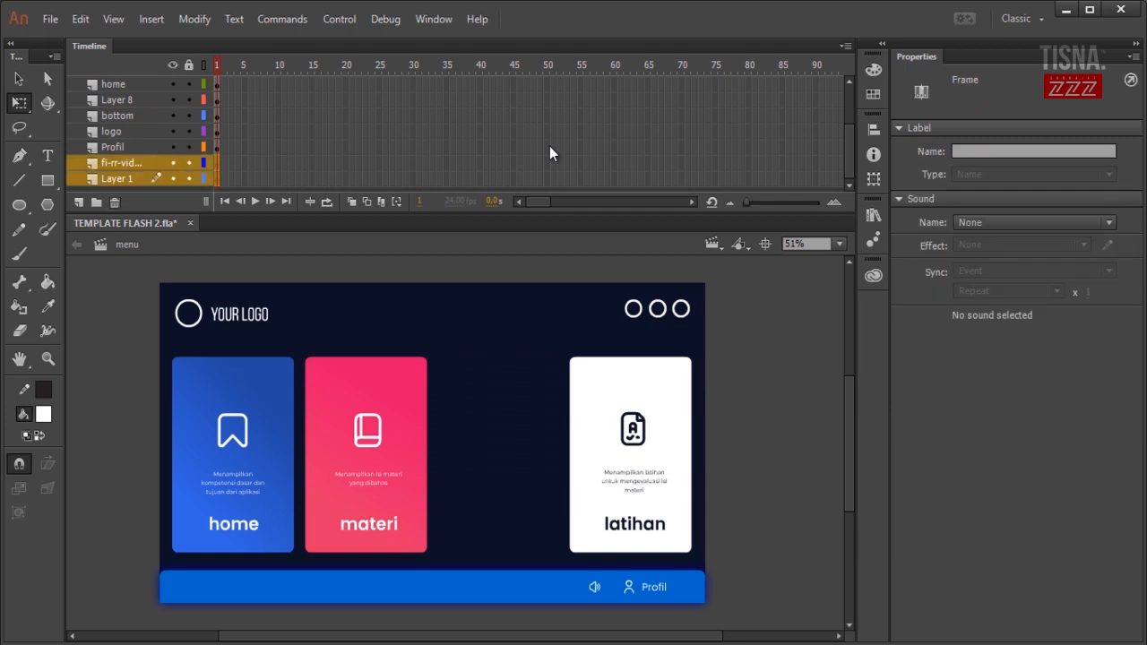
{"action": "key", "text": "ctrl+z"}
{"action": "key", "text": "ctrl+z"}
{"action": "key", "text": "ctrl+z"}
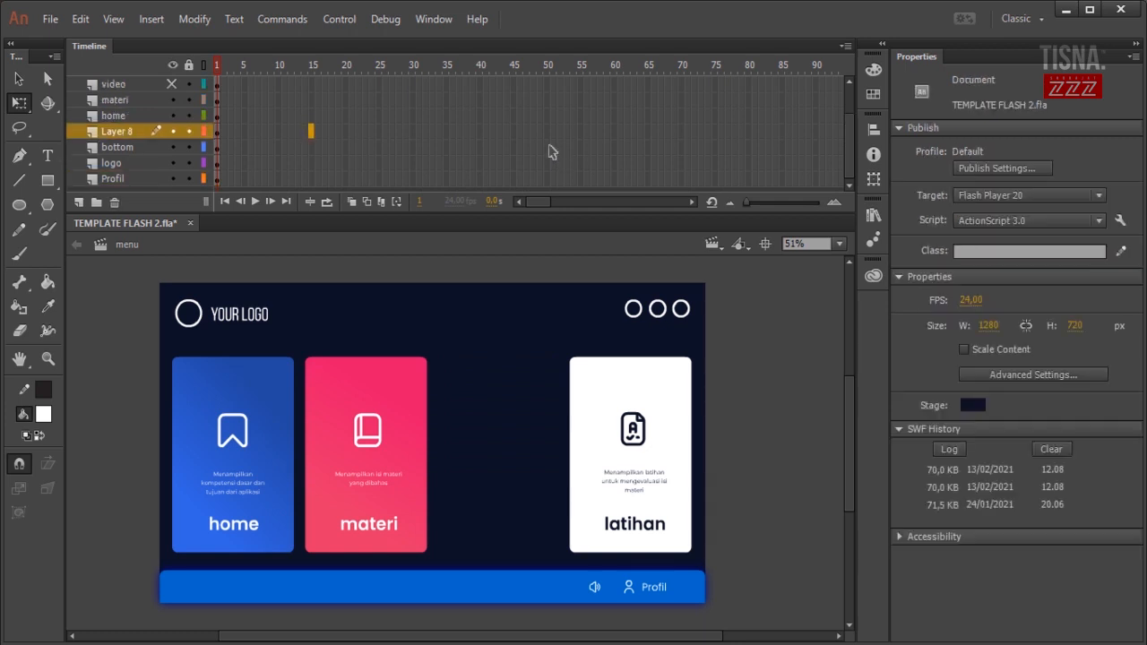
{"action": "key", "text": "ctrl+z"}
{"action": "key", "text": "ctrl+z"}
{"action": "key", "text": "ctrl+z"}
{"action": "key", "text": "ctrl+z"}
{"action": "key", "text": "ctrl+z"}
{"action": "key", "text": "ctrl+z"}
{"action": "key", "text": "ctrl+z"}
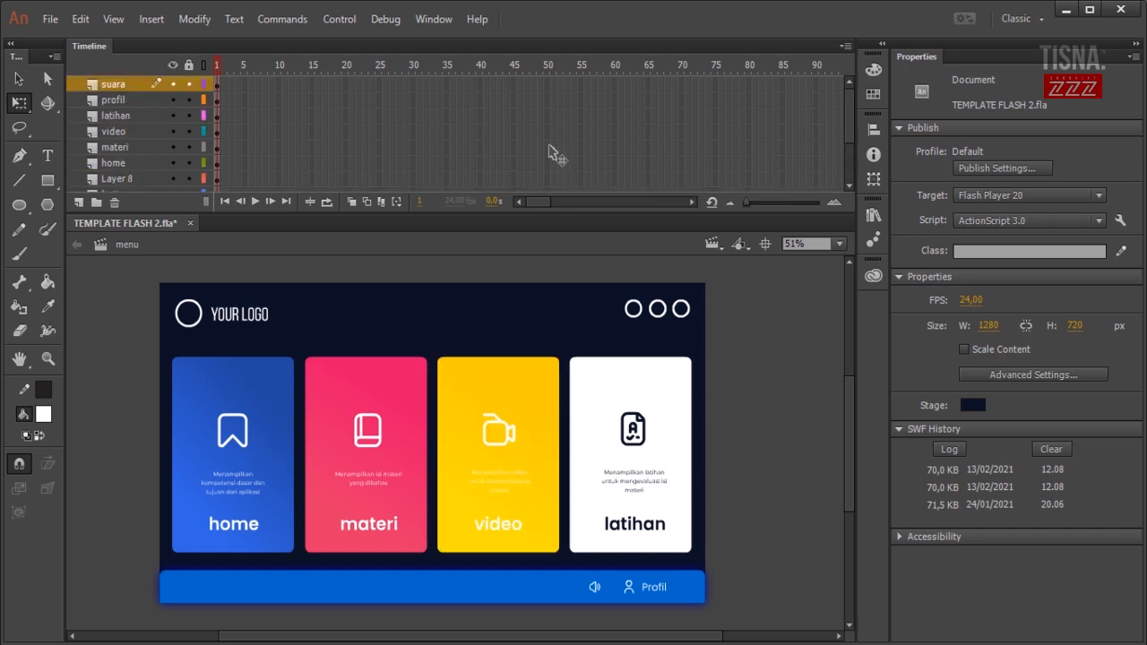
{"action": "key", "text": "ctrl+z"}
{"action": "key", "text": "ctrl+z"}
{"action": "key", "text": "ctrl+z"}
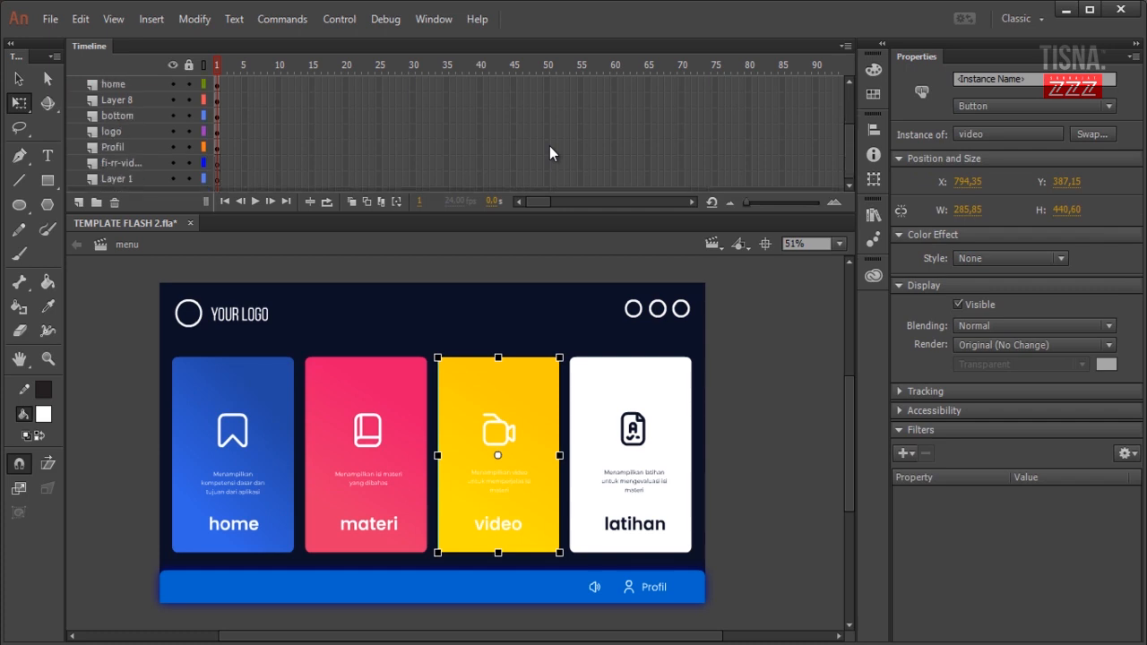
{"action": "key", "text": "ctrl+z"}
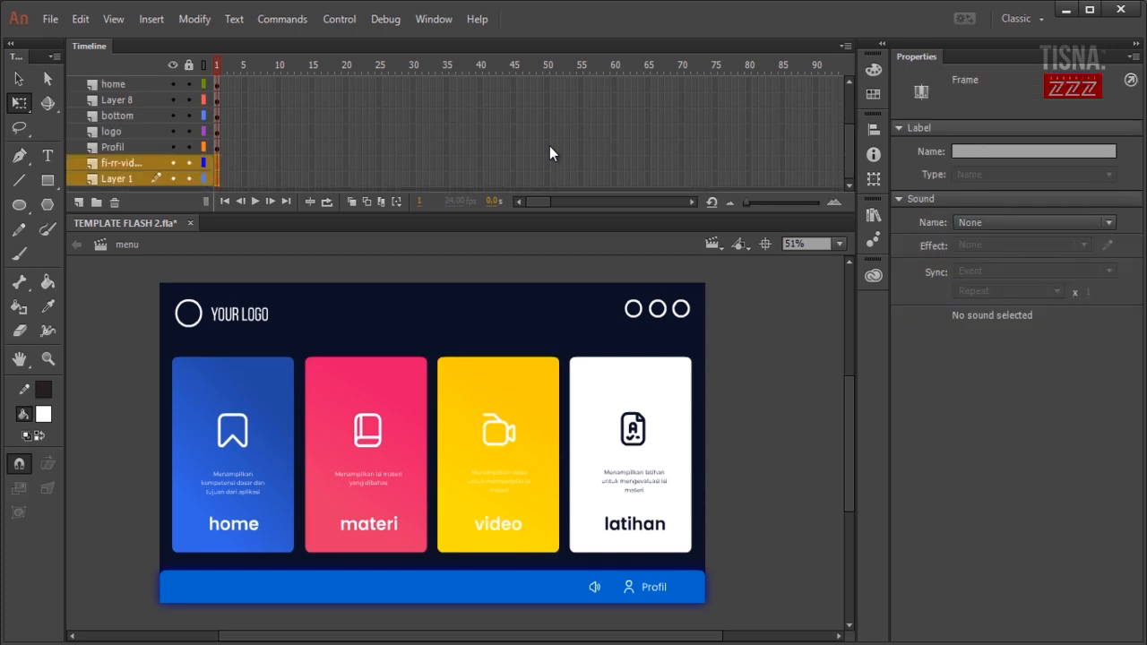
{"action": "key", "text": "ctrl+z"}
{"action": "scroll", "coordinate": [552, 153], "scroll_direction": "up", "scroll_amount": 1}
{"action": "scroll", "coordinate": [551, 152], "scroll_direction": "down", "scroll_amount": 1}
{"action": "scroll", "coordinate": [552, 152], "scroll_direction": "up", "scroll_amount": 1}
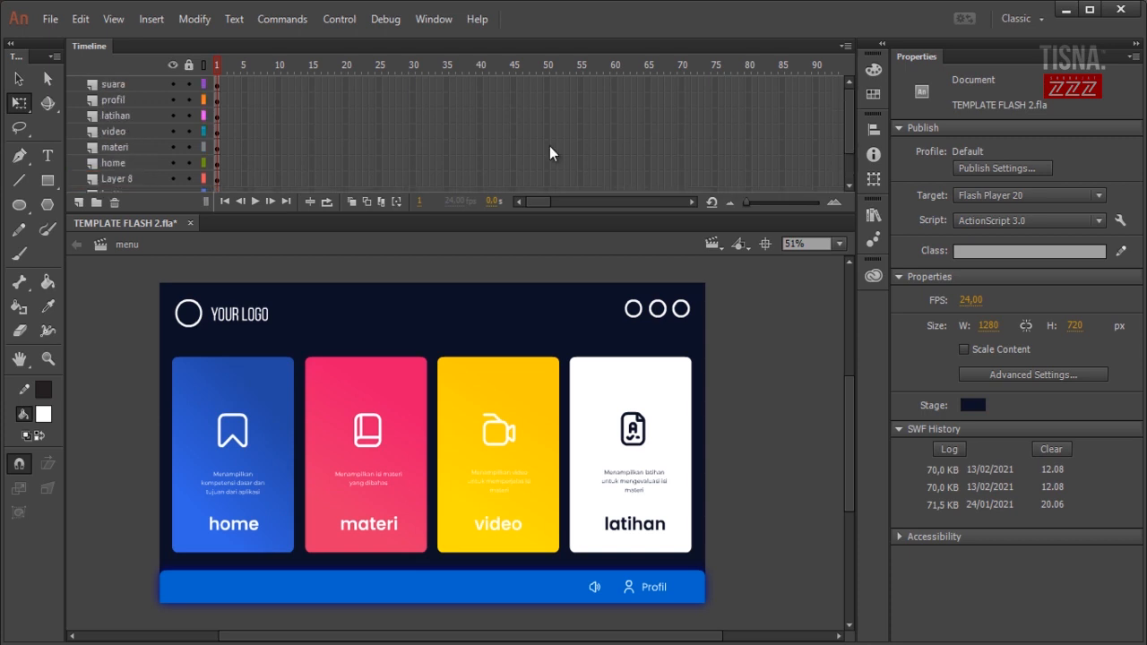
- Save the file and enlarge the Timeline panel to show all layers
{"action": "key", "text": "ctrl+s"}
{"action": "scroll", "coordinate": [550, 147], "scroll_direction": "down", "scroll_amount": 1}
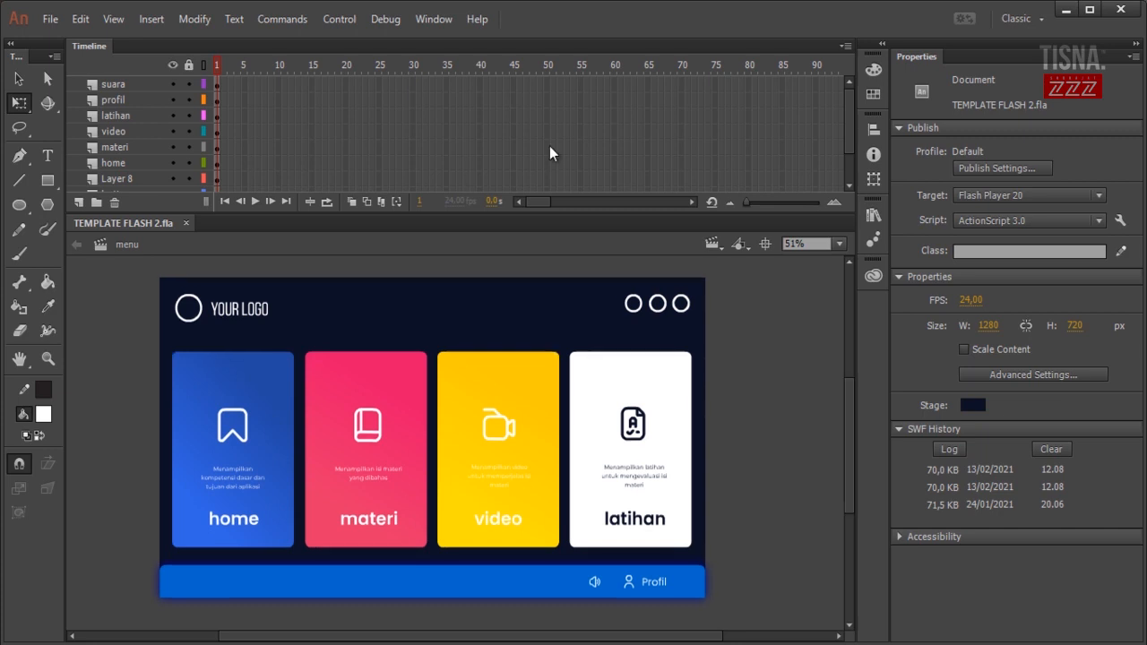
{"action": "left_click_drag", "start_coordinate": [550, 213], "coordinate": [549, 262]}
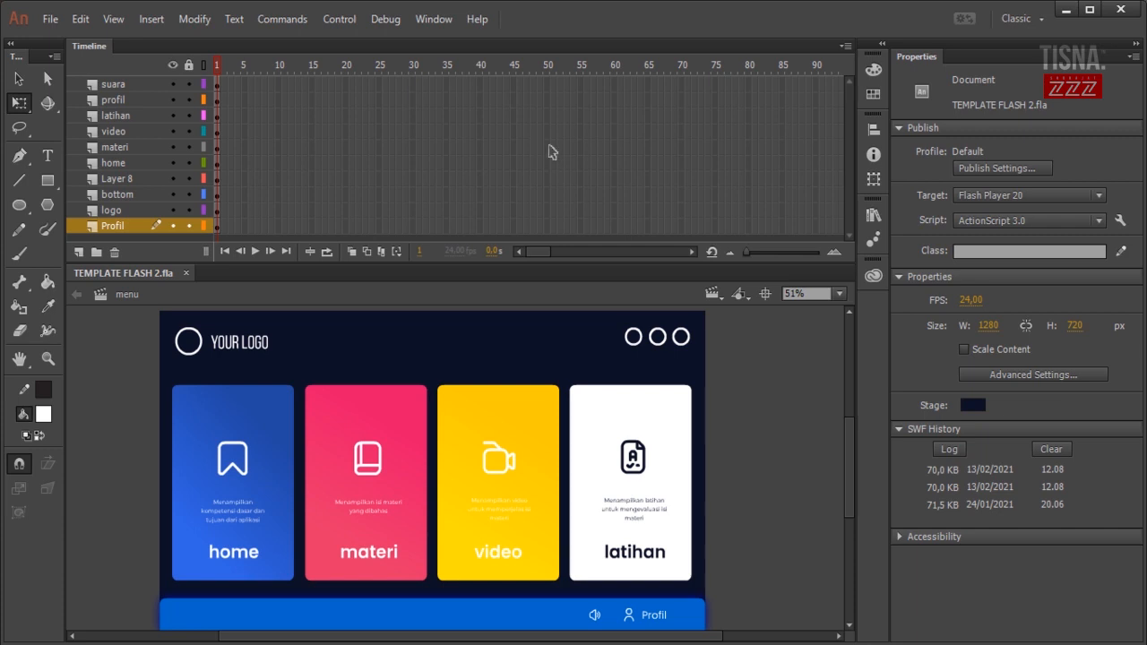
- Insert keyframes at frame 15 on every layer
{"action": "left_click_drag", "start_coordinate": [311, 226], "coordinate": [311, 85]}
{"action": "right_click", "coordinate": [311, 82]}
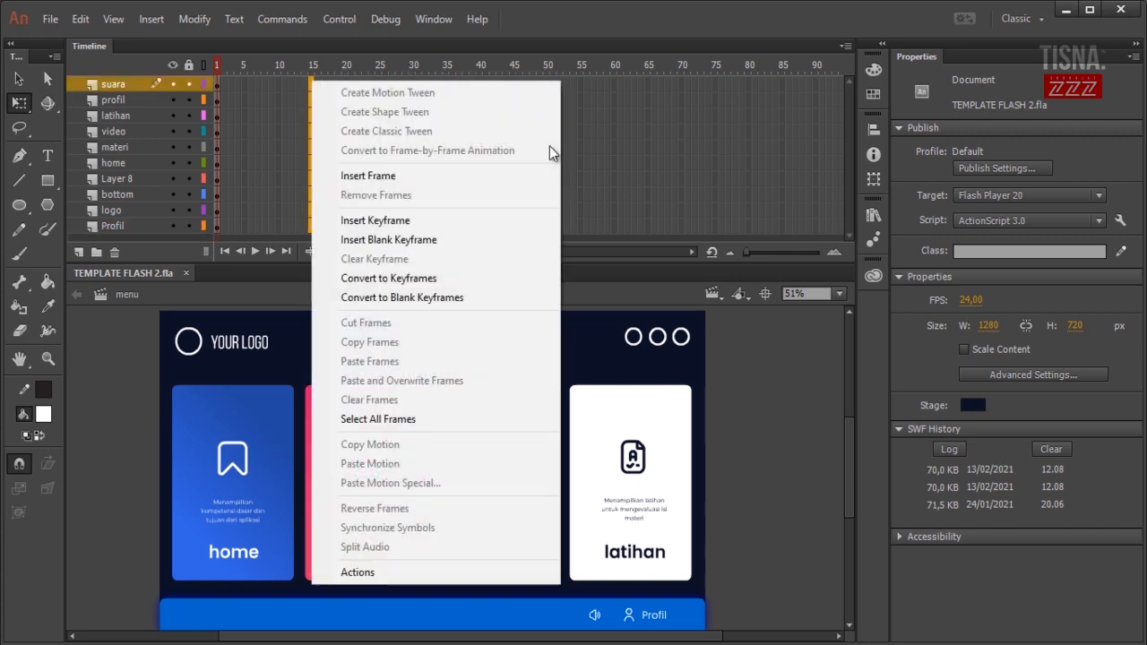
{"action": "key", "text": "Return"}
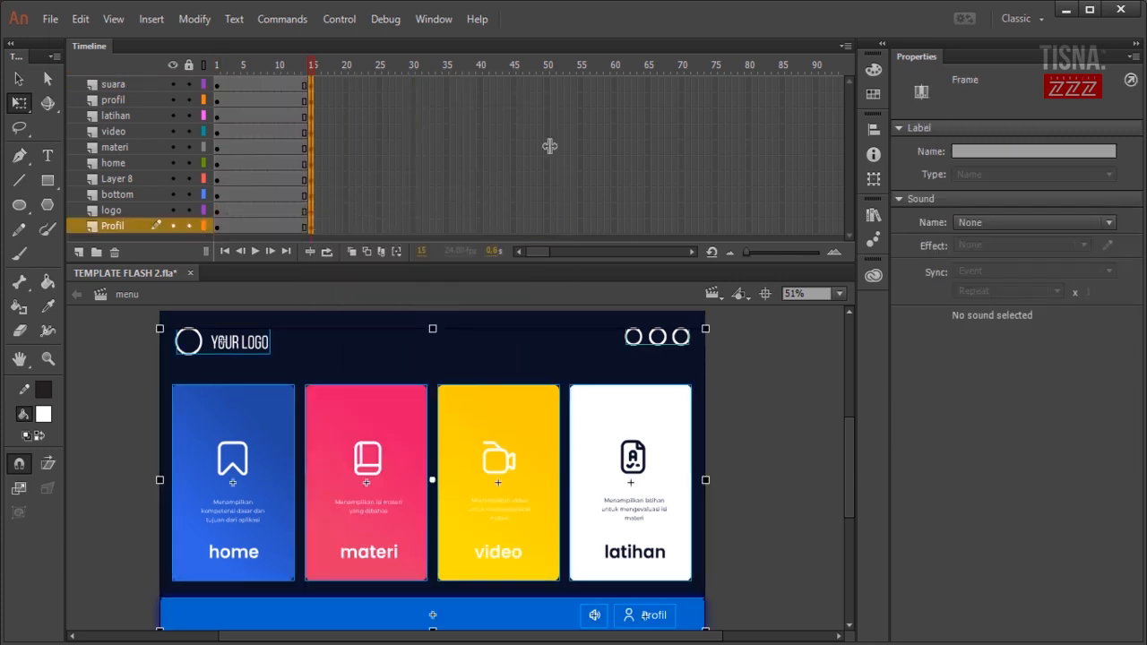
- Create classic tweens across all layers from frame 1 to 15
{"action": "left_click_drag", "start_coordinate": [271, 116], "coordinate": [275, 226]}
{"action": "right_click", "coordinate": [275, 226]}
{"action": "key", "text": "Down"}
{"action": "key", "text": "Down"}
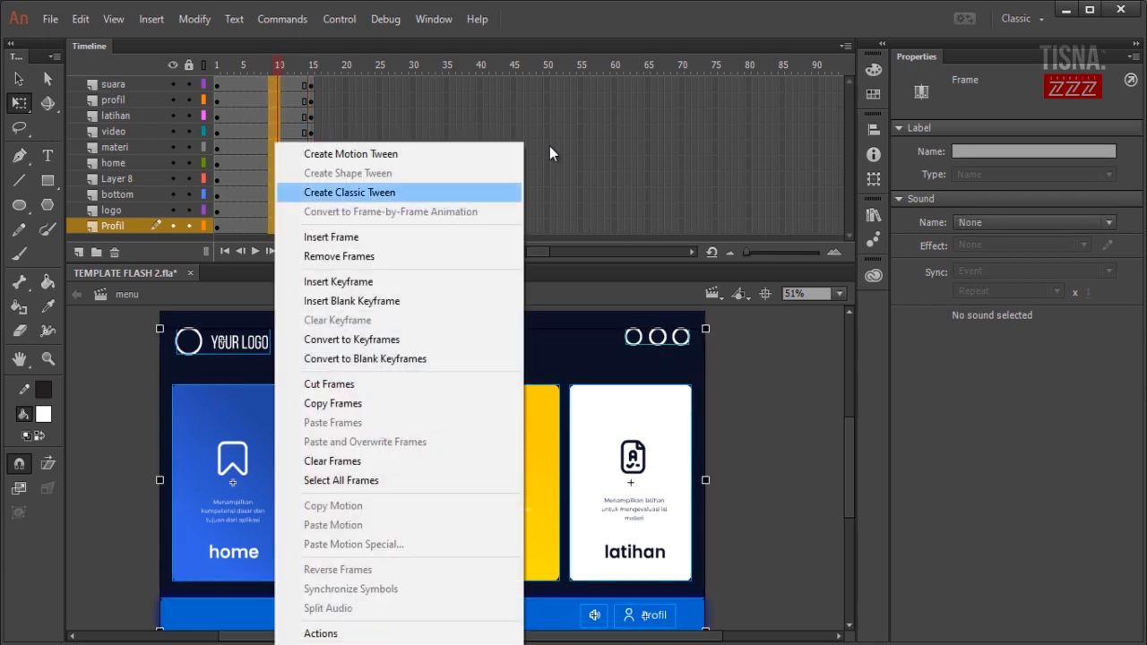
{"action": "key", "text": "Return"}
{"action": "left_click", "coordinate": [551, 152]}
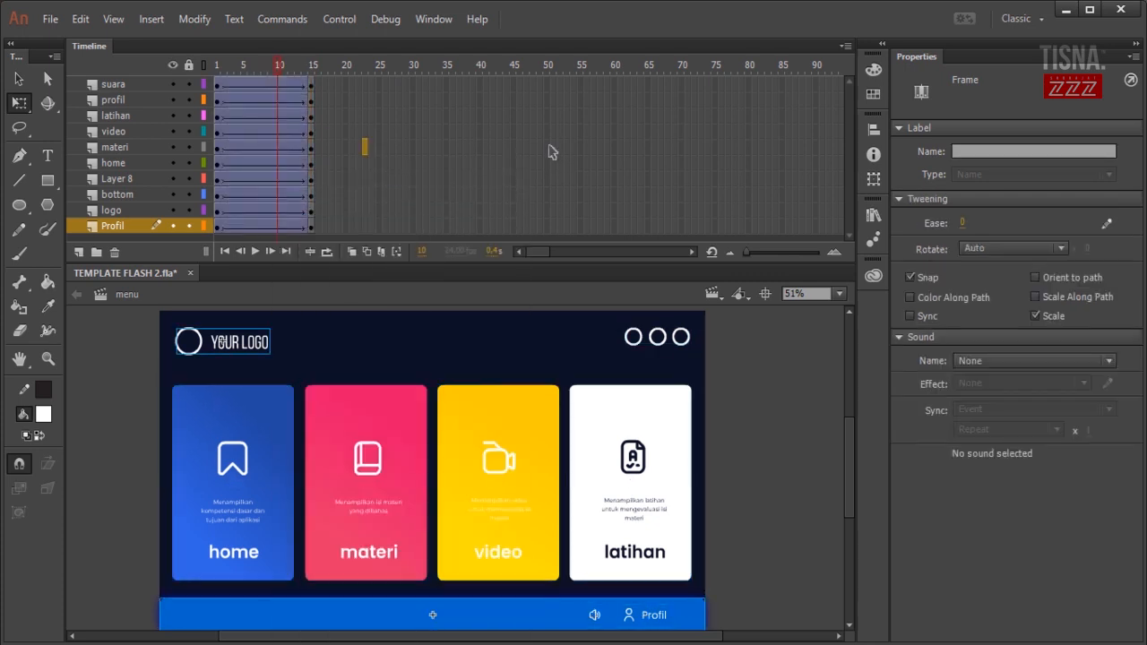
- Insert keyframes at frame 10 on every layer and return the playhead to frame 1
{"action": "left_click_drag", "start_coordinate": [276, 84], "coordinate": [277, 227]}
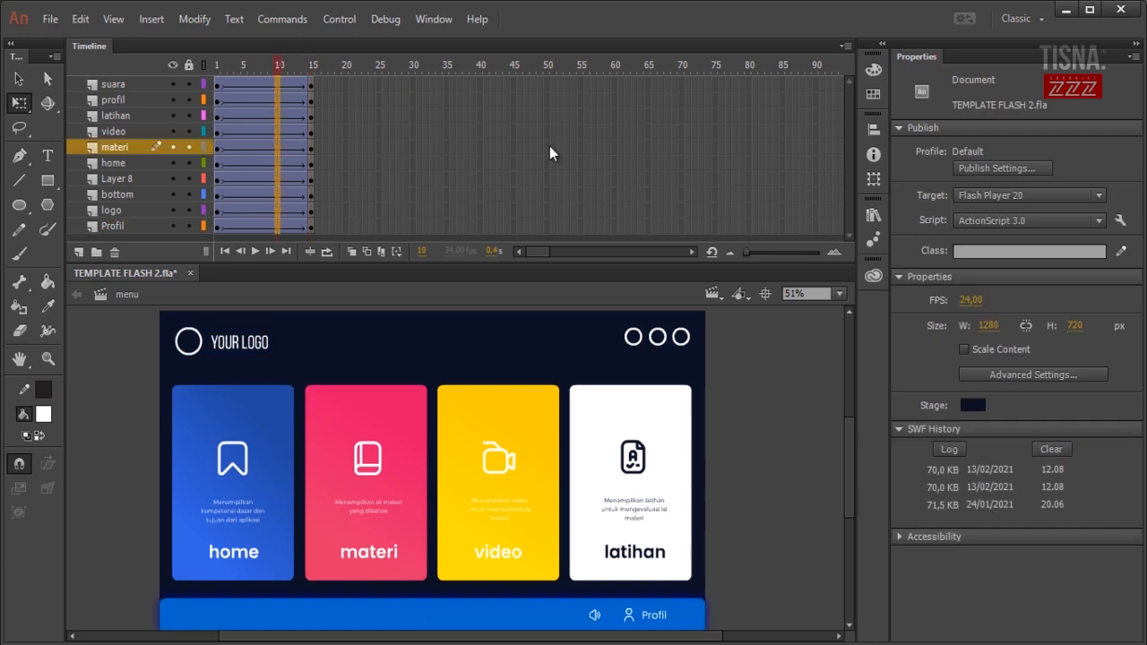
{"action": "left_click_drag", "start_coordinate": [278, 84], "coordinate": [278, 226]}
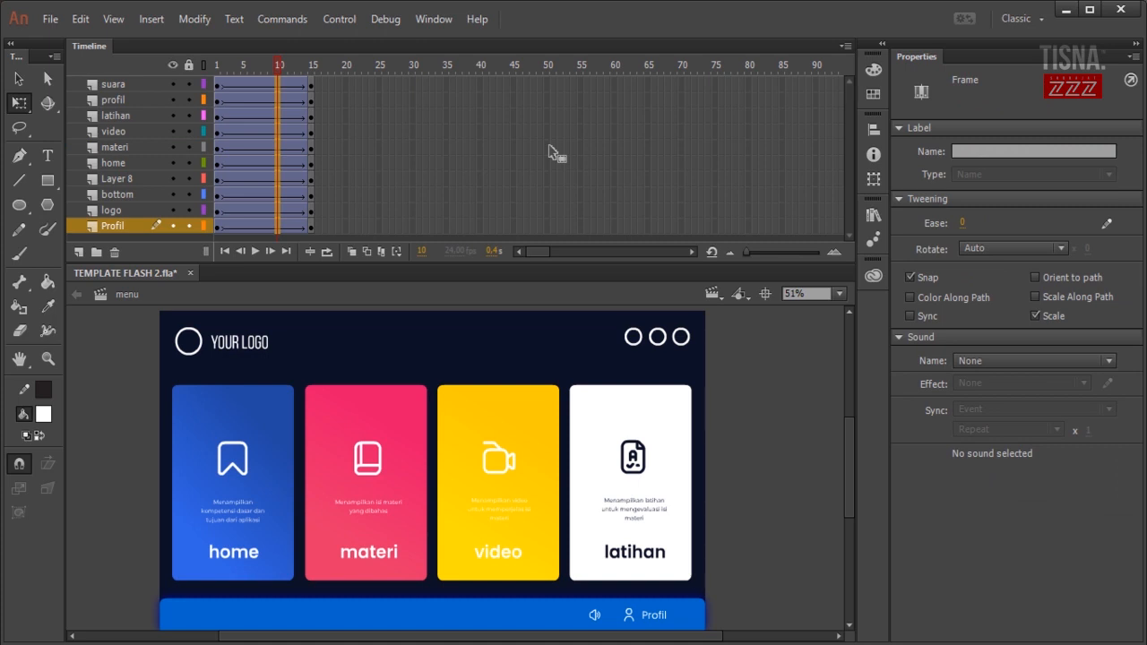
{"action": "right_click", "coordinate": [276, 180]}
{"action": "key", "text": "Down"}
{"action": "key", "text": "Down"}
{"action": "key", "text": "Down"}
{"action": "key", "text": "Down"}
{"action": "key", "text": "Down"}
{"action": "key", "text": "Return"}
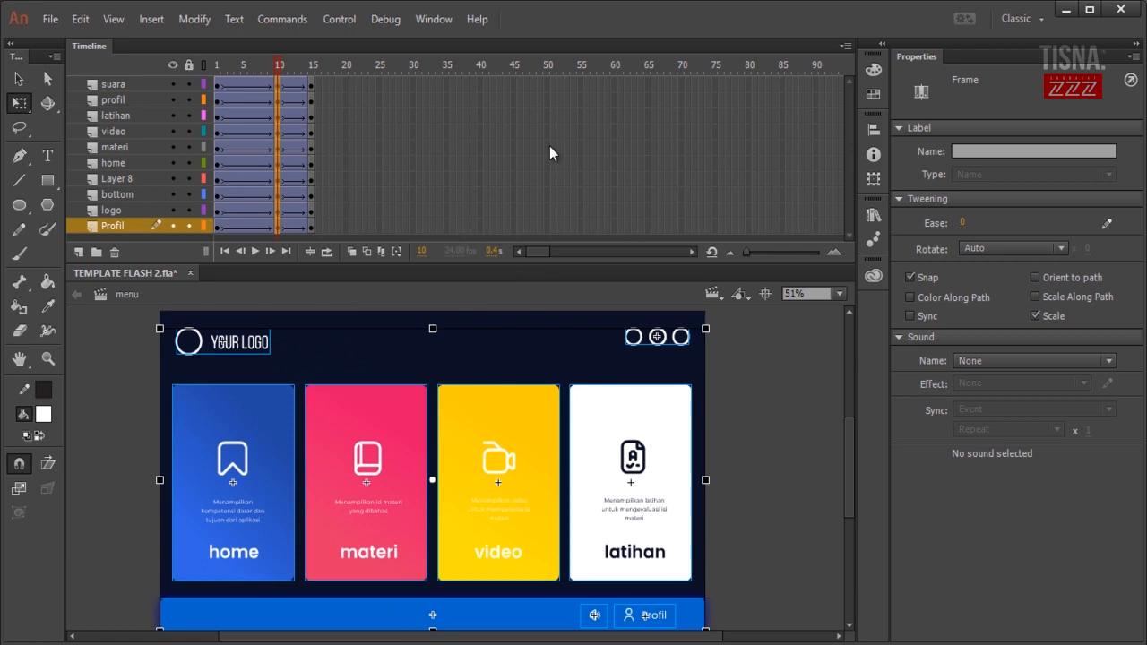
{"action": "key", "text": "shift+comma"}
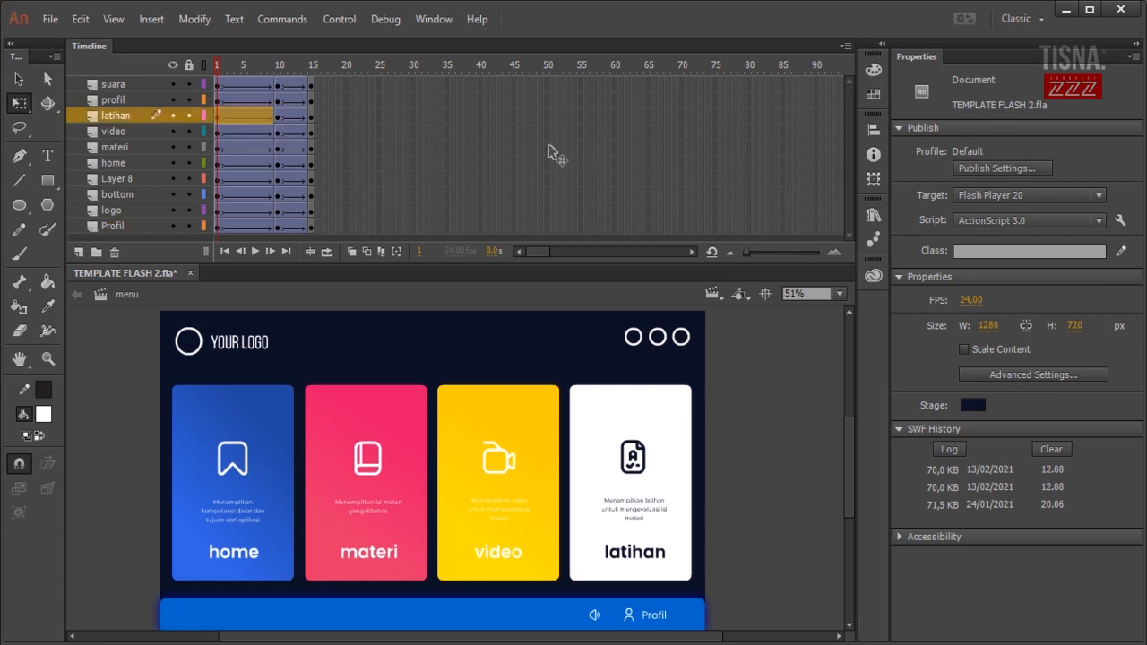
- Nudge the blue footer bar at frame 1 from Y 683.80 down to Y 773.50
{"action": "scroll", "coordinate": [431, 468], "scroll_direction": "down", "scroll_amount": 2}
{"action": "scroll", "coordinate": [550, 153], "scroll_direction": "up", "scroll_amount": 2}
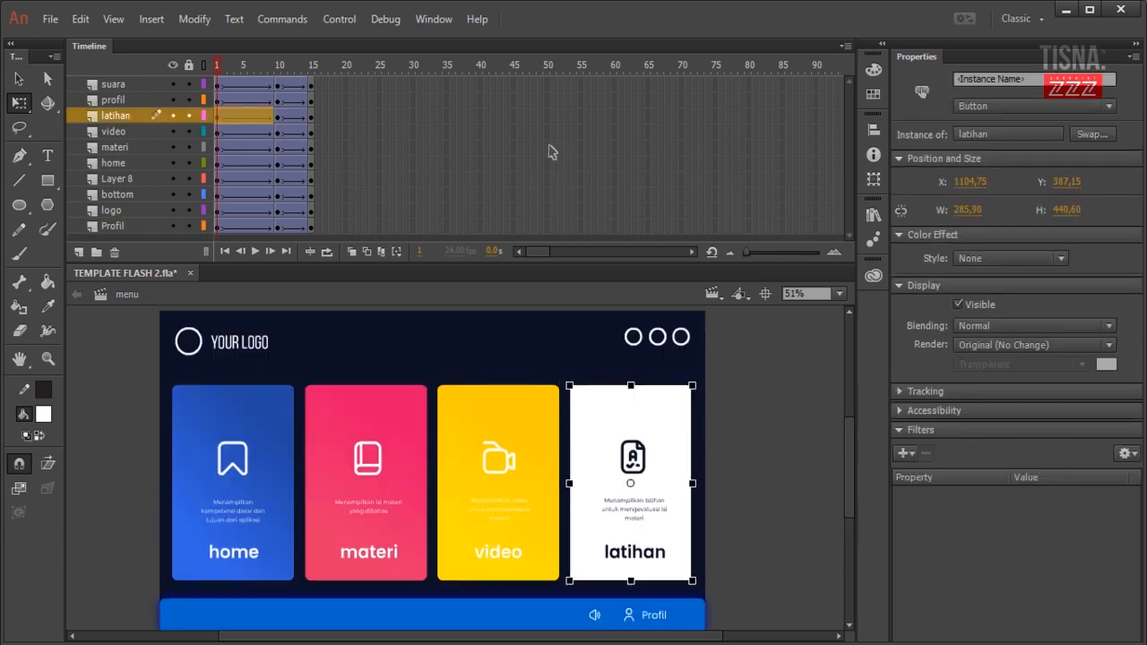
{"action": "scroll", "coordinate": [550, 146], "scroll_direction": "down", "scroll_amount": 2}
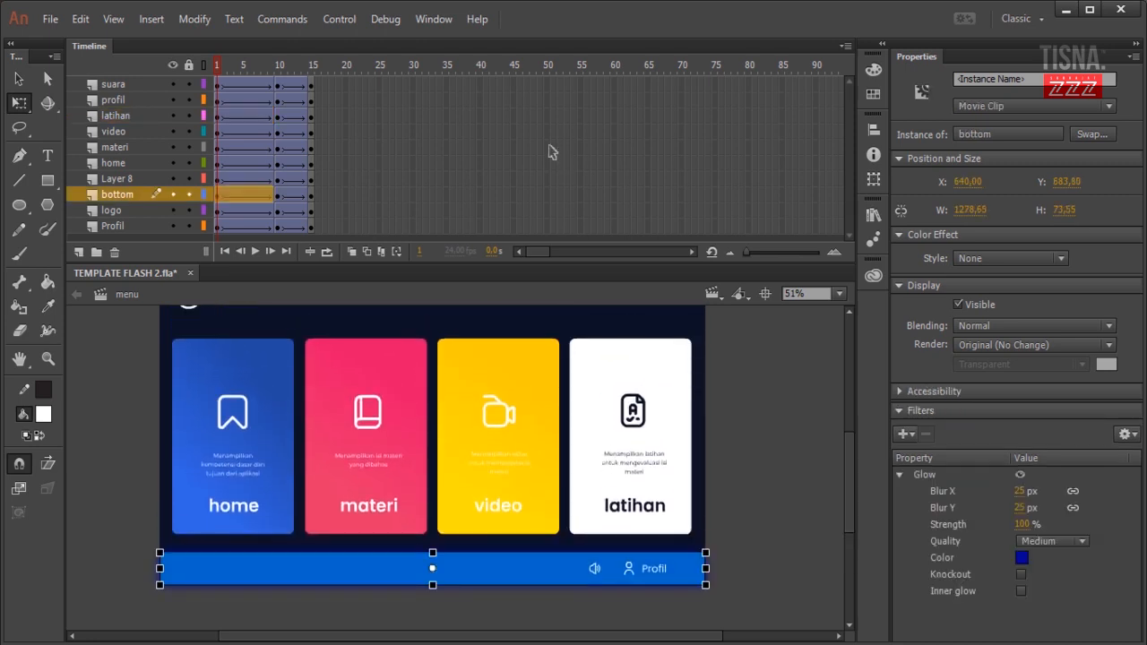
{"action": "key", "text": "shift+Down"}
{"action": "key", "text": "shift+Down"}
{"action": "key", "text": "shift+Down"}
{"action": "key", "text": "shift+Down"}
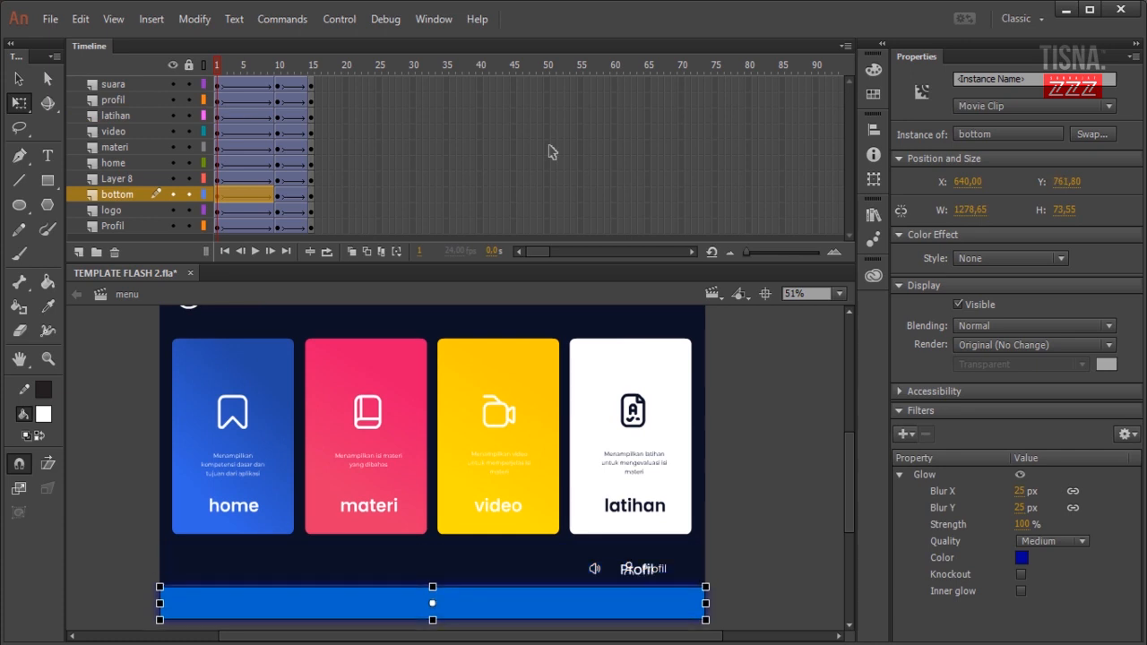
{"action": "key", "text": "shift+Down"}
{"action": "key", "text": "shift+Down"}
{"action": "key", "text": "Up"}
{"action": "key", "text": "Up"}
{"action": "key", "text": "Up"}
{"action": "key", "text": "Up"}
{"action": "key", "text": "Up"}
{"action": "key", "text": "Up"}
{"action": "key", "text": "Up"}
{"action": "key", "text": "Up"}
{"action": "key", "text": "Up"}
{"action": "key", "text": "Up"}
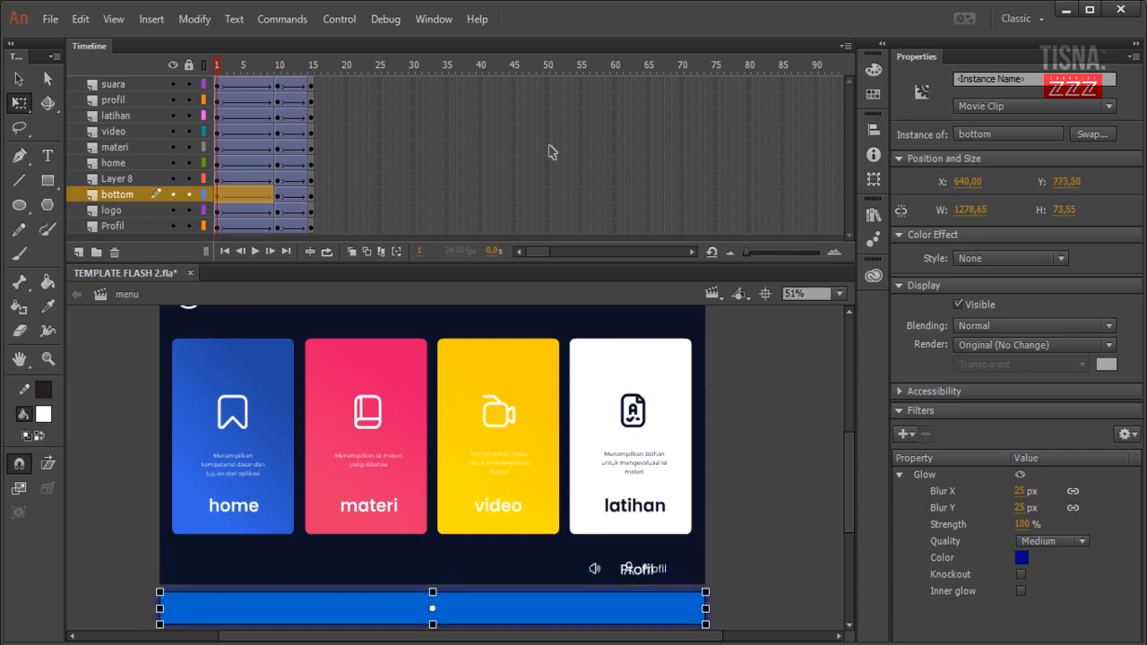
{"action": "key", "text": "Escape"}
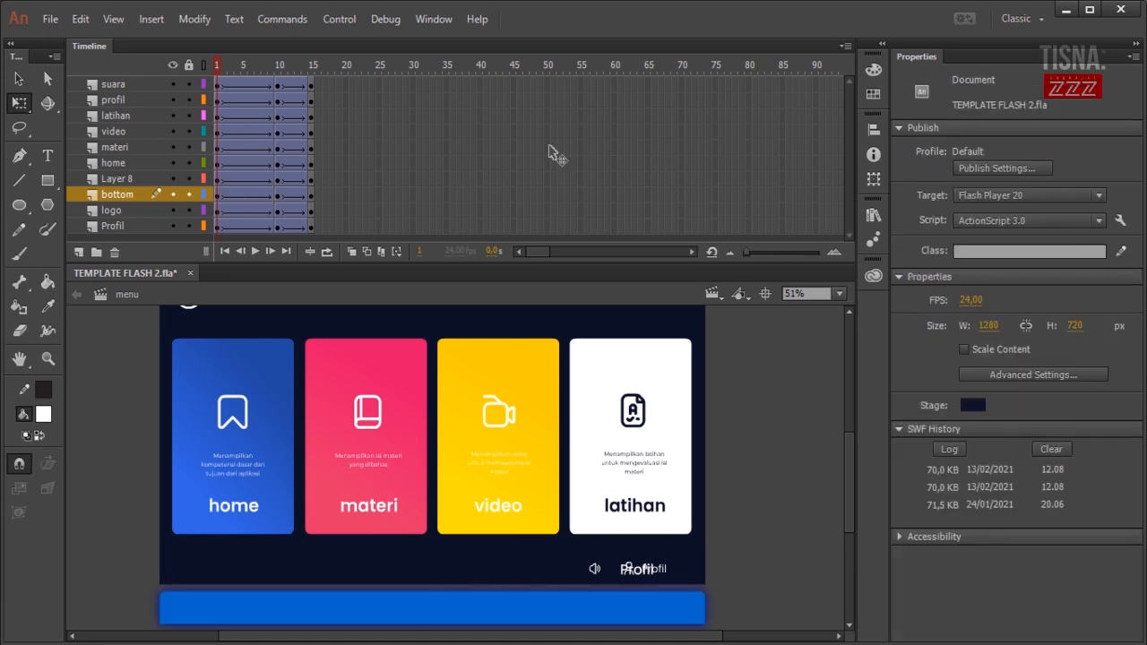
- Select the profil button, try deleting it, then undo and deselect
{"action": "key", "text": "Tab"}
{"action": "key", "text": "Tab"}
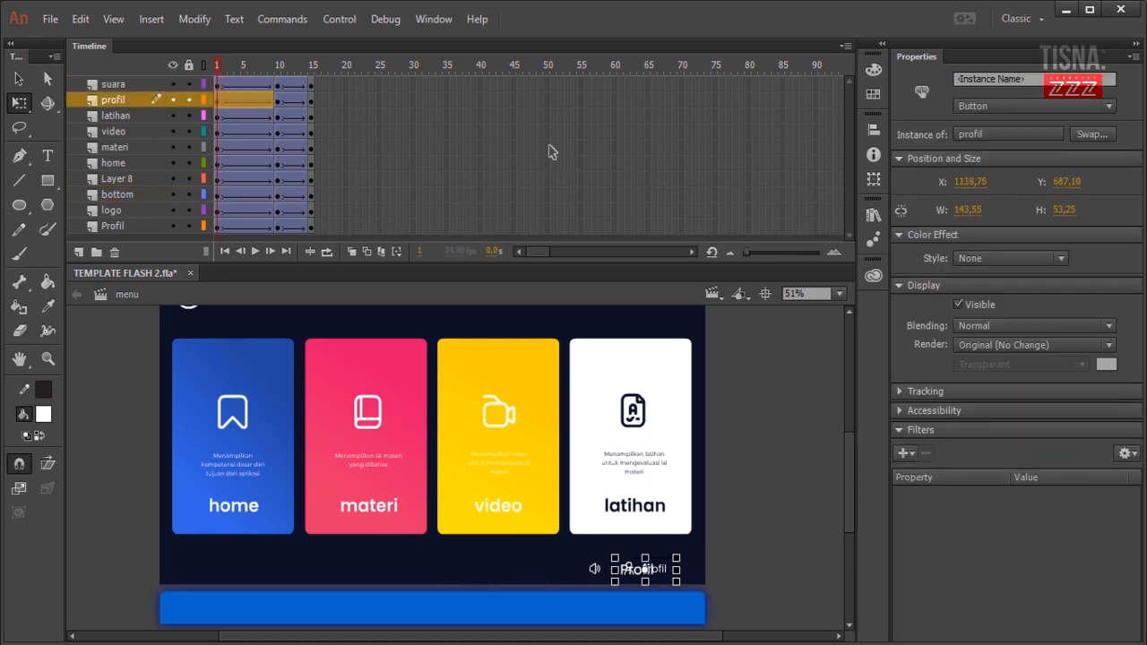
{"action": "scroll", "coordinate": [552, 153], "scroll_direction": "up", "scroll_amount": 7}
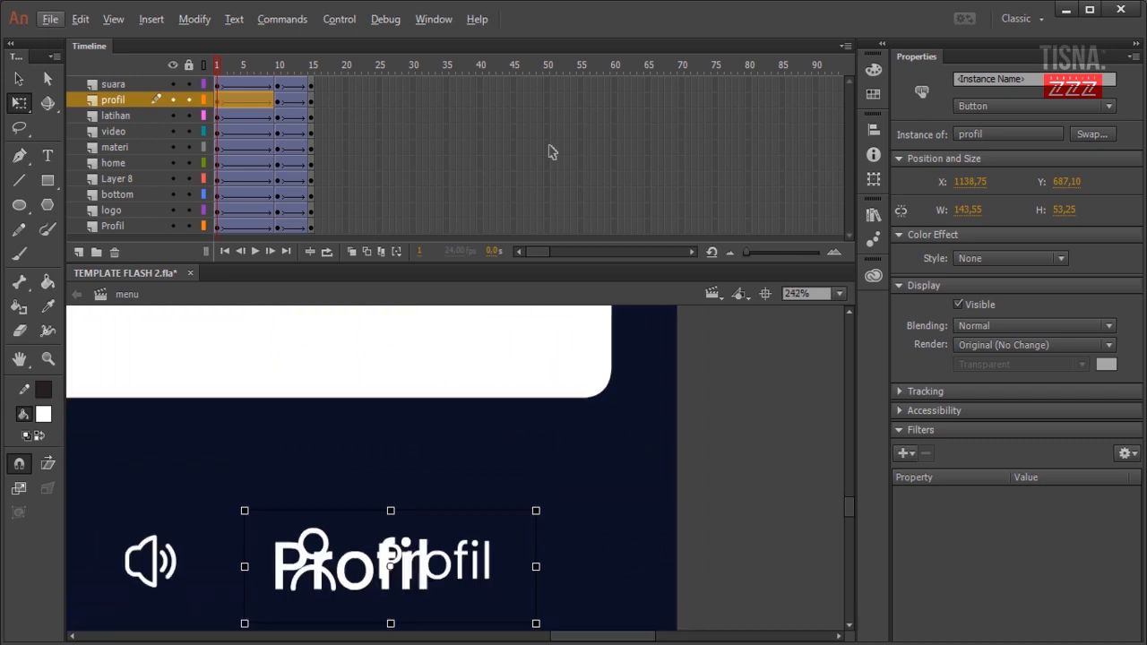
{"action": "scroll", "coordinate": [552, 152], "scroll_direction": "down", "scroll_amount": 2}
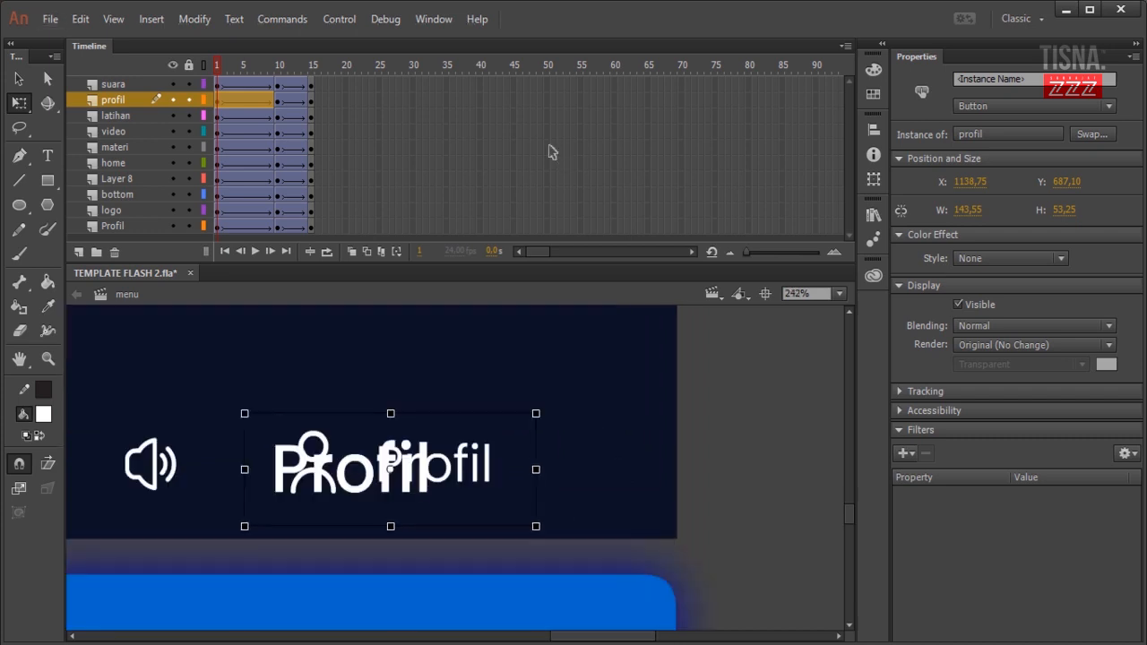
{"action": "key", "text": "Escape"}
{"action": "key", "text": "Tab"}
{"action": "key", "text": "Delete"}
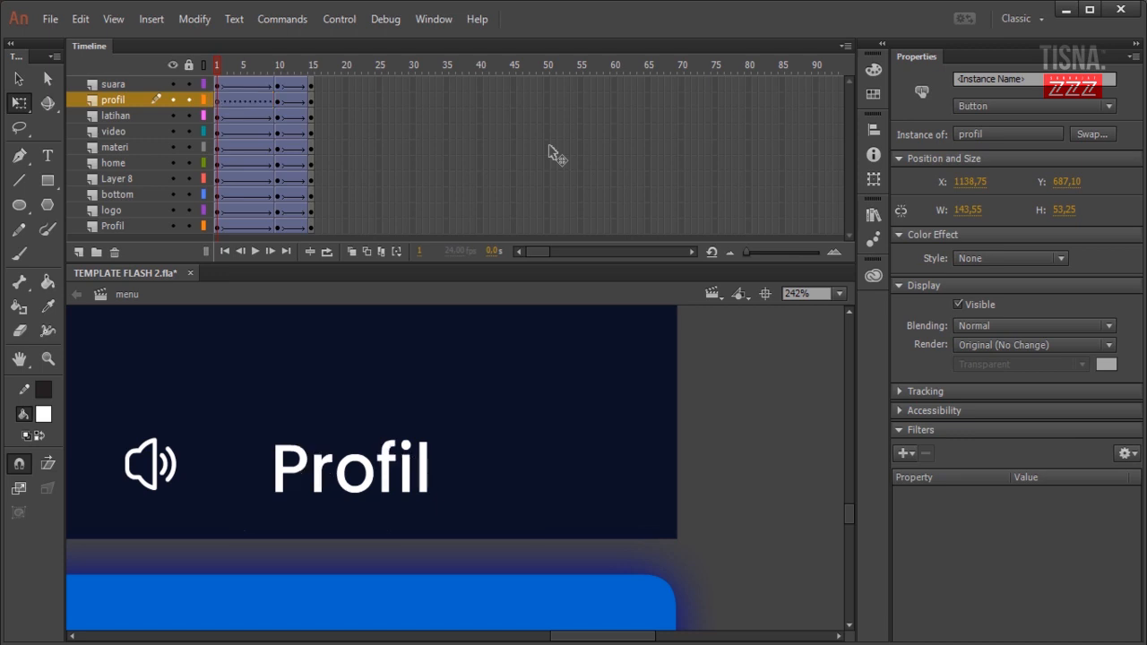
{"action": "key", "text": "ctrl+z"}
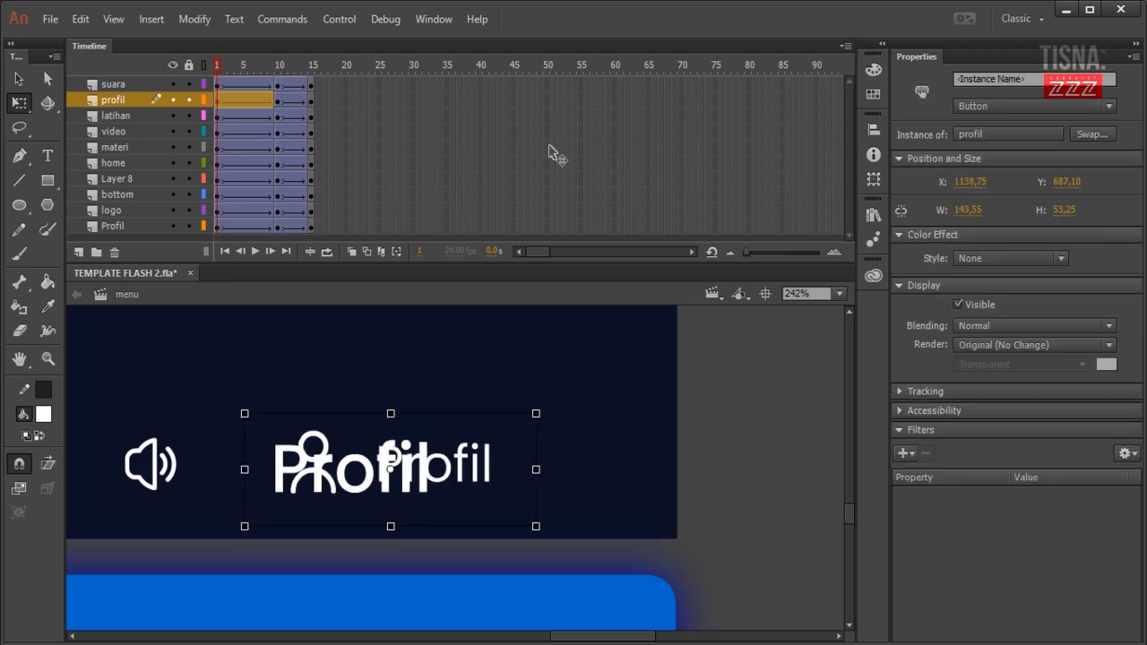
{"action": "key", "text": "ctrl+shift+a"}
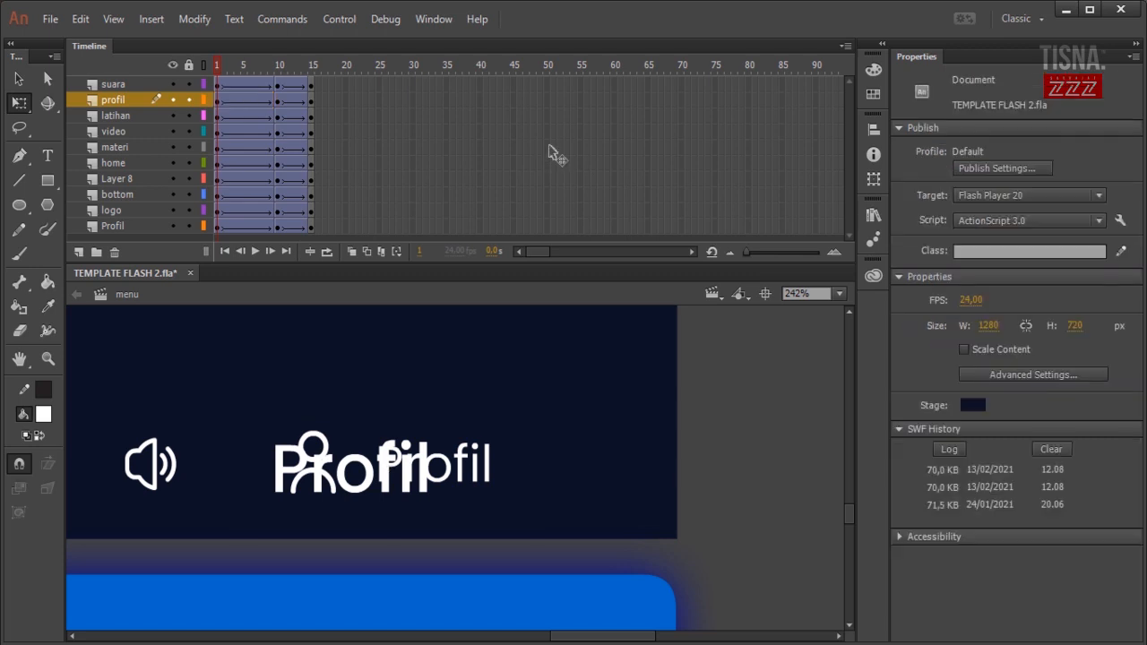
- Zoom in on the overlapping Profil labels, check the bottom bar, and return to frame 1
{"action": "scroll", "coordinate": [550, 153], "scroll_direction": "up", "scroll_amount": 3}
{"action": "scroll", "coordinate": [550, 153], "scroll_direction": "down", "scroll_amount": 2}
{"action": "scroll", "coordinate": [550, 153], "scroll_direction": "down", "scroll_amount": 2}
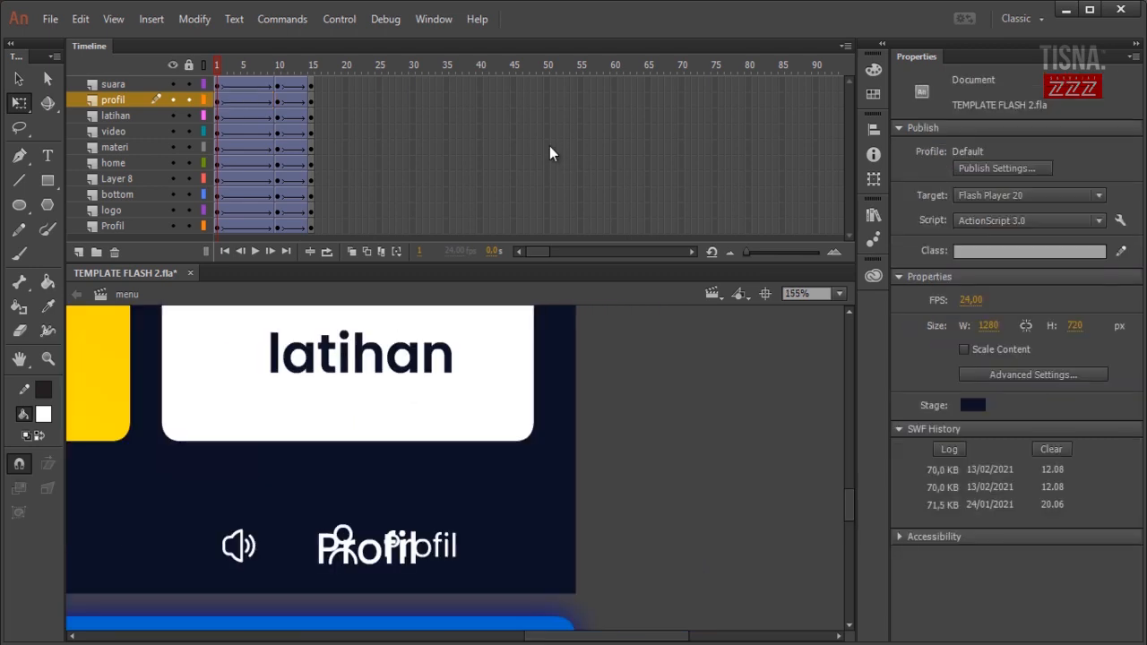
{"action": "scroll", "coordinate": [550, 153], "scroll_direction": "up", "scroll_amount": 5}
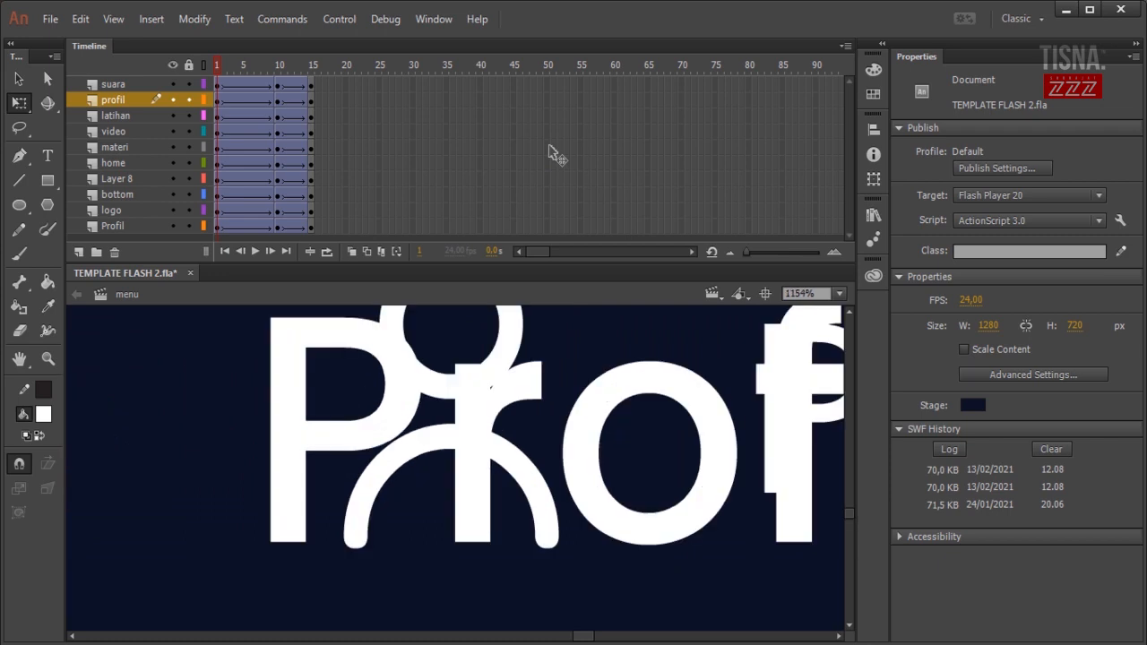
{"action": "key", "text": "ctrl+z"}
{"action": "key", "text": "ctrl+minus"}
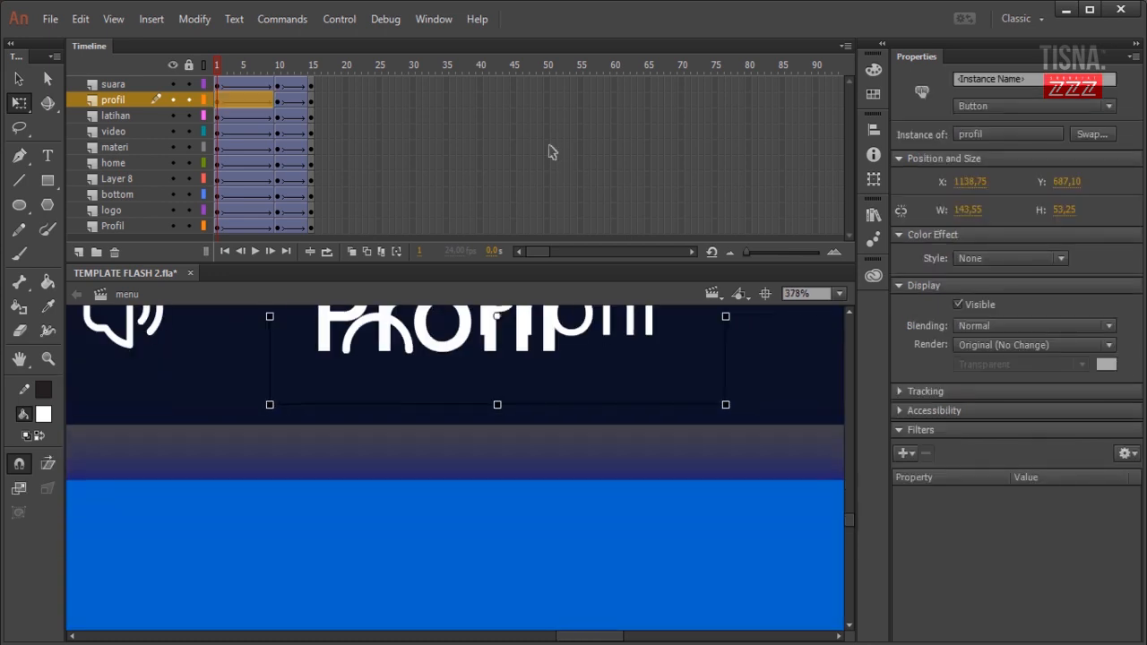
{"action": "key", "text": "ctrl+minus"}
{"action": "key", "text": "ctrl+z"}
{"action": "key", "text": "ctrl+z"}
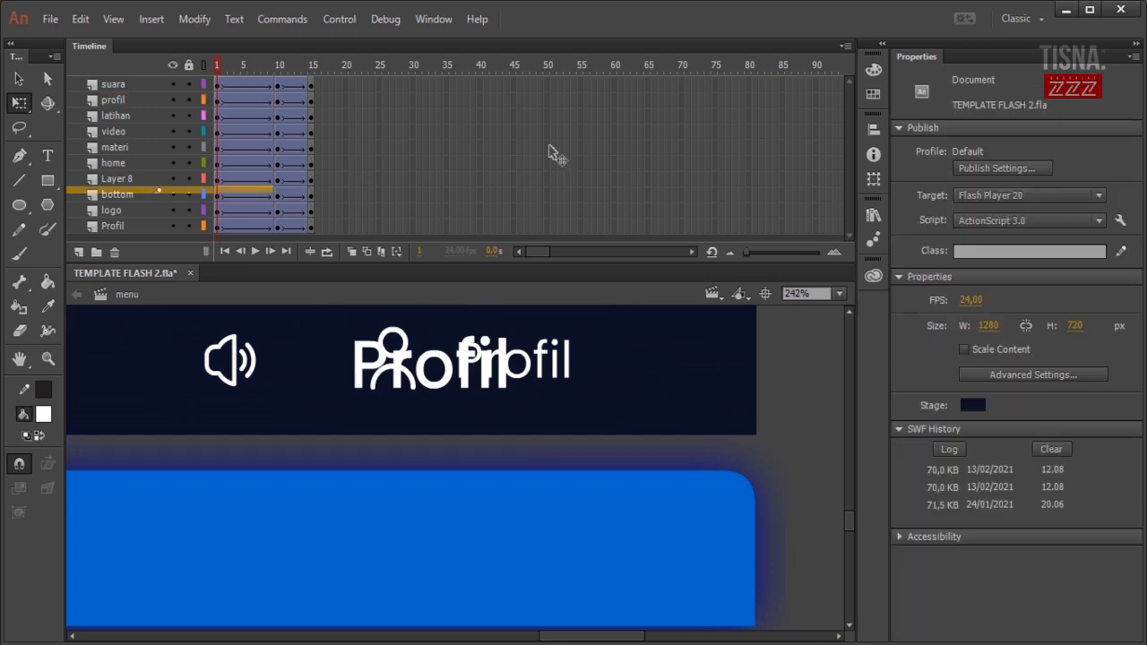
{"action": "key", "text": "ctrl+z"}
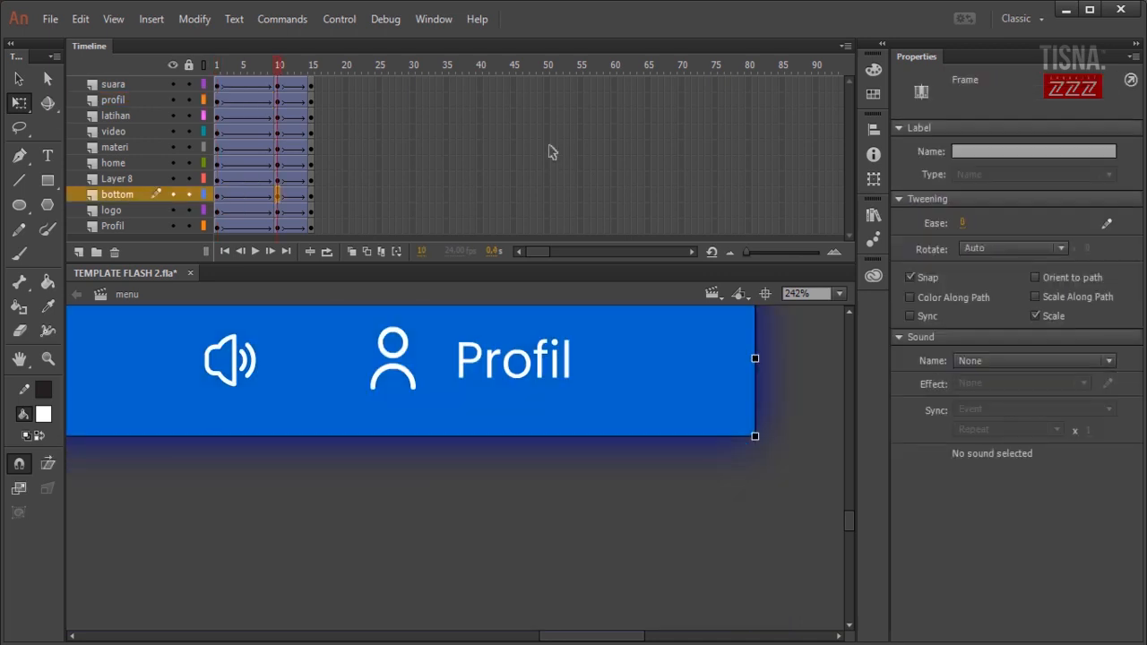
{"action": "key", "text": "ctrl+shift+a"}
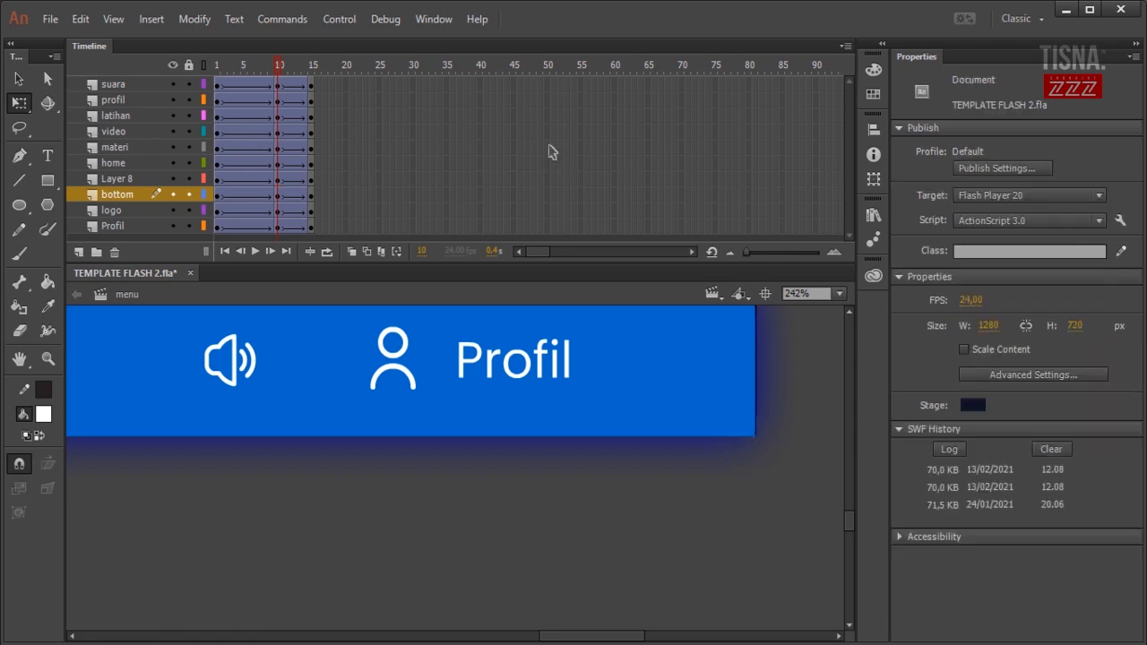
{"action": "key", "text": "shift+comma"}
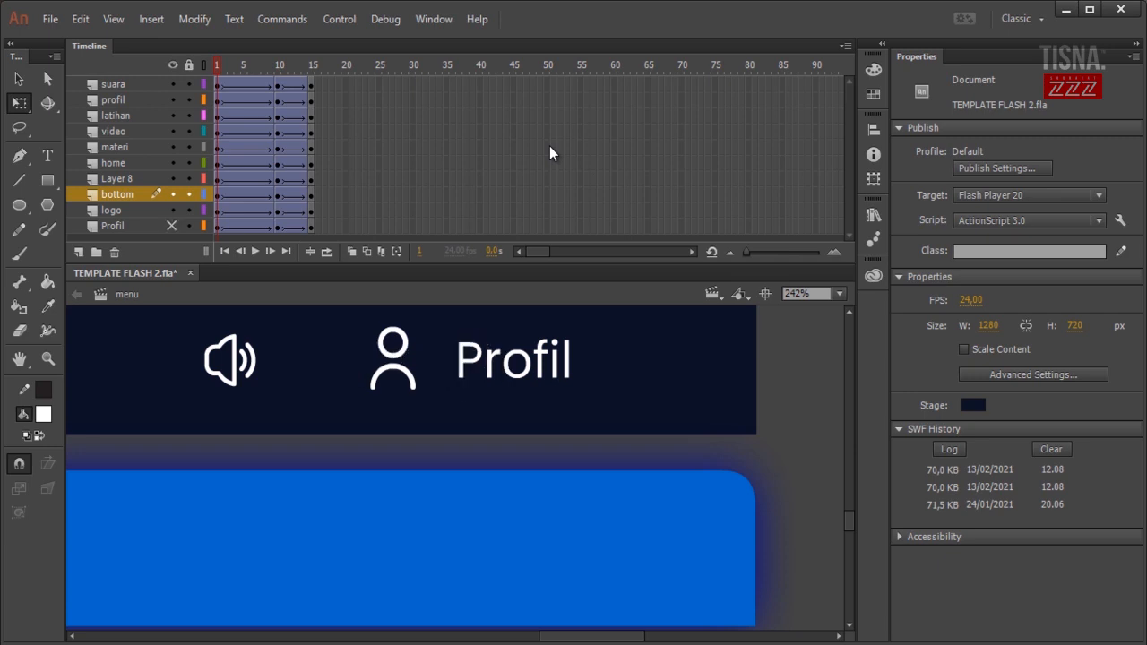
- Delete the duplicate Profil layer and zoom out to see the whole menu
{"action": "left_click", "coordinate": [112, 226]}
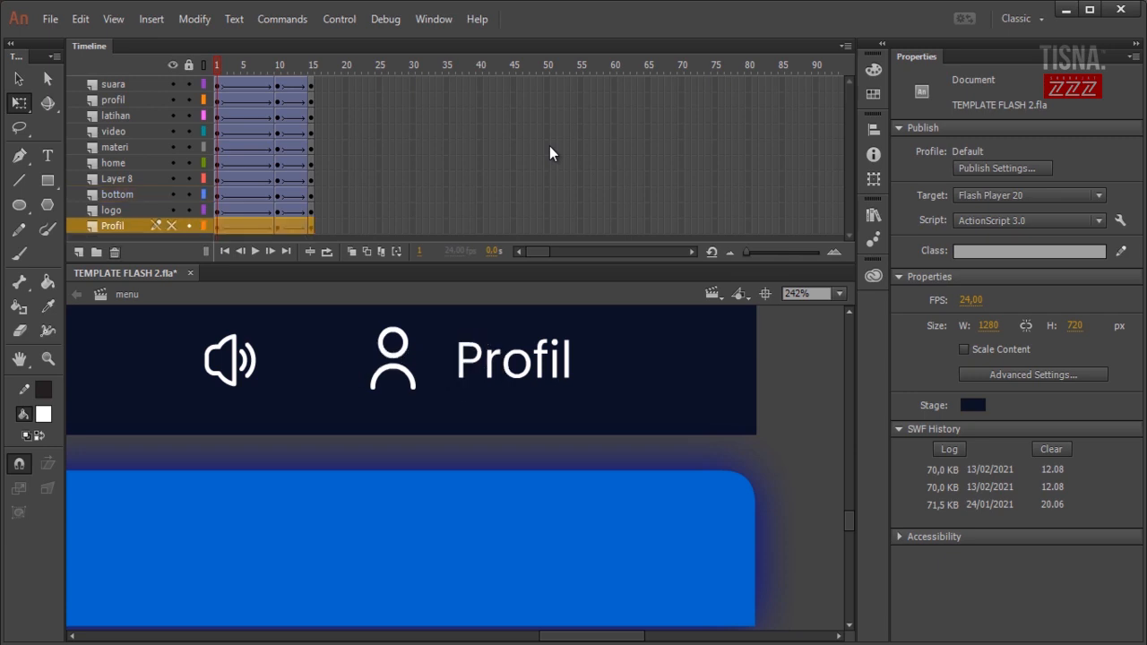
{"action": "left_click", "coordinate": [114, 252]}
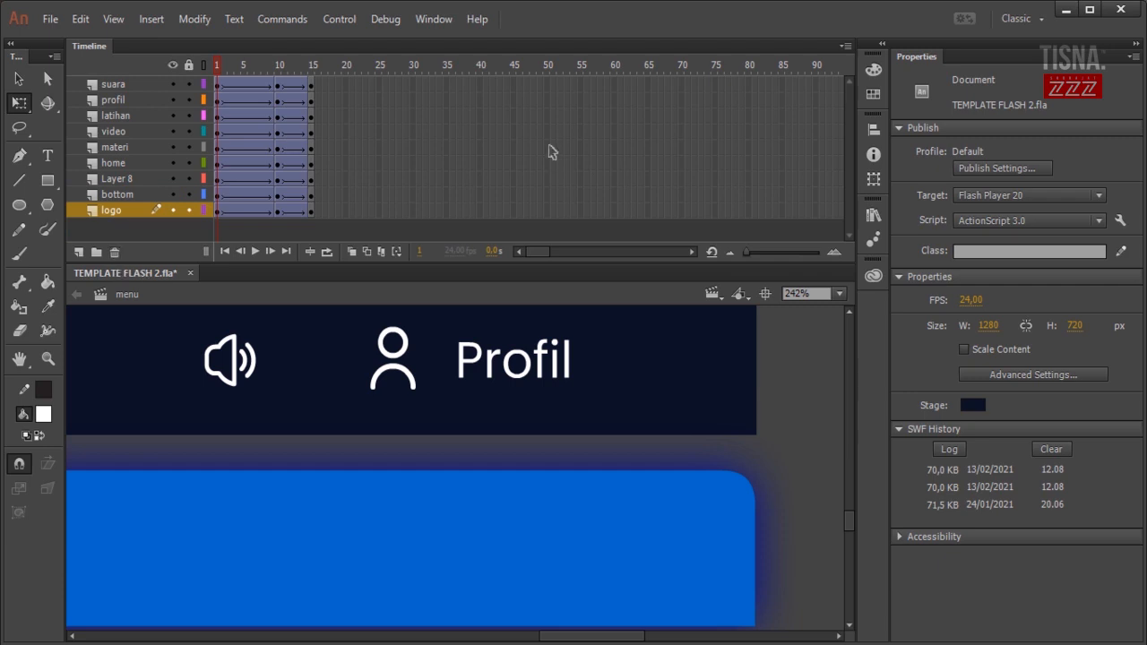
{"action": "key", "text": "ctrl+minus"}
{"action": "key", "text": "ctrl+minus"}
{"action": "key", "text": "ctrl+minus"}
{"action": "key", "text": "ctrl+minus"}
{"action": "key", "text": "ctrl+minus"}
{"action": "key", "text": "ctrl+minus"}
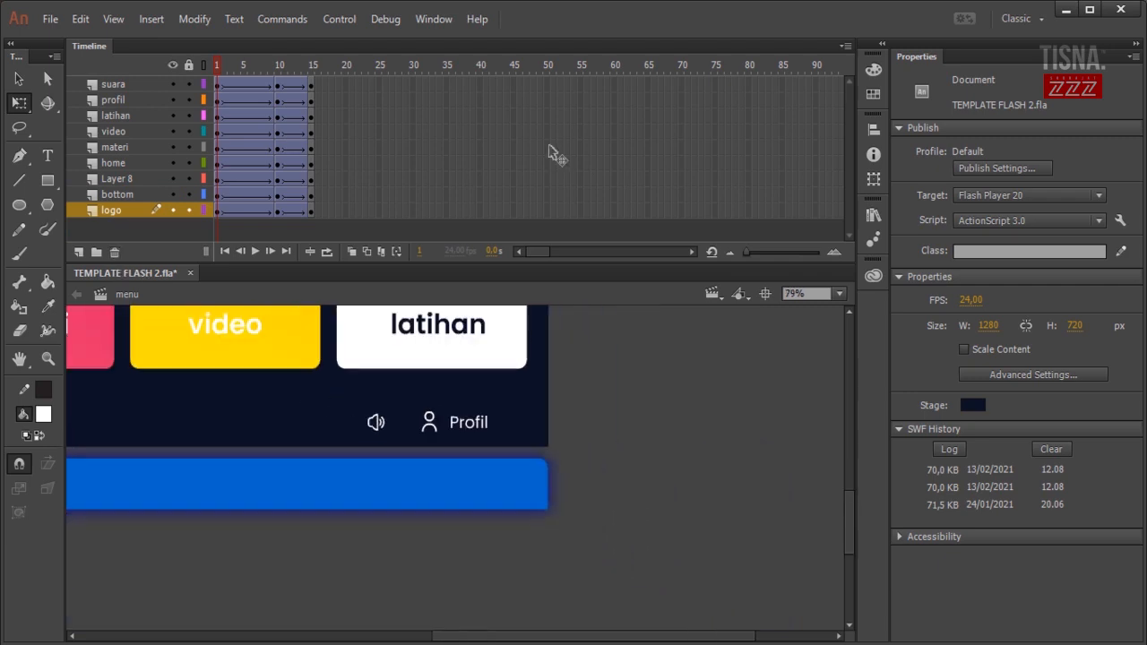
{"action": "key", "text": "ctrl+minus"}
{"action": "key", "text": "ctrl+minus"}
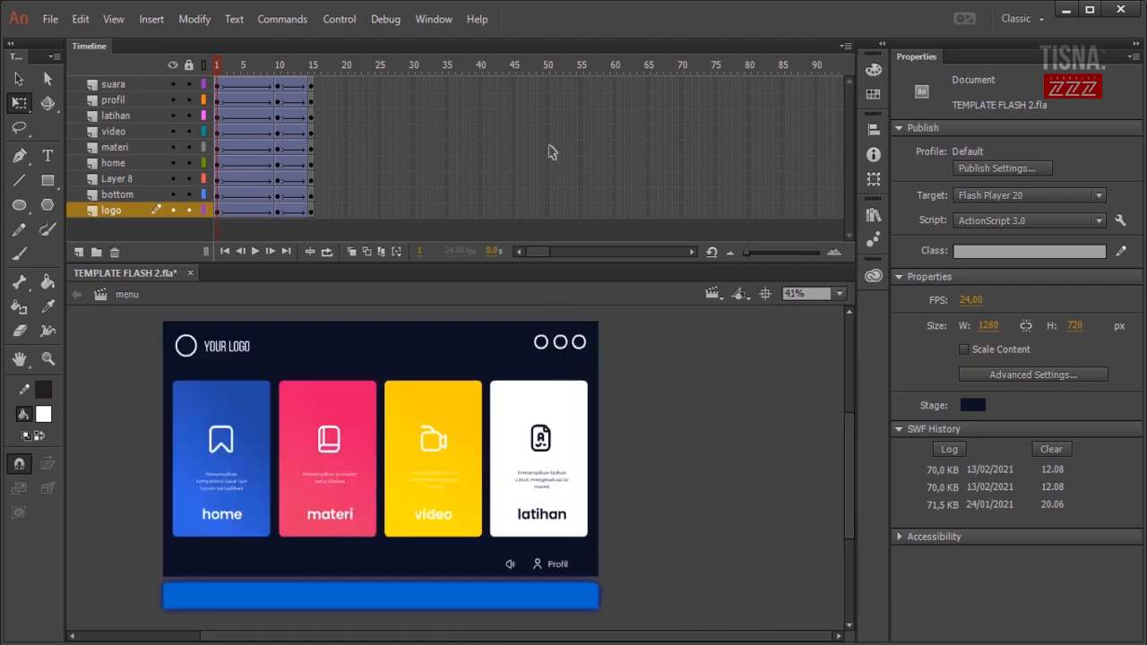
- Move the speaker and Profil footer buttons right, off the stage edge
{"action": "left_click", "coordinate": [555, 564]}
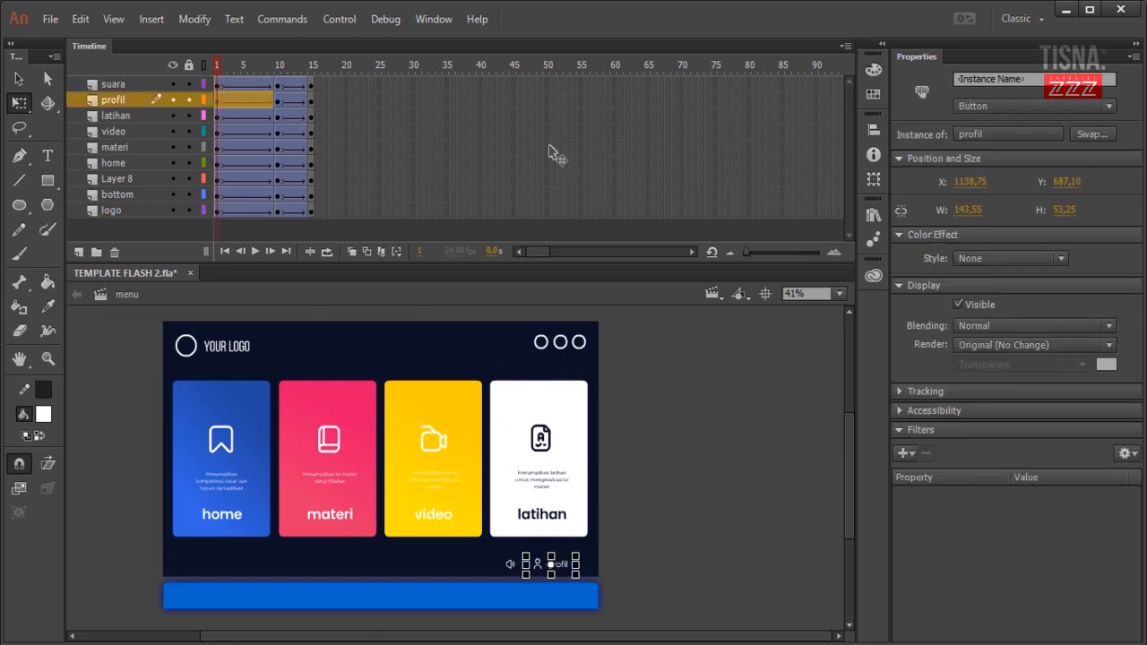
{"action": "key", "text": "ctrl+equal"}
{"action": "key", "text": "ctrl+equal"}
{"action": "key", "text": "ctrl+equal"}
{"action": "key", "text": "ctrl+equal"}
{"action": "left_click", "coordinate": [503, 556], "text": "shift"}
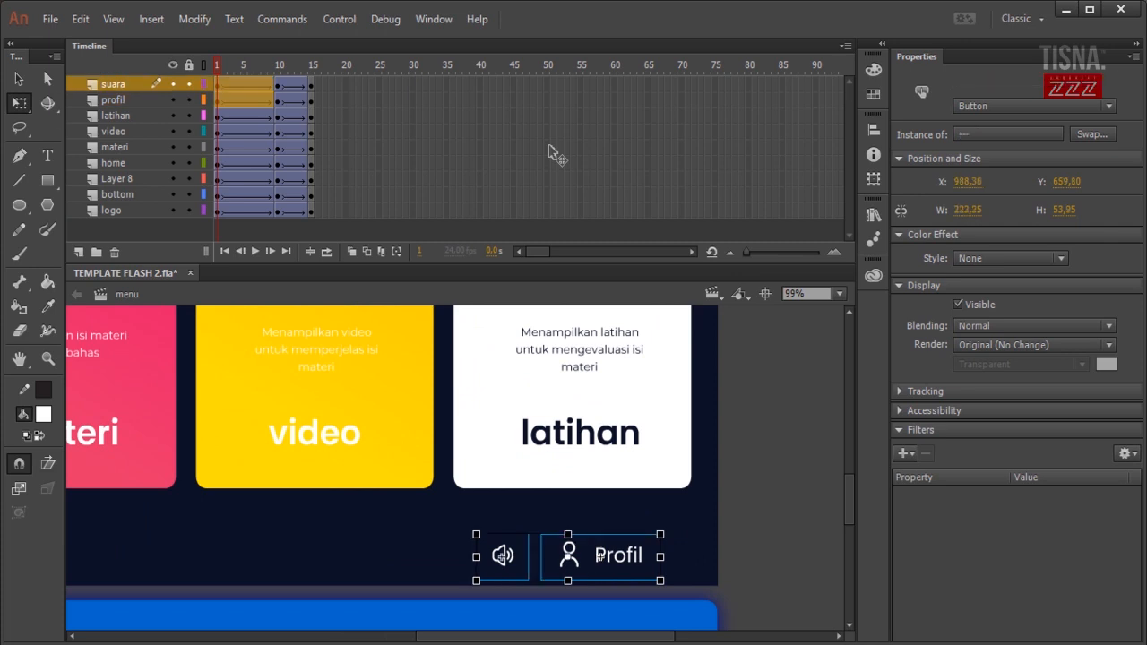
{"action": "left_click_drag", "start_coordinate": [597, 556], "coordinate": [747, 556]}
{"action": "key", "text": "shift+Right"}
{"action": "key", "text": "shift+Right"}
{"action": "key", "text": "shift+Right"}
{"action": "key", "text": "shift+Right"}
{"action": "key", "text": "shift+Right"}
{"action": "key", "text": "shift+Right"}
{"action": "key", "text": "shift+Right"}
{"action": "key", "text": "shift+Right"}
{"action": "key", "text": "shift+Right"}
{"action": "key", "text": "shift+Right"}
{"action": "key", "text": "shift+Right"}
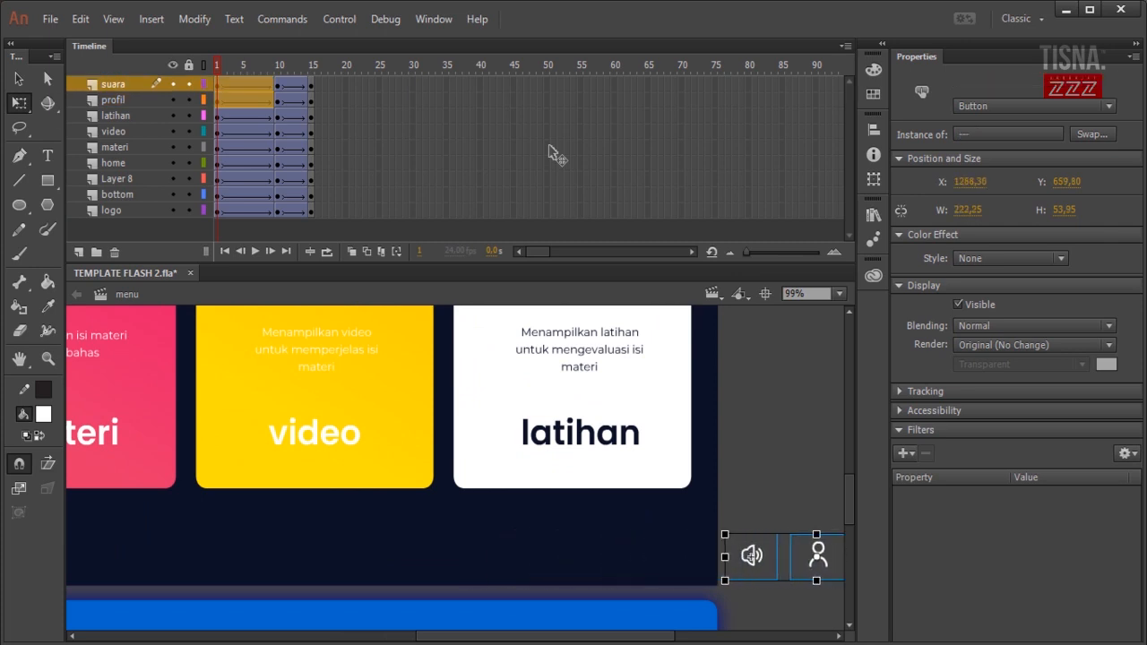
{"action": "key", "text": "ctrl+minus"}
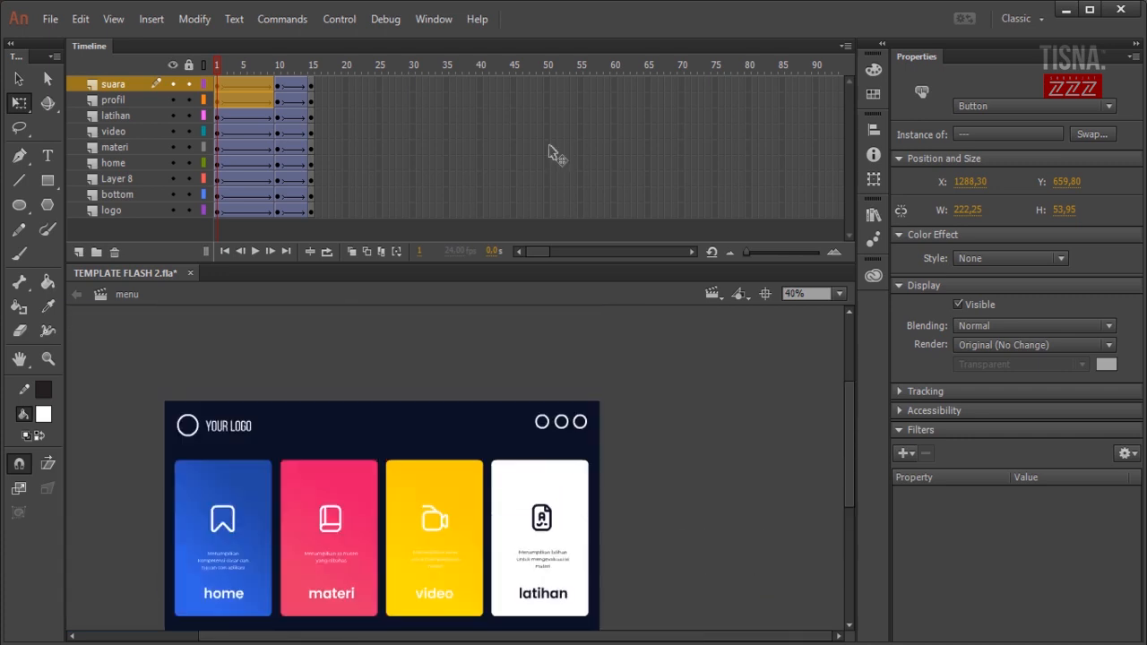
- Move the logo off the left edge of the stage to X -145.30
{"action": "key", "text": "Tab"}
{"action": "scroll", "coordinate": [550, 153], "scroll_direction": "down", "scroll_amount": 3}
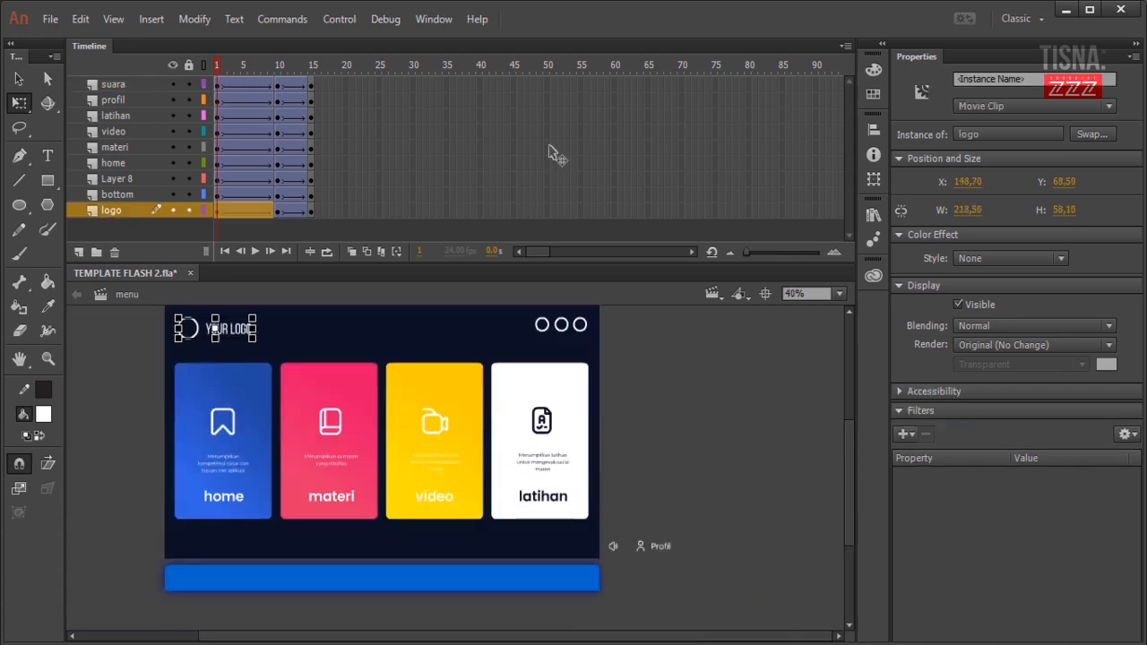
{"action": "key", "text": "shift+Left"}
{"action": "key", "text": "shift+Left"}
{"action": "key", "text": "shift+Left"}
{"action": "key", "text": "shift+Left"}
{"action": "key", "text": "shift+Left"}
{"action": "key", "text": "shift+Left"}
{"action": "key", "text": "shift+Left"}
{"action": "key", "text": "shift+Left"}
{"action": "key", "text": "shift+Left"}
{"action": "key", "text": "shift+Left"}
{"action": "key", "text": "shift+Left"}
{"action": "key", "text": "shift+Left"}
{"action": "key", "text": "shift+Left"}
{"action": "key", "text": "shift+Left"}
{"action": "key", "text": "shift+Left"}
{"action": "key", "text": "shift+Left"}
{"action": "key", "text": "shift+Left"}
{"action": "key", "text": "shift+Left"}
{"action": "key", "text": "shift+Left"}
{"action": "key", "text": "shift+Left"}
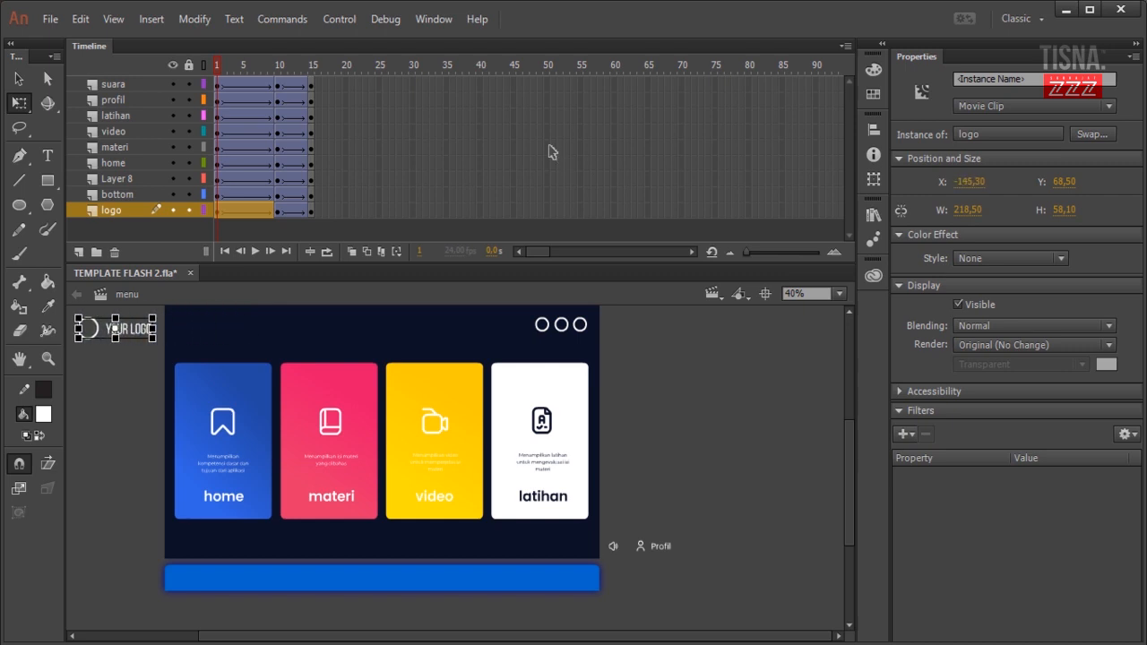
{"action": "key", "text": "ctrl+shift+a"}
- Move the three header circles above the stage to Y -40.05
{"action": "left_click", "coordinate": [549, 324]}
{"action": "key", "text": "shift+Up"}
{"action": "key", "text": "shift+Up"}
{"action": "key", "text": "shift+Up"}
{"action": "key", "text": "shift+Up"}
{"action": "key", "text": "shift+Up"}
{"action": "key", "text": "shift+Up"}
{"action": "key", "text": "shift+Up"}
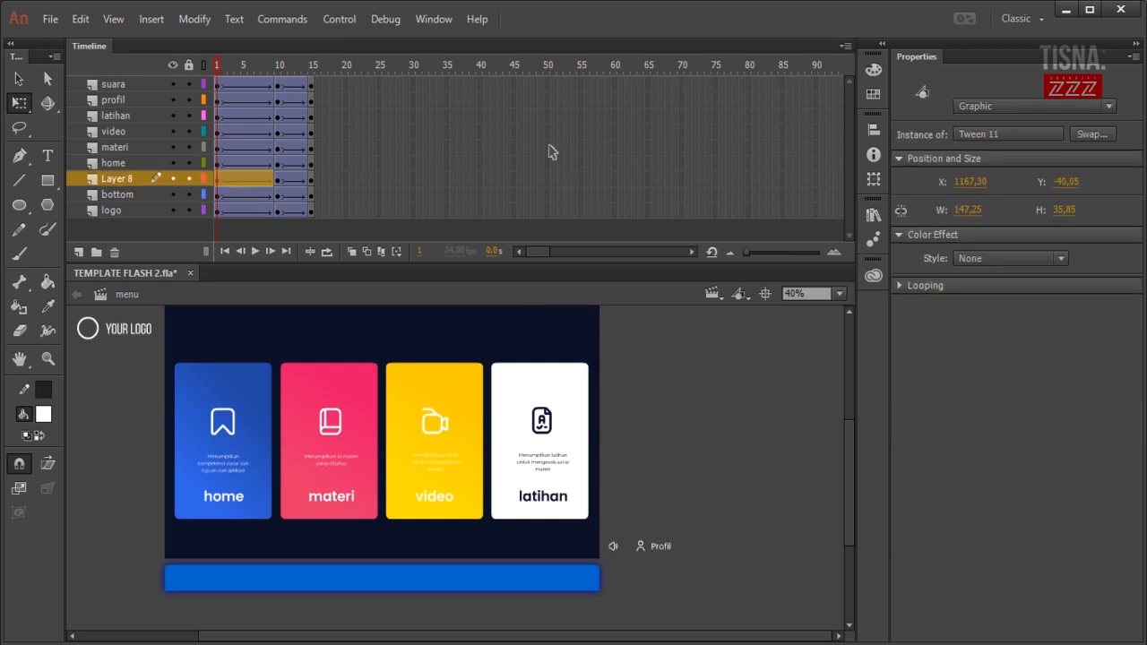
{"action": "left_click_drag", "start_coordinate": [848, 482], "coordinate": [848, 476]}
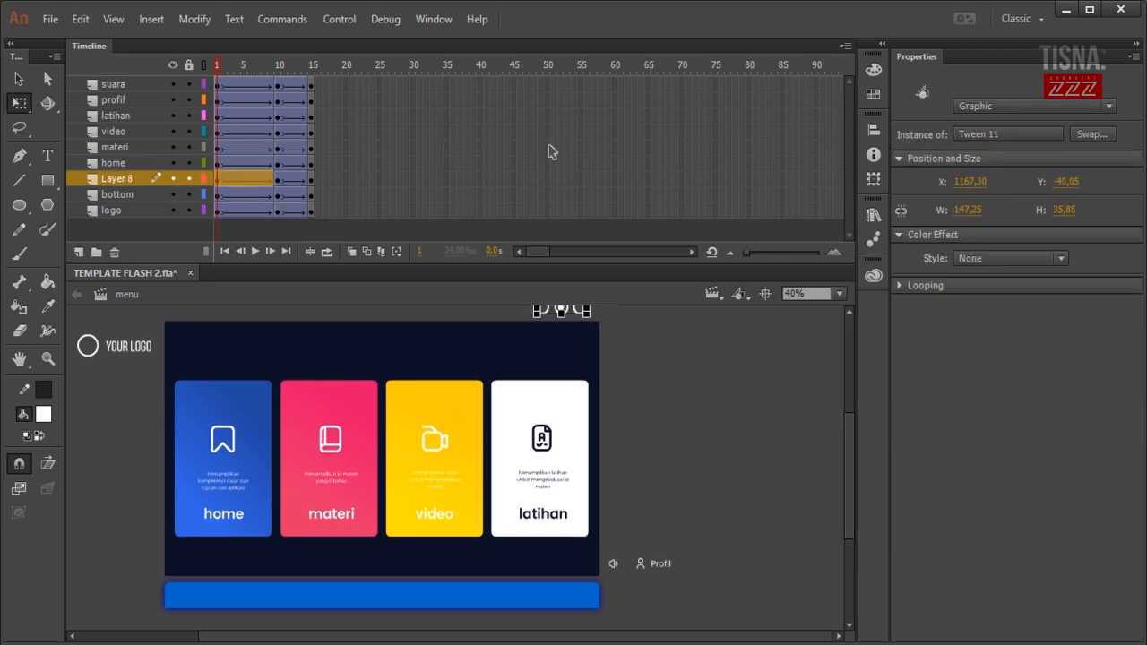
{"action": "key", "text": "ctrl+shift+a"}
- Scale the home, materi, video and latihan cards down about their centres
{"action": "left_click", "coordinate": [223, 457]}
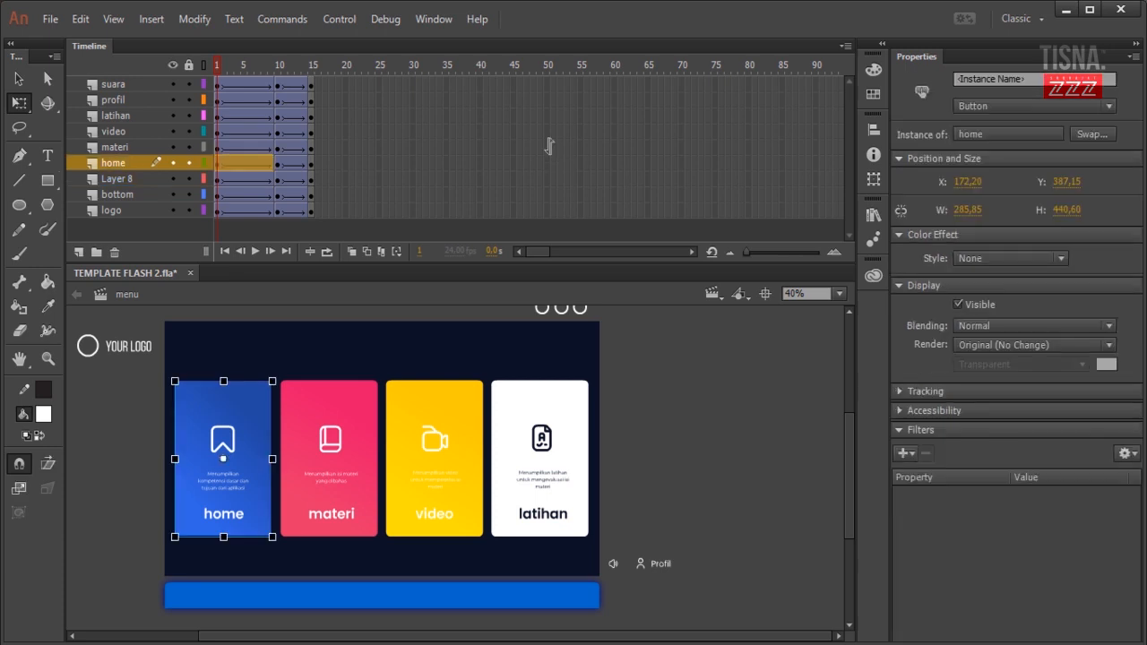
{"action": "left_click_drag", "start_coordinate": [272, 381], "coordinate": [234, 440]}
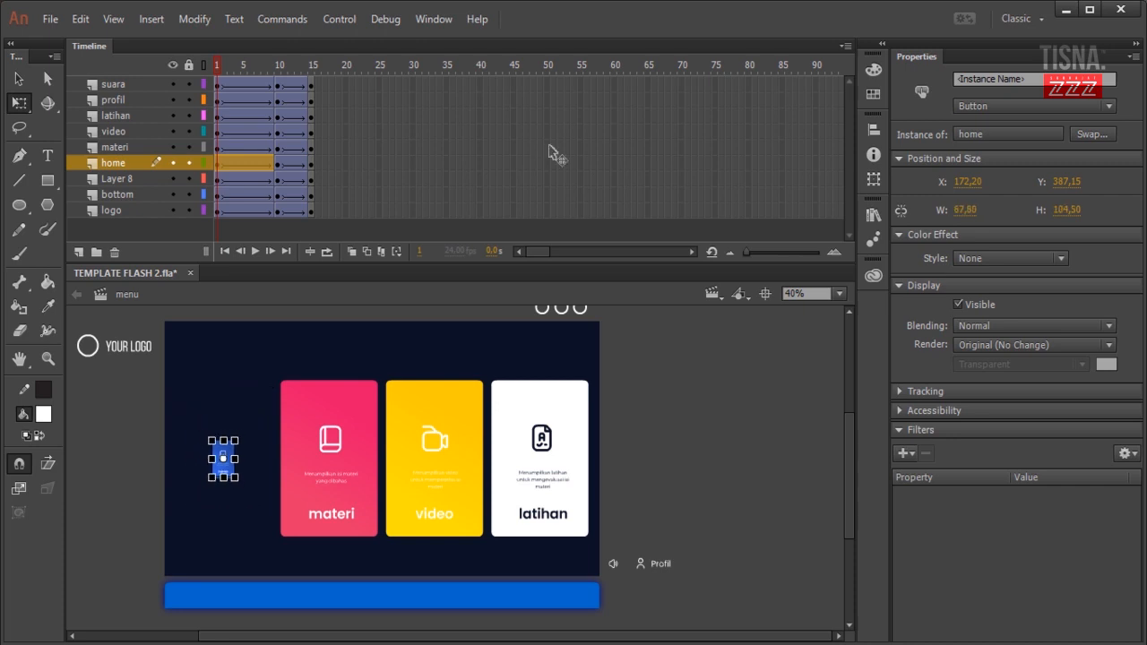
{"action": "left_click", "coordinate": [329, 458]}
{"action": "left_click_drag", "start_coordinate": [378, 381], "coordinate": [341, 439]}
{"action": "left_click", "coordinate": [433, 458]}
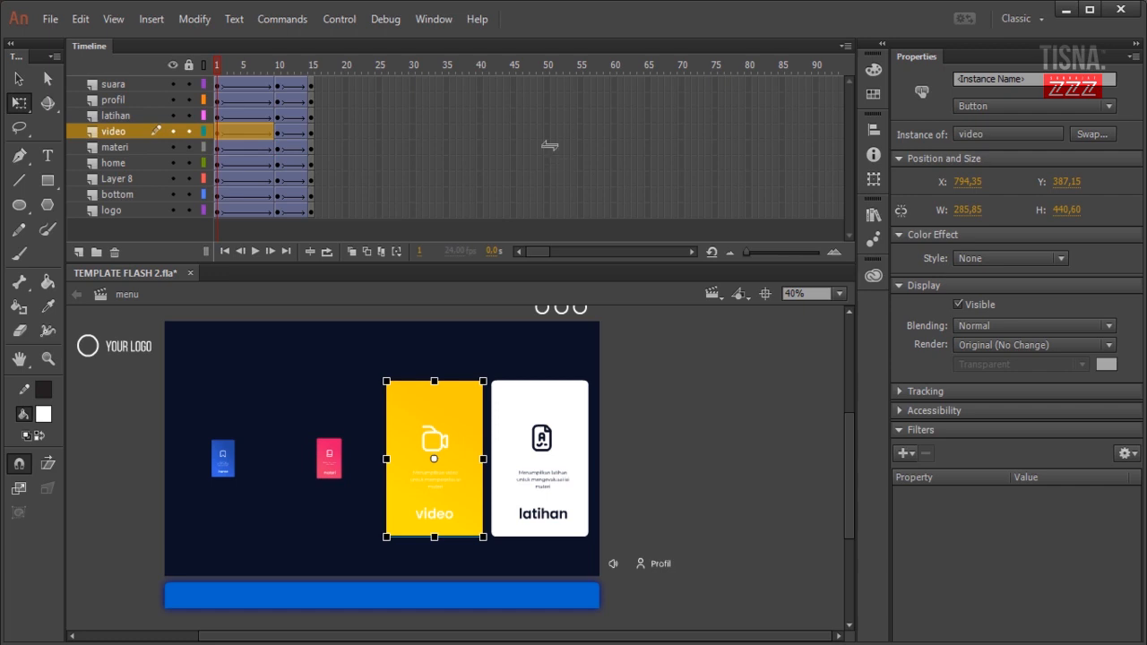
{"action": "left_click_drag", "start_coordinate": [483, 380], "coordinate": [450, 432]}
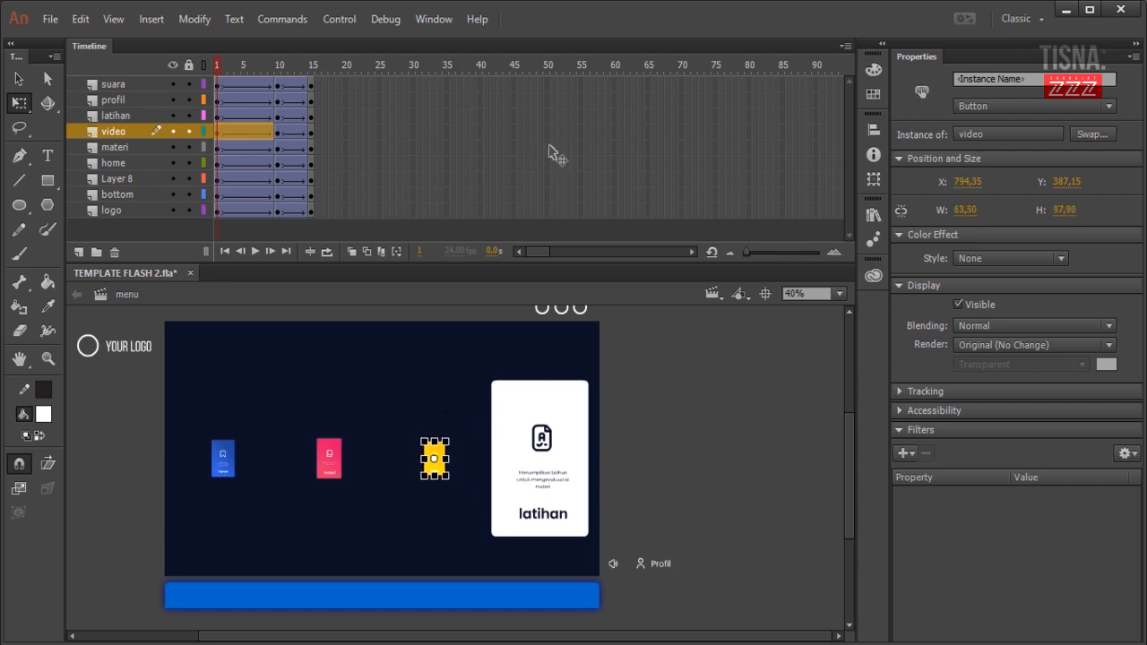
{"action": "left_click", "coordinate": [539, 448]}
{"action": "left_click_drag", "start_coordinate": [491, 381], "coordinate": [531, 445]}
- Fine-tune the latihan, materi and home card sizes to match, home ending at 58.00 × 89.40
{"action": "left_click_drag", "start_coordinate": [549, 145], "coordinate": [549, 146]}
{"action": "left_click", "coordinate": [551, 150]}
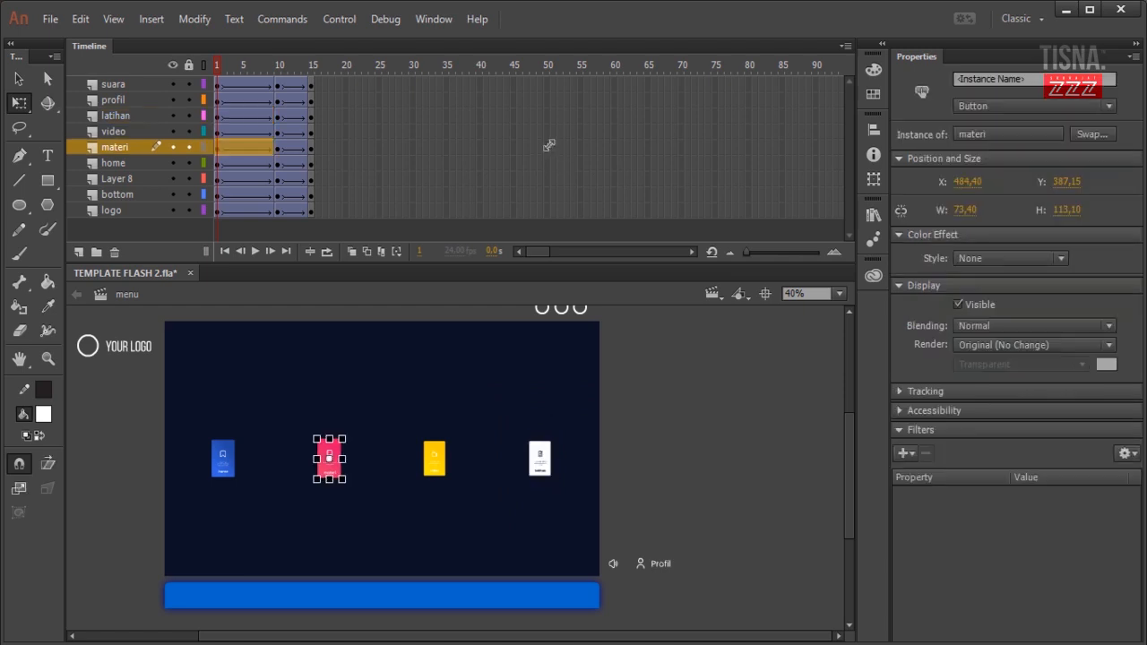
{"action": "left_click_drag", "start_coordinate": [342, 439], "coordinate": [339, 442]}
{"action": "left_click", "coordinate": [223, 458]}
{"action": "left_click_drag", "start_coordinate": [235, 440], "coordinate": [233, 443]}
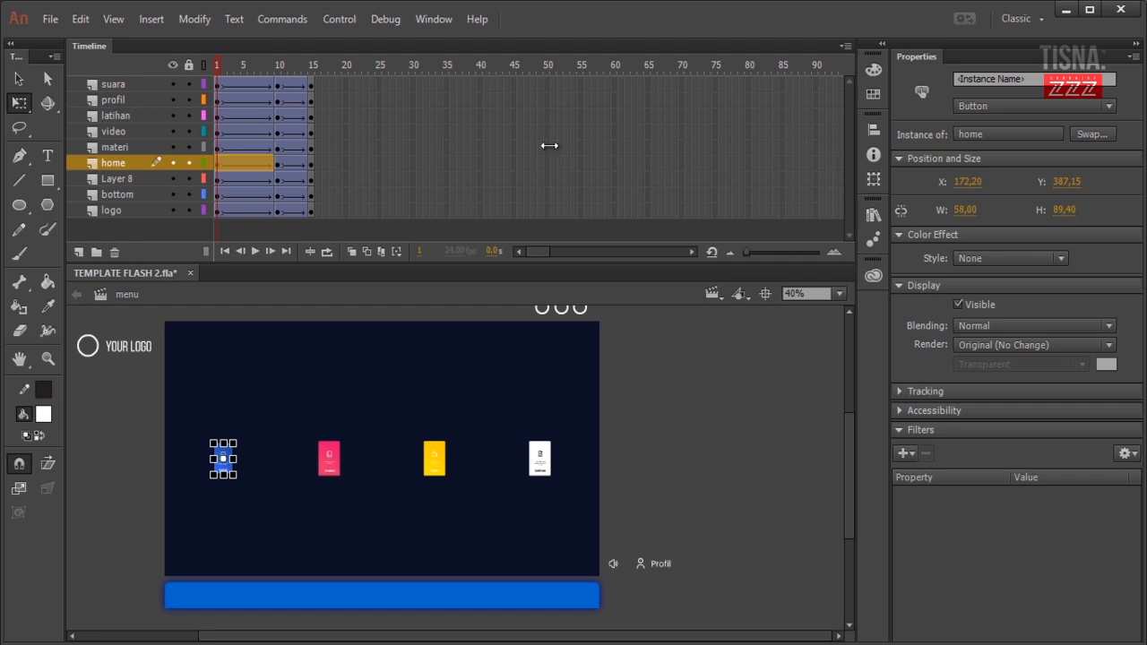
{"action": "left_click", "coordinate": [922, 285]}
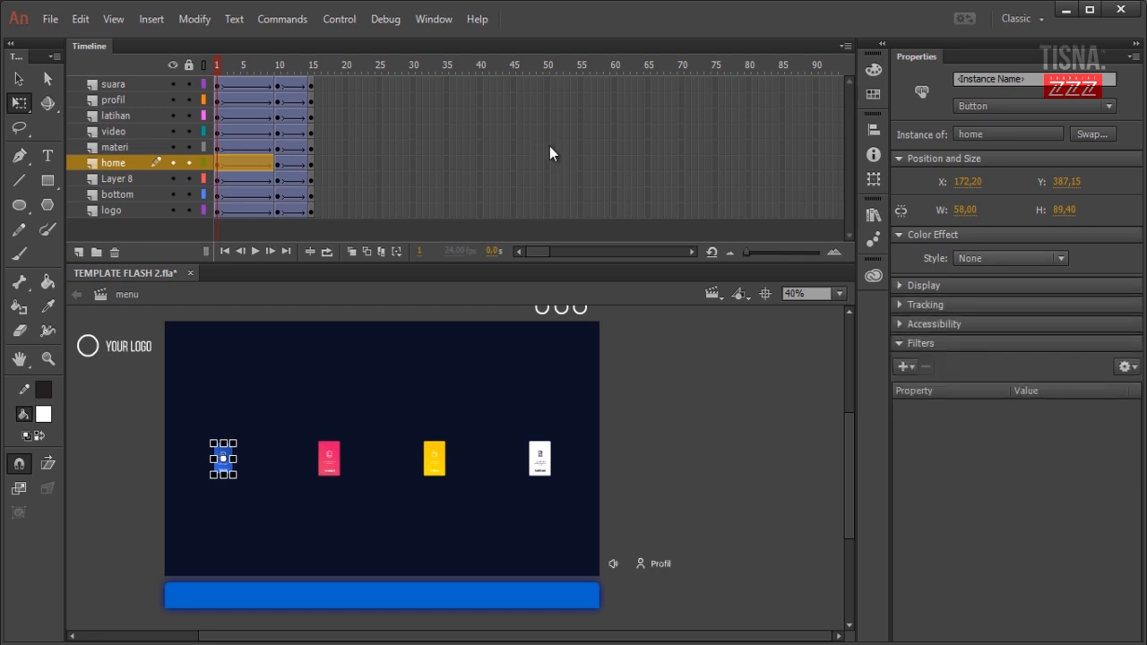
- Set the home and materi cards' Color Effect to Alpha 0%
{"action": "left_click", "coordinate": [1010, 258]}
{"action": "left_click", "coordinate": [976, 353]}
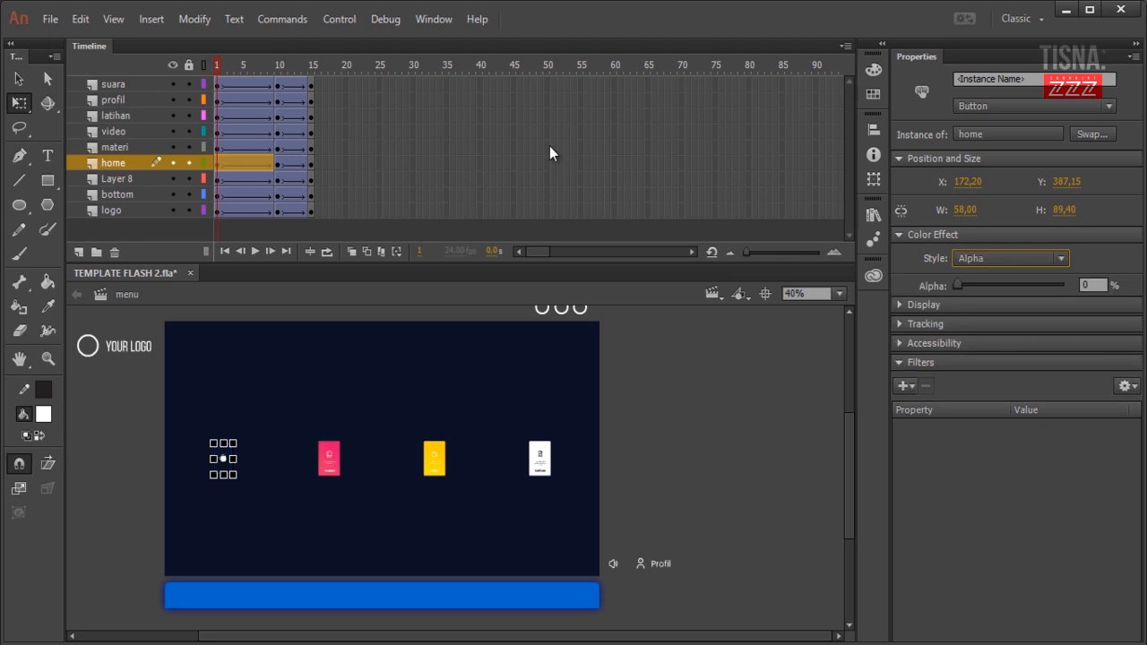
{"action": "mouse_move", "coordinate": [958, 285]}
{"action": "left_mouse_down"}
{"action": "mouse_move", "coordinate": [1064, 285]}
{"action": "mouse_move", "coordinate": [957, 285]}
{"action": "left_mouse_up"}
{"action": "left_click", "coordinate": [329, 457]}
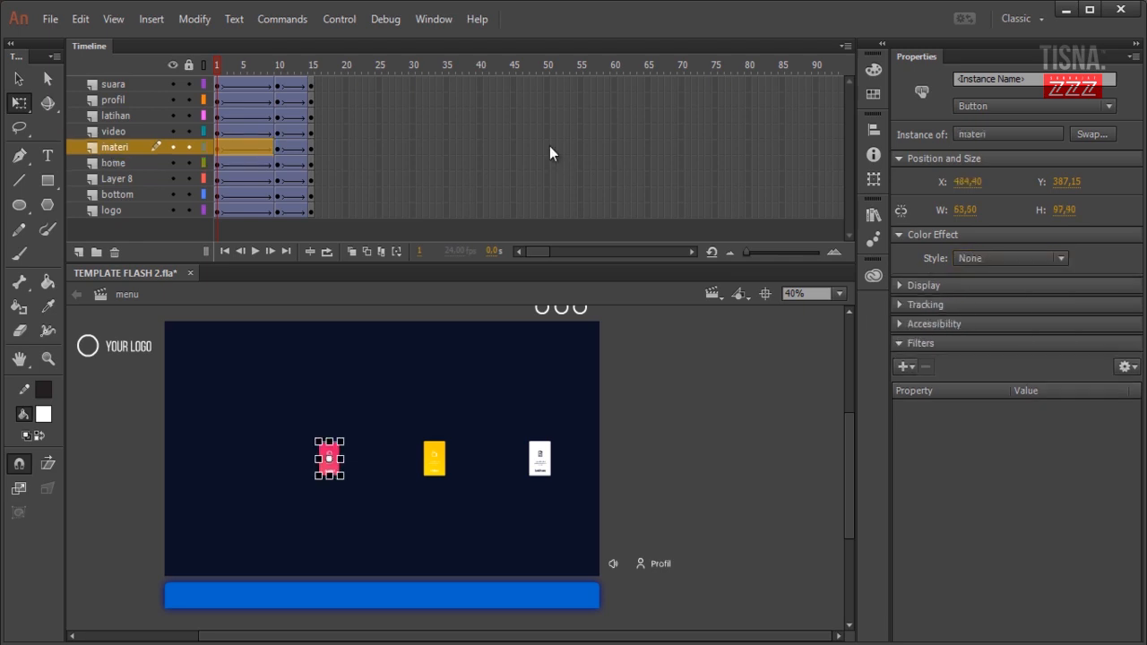
{"action": "left_click", "coordinate": [1009, 258]}
{"action": "left_click", "coordinate": [976, 353]}
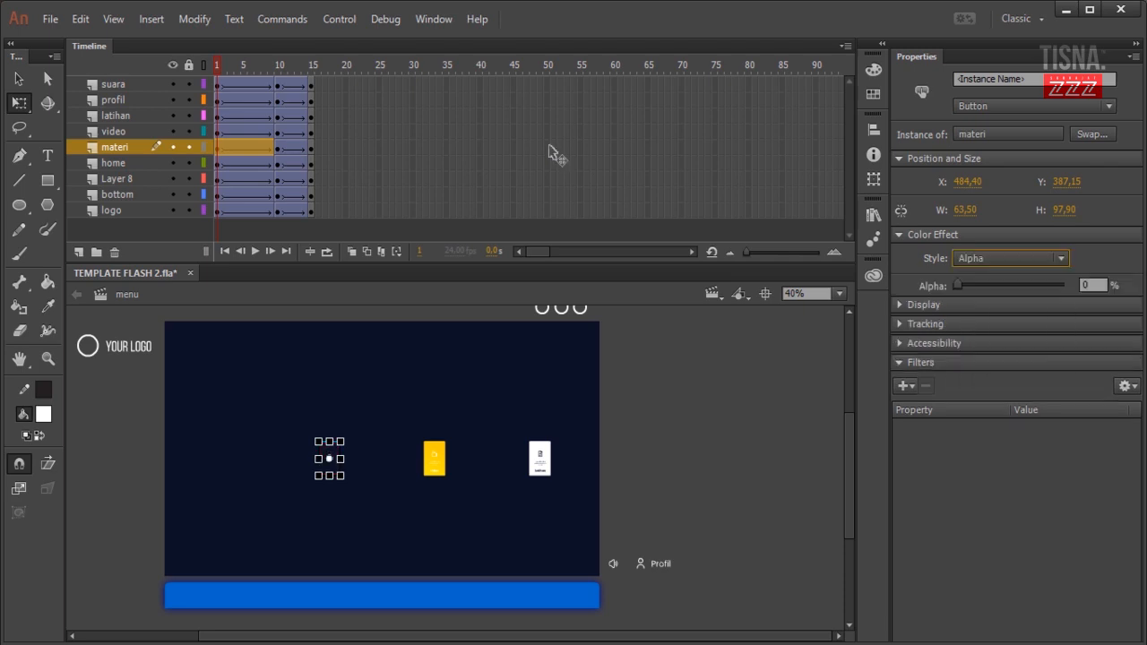
- Set the video and latihan cards to Alpha 0% and play the timeline
{"action": "left_click", "coordinate": [433, 459]}
{"action": "left_click", "coordinate": [1010, 258]}
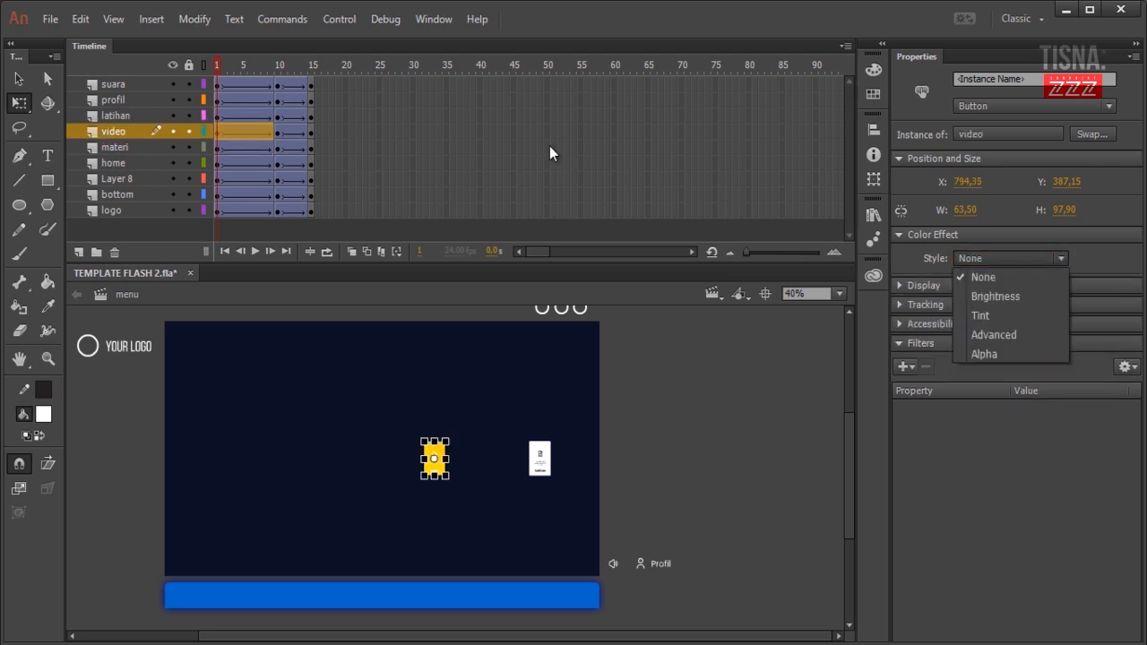
{"action": "left_click", "coordinate": [977, 353]}
{"action": "left_click", "coordinate": [539, 458]}
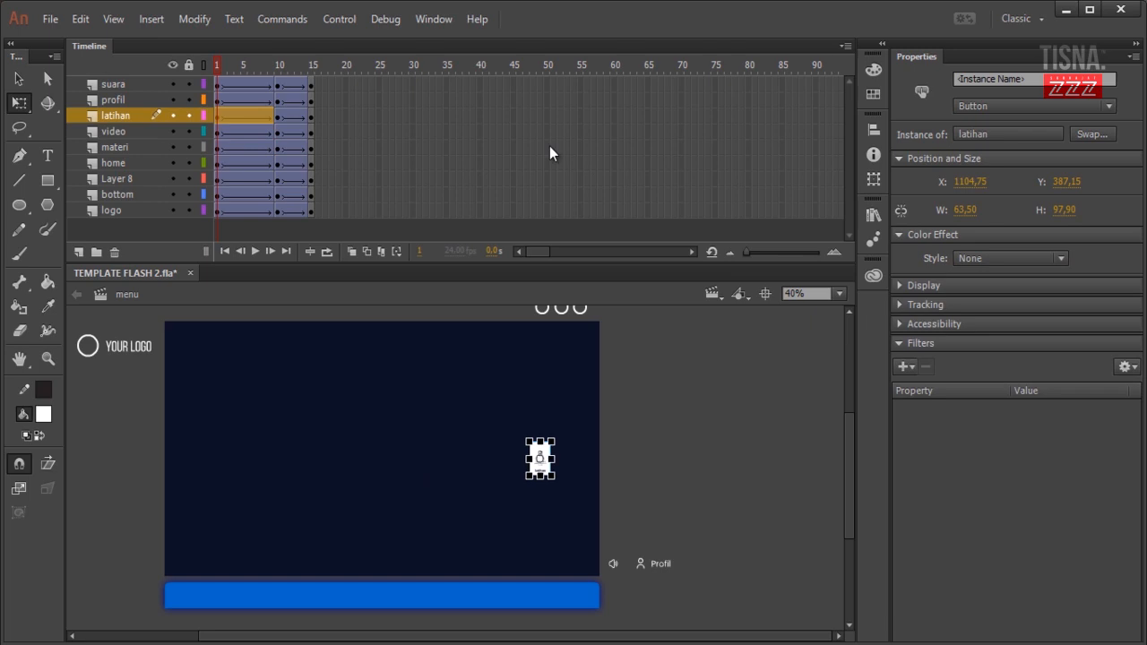
{"action": "left_click", "coordinate": [1010, 258]}
{"action": "left_click", "coordinate": [984, 353]}
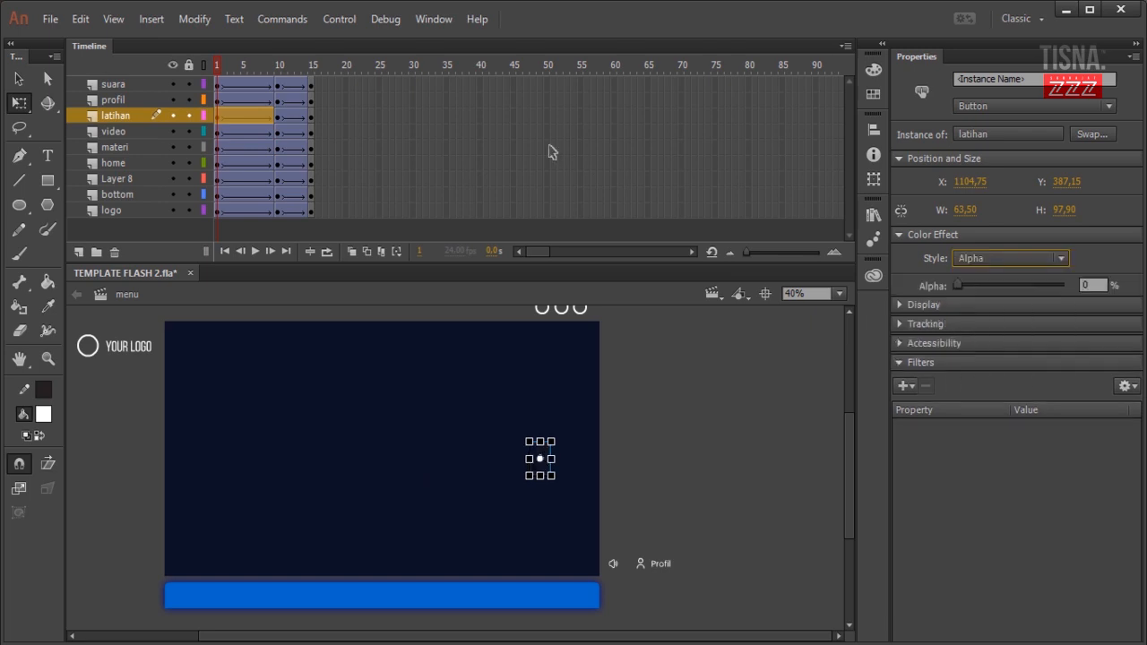
{"action": "key", "text": "Return"}
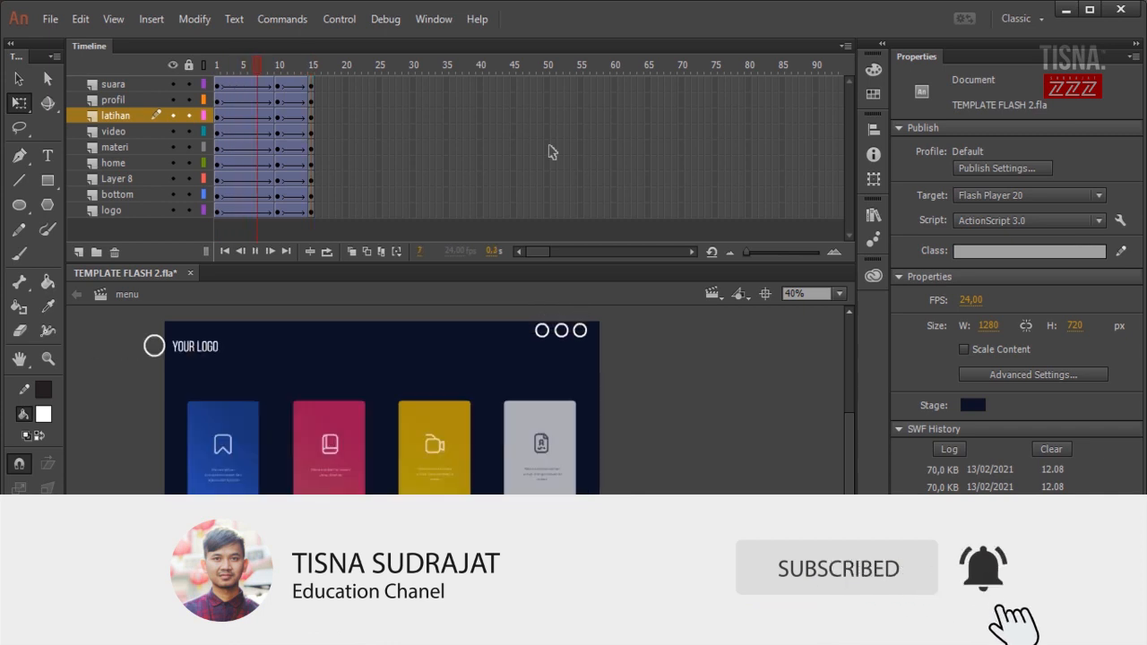
- Replay the menu animation and step the playhead back to frame 10
{"action": "key", "text": "Return"}
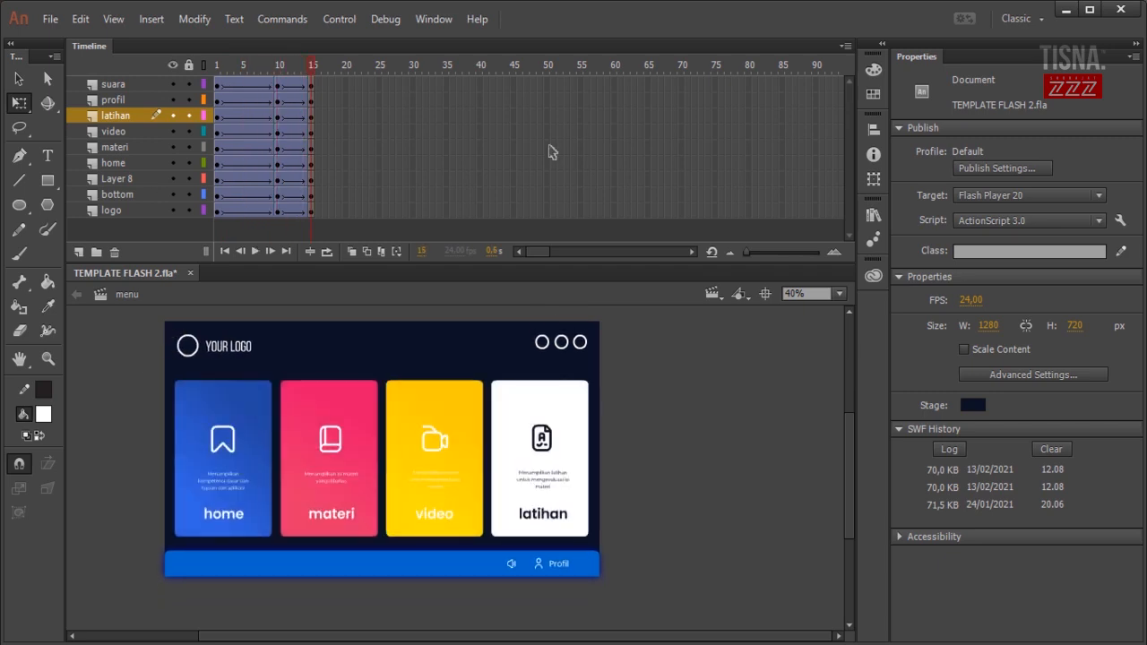
{"action": "key", "text": "comma"}
{"action": "key", "text": "comma"}
{"action": "key", "text": "comma"}
{"action": "key", "text": "comma"}
{"action": "key", "text": "comma"}
- Enlarge the home, materi, video and latihan cards slightly about their centres at frame 10
{"action": "left_click", "coordinate": [223, 439]}
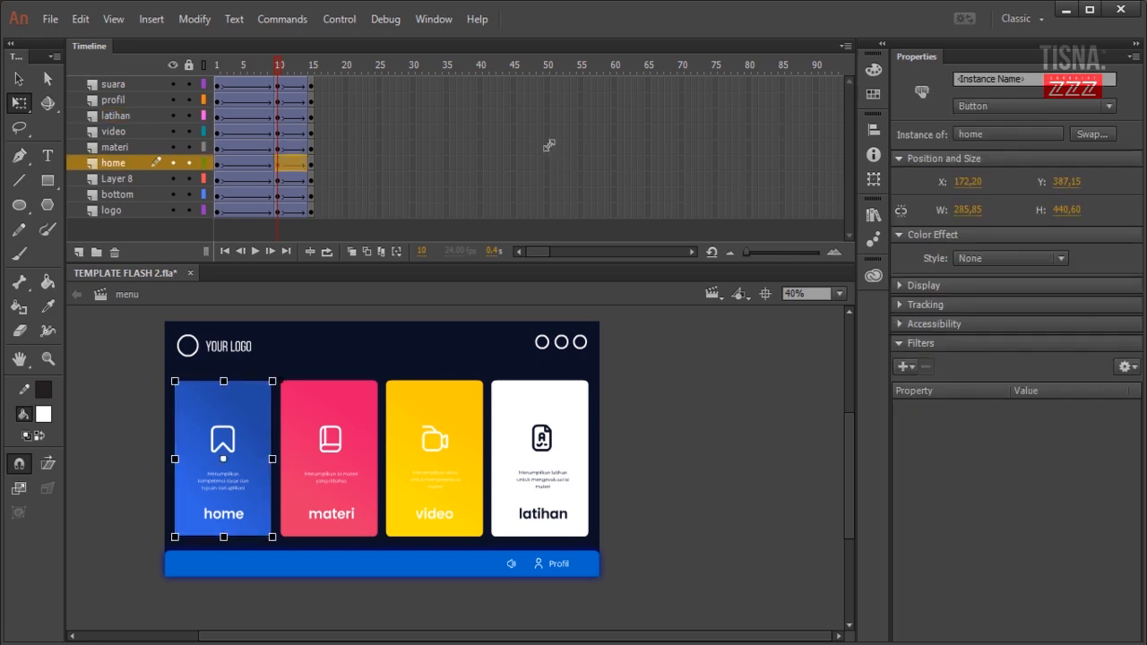
{"action": "left_click_drag", "start_coordinate": [273, 381], "coordinate": [278, 370]}
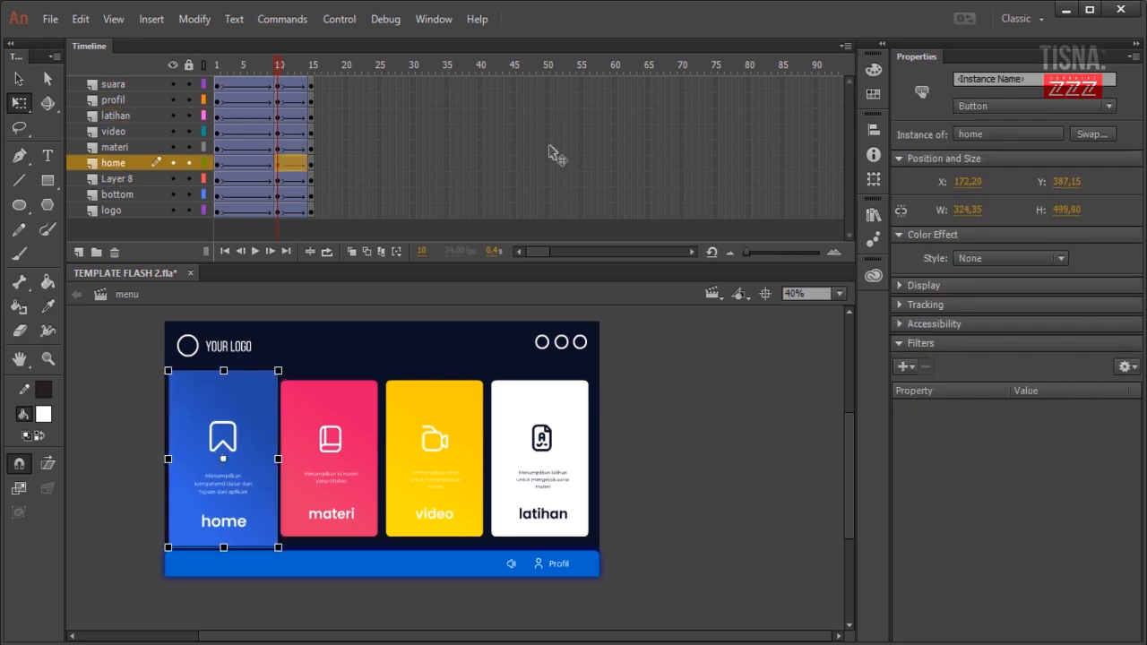
{"action": "left_click", "coordinate": [328, 439]}
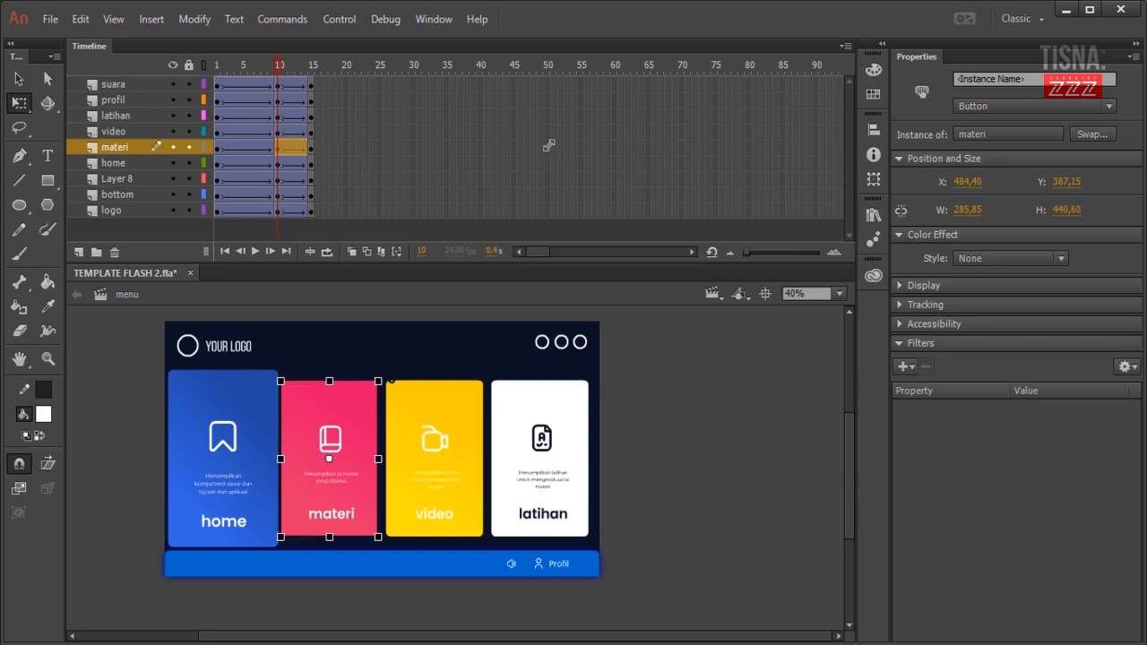
{"action": "left_click_drag", "start_coordinate": [378, 380], "coordinate": [385, 370]}
{"action": "left_click", "coordinate": [433, 439]}
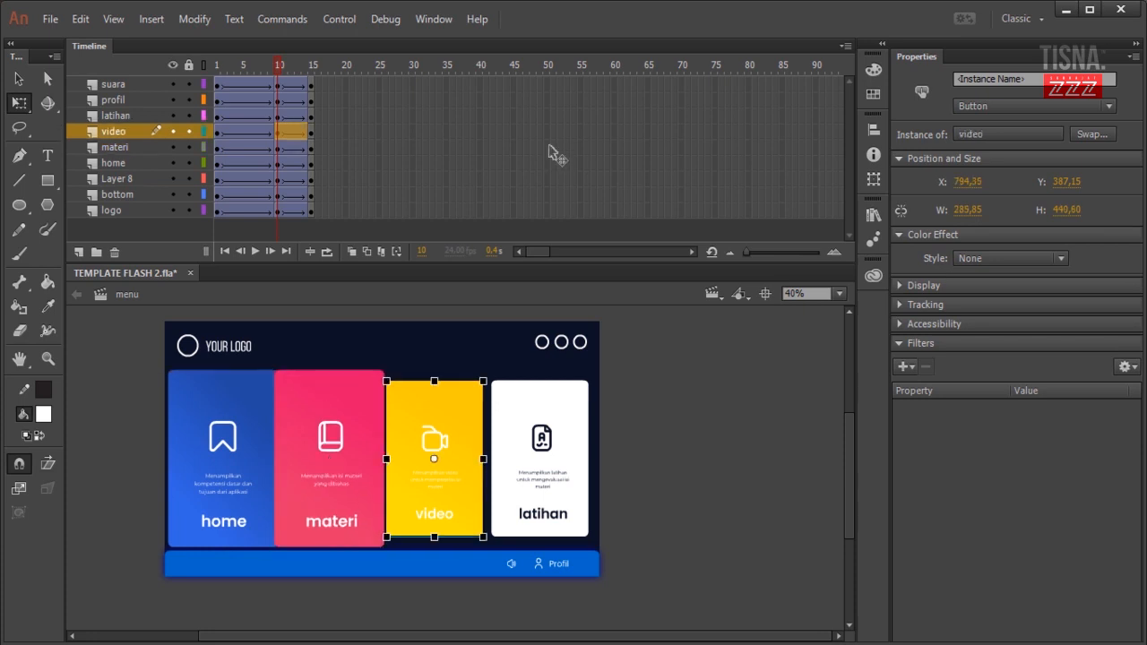
{"action": "left_click_drag", "start_coordinate": [483, 380], "coordinate": [489, 370]}
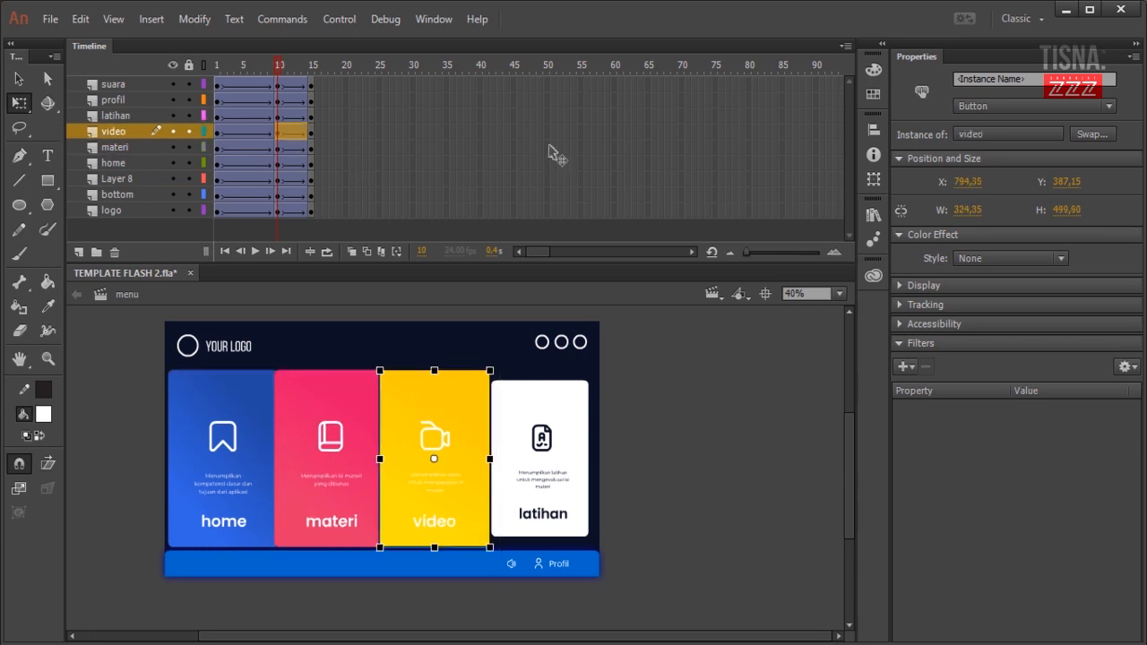
{"action": "left_click", "coordinate": [539, 457]}
{"action": "left_click_drag", "start_coordinate": [589, 380], "coordinate": [594, 370]}
{"action": "left_click", "coordinate": [663, 385]}
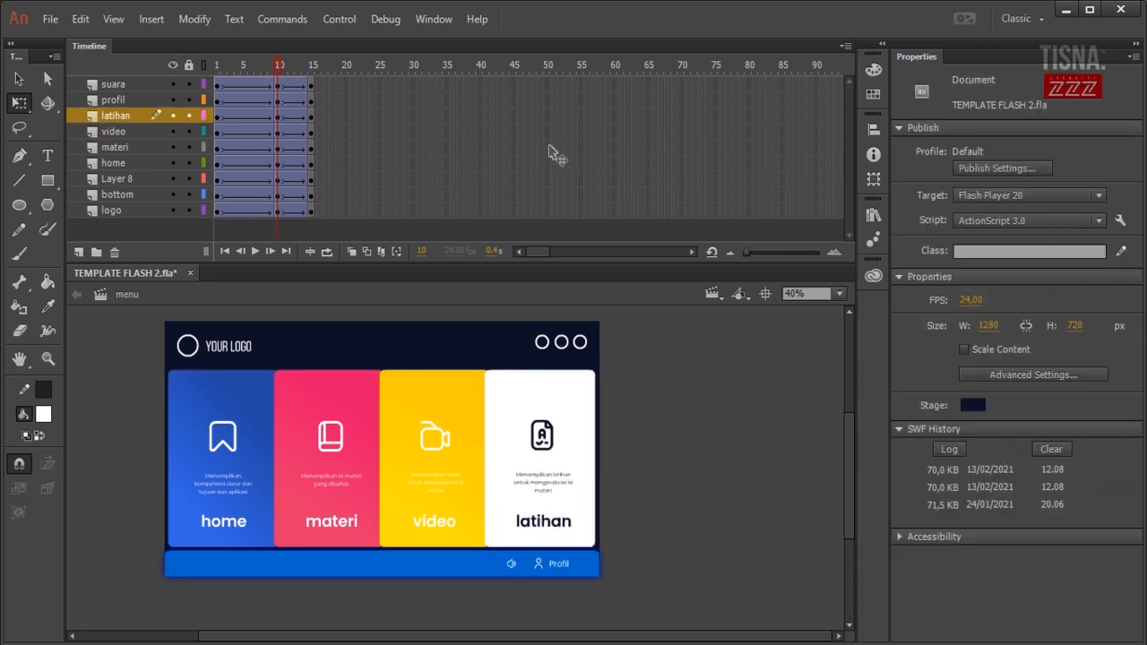
- Raise the footer bar, shift the Profil and speaker icons left, and lower the three top circles
{"action": "left_click", "coordinate": [448, 563]}
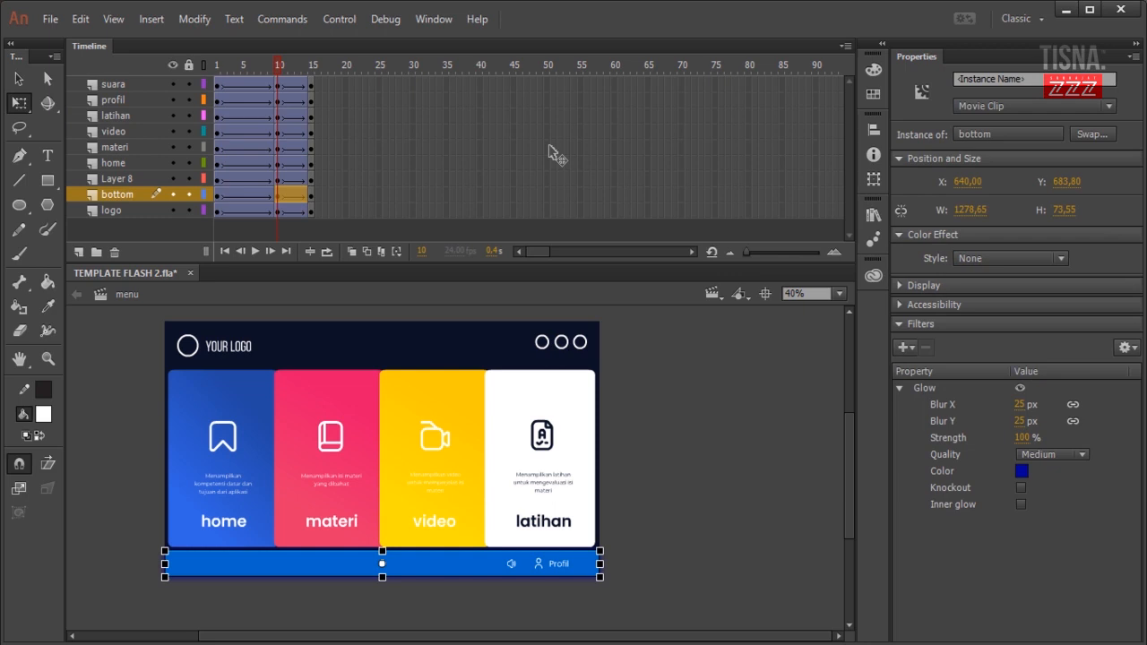
{"action": "key", "text": "Up"}
{"action": "key", "text": "Up"}
{"action": "key", "text": "Up"}
{"action": "key", "text": "Up"}
{"action": "key", "text": "Up"}
{"action": "key", "text": "Up"}
{"action": "key", "text": "Up"}
{"action": "key", "text": "Up"}
{"action": "key", "text": "Up"}
{"action": "key", "text": "Up"}
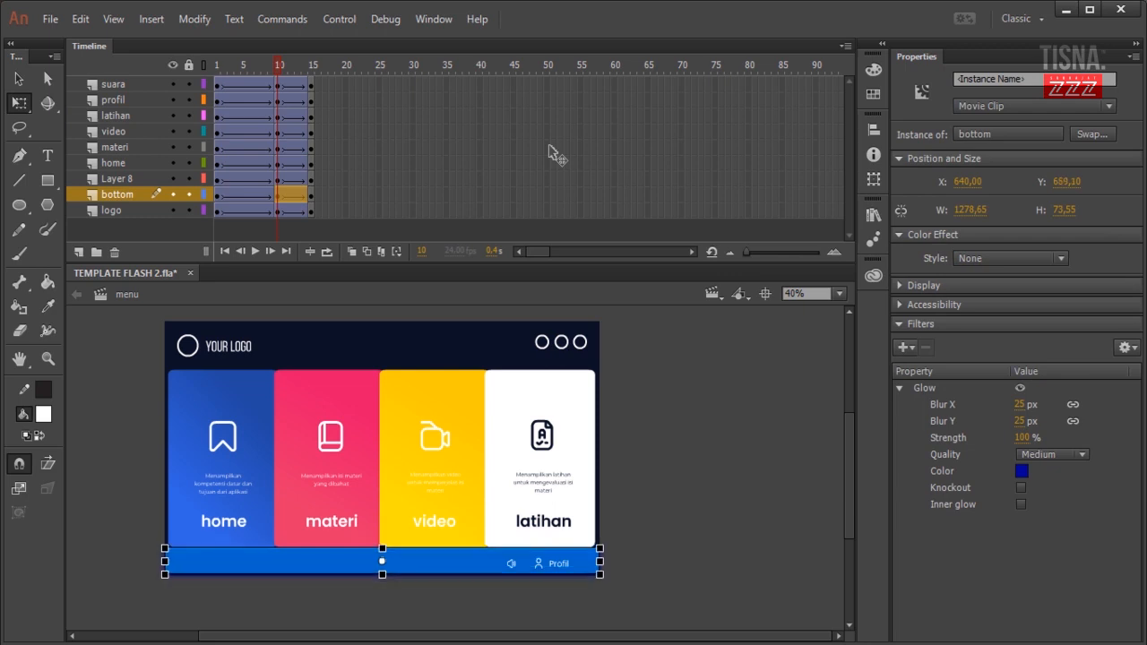
{"action": "key", "text": "Escape"}
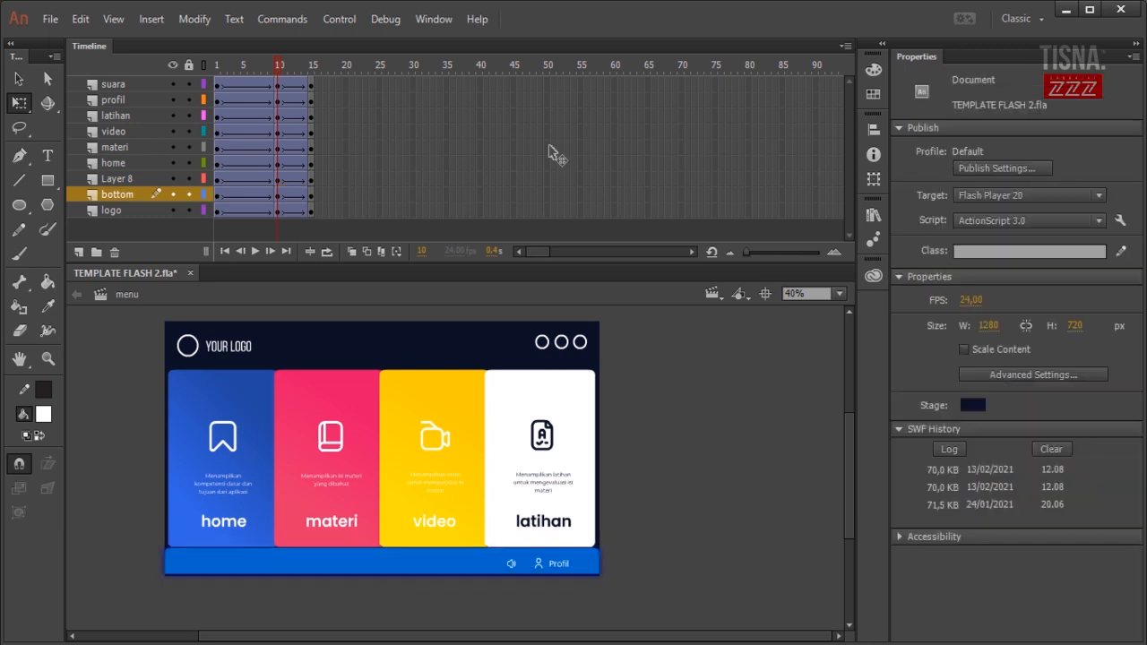
{"action": "key", "text": "ctrl+z"}
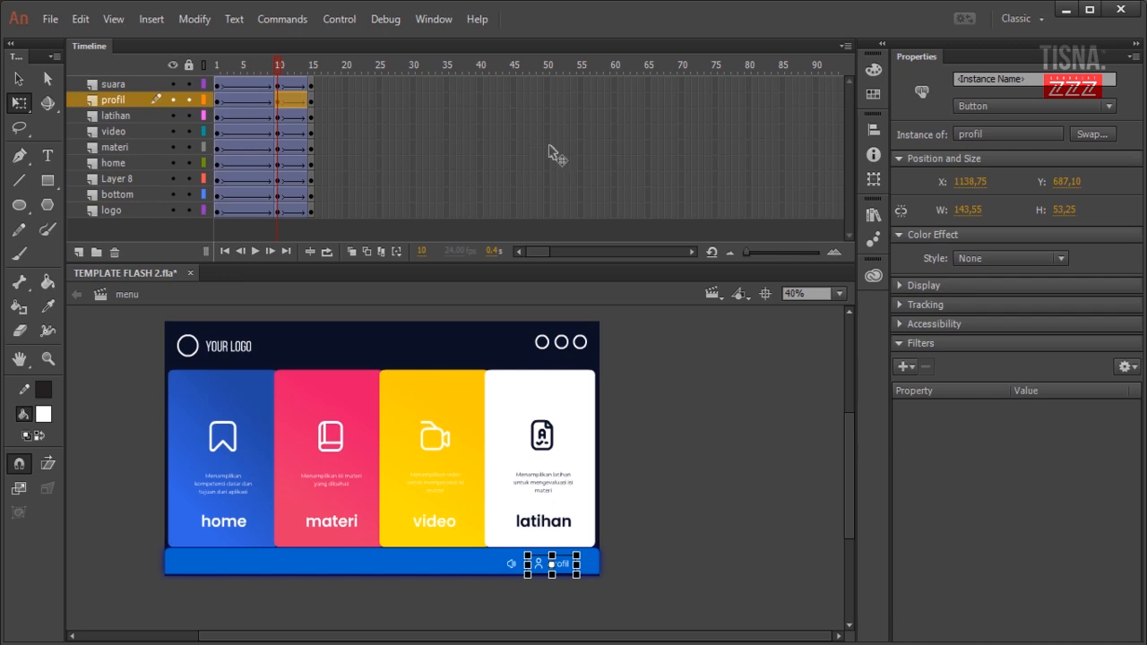
{"action": "key", "text": "ctrl+z"}
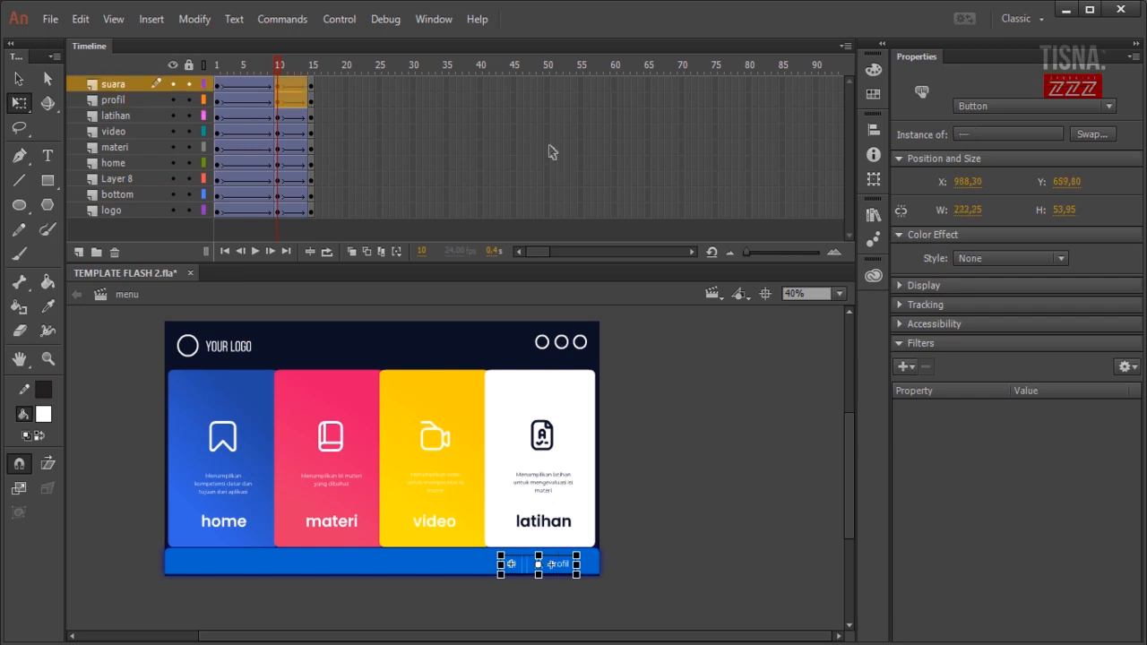
{"action": "key", "text": "shift+Left"}
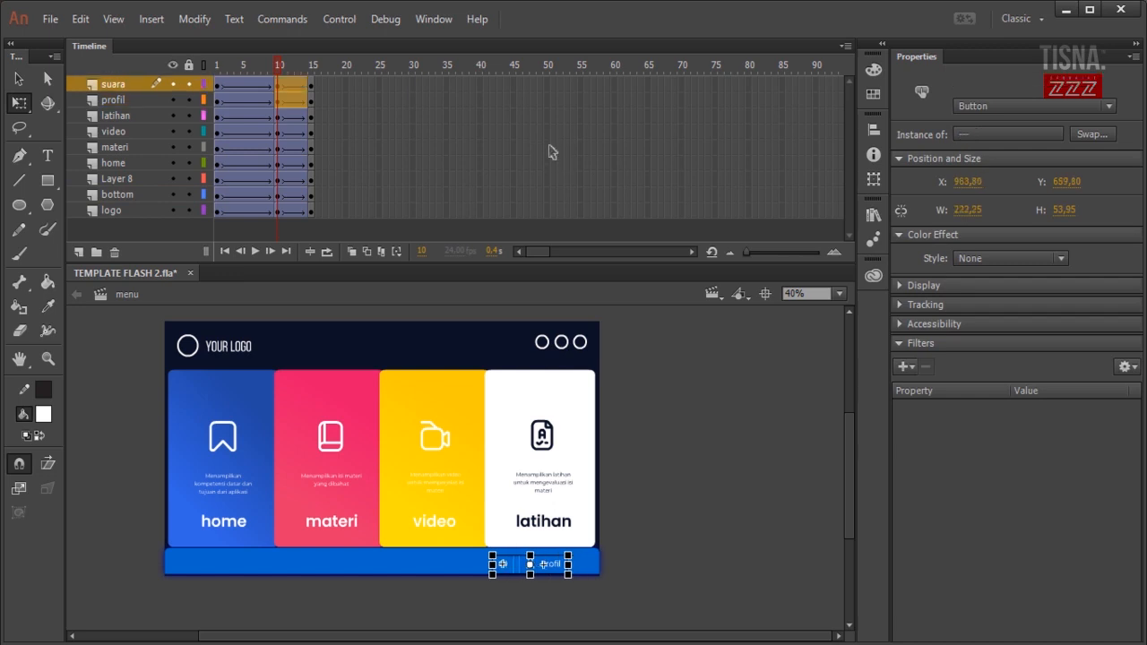
{"action": "key", "text": "ctrl+z"}
{"action": "key", "text": "ctrl+z"}
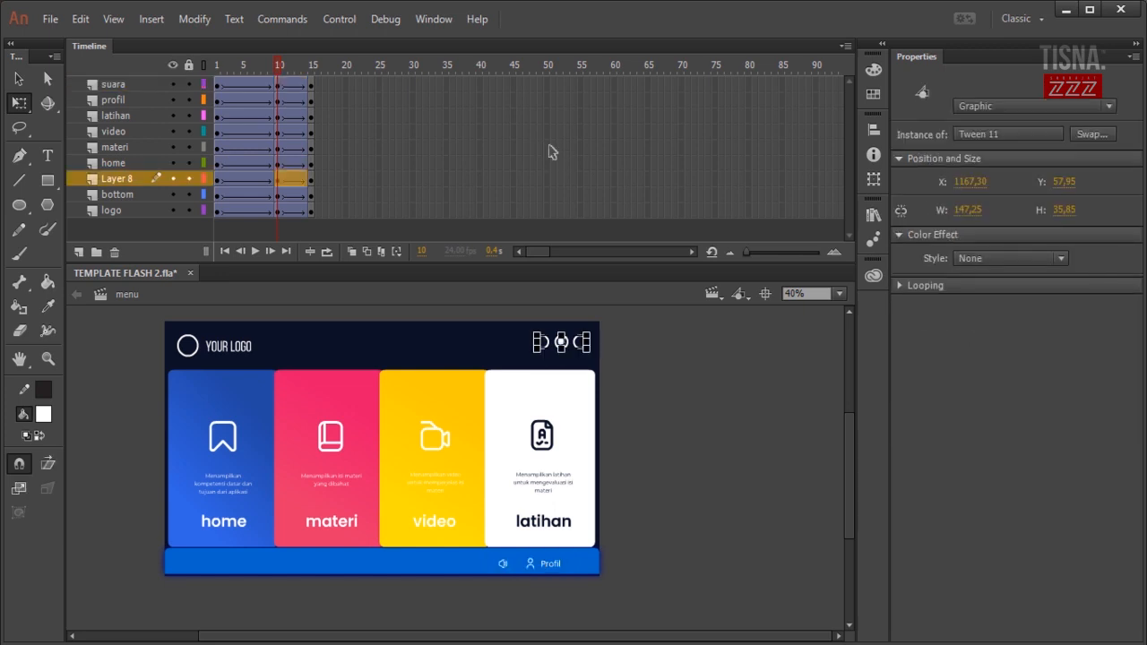
{"action": "key", "text": "shift+Down"}
- Adjust the logo's frame-10 keyframe and step through the frames to preview its tween through frame 15
{"action": "key", "text": "Tab"}
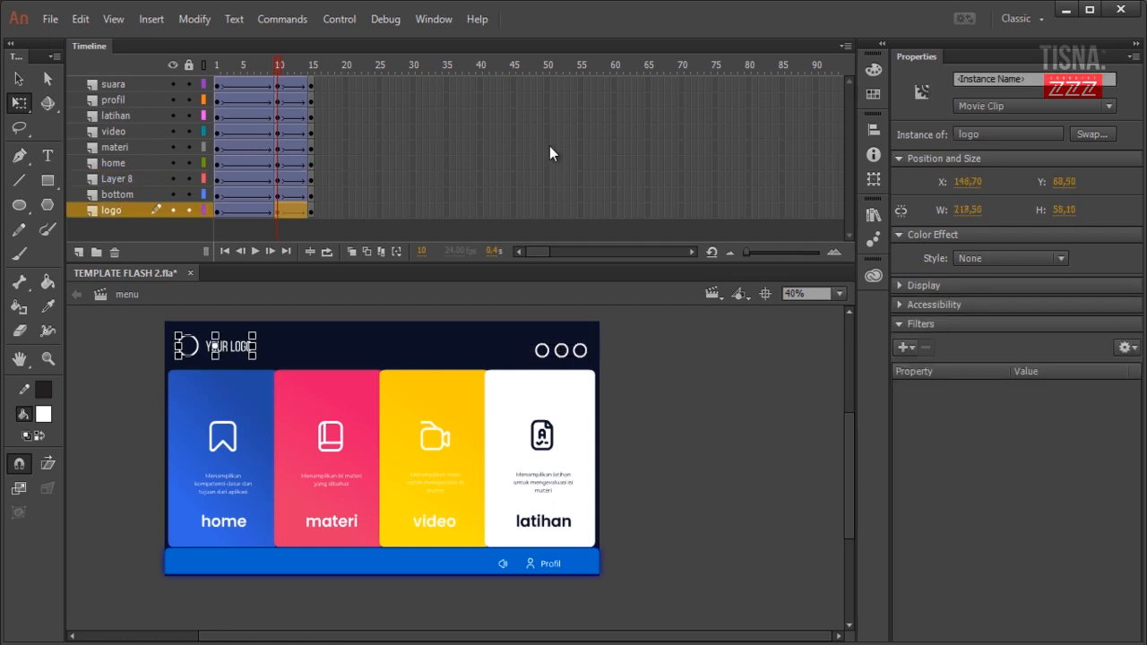
{"action": "key", "text": "comma"}
{"action": "key", "text": "comma"}
{"action": "key", "text": "period"}
{"action": "key", "text": "period"}
{"action": "key", "text": "period"}
{"action": "key", "text": "period"}
{"action": "key", "text": "period"}
{"action": "key", "text": "comma"}
{"action": "key", "text": "comma"}
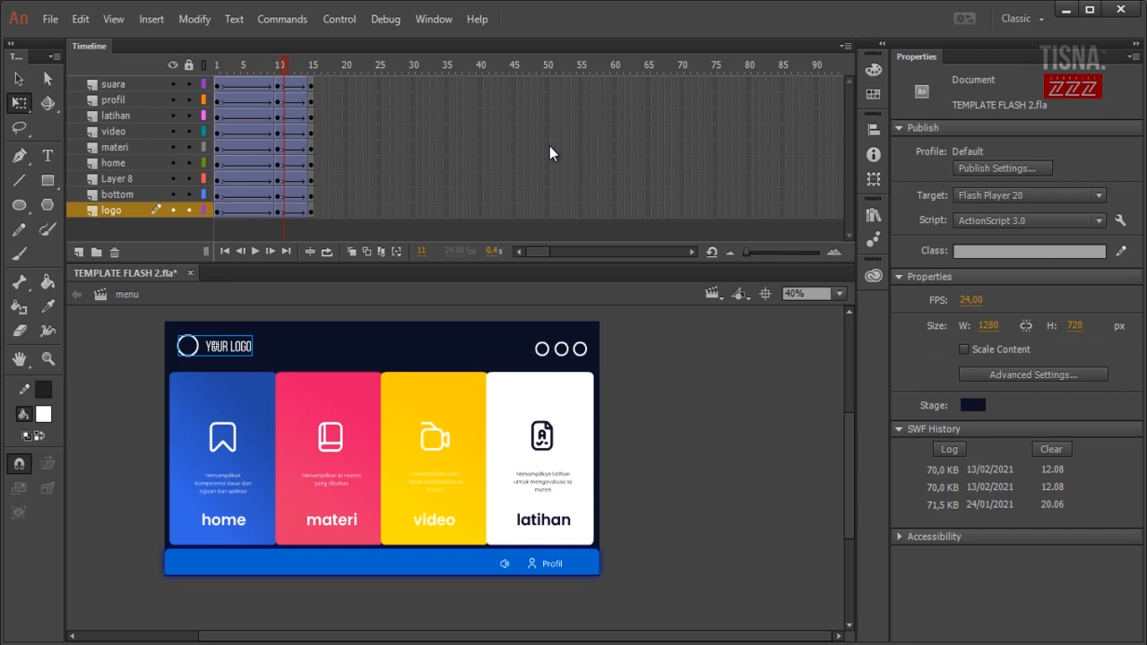
{"action": "key", "text": "ctrl+z"}
{"action": "key", "text": "ctrl+z"}
{"action": "key", "text": "ctrl+z"}
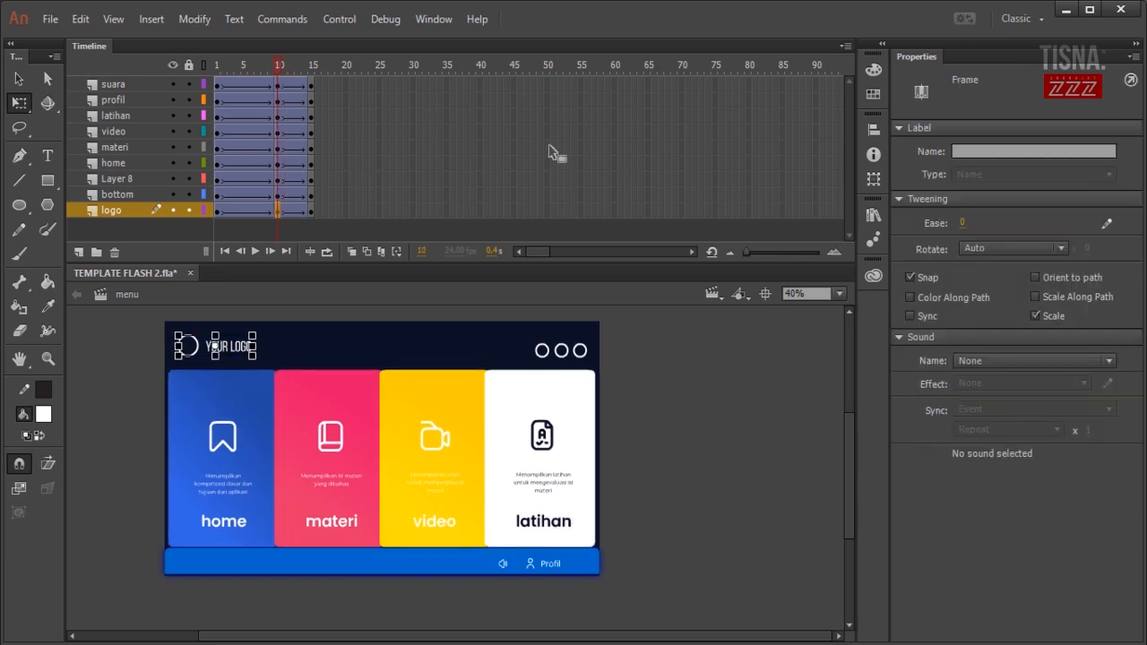
{"action": "left_click", "coordinate": [551, 152]}
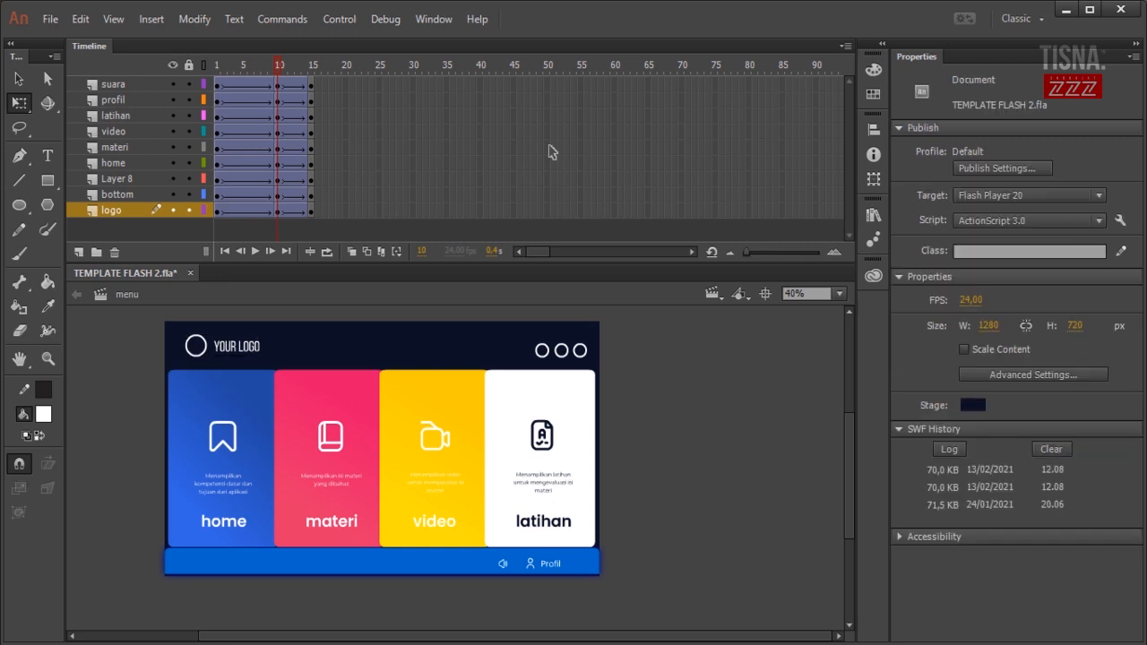
{"action": "key", "text": "Return"}
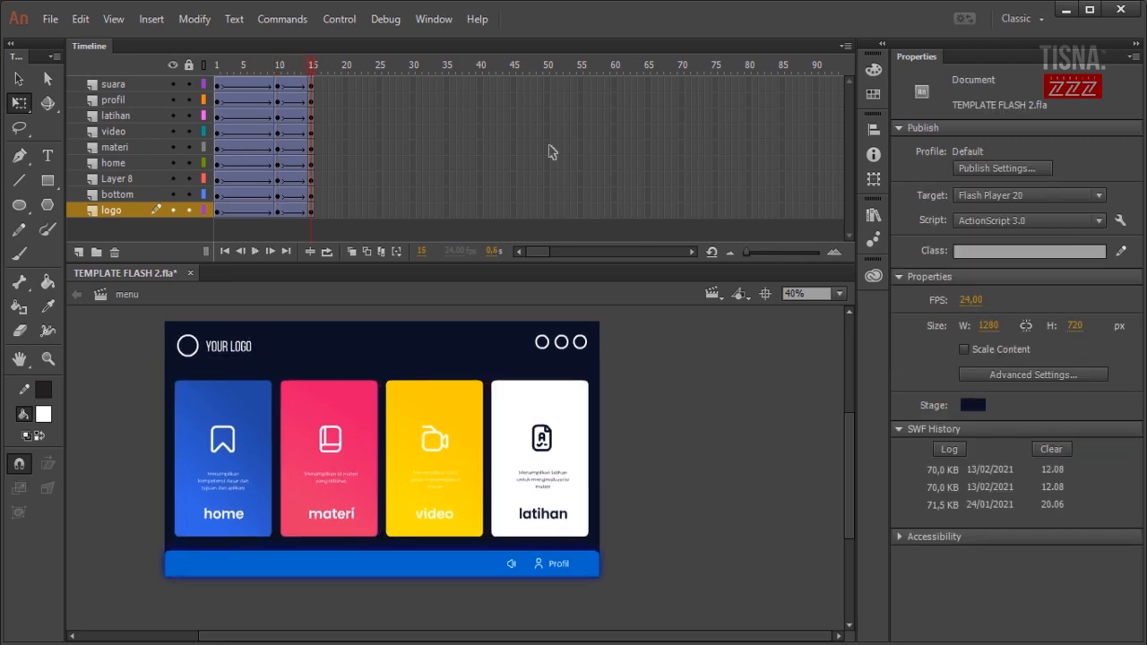
- Preview the animation and move the bottom layer beneath the logo layer
{"action": "key", "text": "Return"}
{"action": "key", "text": "Return"}
{"action": "left_click", "coordinate": [382, 563]}
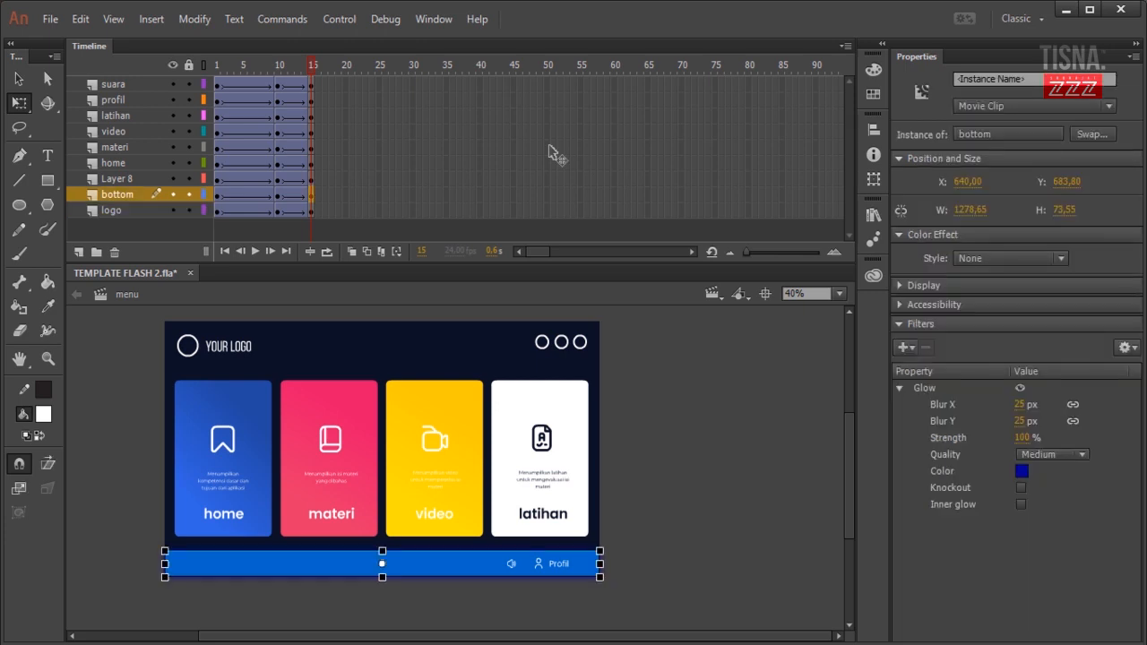
{"action": "left_click_drag", "start_coordinate": [118, 194], "coordinate": [117, 218]}
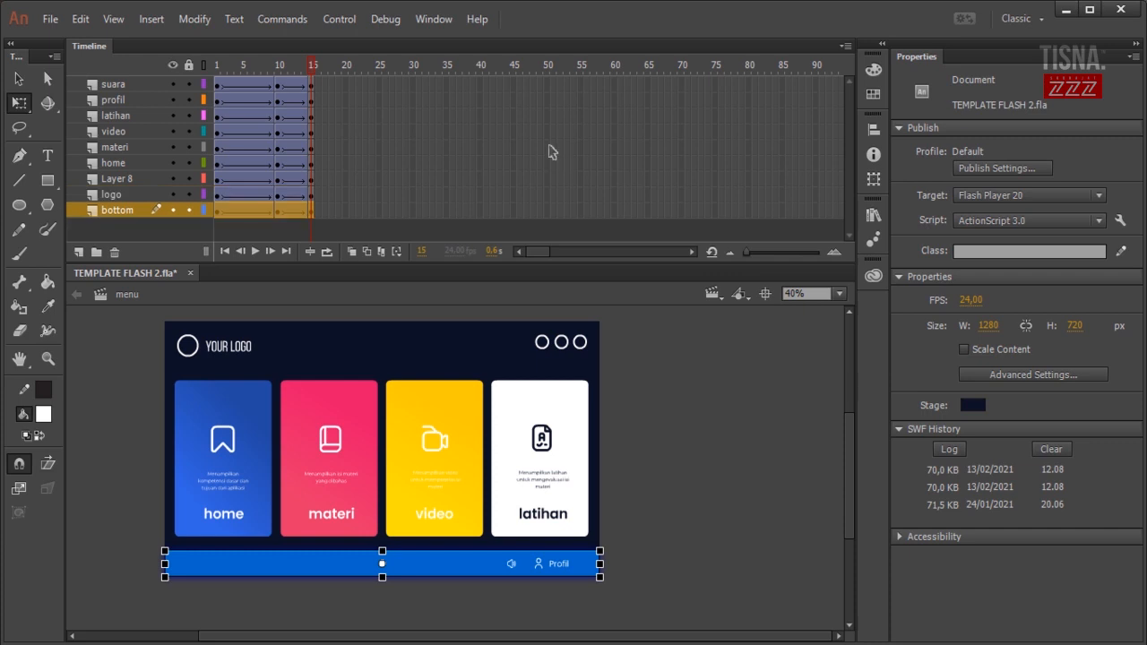
{"action": "key", "text": "ctrl+shift+a"}
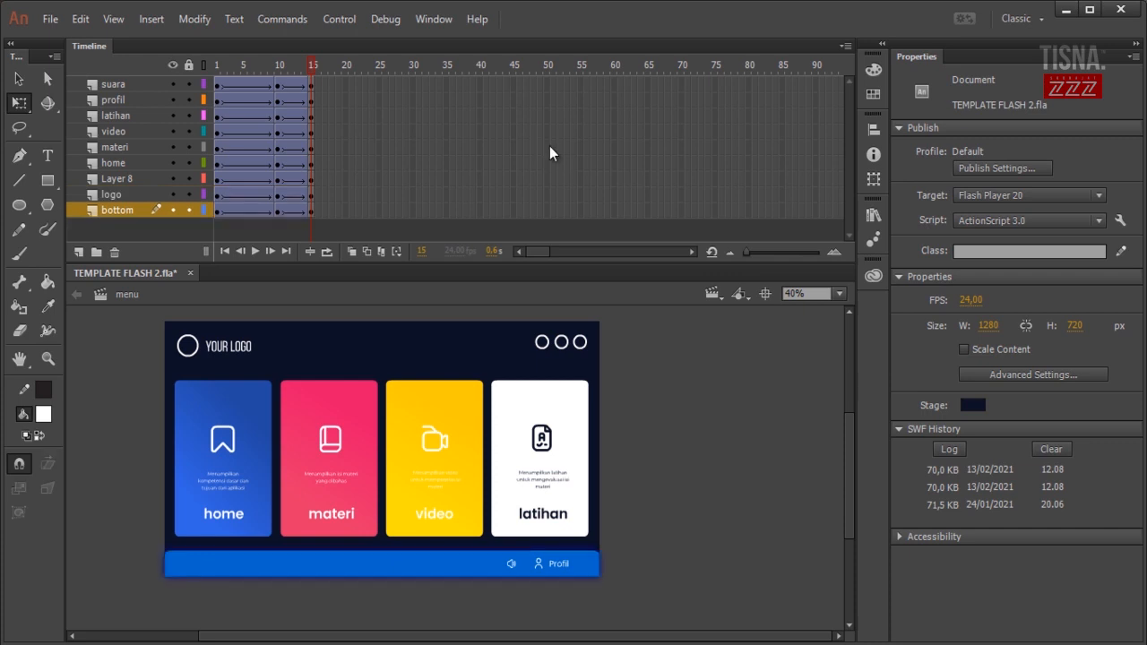
- Move the home, materi, video and latihan layers below Layer 8, keep profil on top, and preview
{"action": "left_click", "coordinate": [117, 194]}
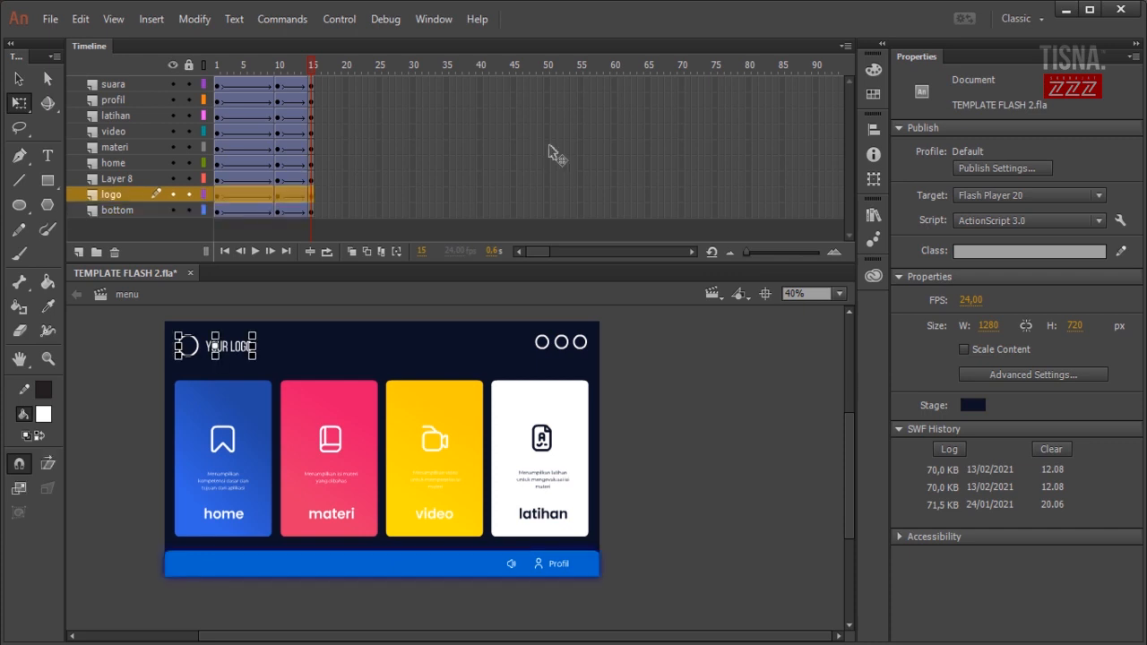
{"action": "key", "text": "Tab"}
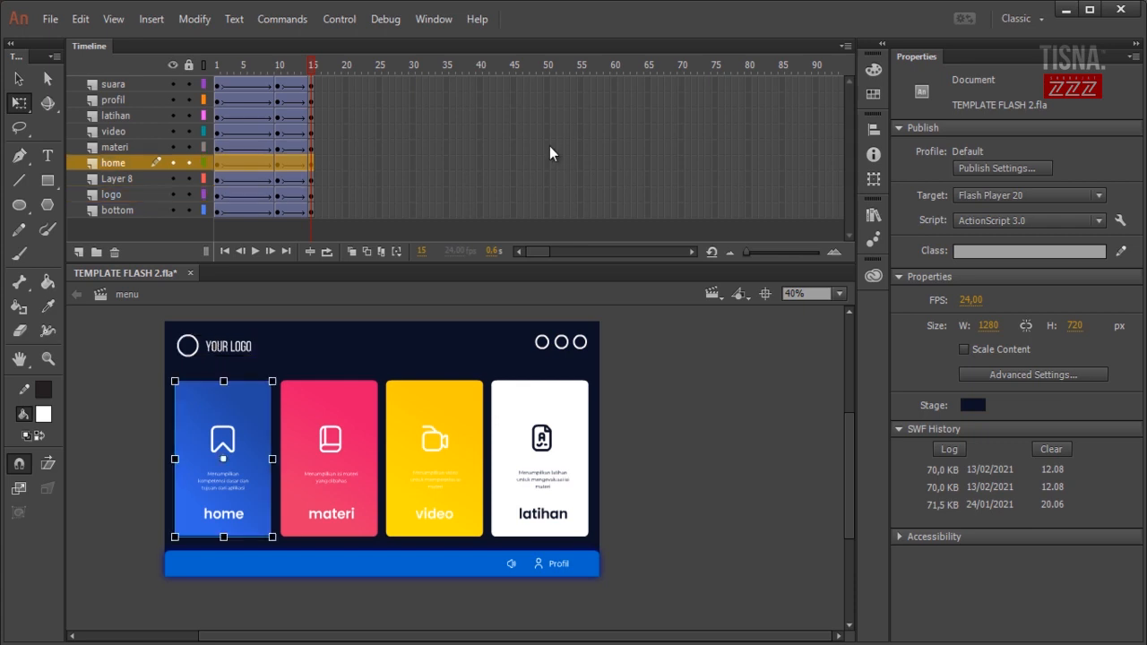
{"action": "key", "text": "shift+Up"}
{"action": "key", "text": "shift+Up"}
{"action": "key", "text": "shift+Up"}
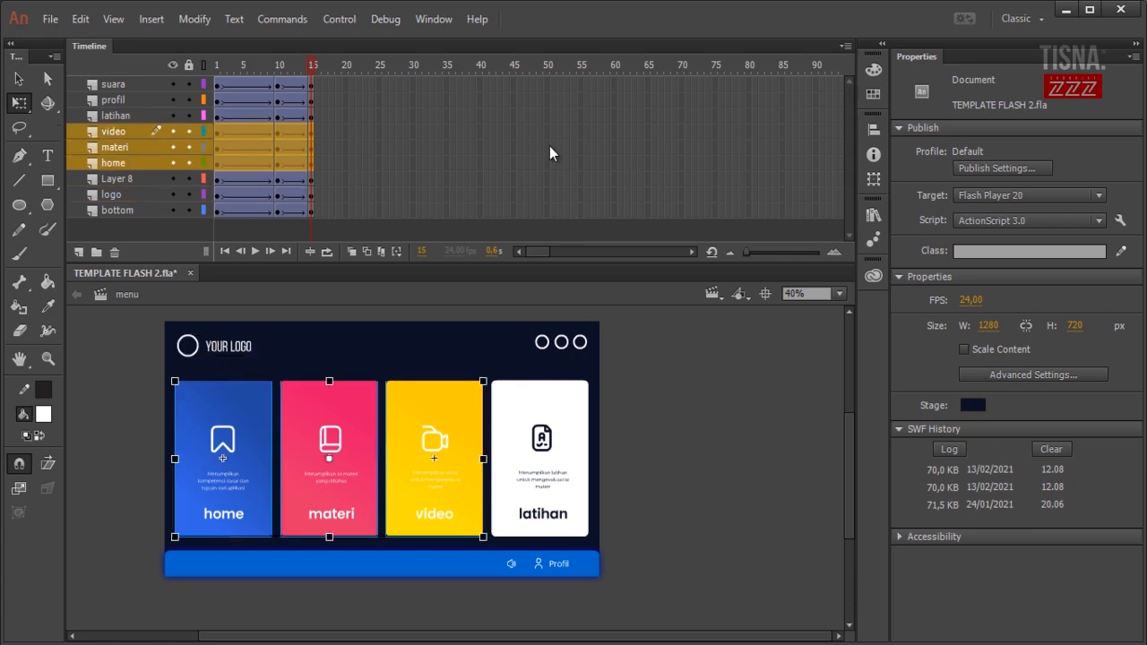
{"action": "key", "text": "ctrl+Down"}
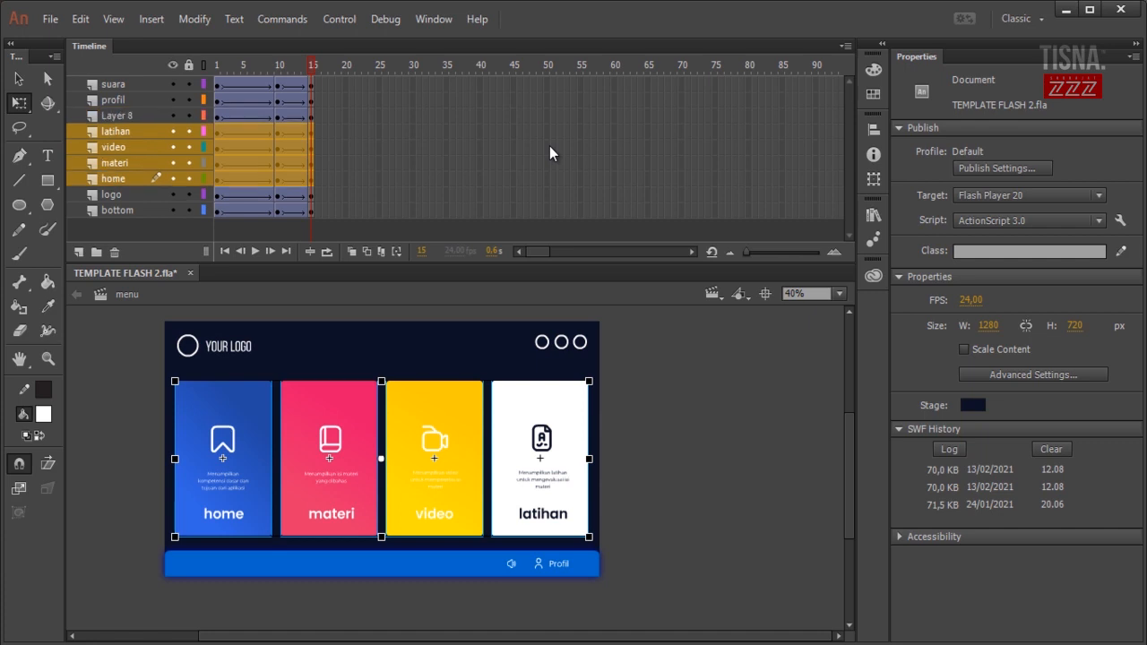
{"action": "key", "text": "Tab"}
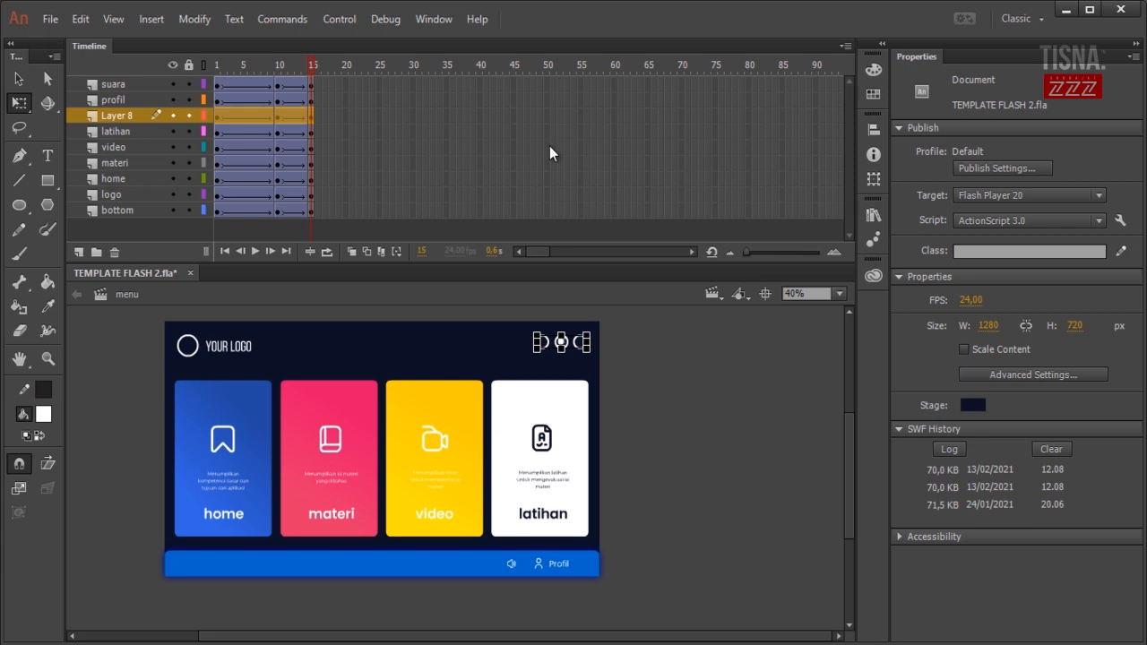
{"action": "key", "text": "Up"}
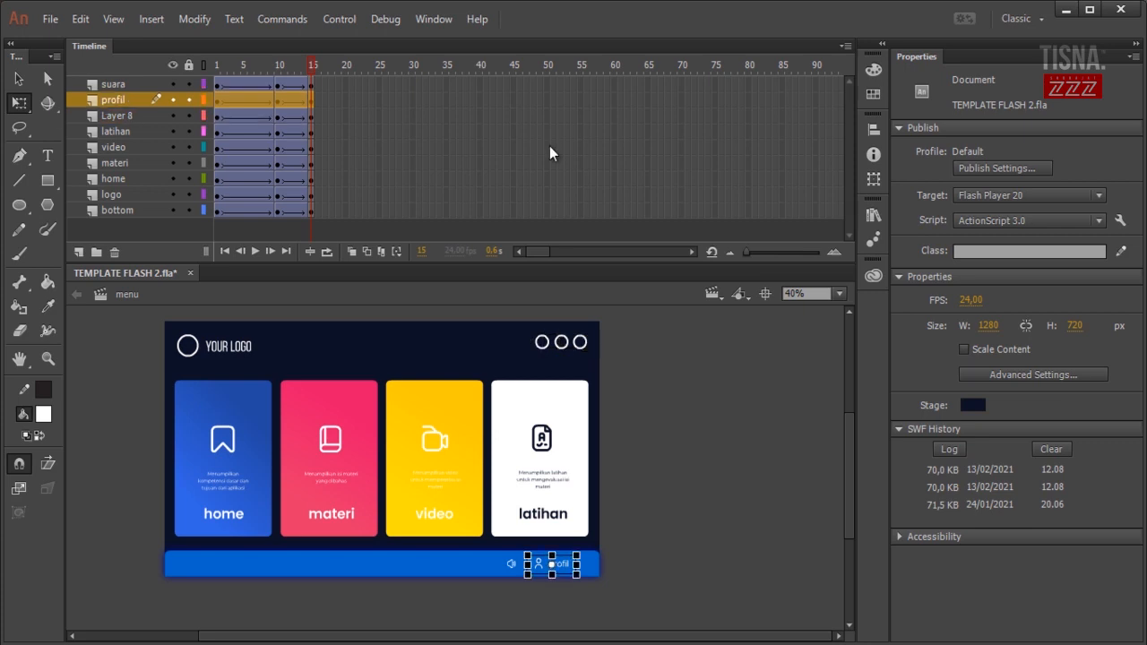
{"action": "key", "text": "ctrl+z"}
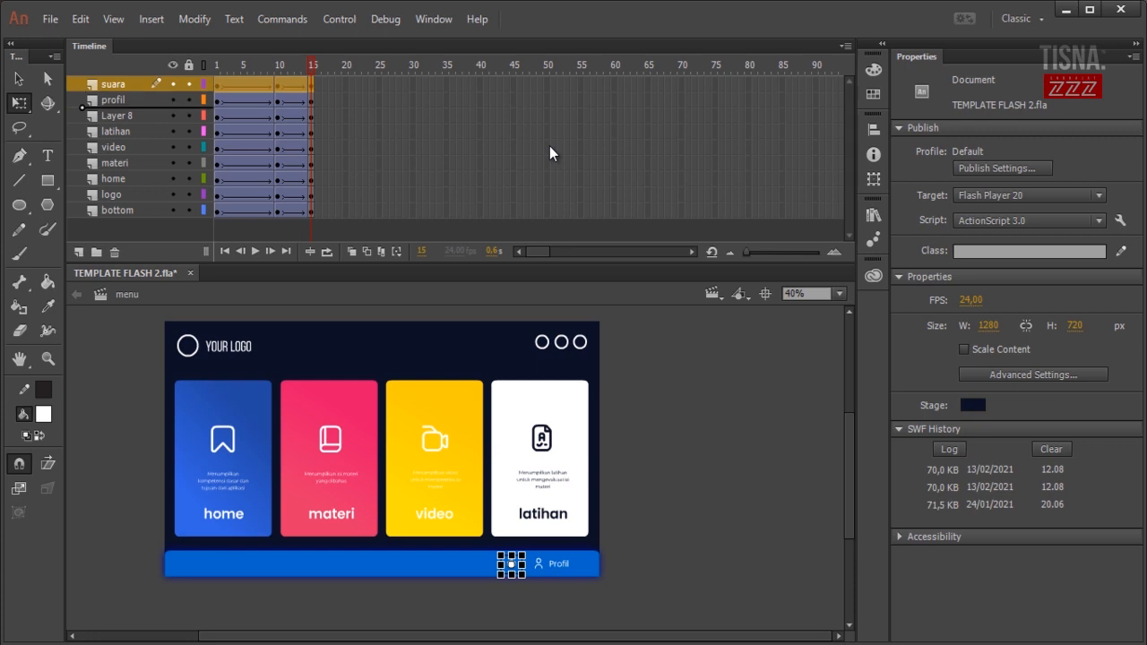
{"action": "key", "text": "ctrl+z"}
{"action": "key", "text": "ctrl+z"}
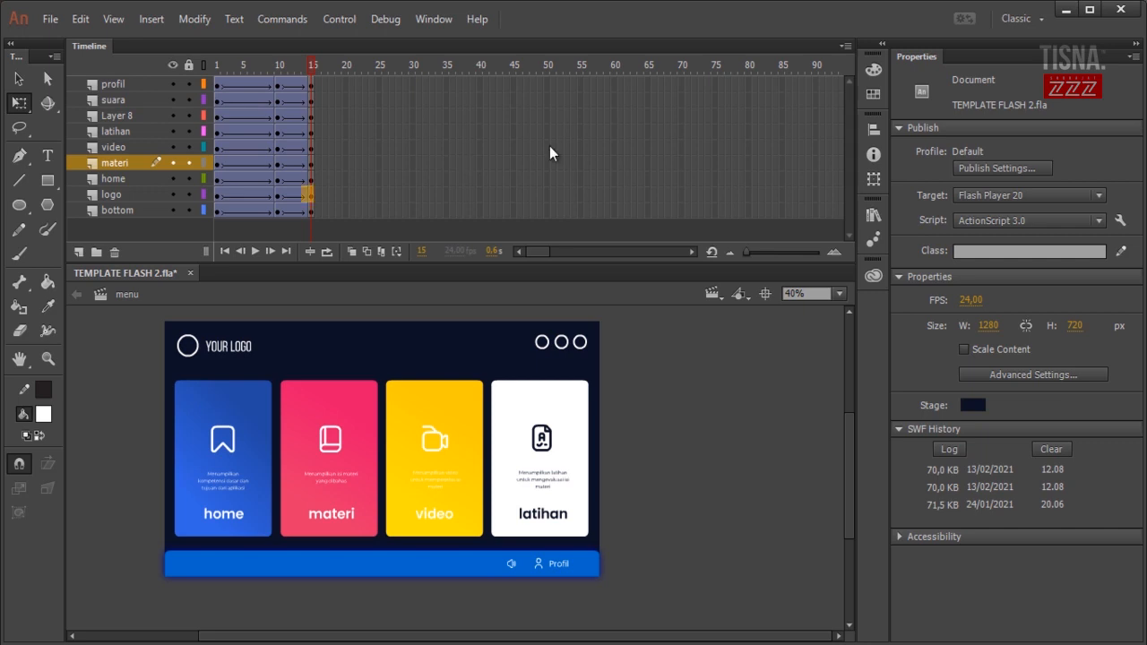
{"action": "key", "text": "Return"}
{"action": "key", "text": "ctrl+a"}
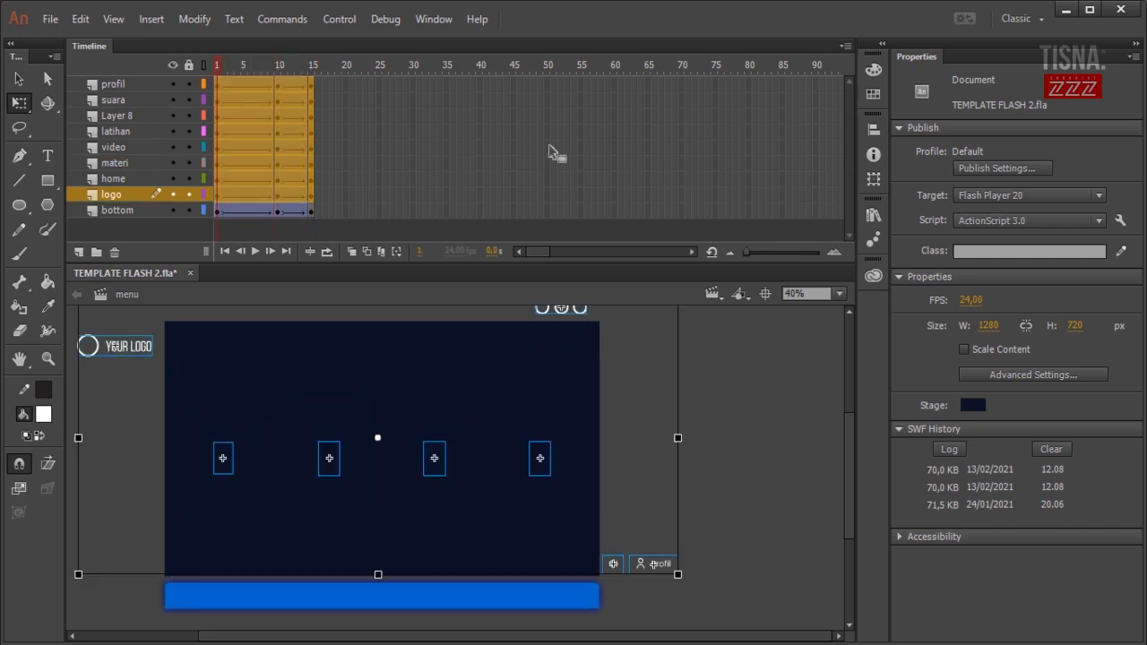
- Push the home-through-profil tweens five frames later, and start materi's group at frame 15
{"action": "key", "text": "Return"}
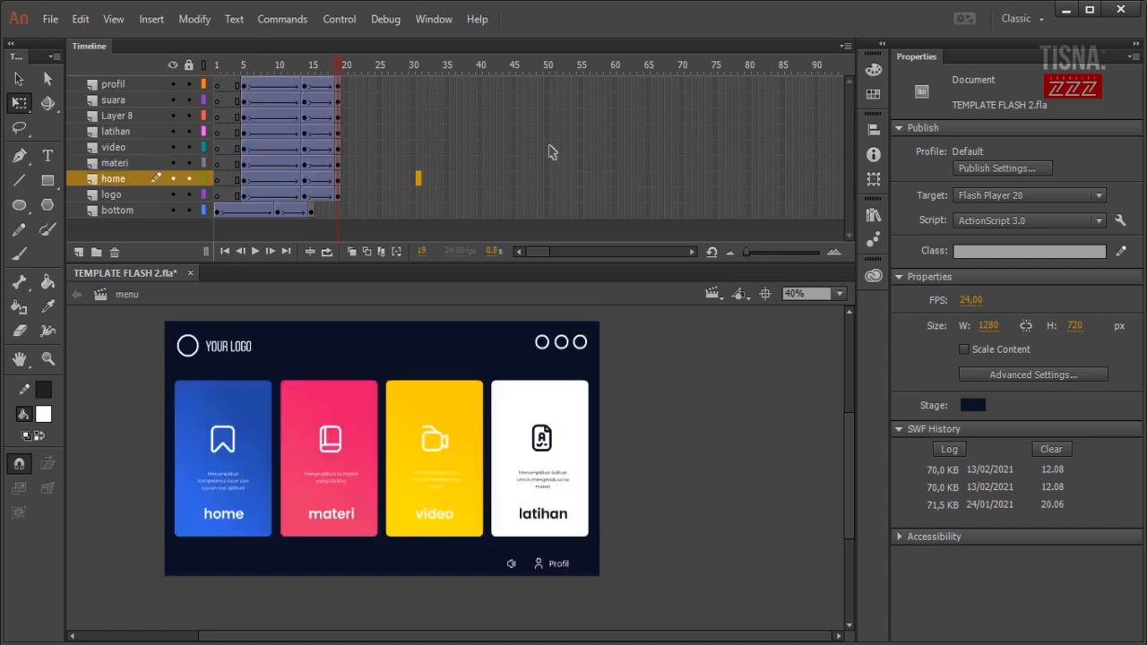
{"action": "mouse_move", "coordinate": [338, 178]}
{"action": "left_mouse_down"}
{"action": "mouse_move", "coordinate": [234, 100]}
{"action": "mouse_move", "coordinate": [243, 85]}
{"action": "mouse_move", "coordinate": [257, 115]}
{"action": "mouse_move", "coordinate": [277, 116]}
{"action": "left_mouse_up"}
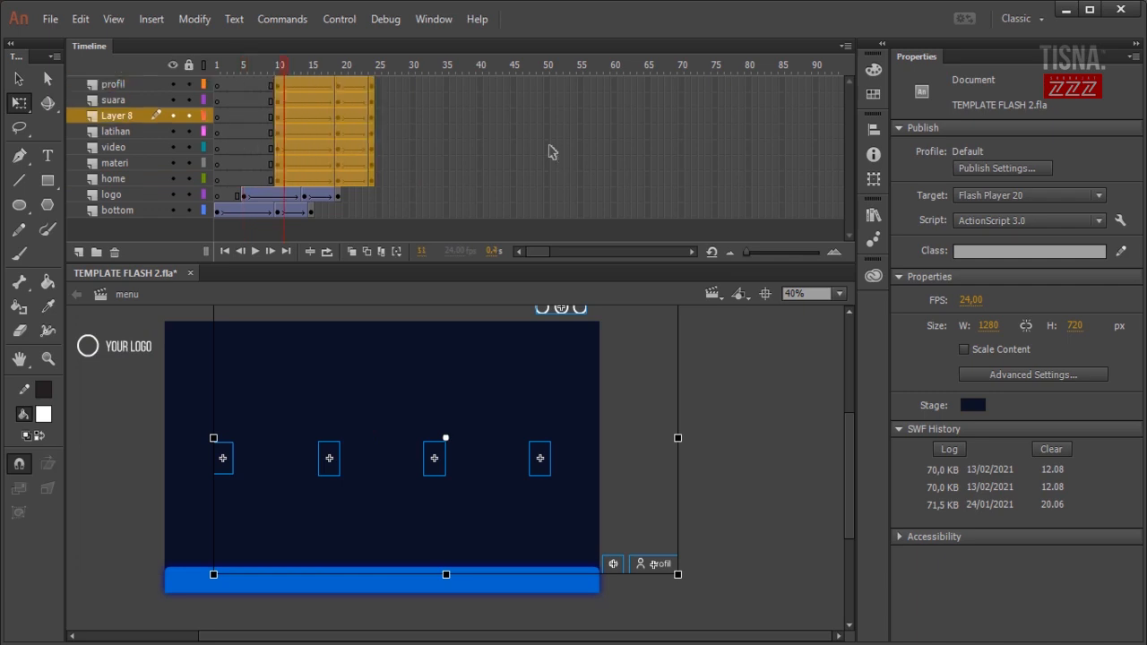
{"action": "key", "text": "Return"}
{"action": "key", "text": "Return"}
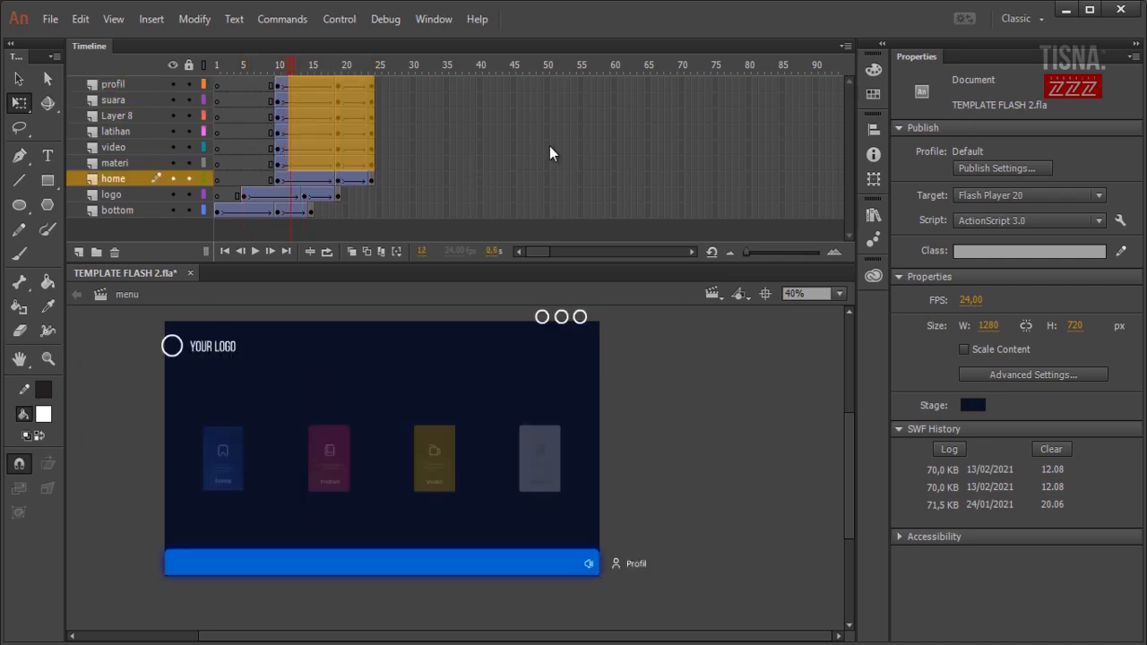
{"action": "left_click_drag", "start_coordinate": [276, 84], "coordinate": [317, 84]}
{"action": "left_click_drag", "start_coordinate": [549, 151], "coordinate": [551, 152]}
{"action": "key", "text": "Return"}
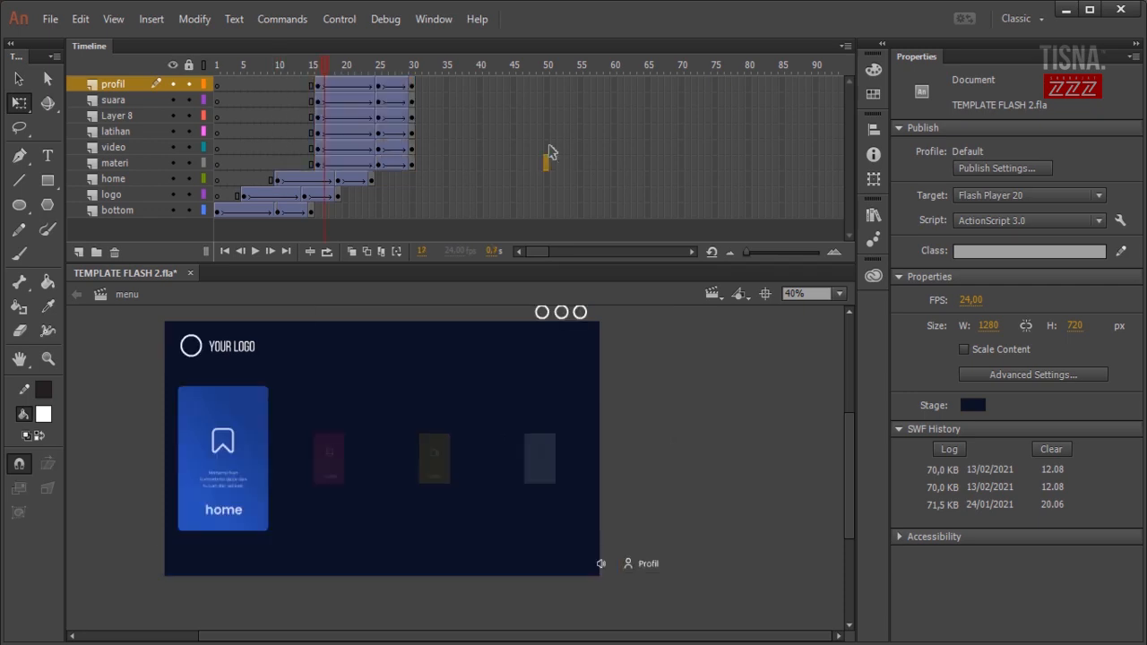
- Stagger the video, latihan, Layer 8, suara and profil tweens progressively later in time
{"action": "mouse_move", "coordinate": [411, 147]}
{"action": "left_mouse_down"}
{"action": "mouse_move", "coordinate": [357, 94]}
{"action": "mouse_move", "coordinate": [317, 84]}
{"action": "mouse_move", "coordinate": [391, 100]}
{"action": "left_mouse_up"}
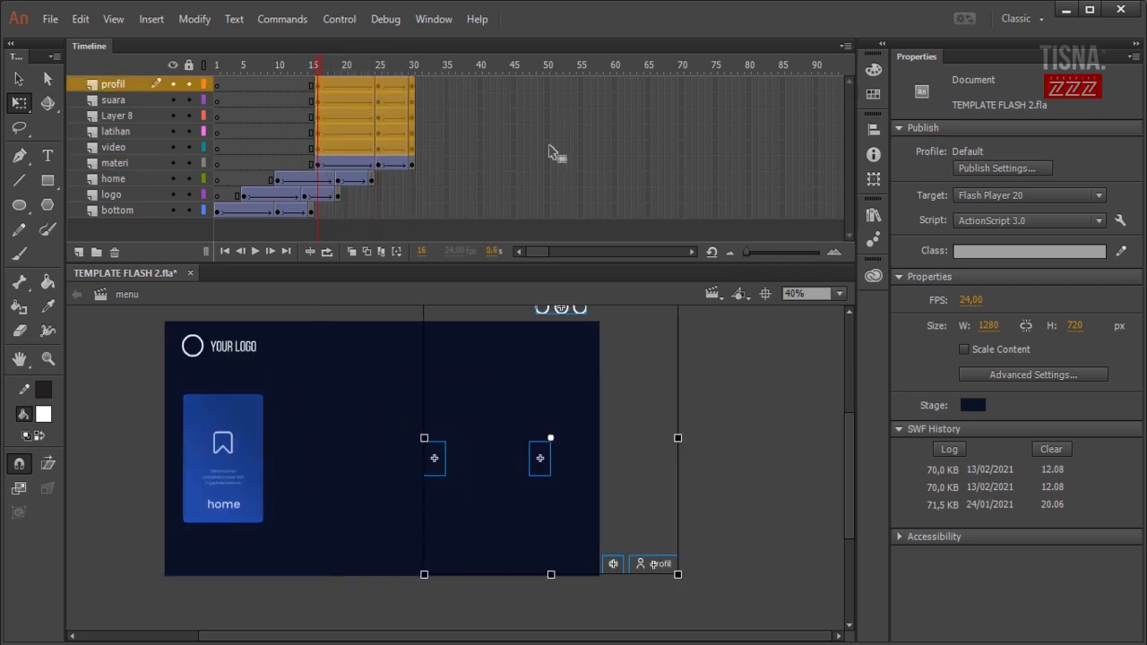
{"action": "left_click", "coordinate": [492, 147]}
{"action": "mouse_move", "coordinate": [445, 131]}
{"action": "left_mouse_down"}
{"action": "mouse_move", "coordinate": [351, 85]}
{"action": "mouse_move", "coordinate": [390, 99]}
{"action": "left_mouse_up"}
{"action": "left_click_drag", "start_coordinate": [551, 152], "coordinate": [551, 152]}
{"action": "key", "text": "Return"}
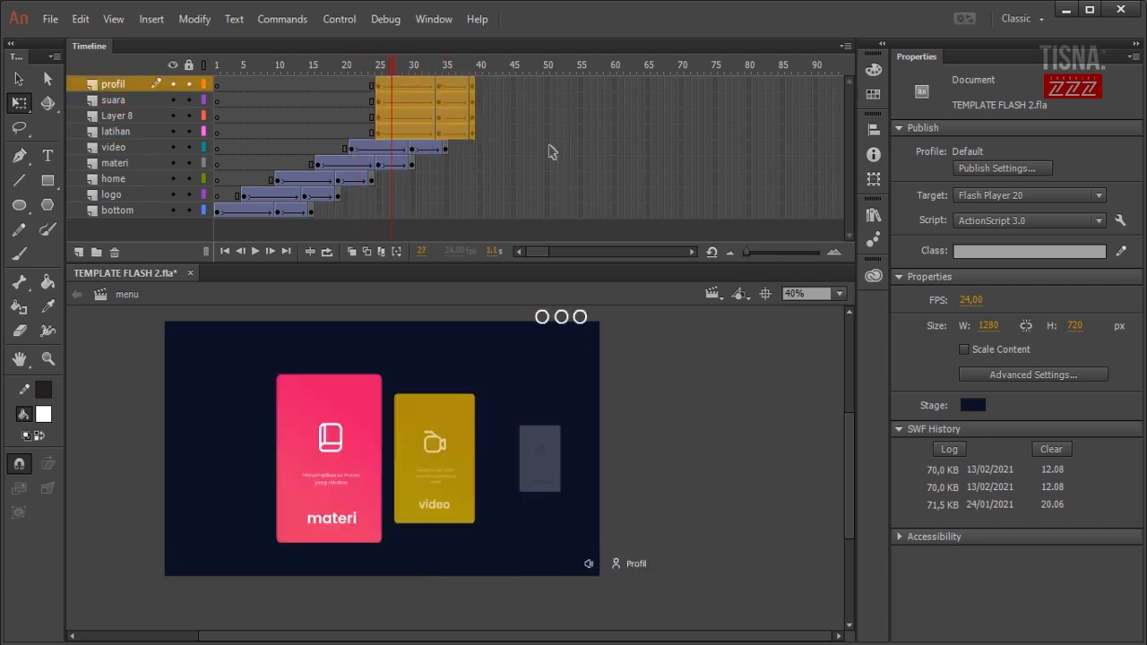
{"action": "mouse_move", "coordinate": [472, 116]}
{"action": "left_mouse_down"}
{"action": "mouse_move", "coordinate": [379, 85]}
{"action": "mouse_move", "coordinate": [425, 99]}
{"action": "left_mouse_up"}
{"action": "left_click", "coordinate": [525, 116]}
{"action": "mouse_move", "coordinate": [506, 100]}
{"action": "left_mouse_down"}
{"action": "mouse_move", "coordinate": [413, 86]}
{"action": "mouse_move", "coordinate": [473, 100]}
{"action": "left_mouse_up"}
{"action": "left_click", "coordinate": [559, 116]}
{"action": "left_click_drag", "start_coordinate": [539, 85], "coordinate": [217, 65]}
{"action": "key", "text": "Return"}
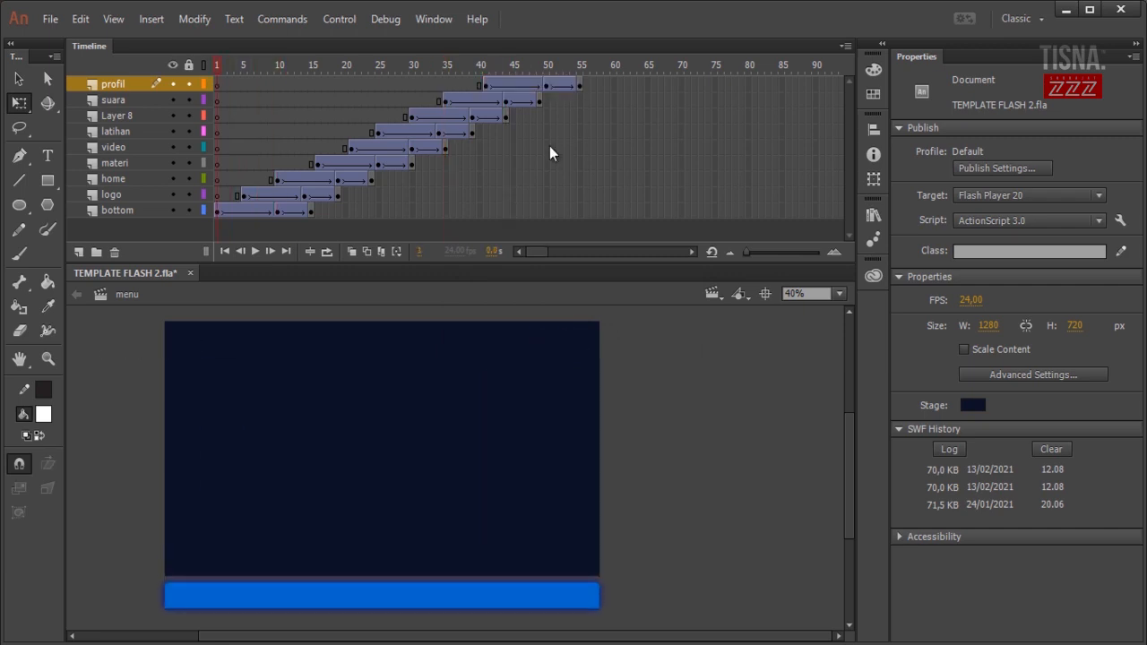
- Insert frames at frame 55 across all menu layers, then replay the animation to check
{"action": "key", "text": "Return"}
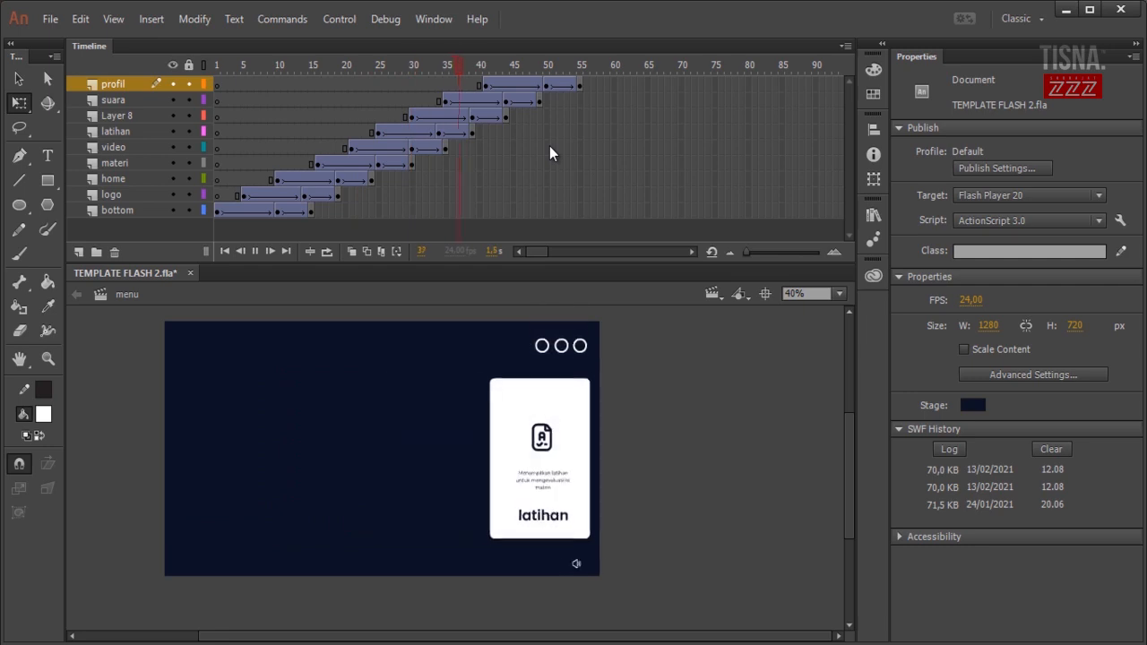
{"action": "key", "text": "Return"}
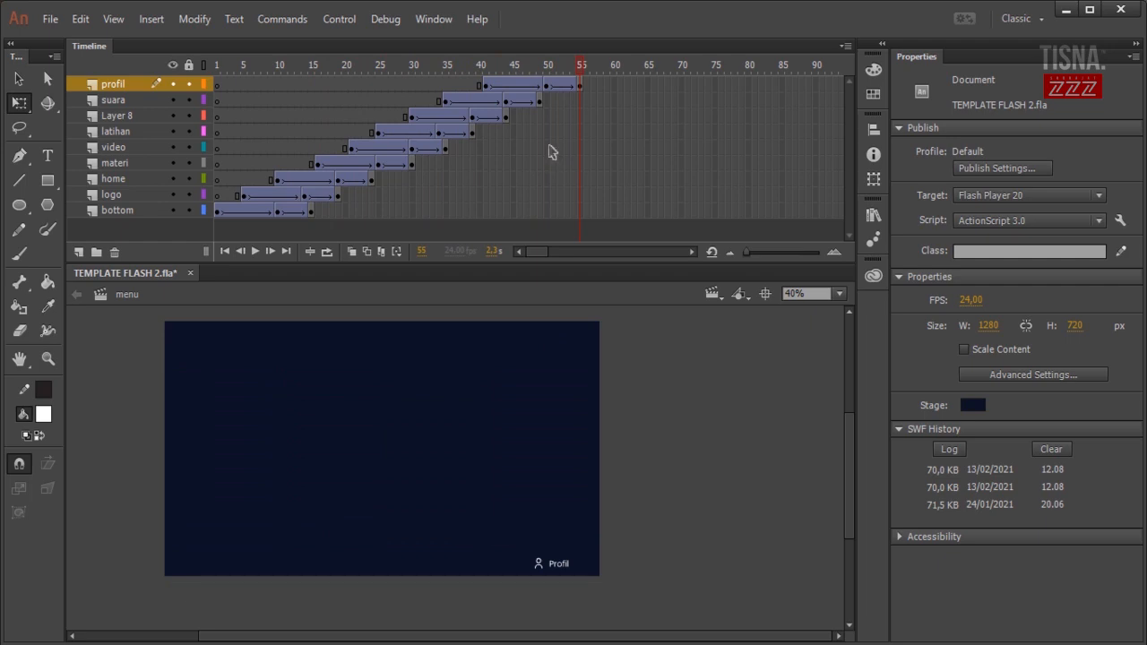
{"action": "left_click_drag", "start_coordinate": [580, 100], "coordinate": [579, 210]}
{"action": "right_click", "coordinate": [579, 210]}
{"action": "key", "text": "Down"}
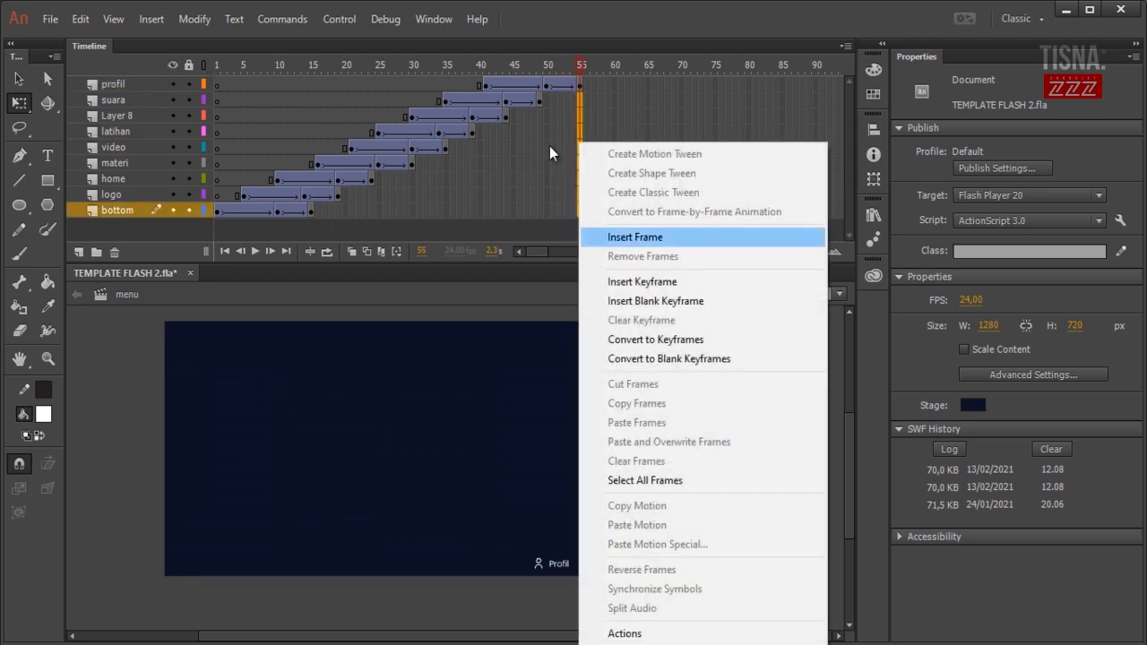
{"action": "key", "text": "Return"}
{"action": "key", "text": "ctrl+shift+a"}
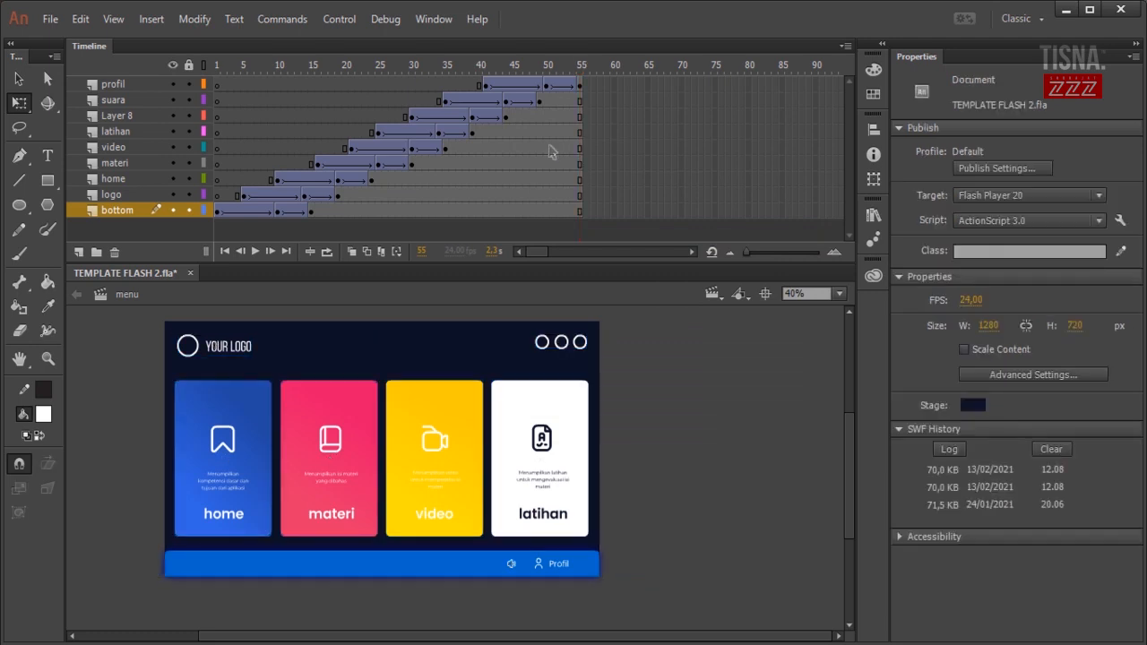
{"action": "key", "text": "Return"}
- Set Ease to 100 on the bottom, logo and home tweens
{"action": "key", "text": "ctrl+z"}
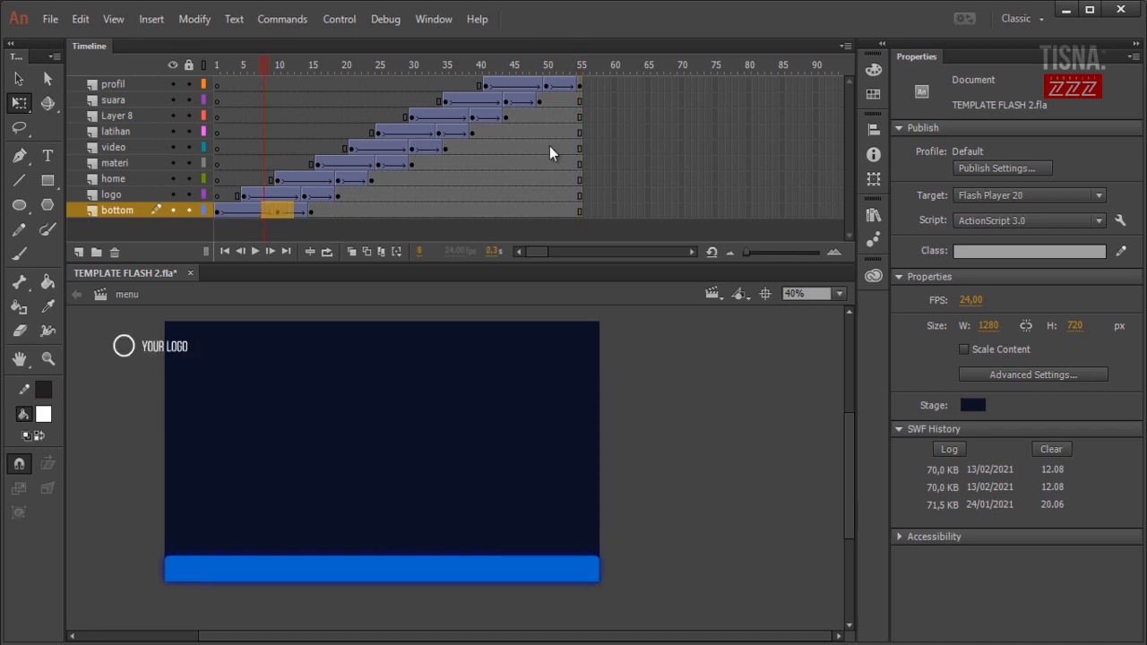
{"action": "left_click", "coordinate": [962, 222]}
{"action": "type", "text": "100"}
{"action": "key", "text": "Return"}
{"action": "left_click_drag", "start_coordinate": [284, 196], "coordinate": [315, 195]}
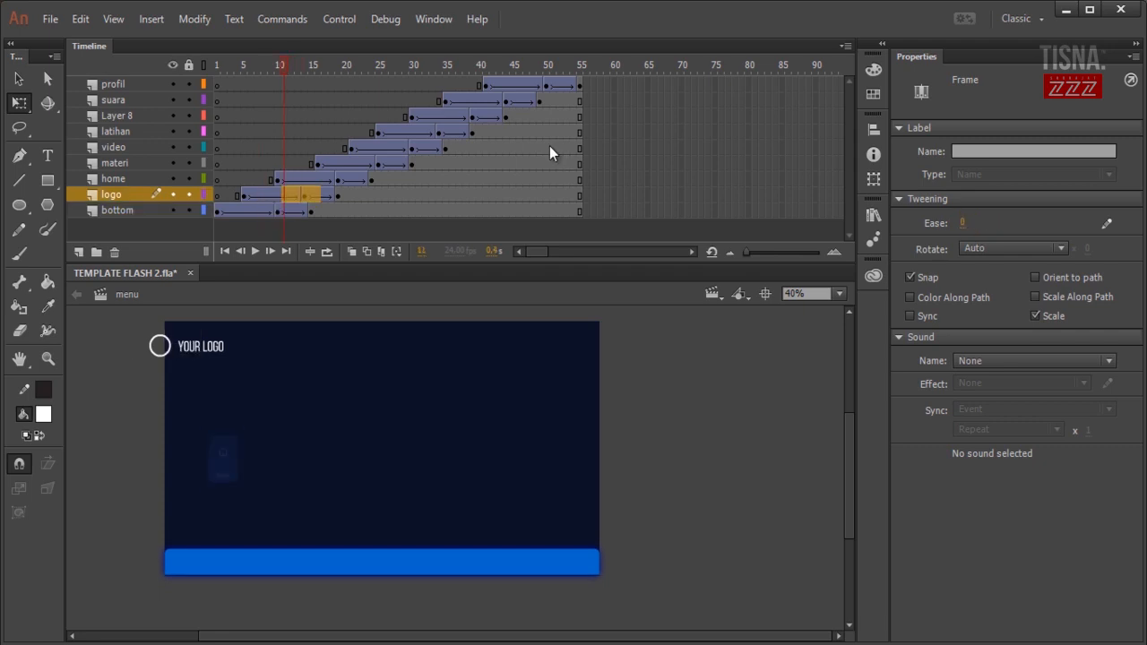
{"action": "left_click", "coordinate": [966, 222]}
{"action": "type", "text": "100"}
{"action": "key", "text": "Return"}
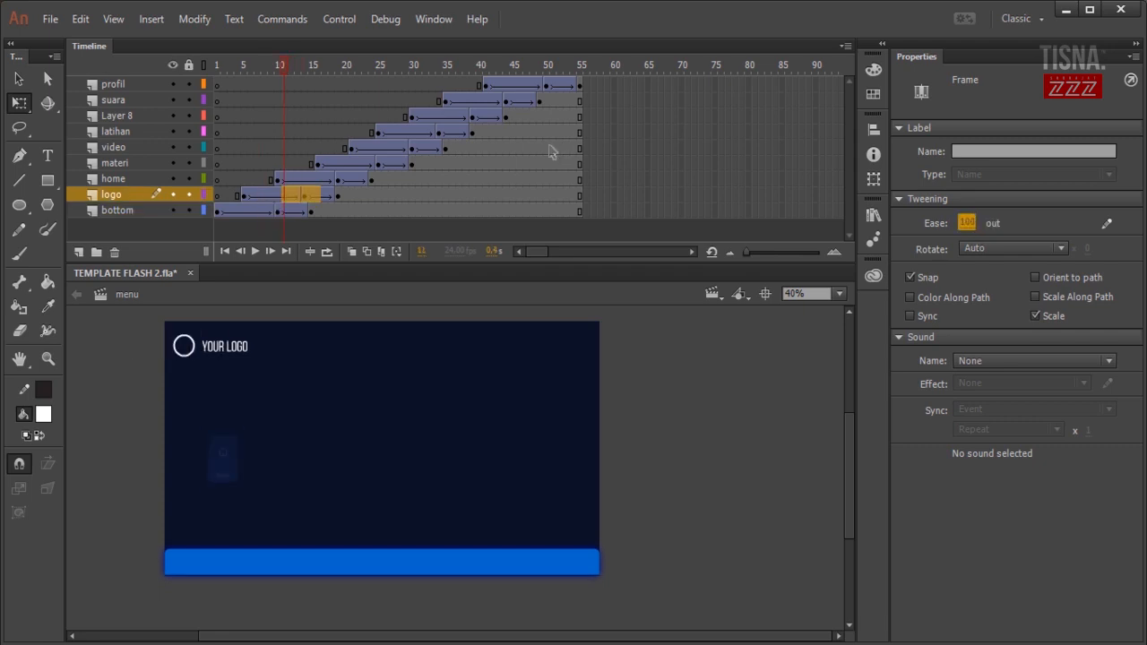
{"action": "left_click_drag", "start_coordinate": [318, 179], "coordinate": [337, 179]}
{"action": "left_click_drag", "start_coordinate": [963, 222], "coordinate": [1052, 222]}
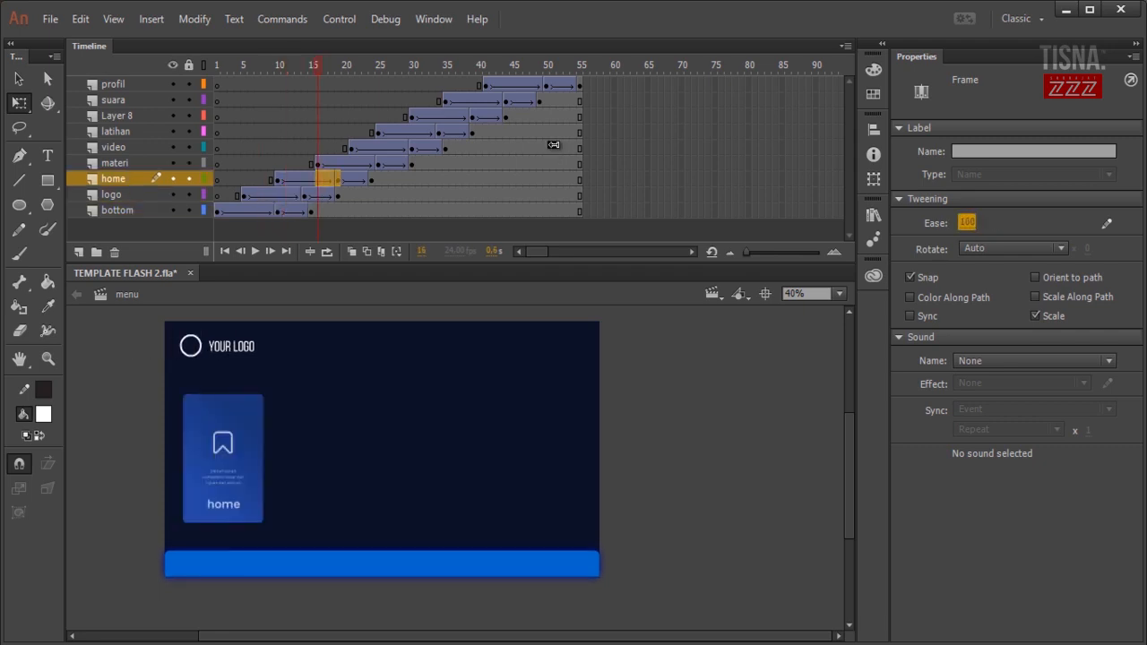
{"action": "key", "text": "Return"}
- Set Ease to 100 on the materi, video and latihan tweens
{"action": "left_click_drag", "start_coordinate": [384, 163], "coordinate": [364, 163]}
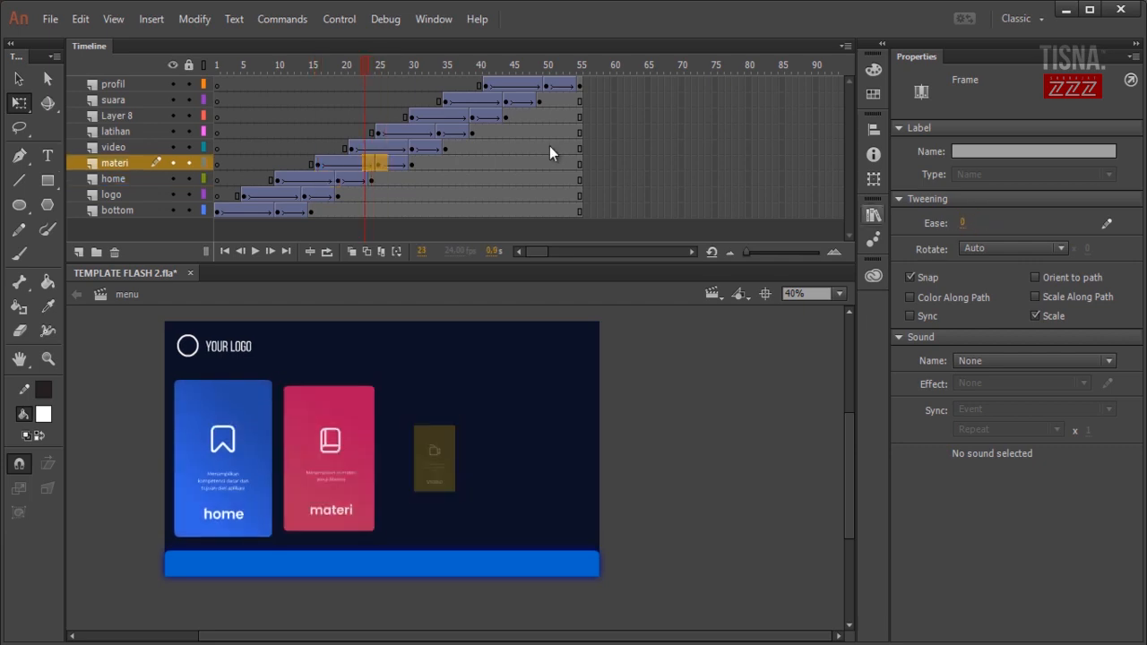
{"action": "left_click_drag", "start_coordinate": [963, 222], "coordinate": [1052, 222]}
{"action": "key", "text": "Return"}
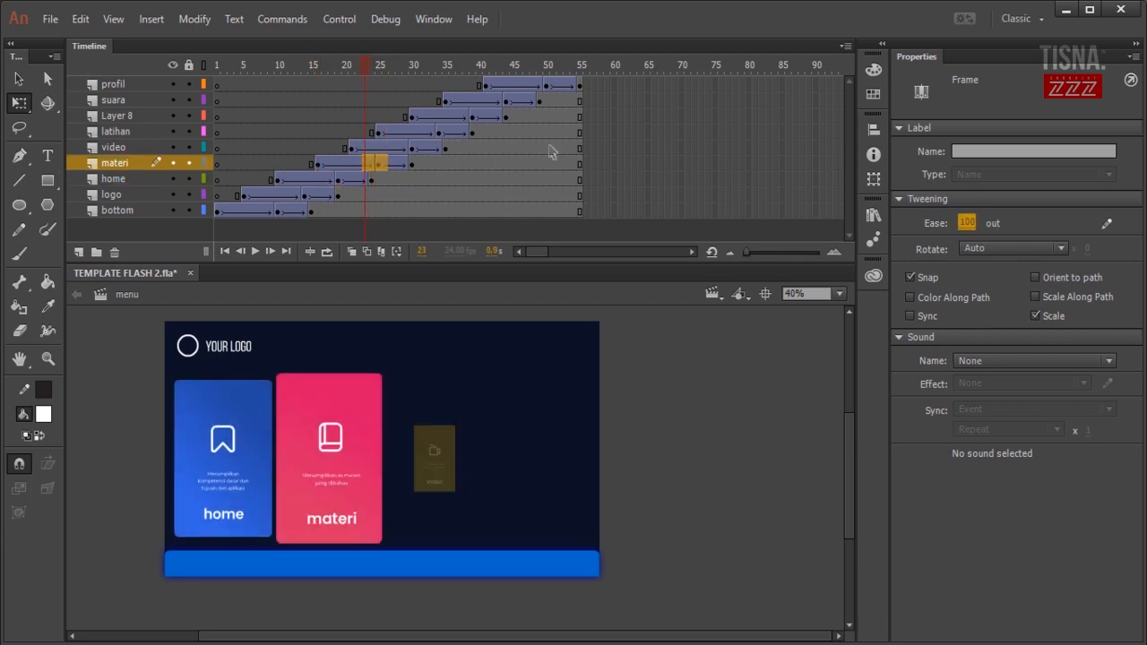
{"action": "left_click_drag", "start_coordinate": [417, 147], "coordinate": [399, 146]}
{"action": "left_click_drag", "start_coordinate": [963, 222], "coordinate": [1053, 222]}
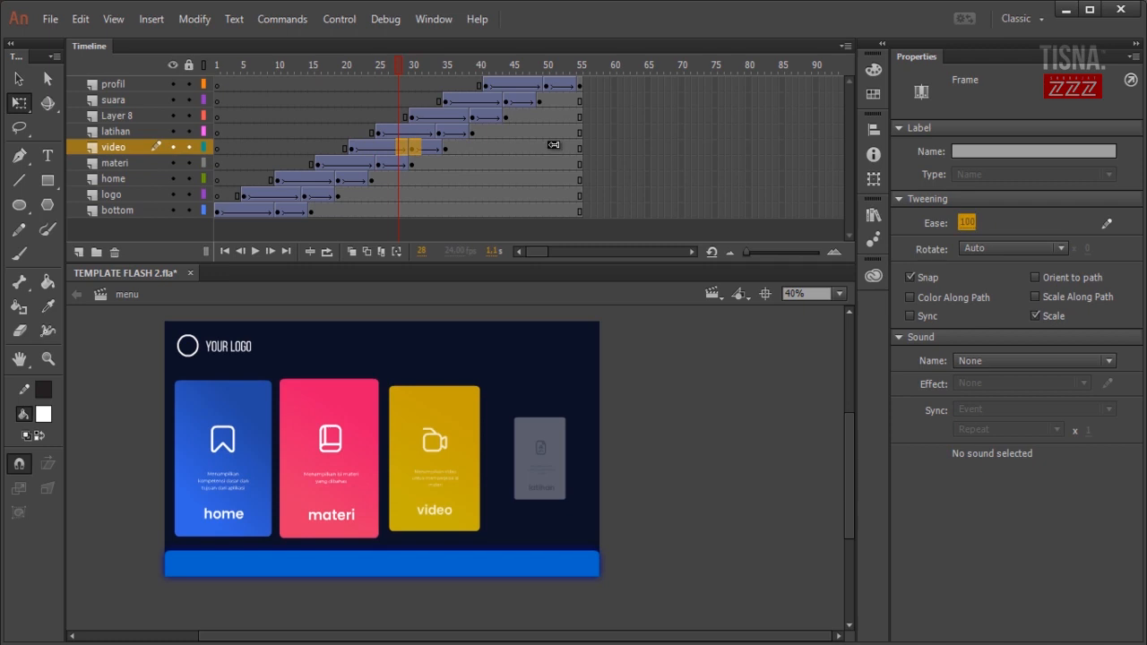
{"action": "key", "text": "Return"}
{"action": "left_click_drag", "start_coordinate": [443, 132], "coordinate": [426, 131]}
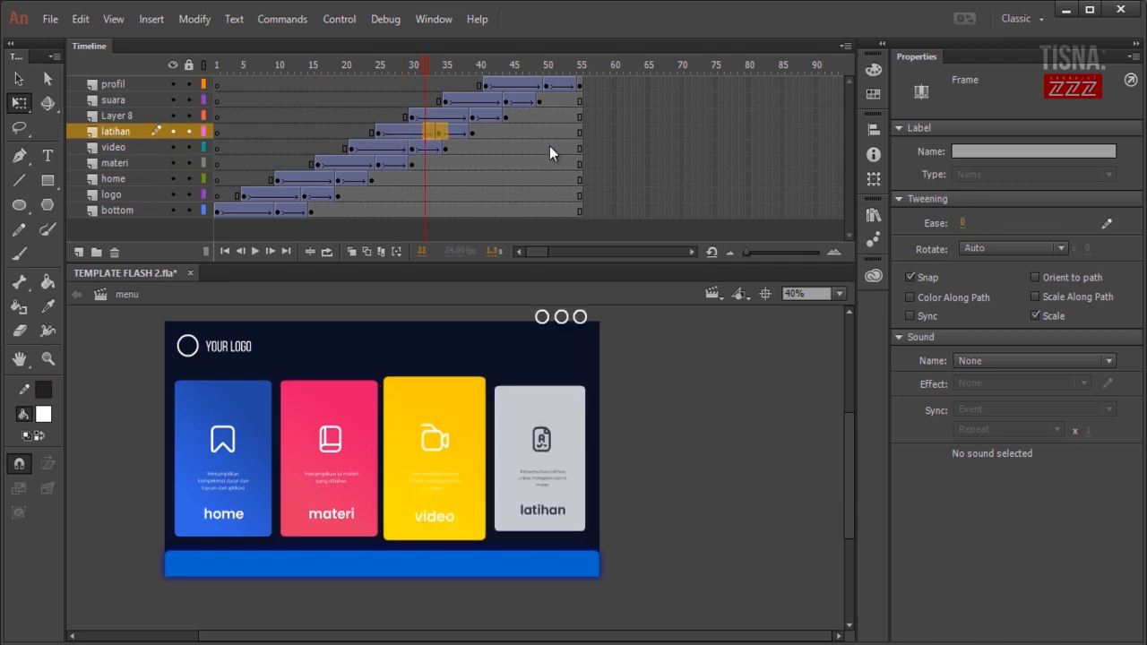
{"action": "left_click_drag", "start_coordinate": [963, 222], "coordinate": [1057, 222]}
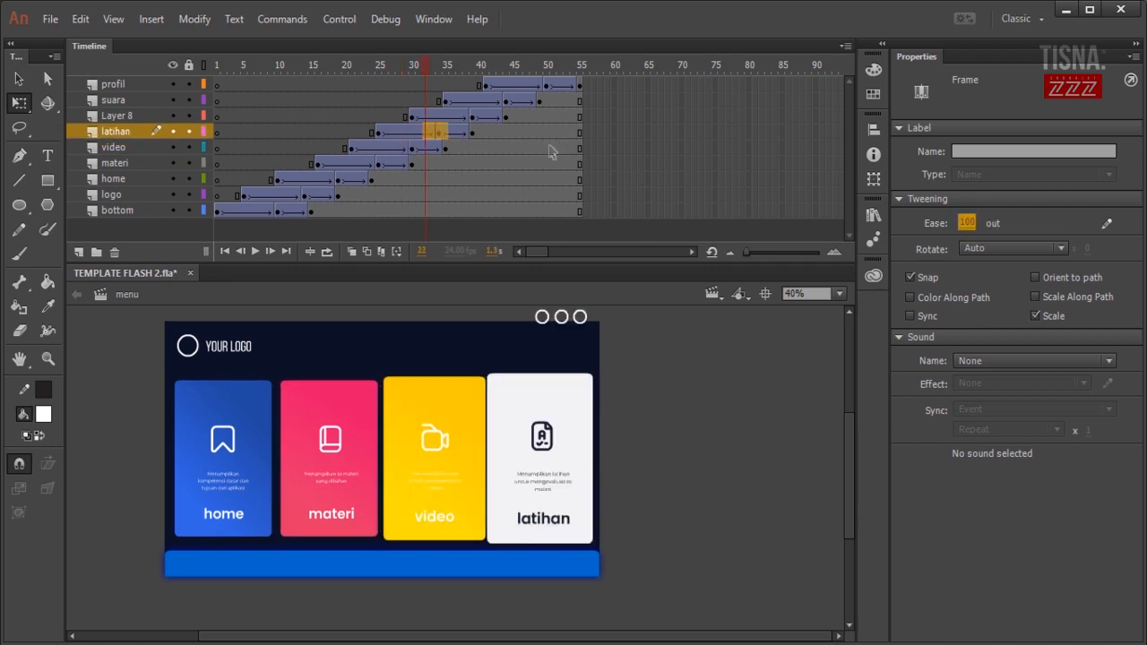
- Give the Layer 8, suara and profil tweens an ease out of 100, then play the animation
{"action": "left_click_drag", "start_coordinate": [476, 115], "coordinate": [453, 115]}
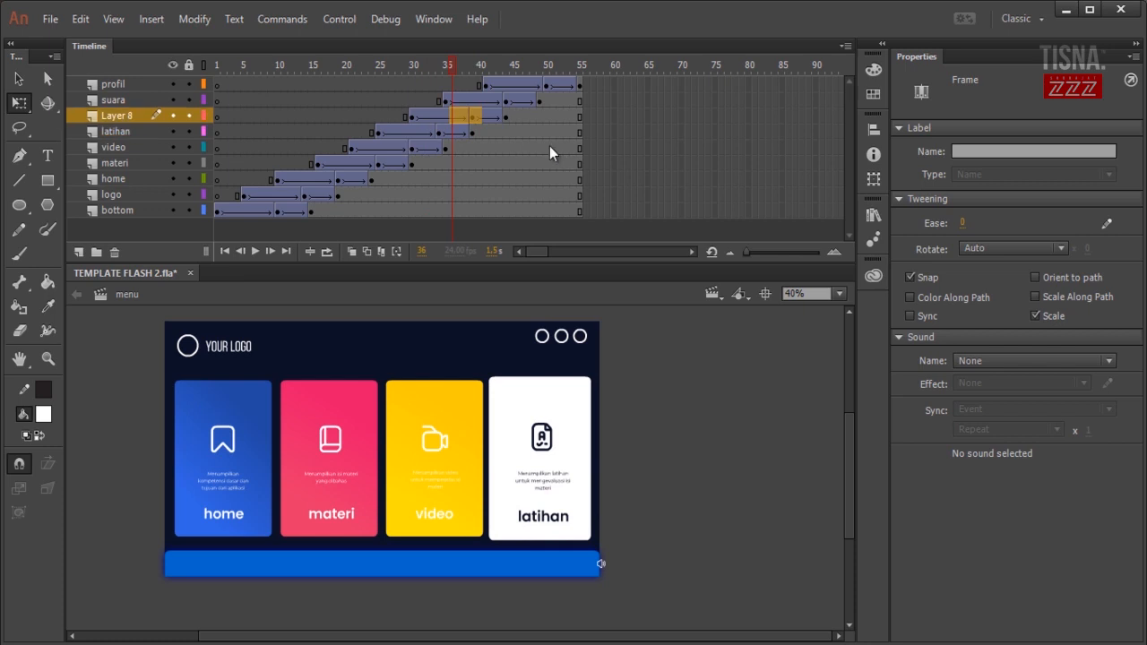
{"action": "type", "text": "100"}
{"action": "key", "text": "Return"}
{"action": "left_click_drag", "start_coordinate": [520, 100], "coordinate": [493, 100]}
{"action": "left_click", "coordinate": [962, 223]}
{"action": "type", "text": "100"}
{"action": "key", "text": "Return"}
{"action": "left_click_drag", "start_coordinate": [552, 85], "coordinate": [538, 84]}
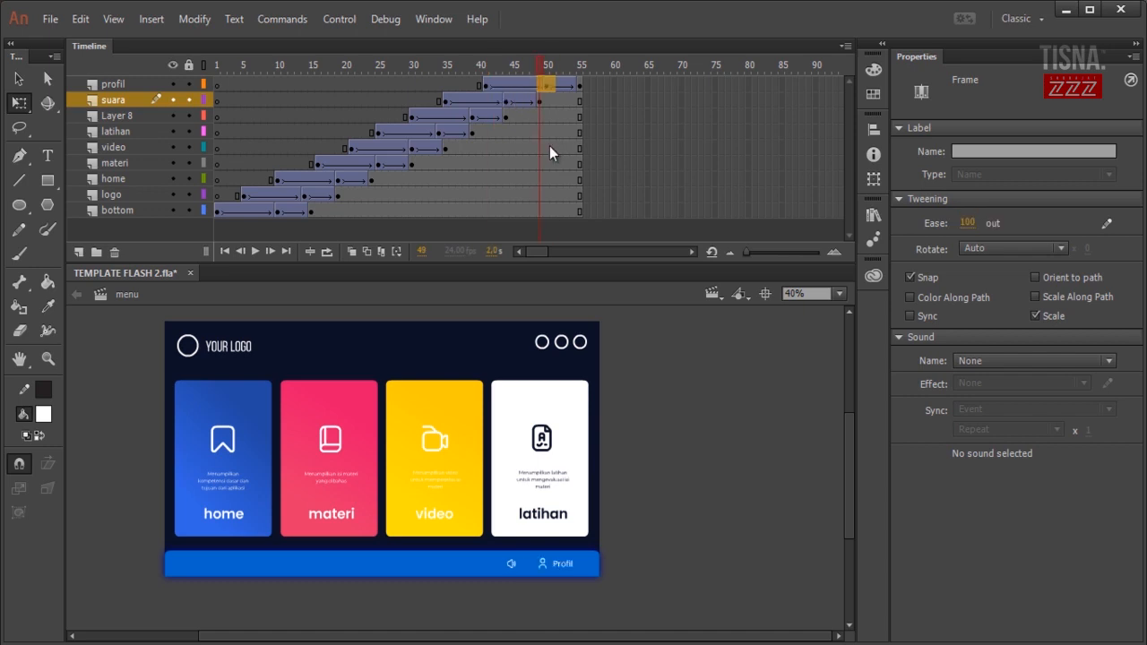
{"action": "left_click_drag", "start_coordinate": [963, 223], "coordinate": [1033, 223]}
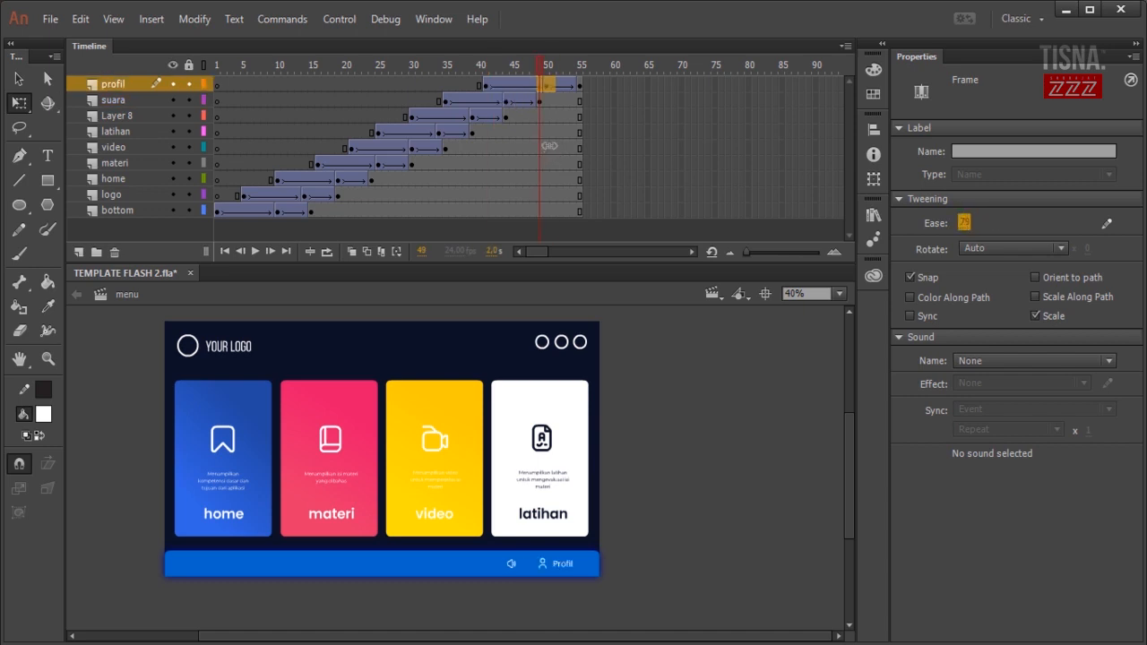
{"action": "key", "text": "Return"}
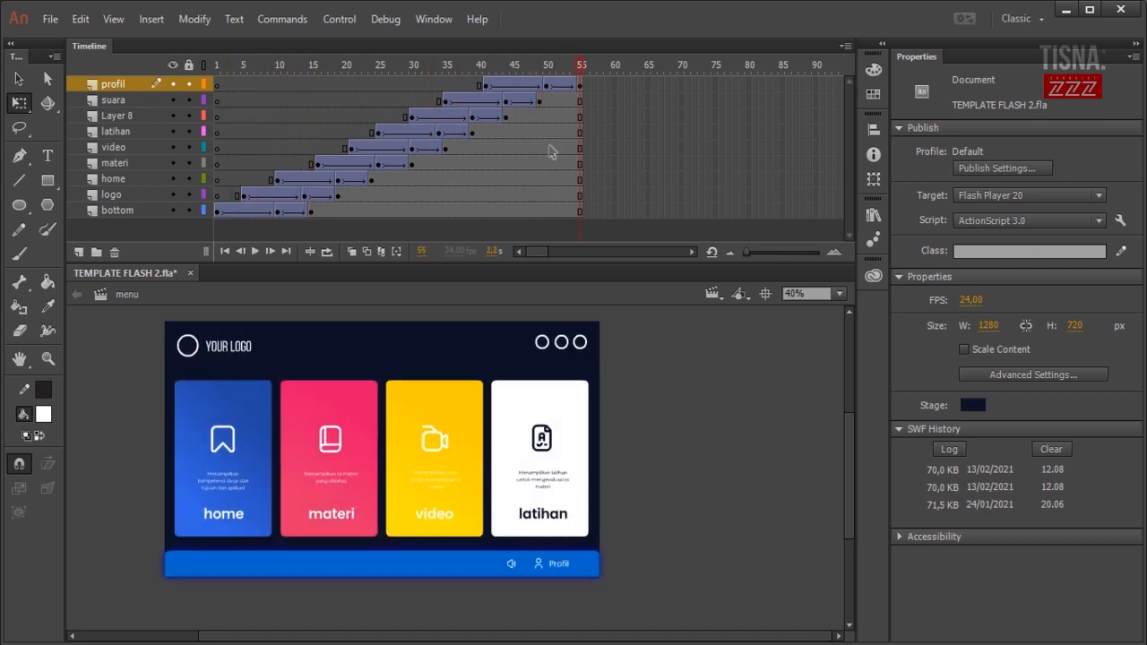
- Save TEMPLATE FLASH 2.fla and select frame 55 on the profil layer
{"action": "key", "text": "ctrl+s"}
{"action": "left_click", "coordinate": [580, 85]}
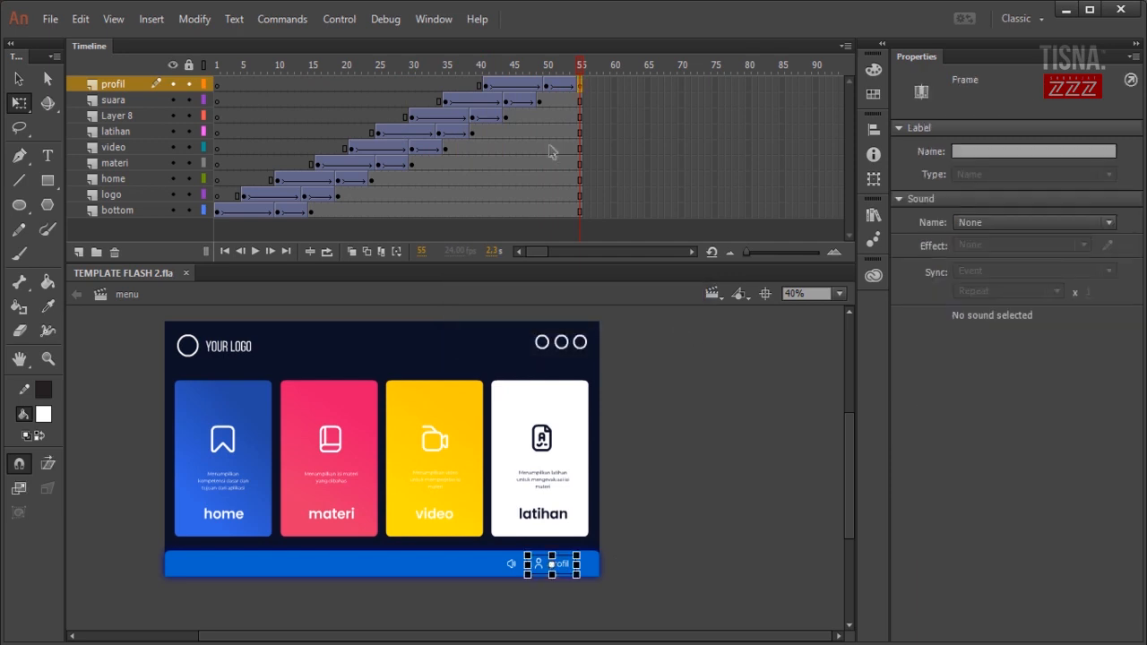
{"action": "key", "text": "Escape"}
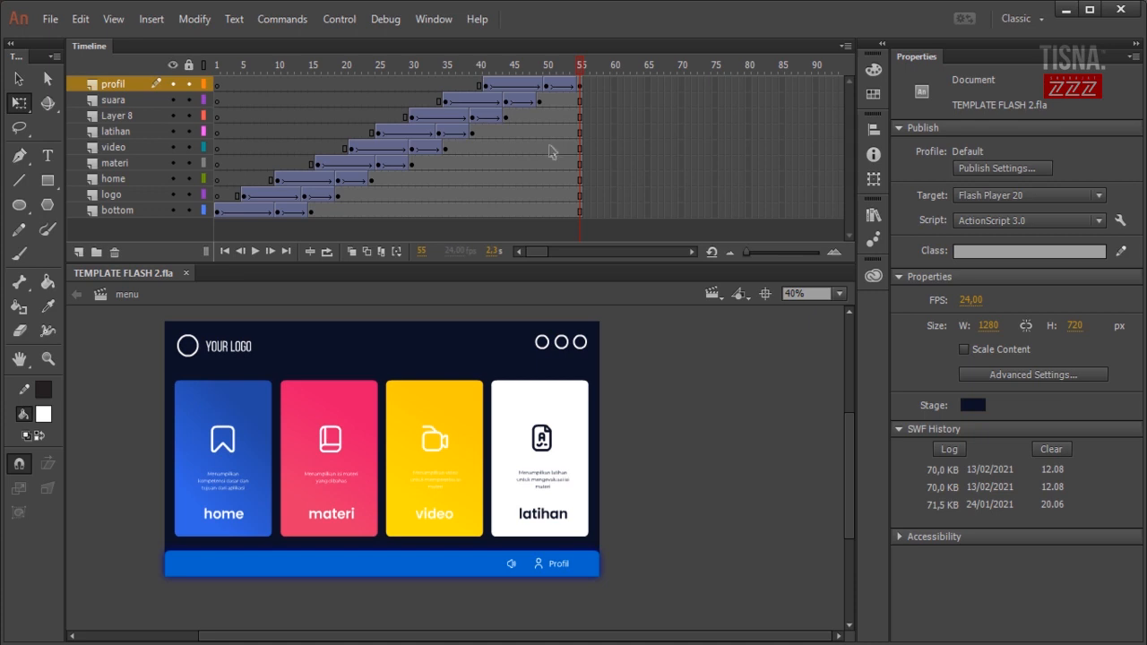
{"action": "key", "text": "ctrl+z"}
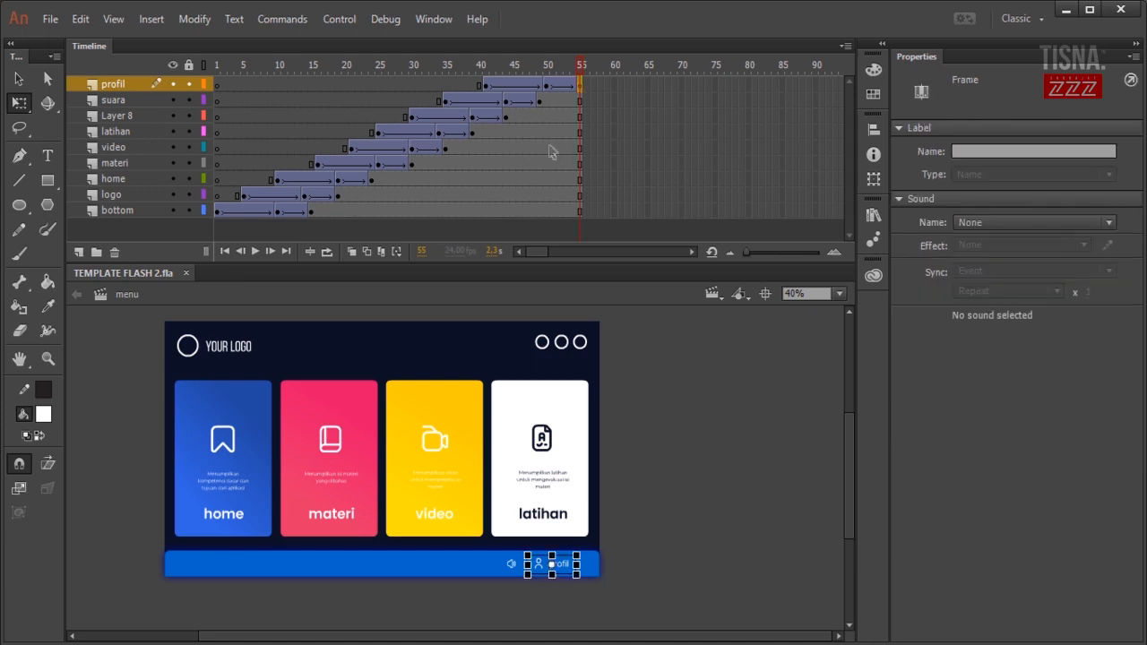
{"action": "key", "text": "alt+w"}
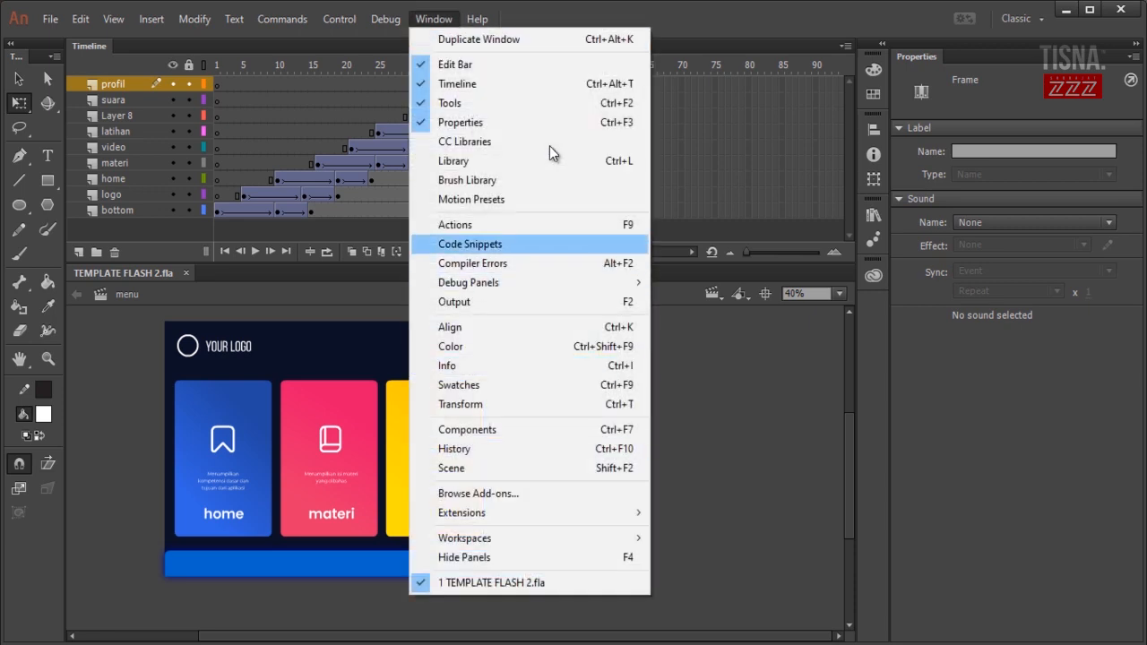
- Insert the ActionScript Timeline Navigation 'Stop at this Frame' snippet at frame 55, then close the Actions panel
{"action": "key", "text": "Return"}
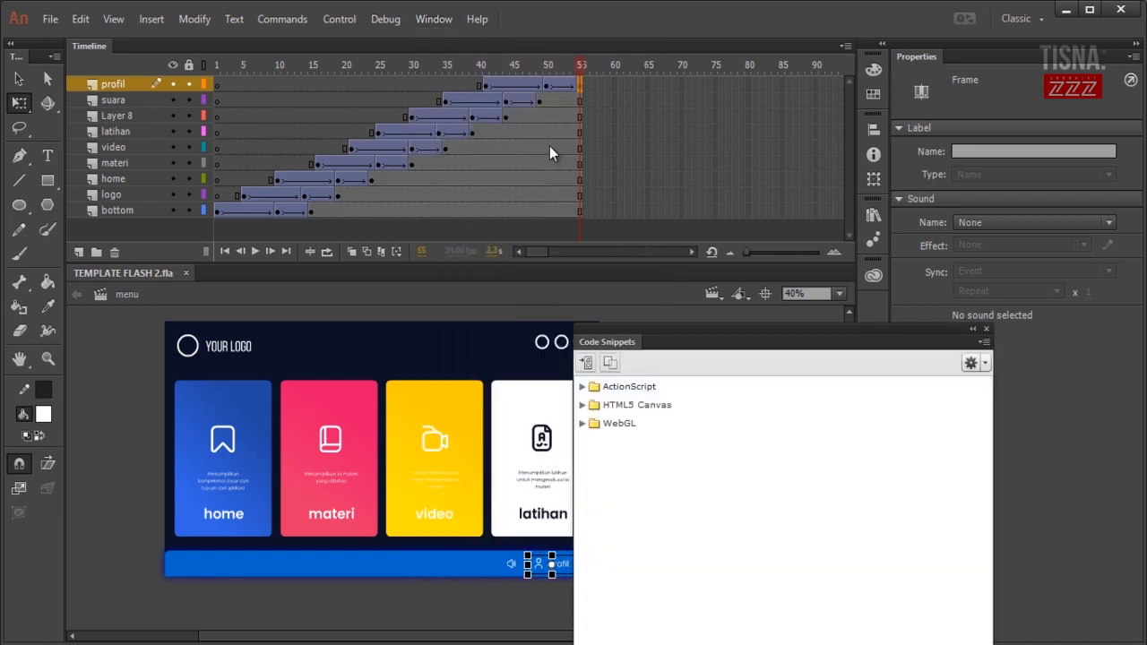
{"action": "double_click", "coordinate": [629, 386]}
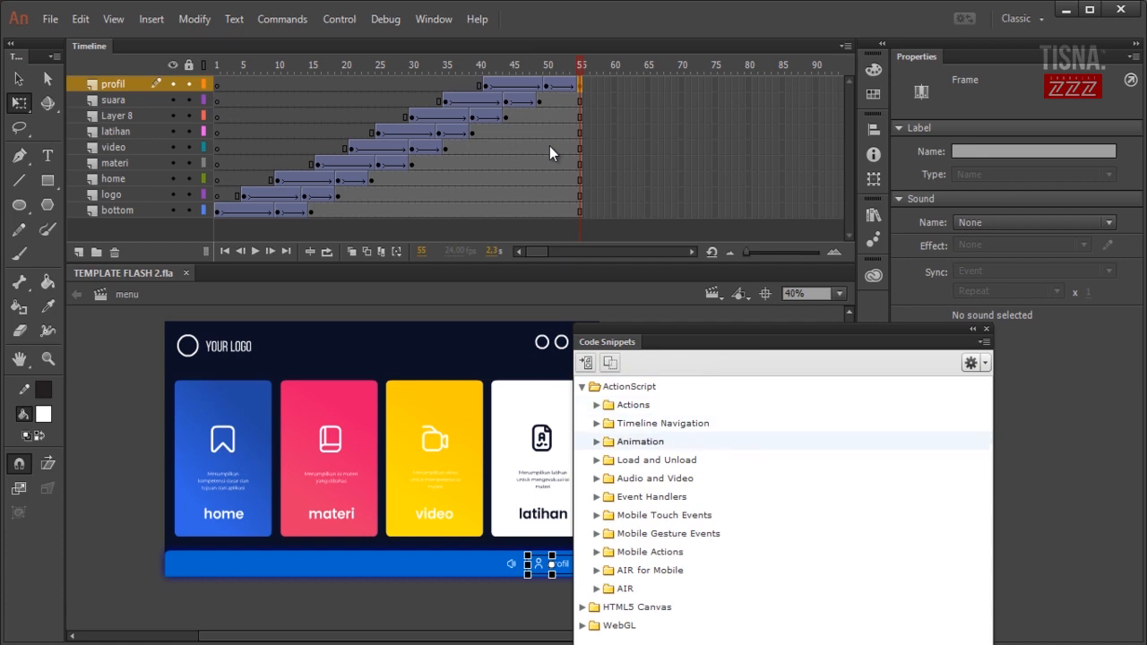
{"action": "double_click", "coordinate": [662, 423]}
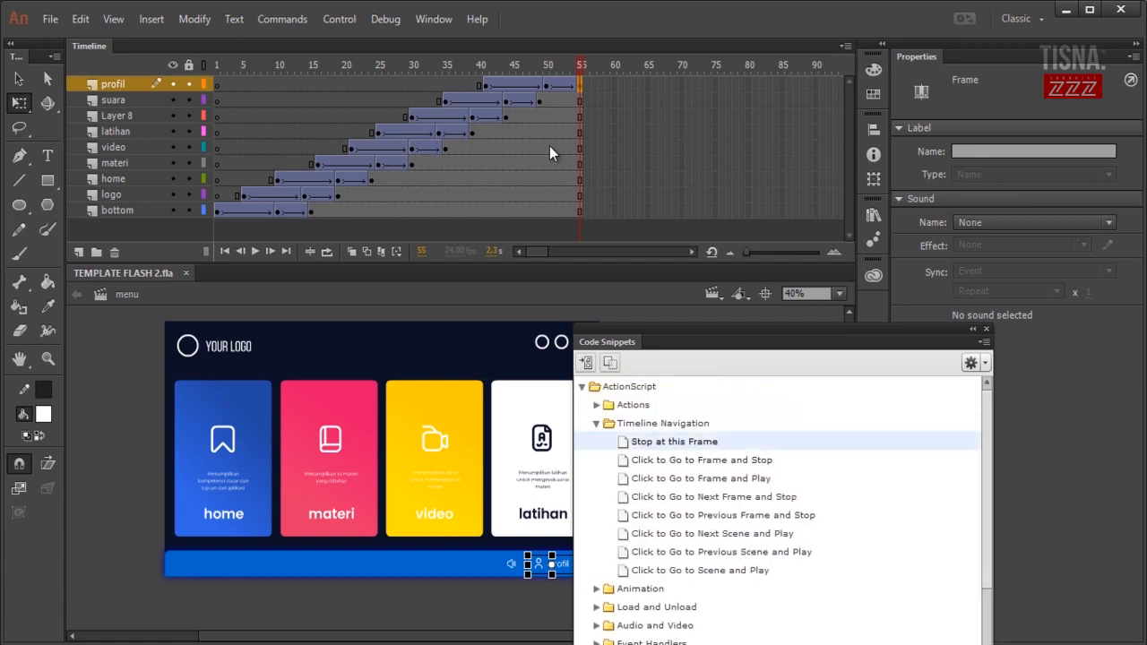
{"action": "double_click", "coordinate": [674, 441]}
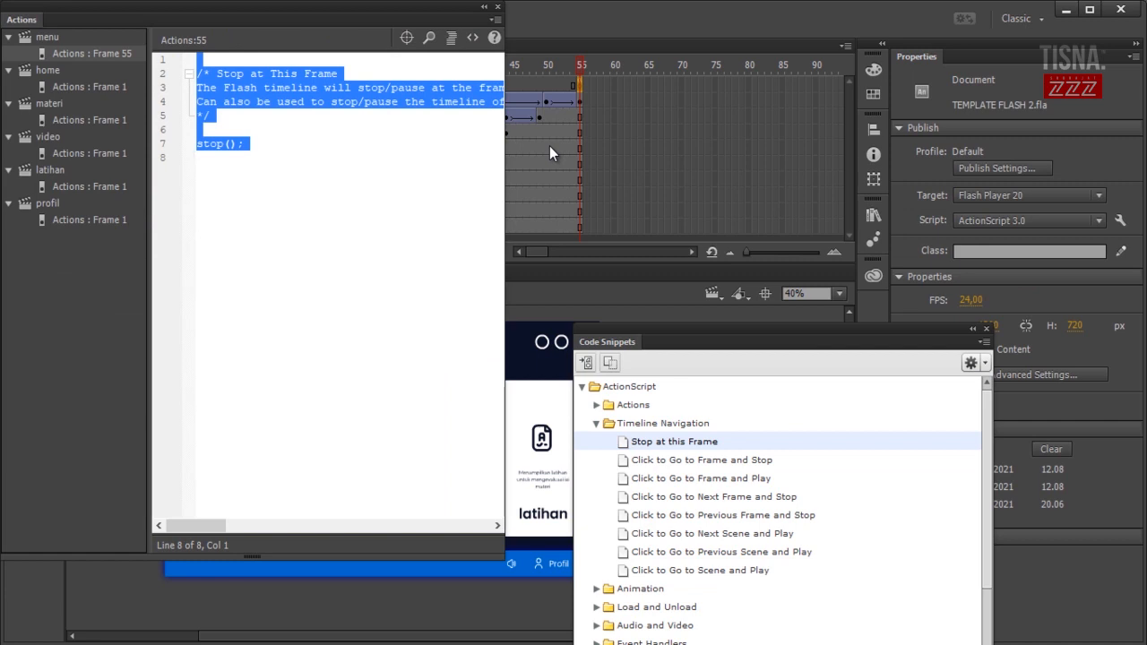
{"action": "left_click", "coordinate": [210, 115]}
{"action": "key", "text": "ctrl+shift+Home"}
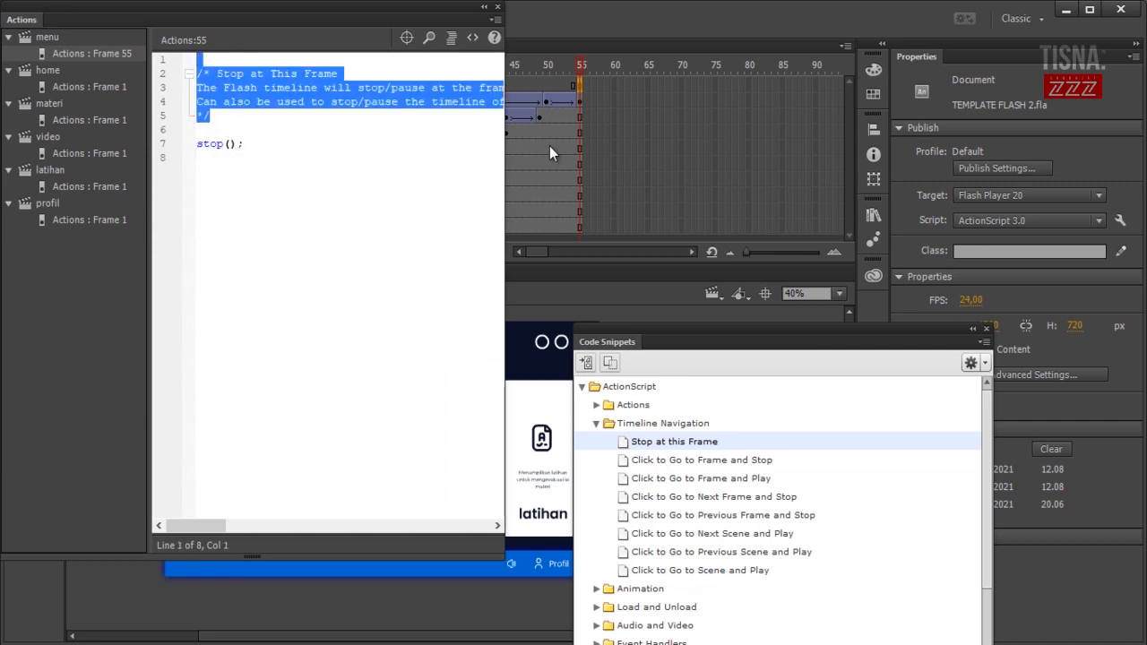
{"action": "key", "text": "F9"}
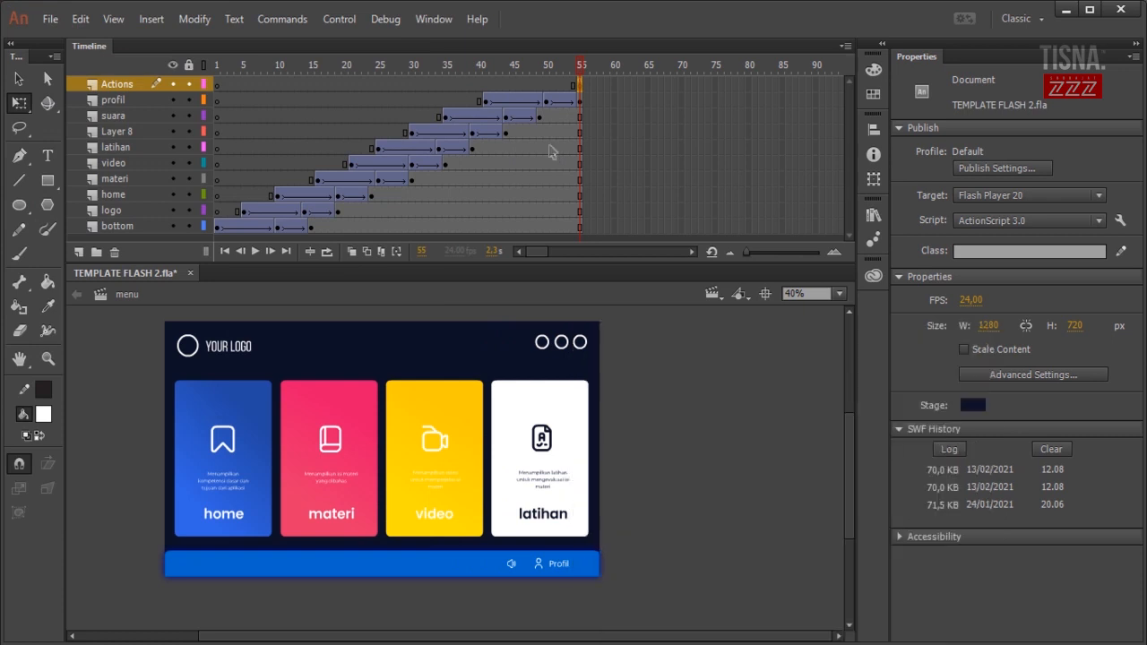
- Save the file and play the intro scene's welcome animation
{"action": "key", "text": "ctrl+s"}
{"action": "left_click", "coordinate": [713, 293]}
{"action": "left_click", "coordinate": [735, 314]}
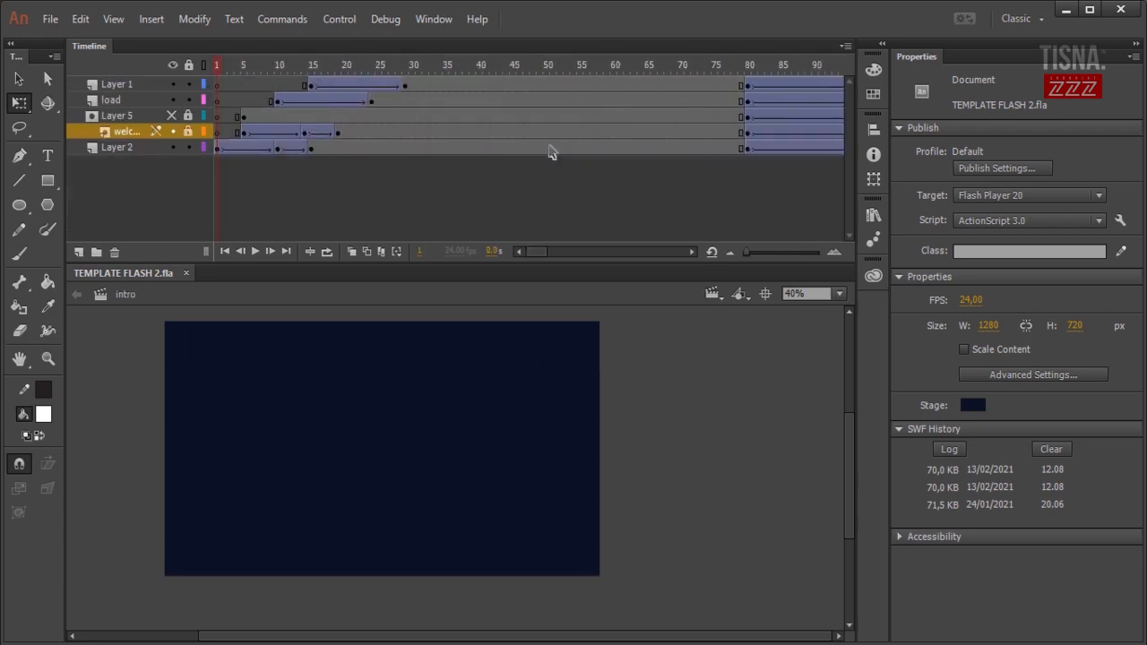
{"action": "key", "text": "Return"}
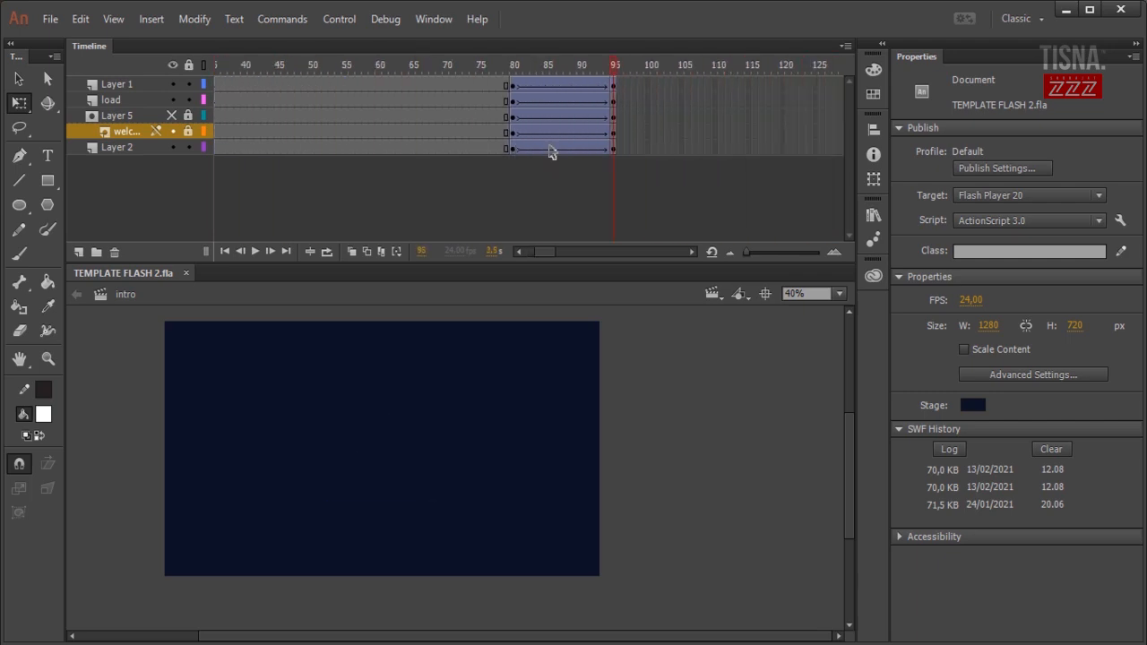
- Switch back to the menu scene and rewind it to frame 1
{"action": "left_click", "coordinate": [713, 293]}
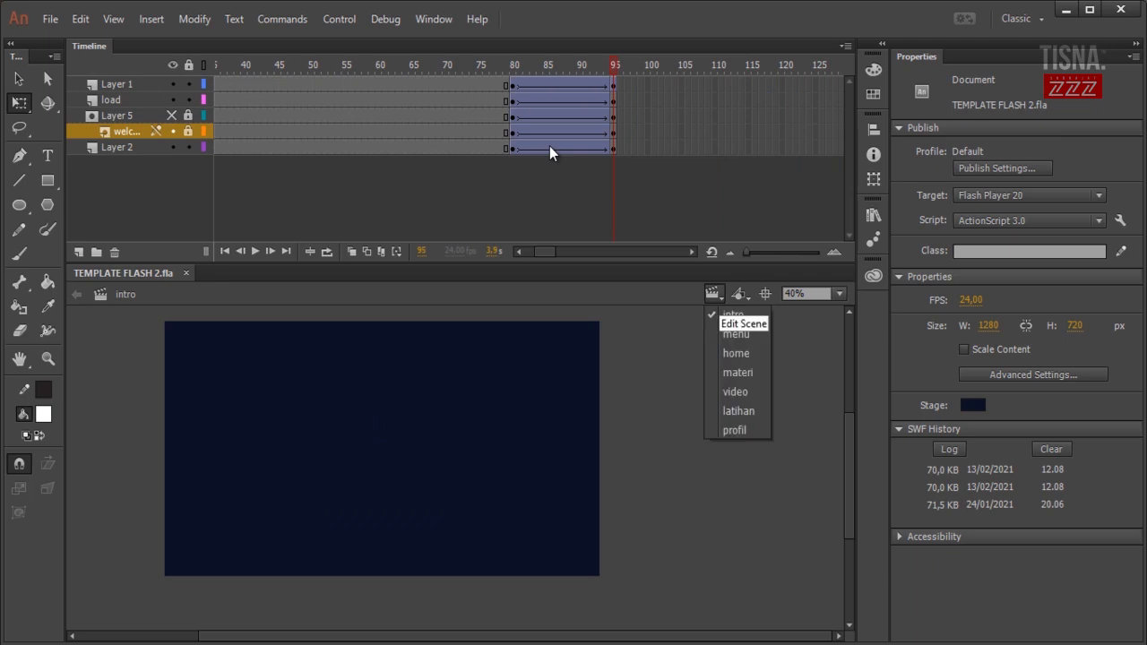
{"action": "left_click", "coordinate": [736, 334]}
{"action": "left_click_drag", "start_coordinate": [345, 65], "coordinate": [217, 65]}
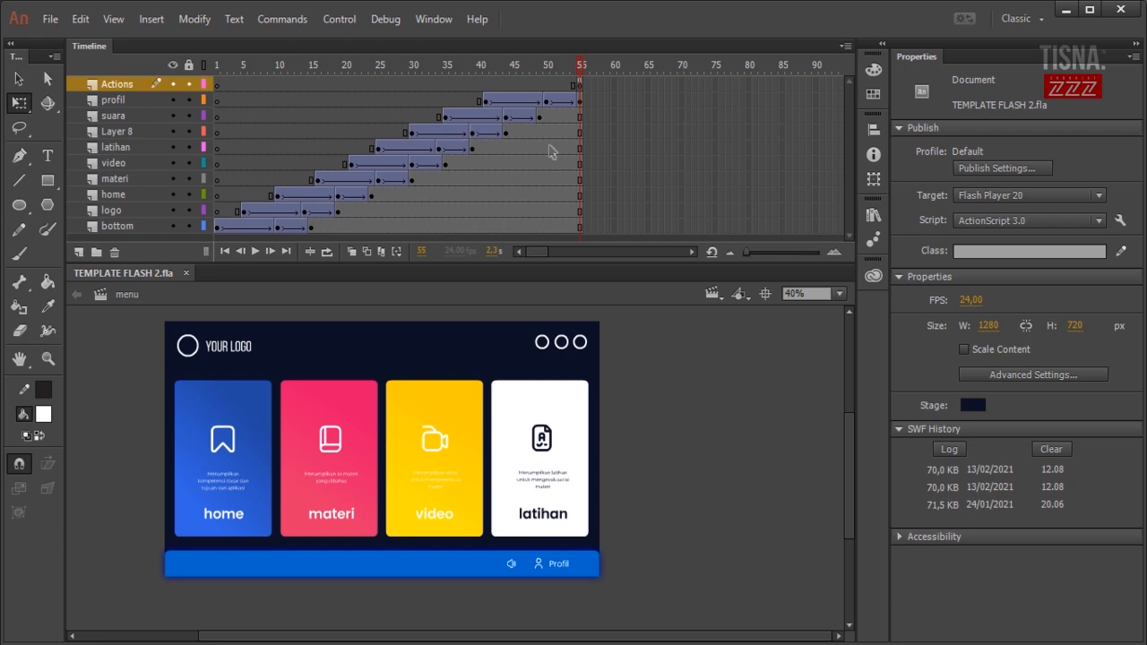
- Test the movie as TEMPLATE FLASH 2.swf, watch the intro and menu, then close the preview
{"action": "key", "text": "ctrl+Return"}
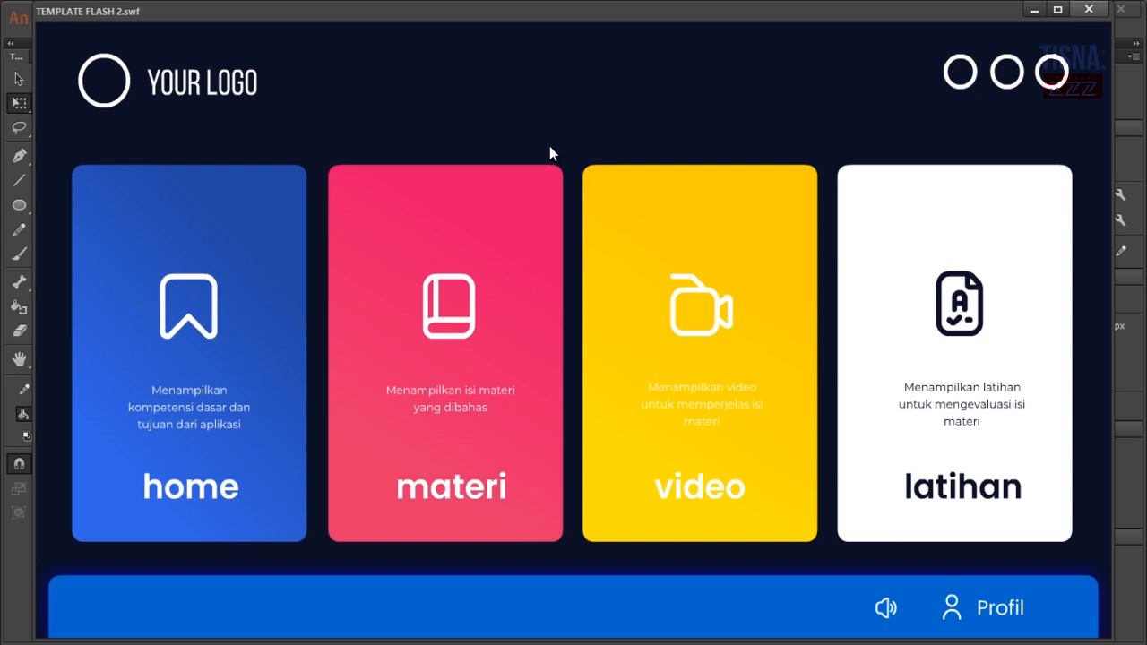
{"action": "key", "text": "ctrl+w"}
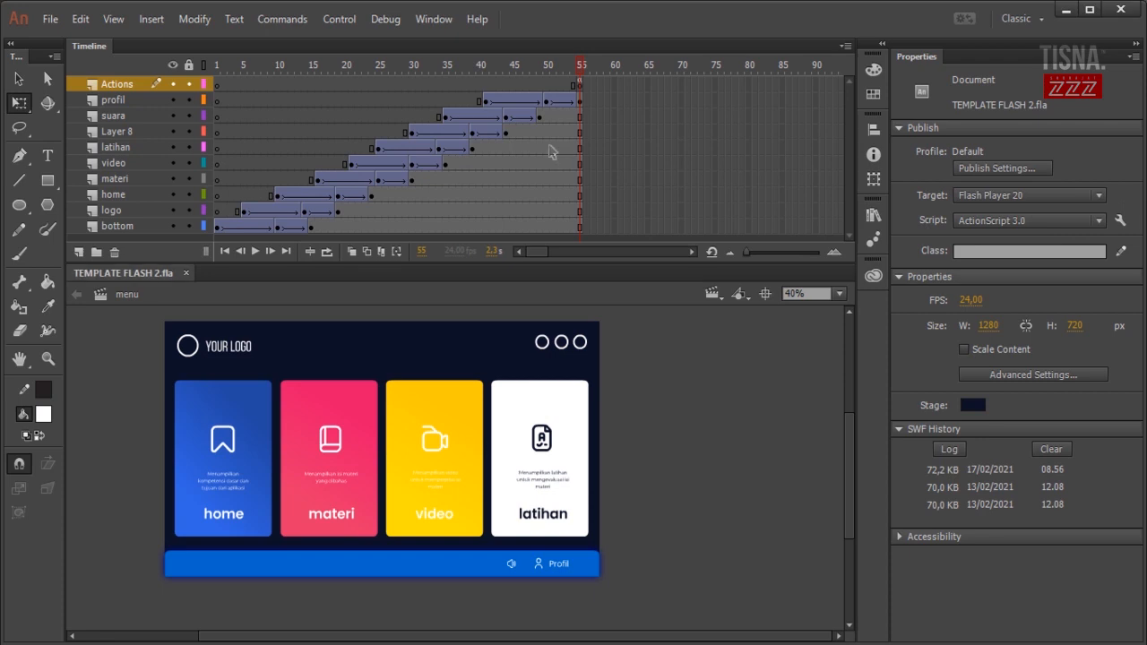
- Replace the YOUR LOGO text inside the logo symbol with the author's name
{"action": "key", "text": "ctrl+z"}
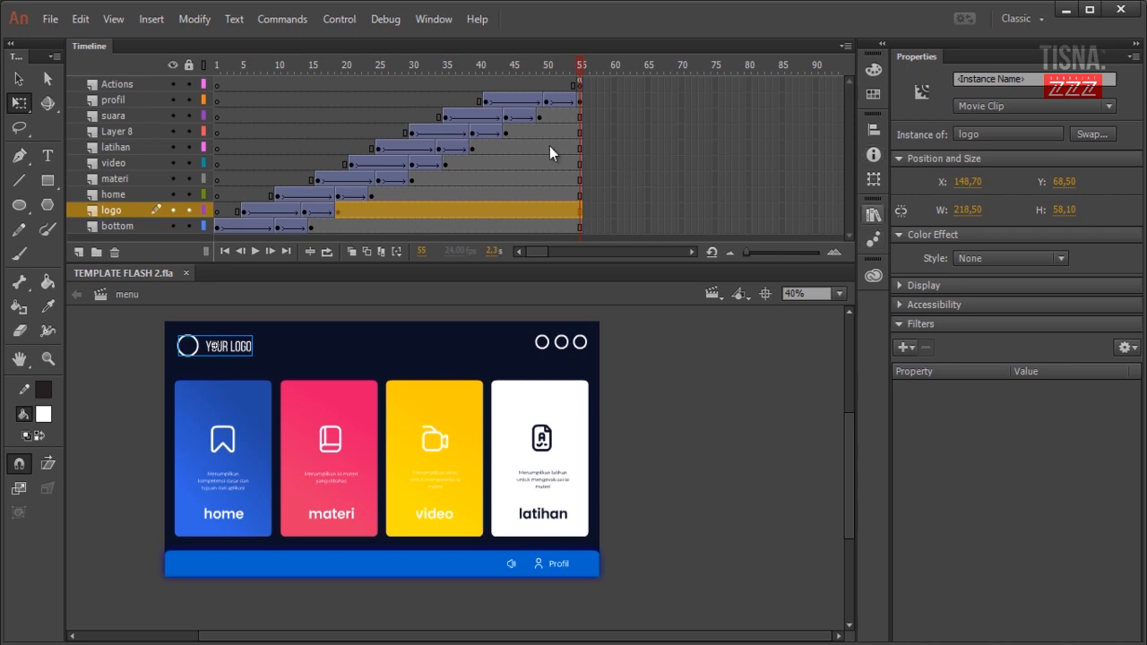
{"action": "left_click", "coordinate": [872, 215]}
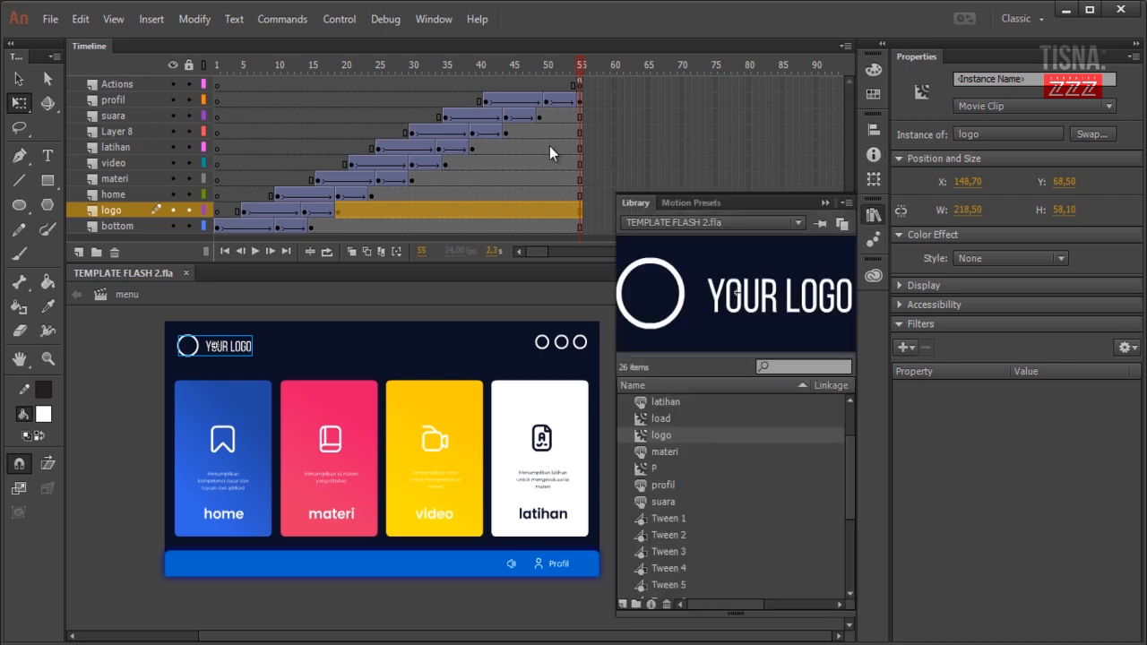
{"action": "key", "text": "ctrl+e"}
{"action": "double_click", "coordinate": [479, 475]}
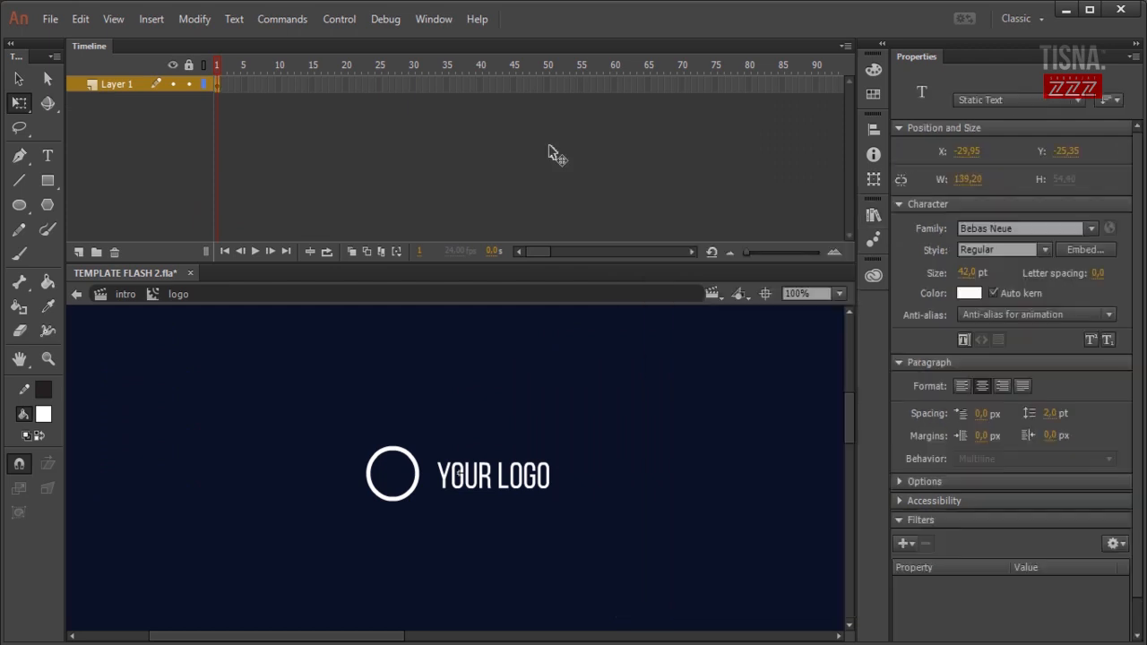
{"action": "key", "text": "ctrl+a"}
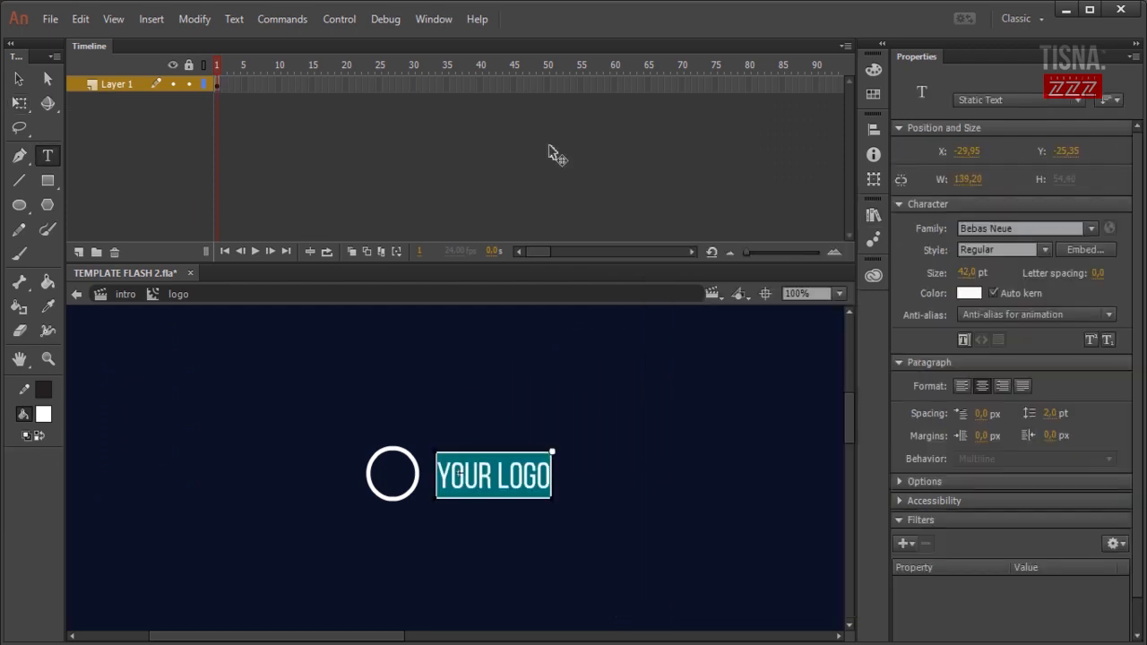
{"action": "type", "text": "TISNA SUDRAJAT"}
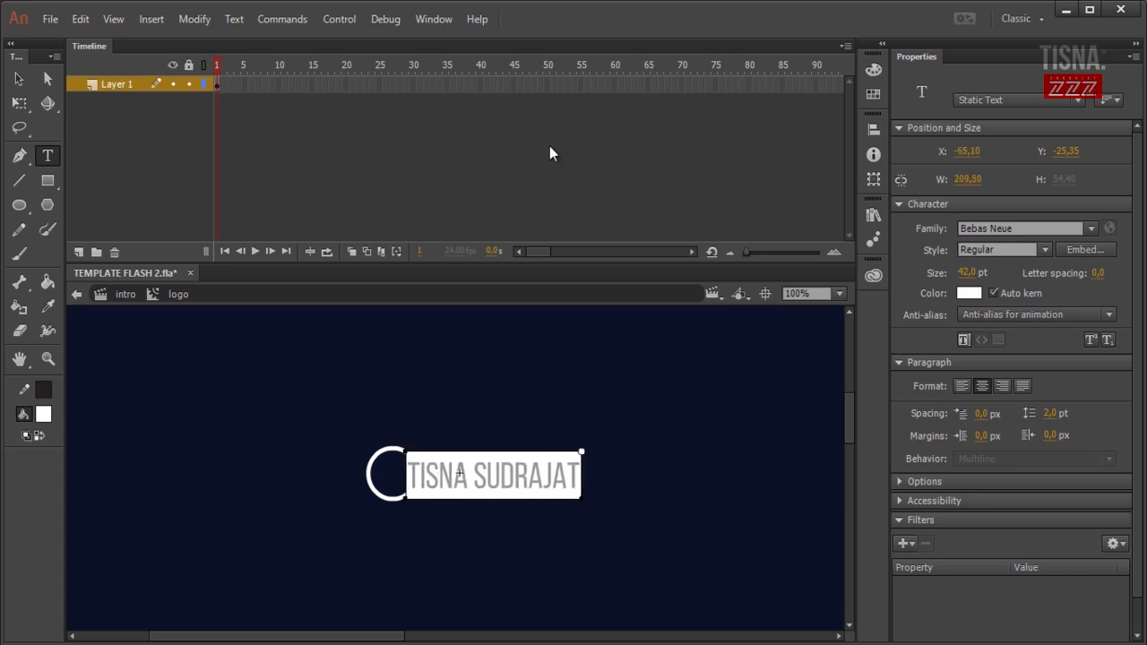
{"action": "key", "text": "Escape"}
- Nudge the name text to the right, then leave the symbol for the menu scene
{"action": "key", "text": "shift+Right"}
{"action": "key", "text": "shift+Right"}
{"action": "key", "text": "shift+Right"}
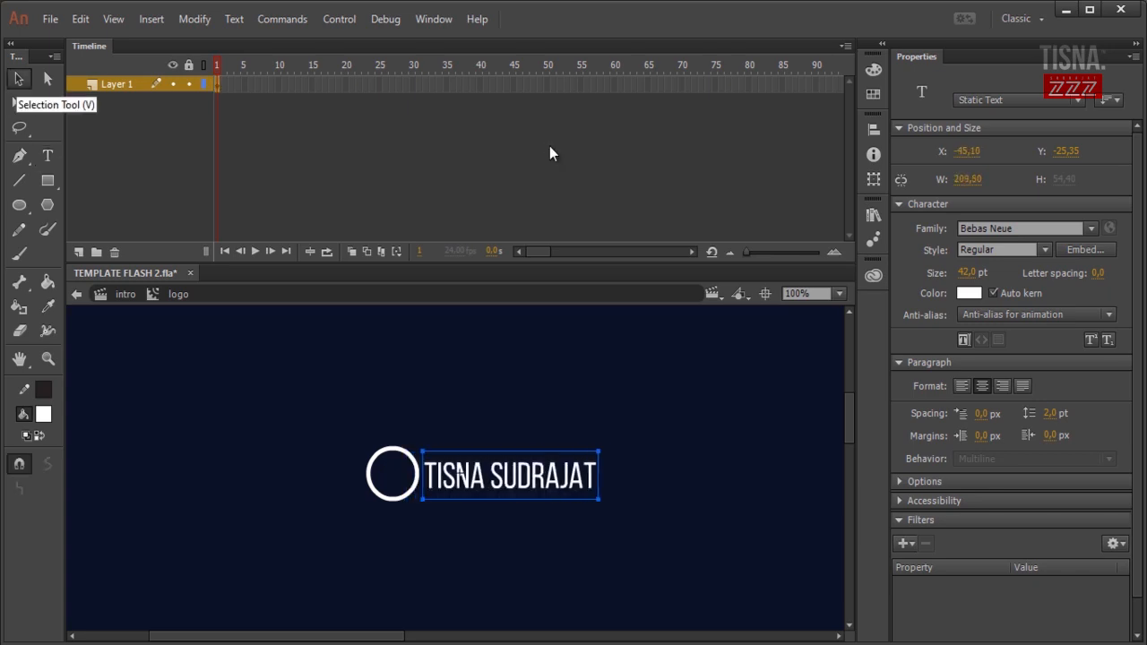
{"action": "key", "text": "Escape"}
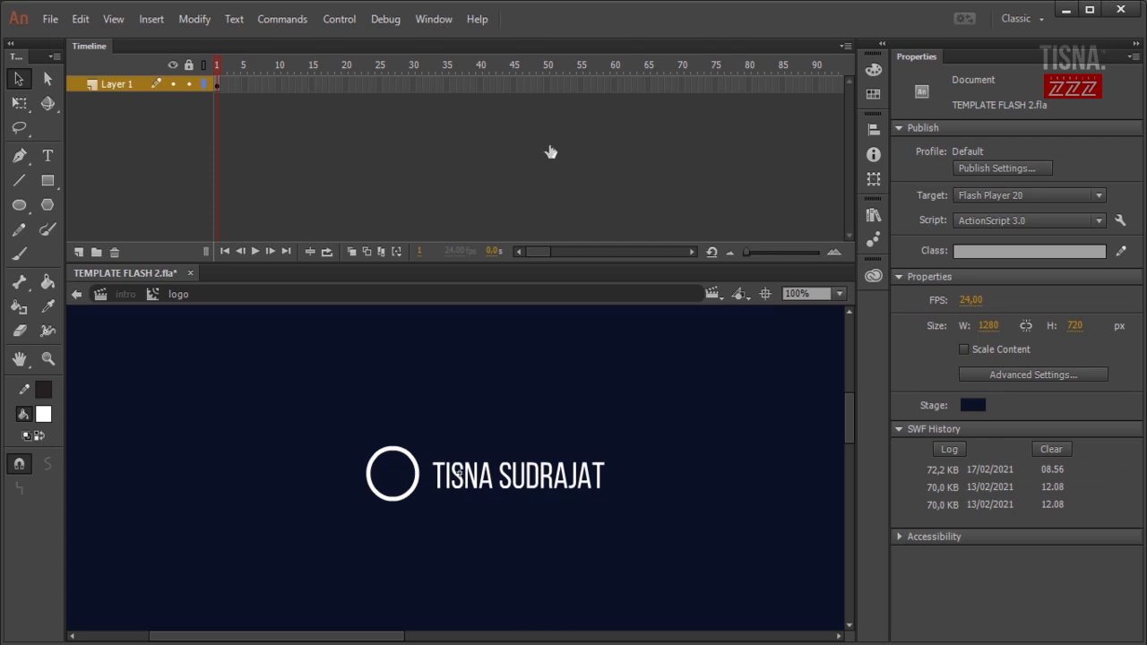
{"action": "key", "text": "ctrl+e"}
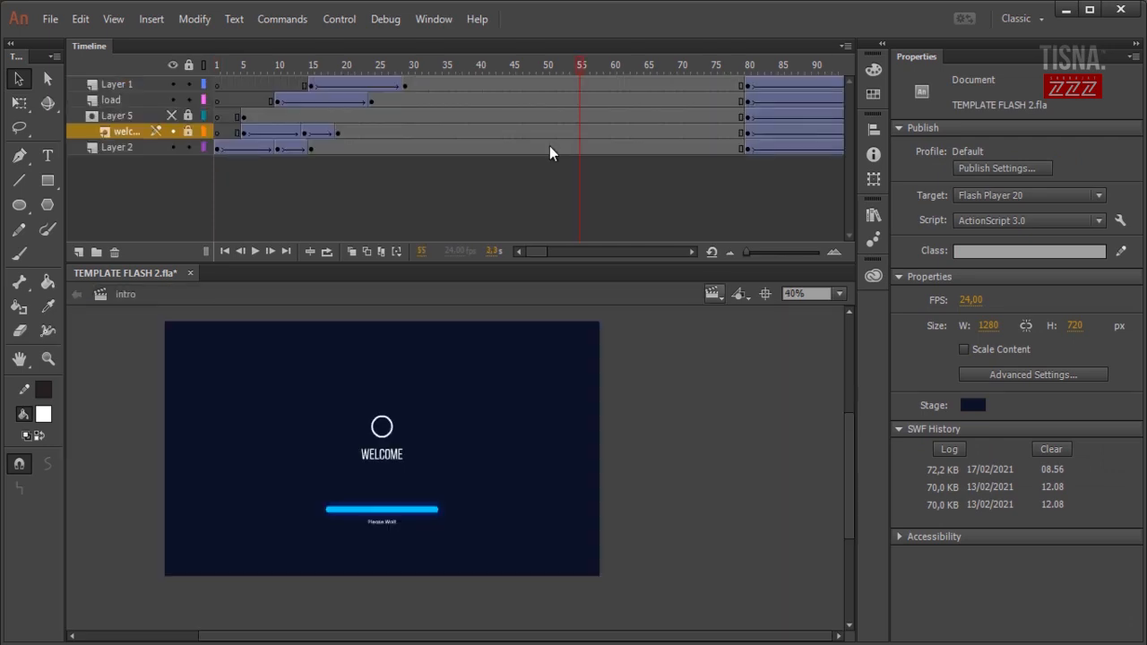
{"action": "left_click", "coordinate": [714, 293]}
{"action": "left_click", "coordinate": [736, 334]}
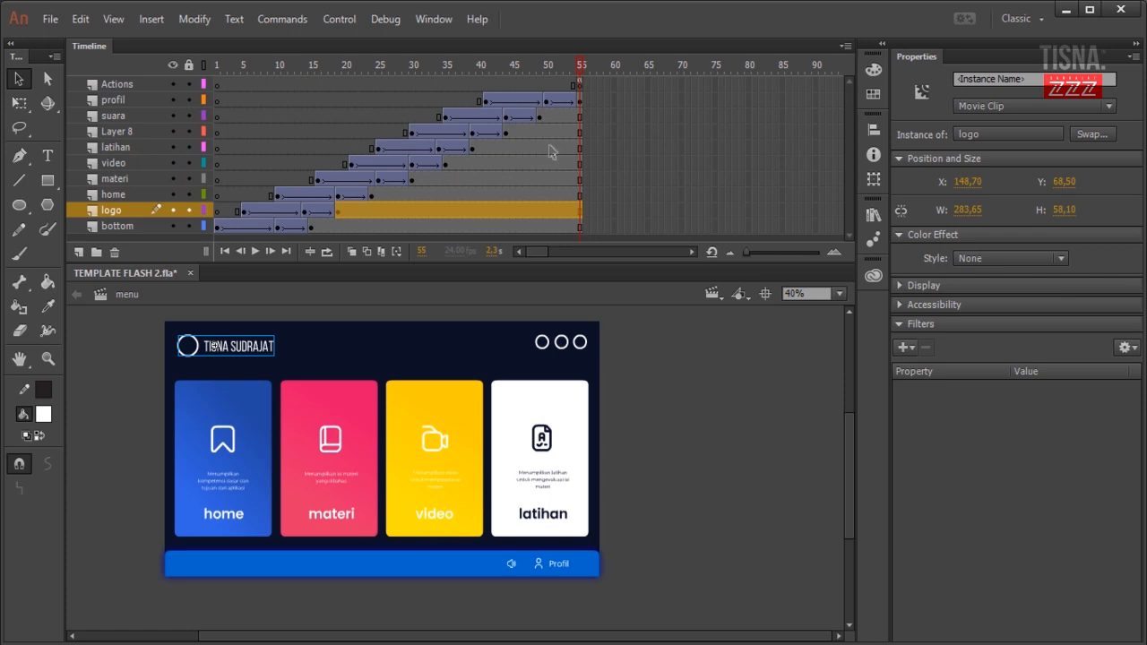
- Reselect the logo instance and play the menu timeline to frame 19
{"action": "key", "text": "Escape"}
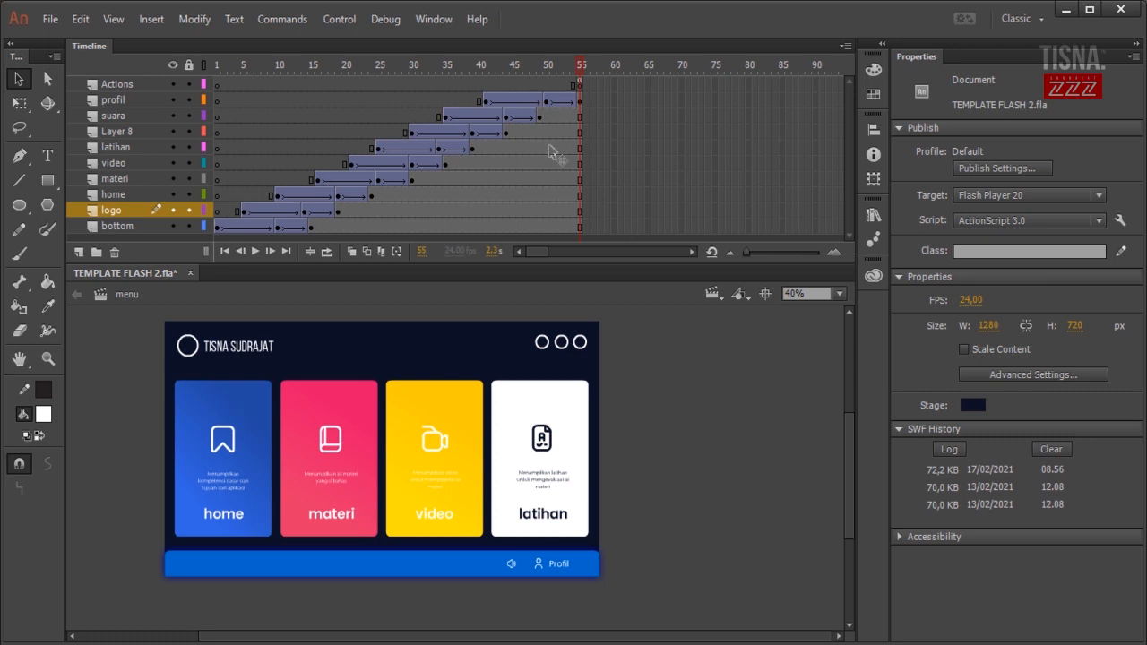
{"action": "key", "text": "ctrl+z"}
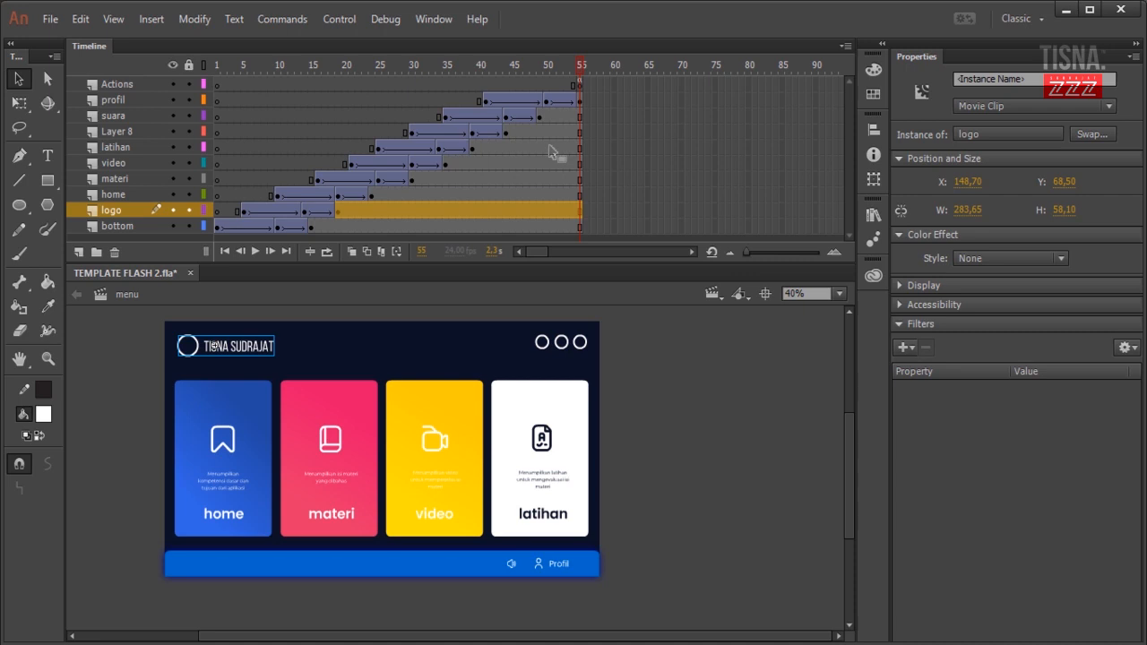
{"action": "key", "text": "Return"}
{"action": "key", "text": "alt+period"}
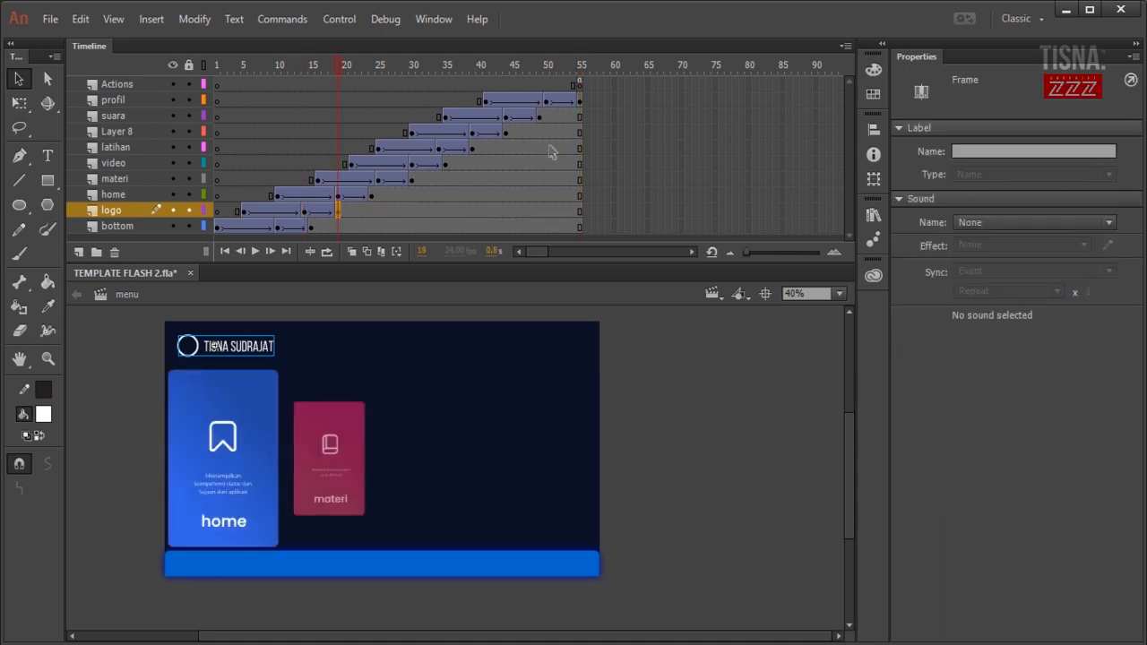
- Step into and out of the logo symbol, then show the Library previewing it
{"action": "key", "text": "ctrl+e"}
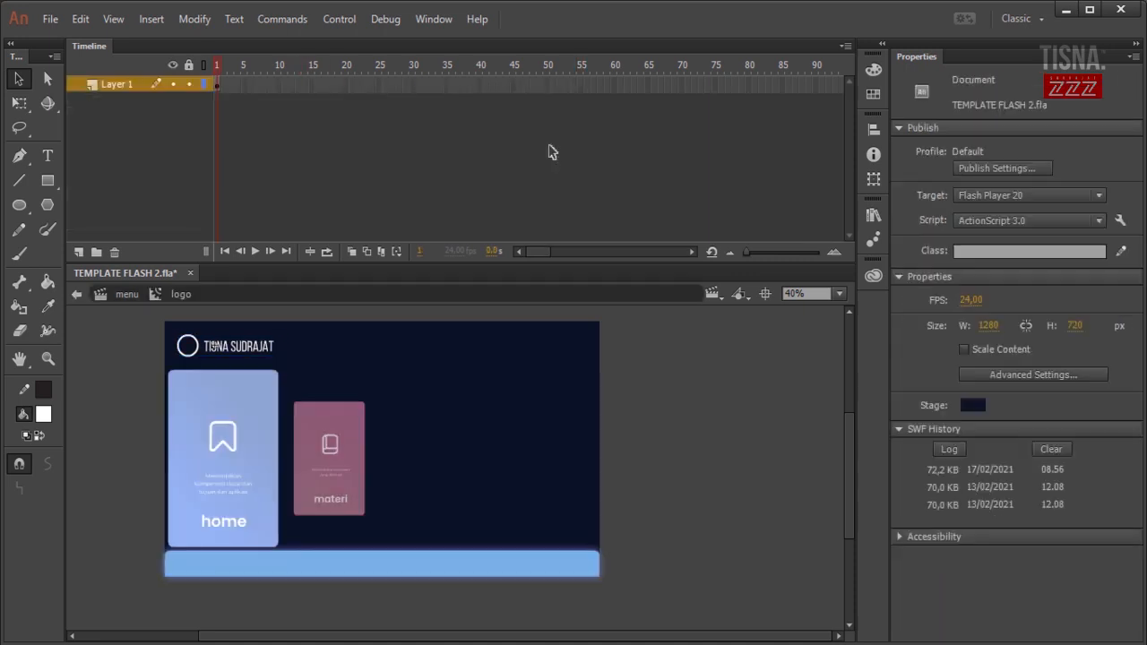
{"action": "key", "text": "ctrl+e"}
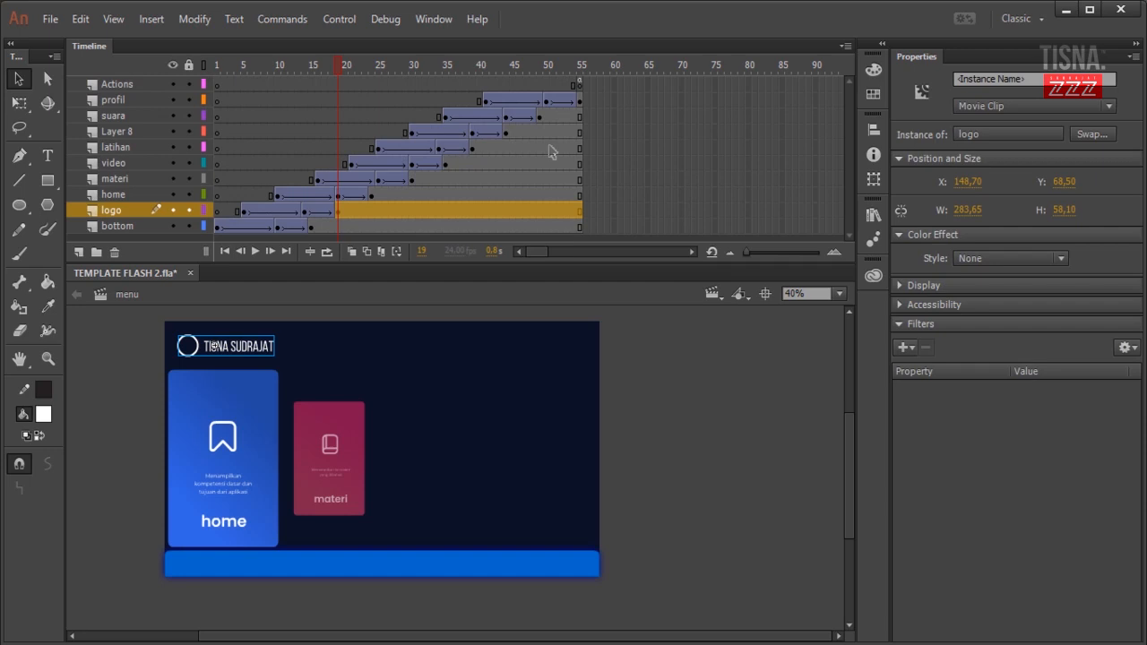
{"action": "key", "text": "ctrl+l"}
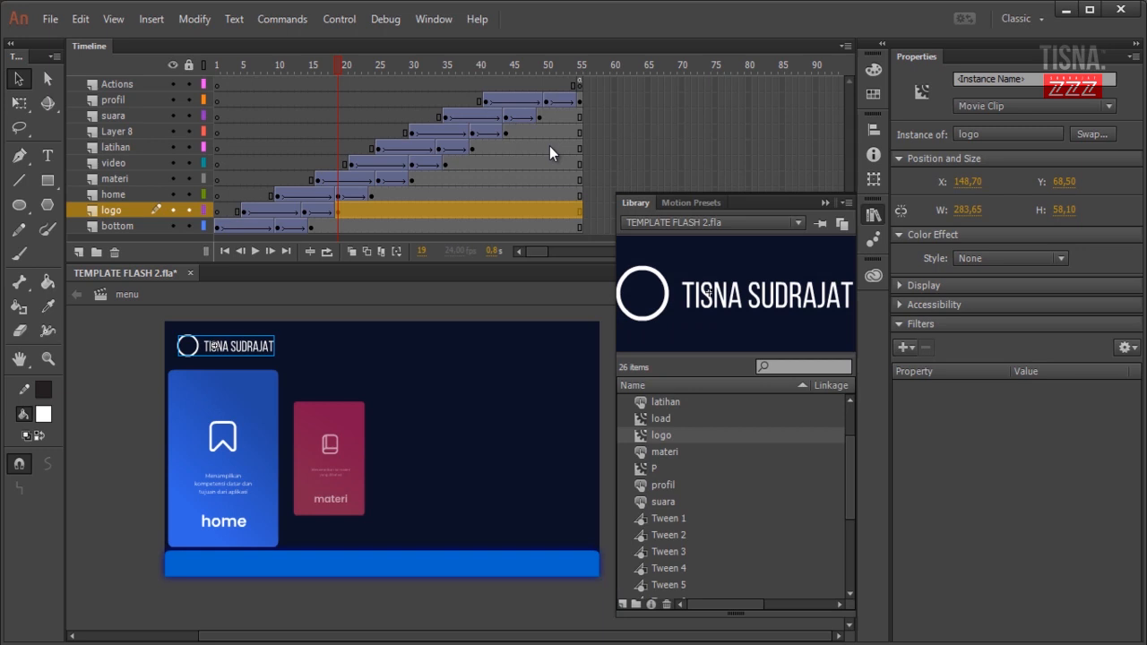
- Retype the logo symbol's text as YOUR LOGO, with the Library closed
{"action": "key", "text": "ctrl+e"}
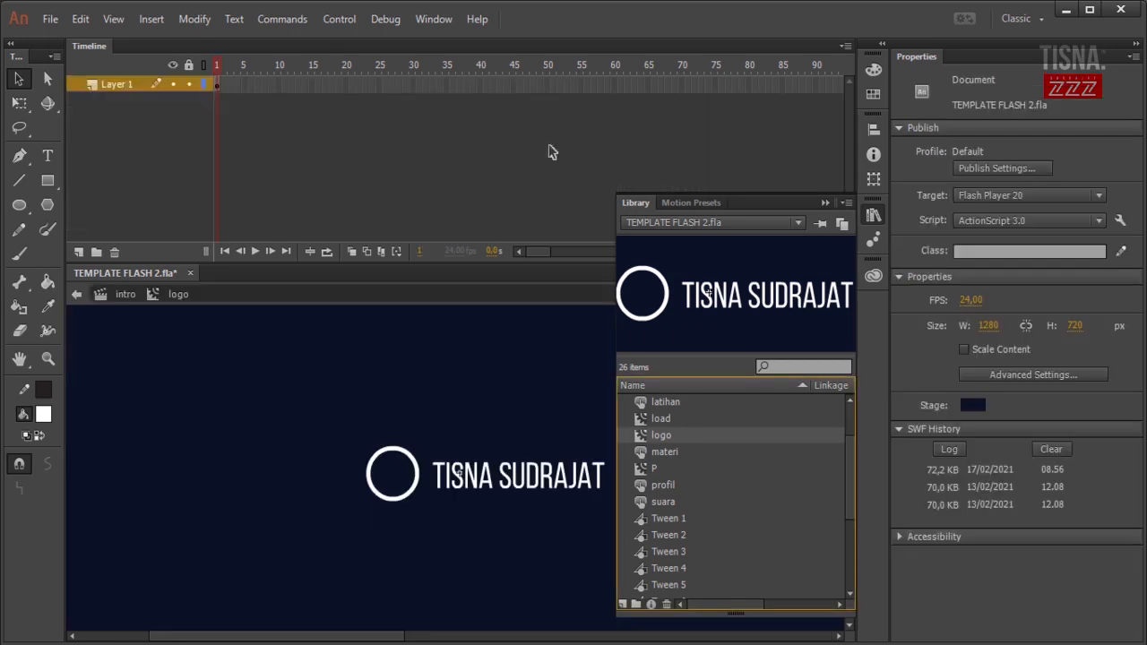
{"action": "key", "text": "ctrl+l"}
{"action": "key", "text": "t"}
{"action": "key", "text": "ctrl+a"}
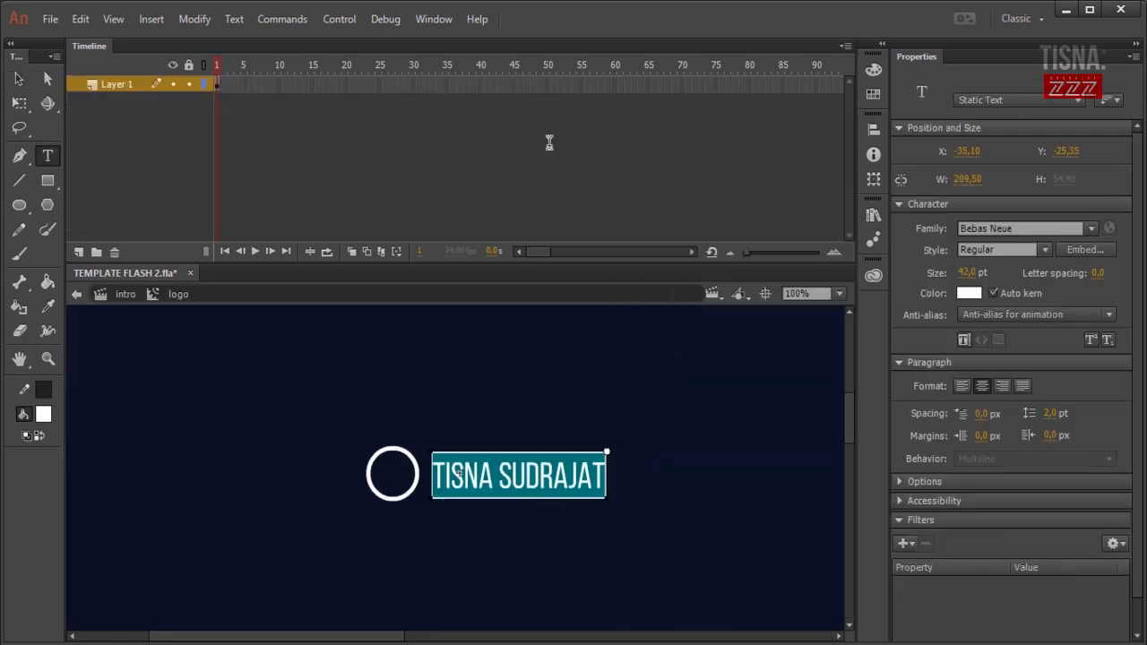
{"action": "type", "text": "YOUR LOGO"}
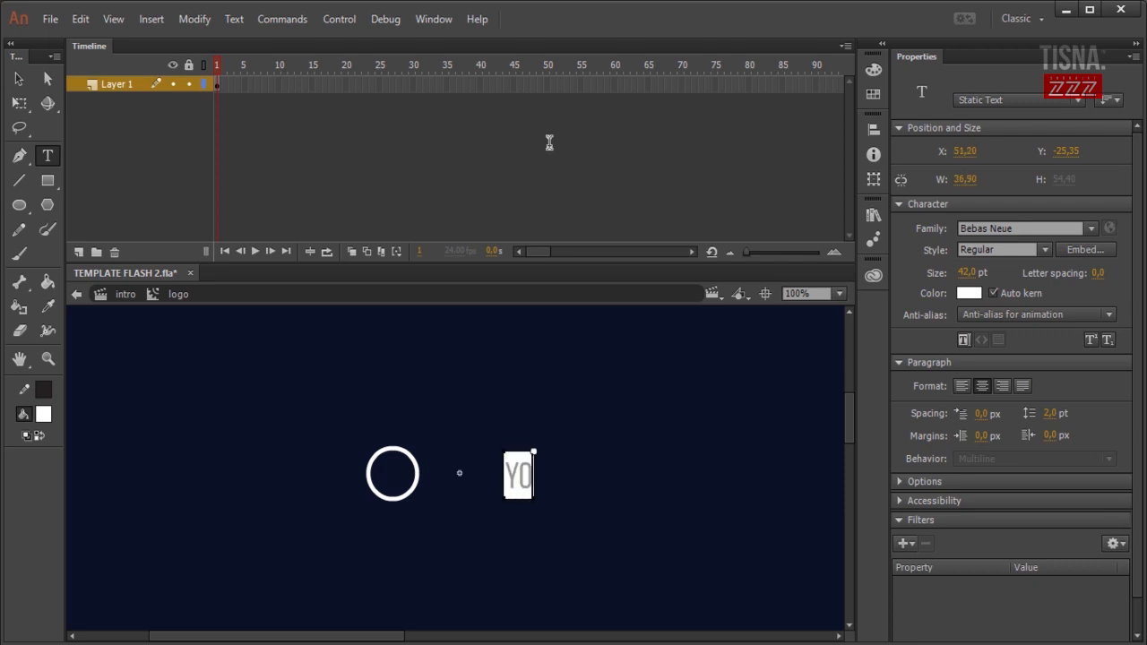
{"action": "key", "text": "Escape"}
- Shift the YOUR LOGO text 40 px left, then return to and play the intro scene
{"action": "key", "text": "shift+Left"}
{"action": "key", "text": "shift+Left"}
{"action": "key", "text": "shift+Left"}
{"action": "key", "text": "shift+Left"}
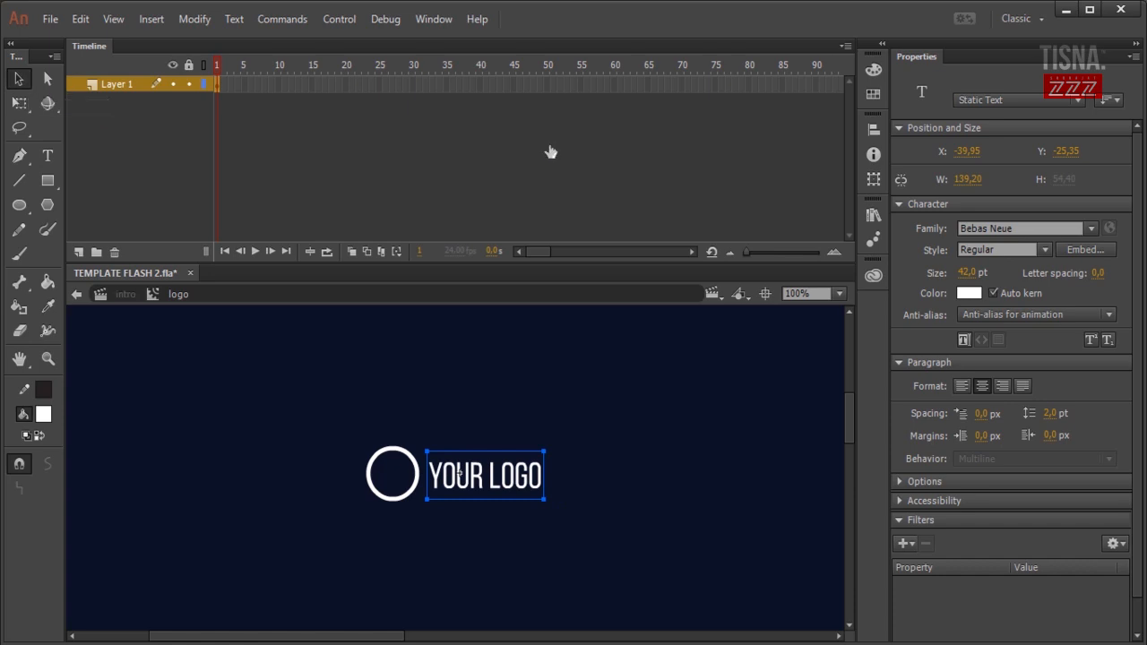
{"action": "key", "text": "ctrl+e"}
{"action": "key", "text": "Return"}
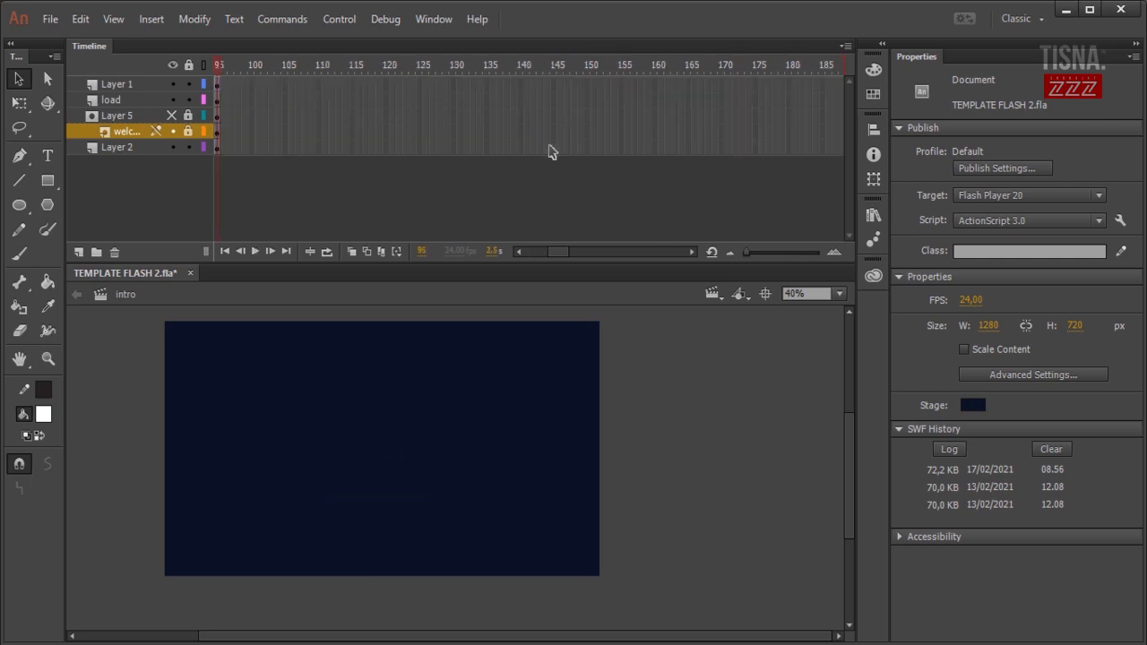
- Test the movie with Ctrl+Enter to export and play the SWF
{"action": "key", "text": "ctrl+Return"}
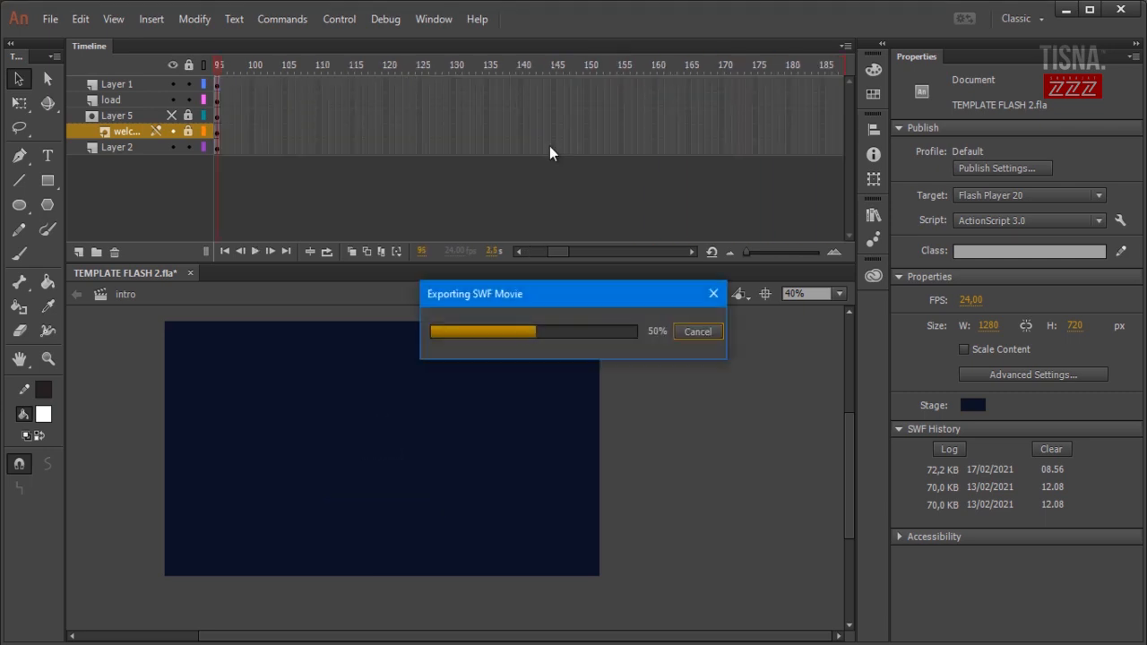